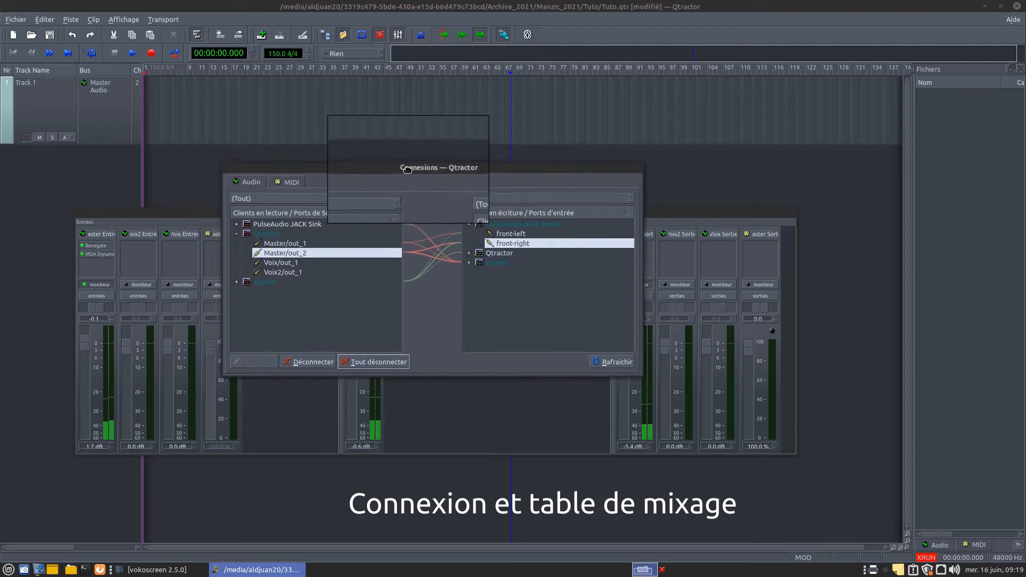
- Narrow and close the Connections window, and toggle the Mixer window off and on
left_click_drag(641, 180, 601, 249)
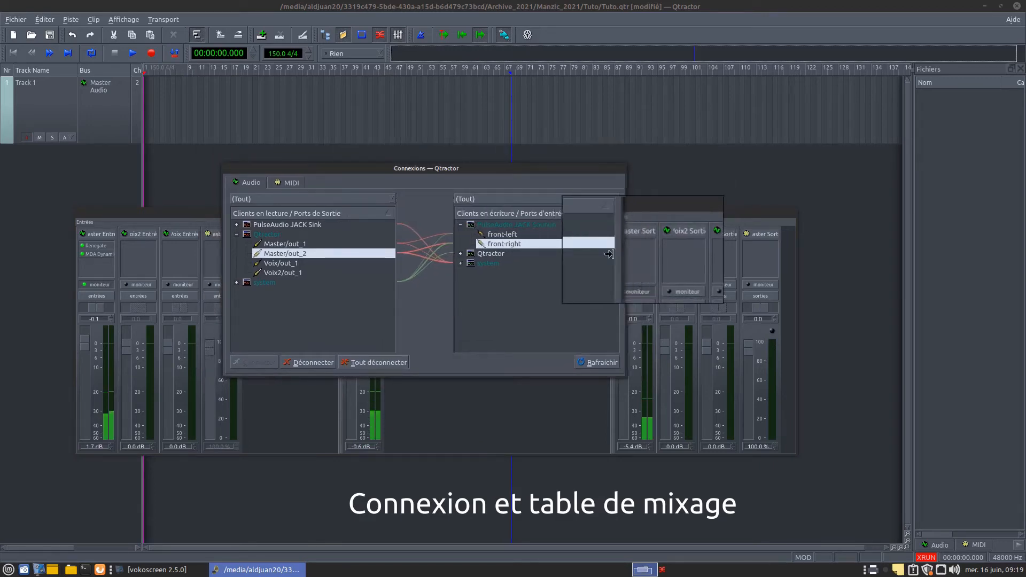
right_click(382, 170)
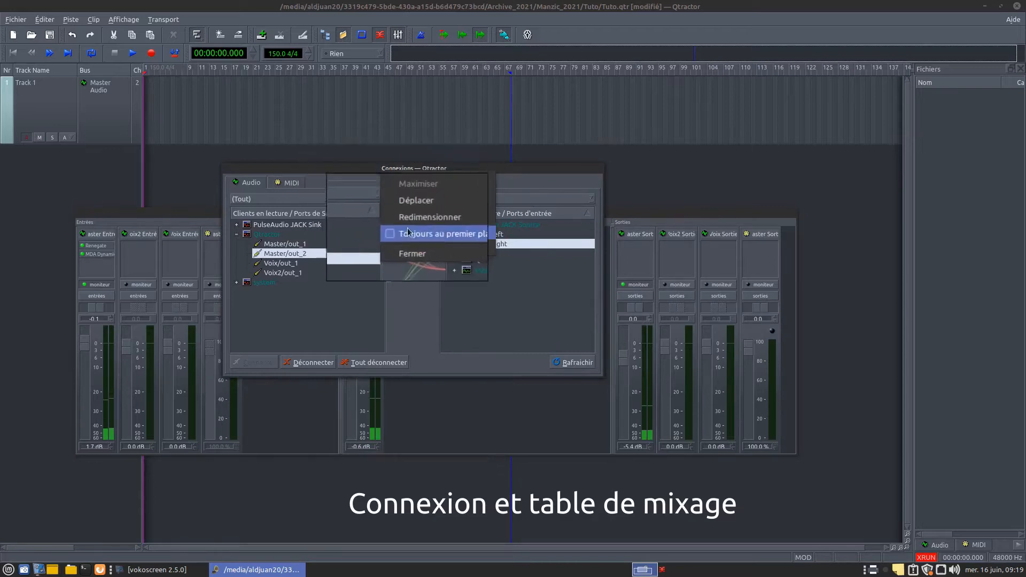
left_click(412, 250)
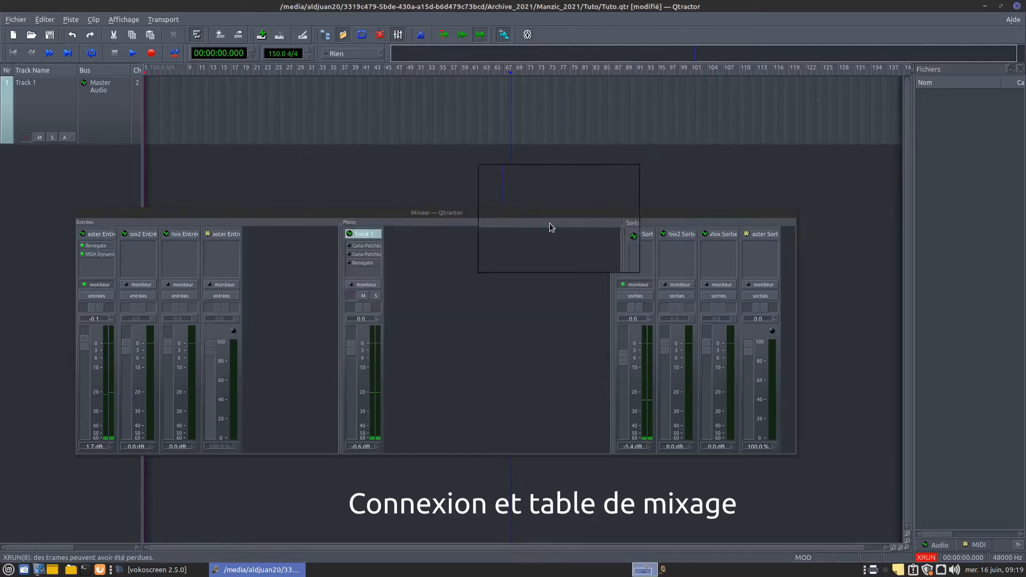
left_click(398, 35)
left_click(398, 35)
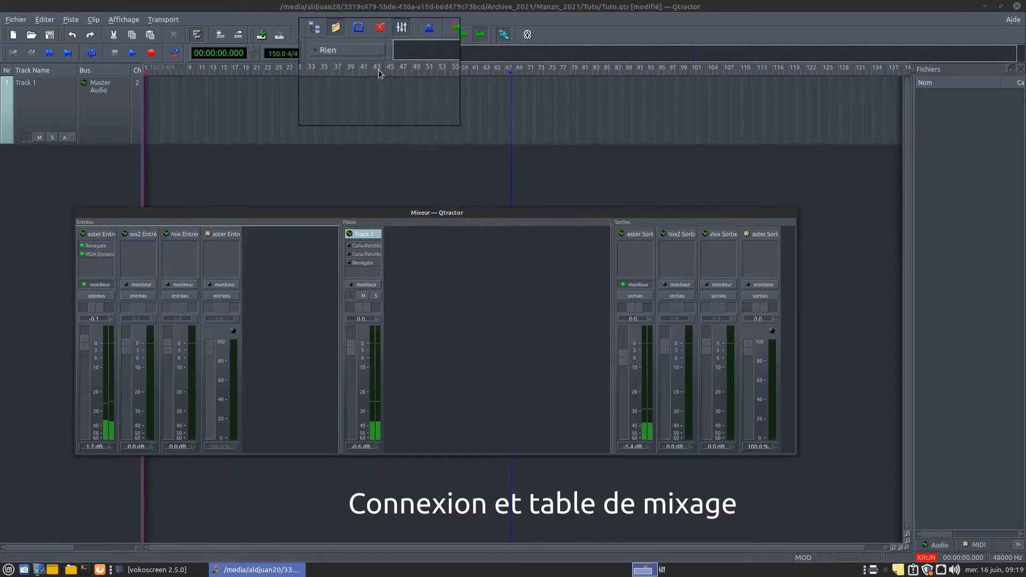
- Open the Connections window, move it higher over the mixer, and expand the system client in the output ports
left_click(379, 35)
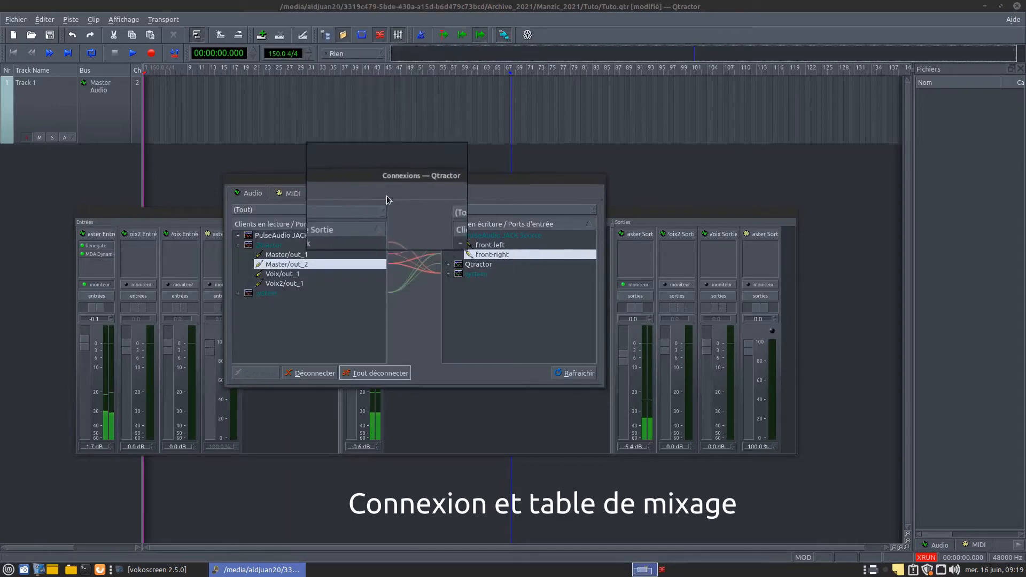
left_click_drag(411, 183, 396, 117)
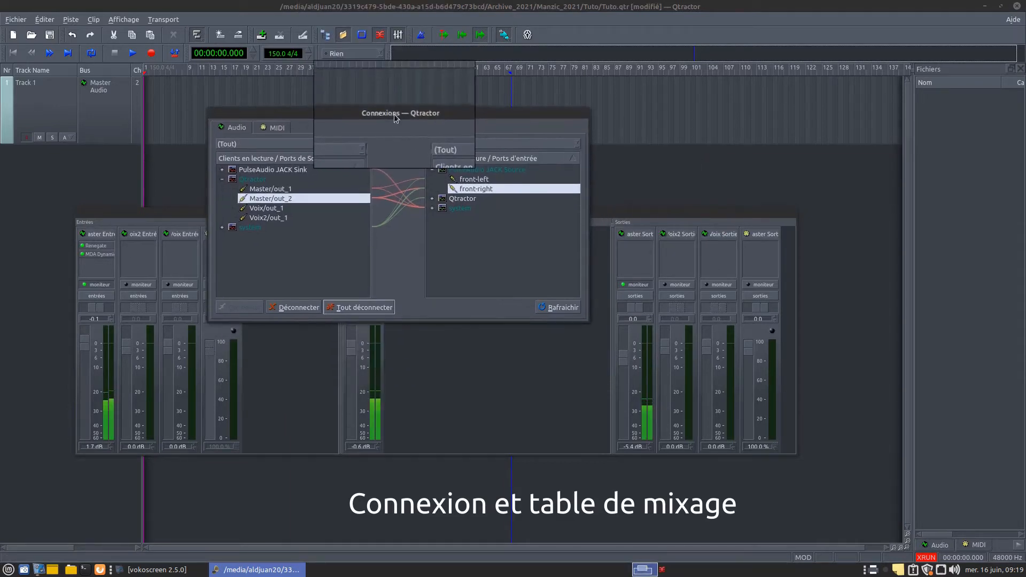
left_click(227, 227)
left_click(221, 227)
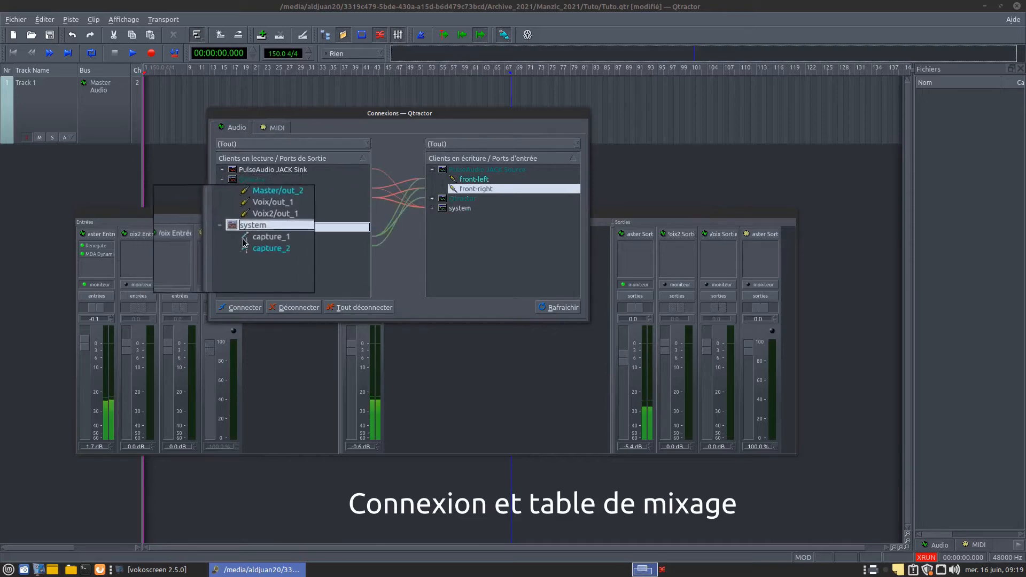
- Disconnect system capture_1 from Qtractor's Master/in_1 and connect the two ports again
left_click(261, 237)
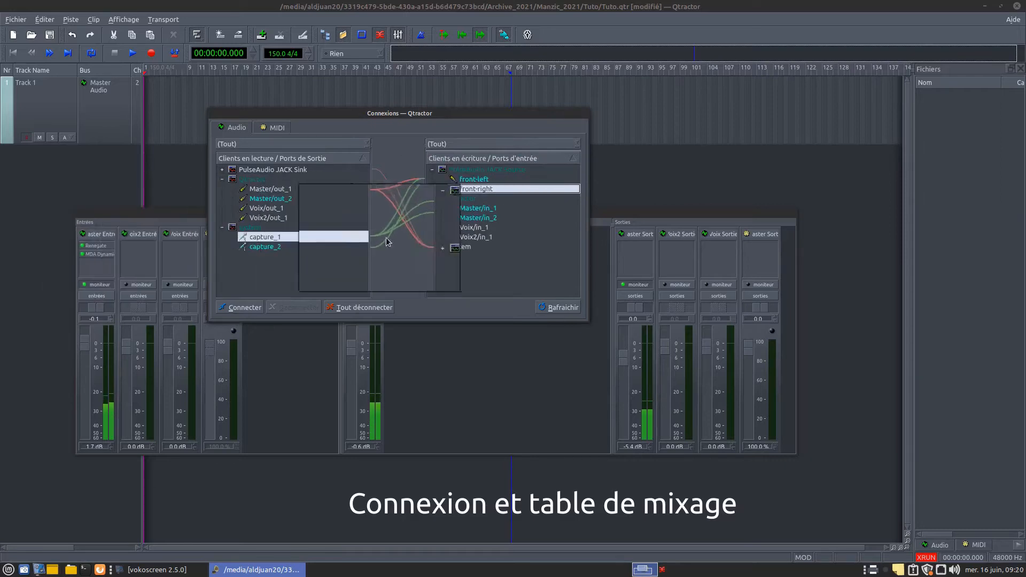
left_click(476, 211)
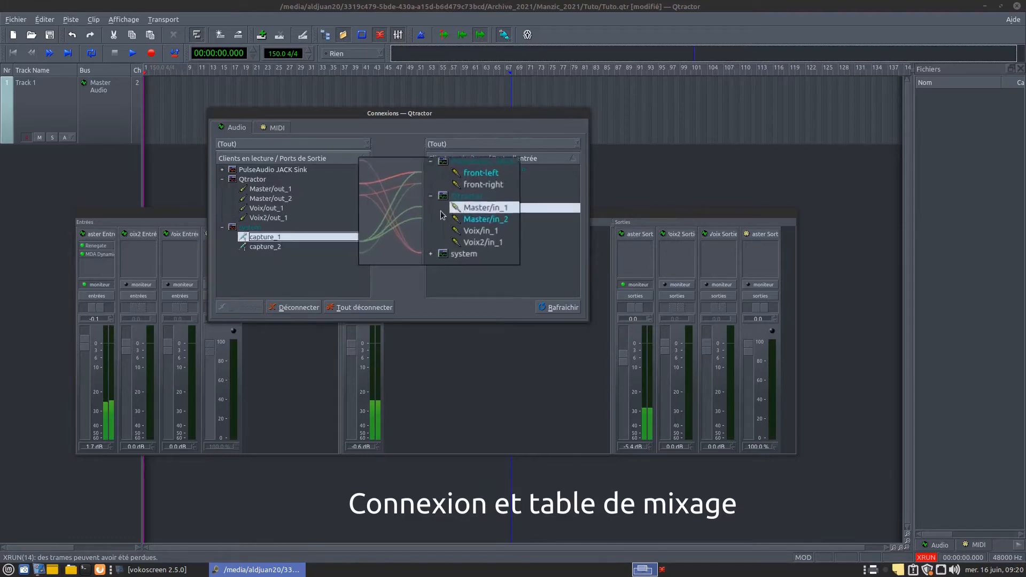
left_click(288, 308)
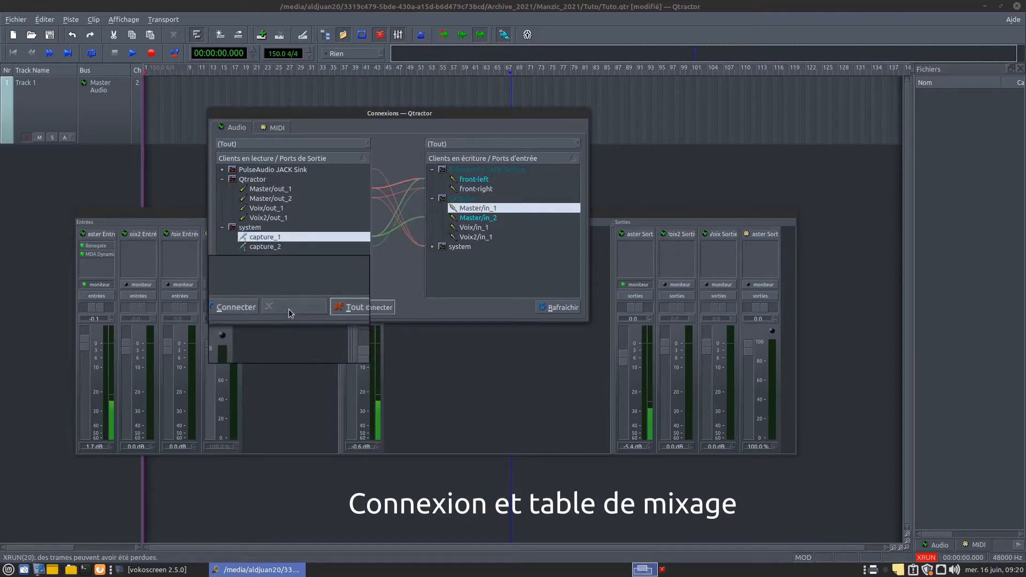
left_click(239, 309)
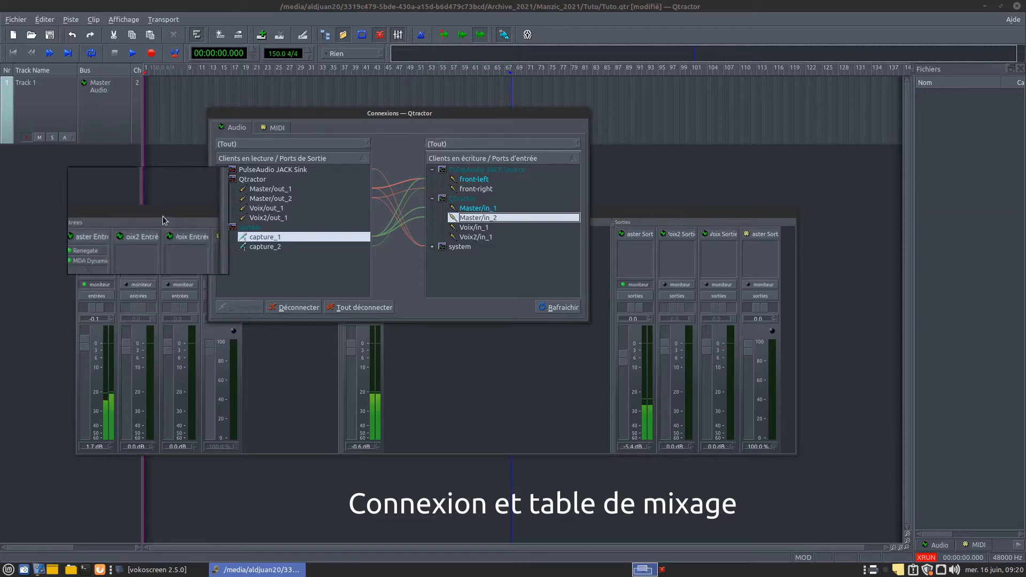
- Move the Connections window clear of the Track 1 strip and set Track 1's input bus to Voix2
left_click_drag(382, 113, 671, 91)
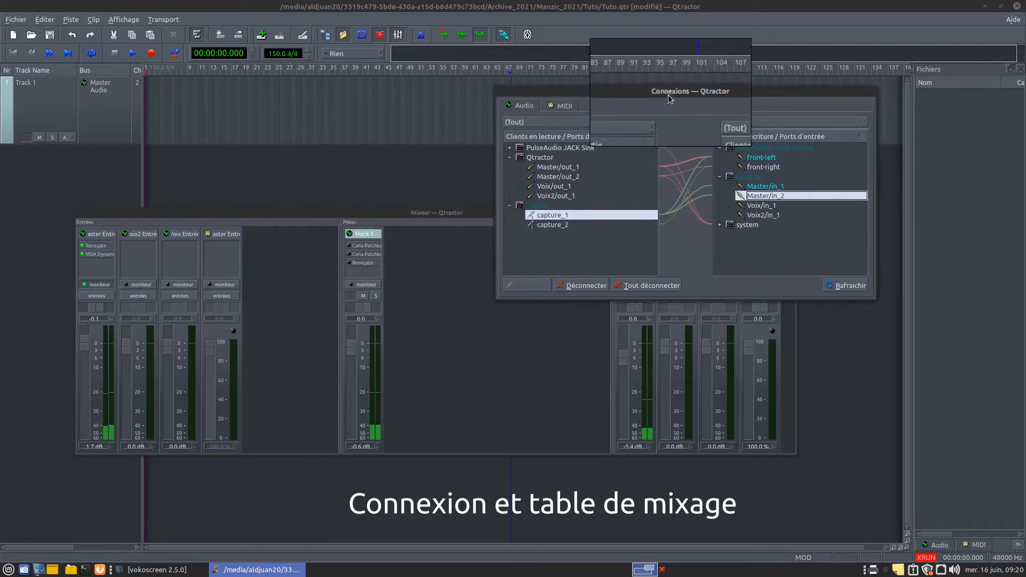
double_click(361, 235)
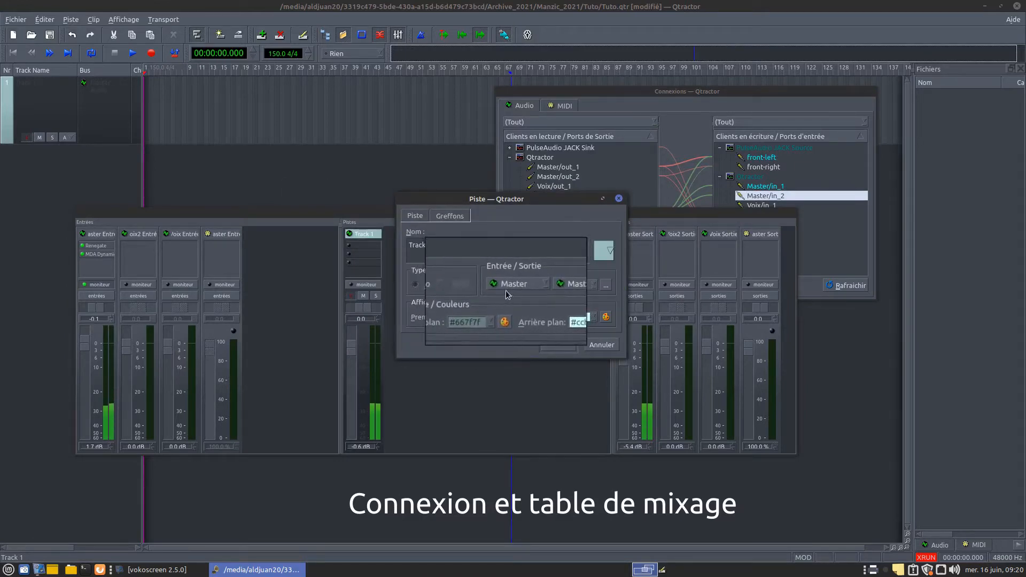
left_click(618, 198)
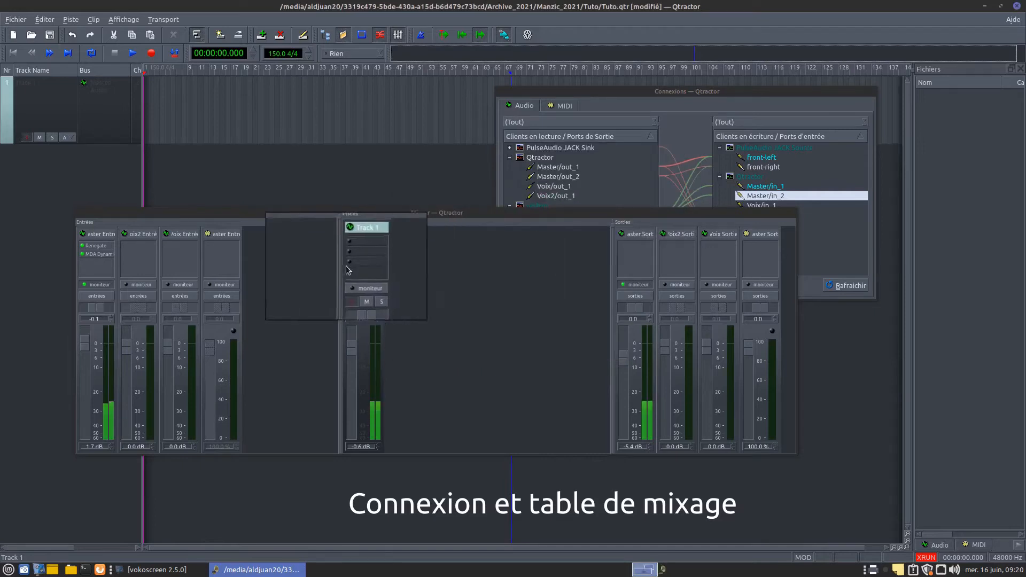
double_click(369, 235)
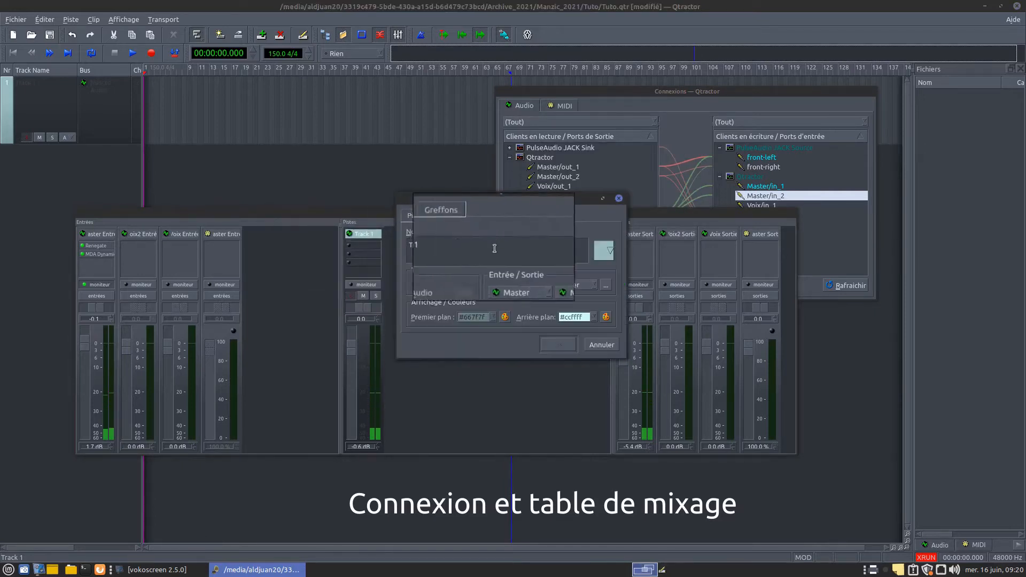
left_click(518, 285)
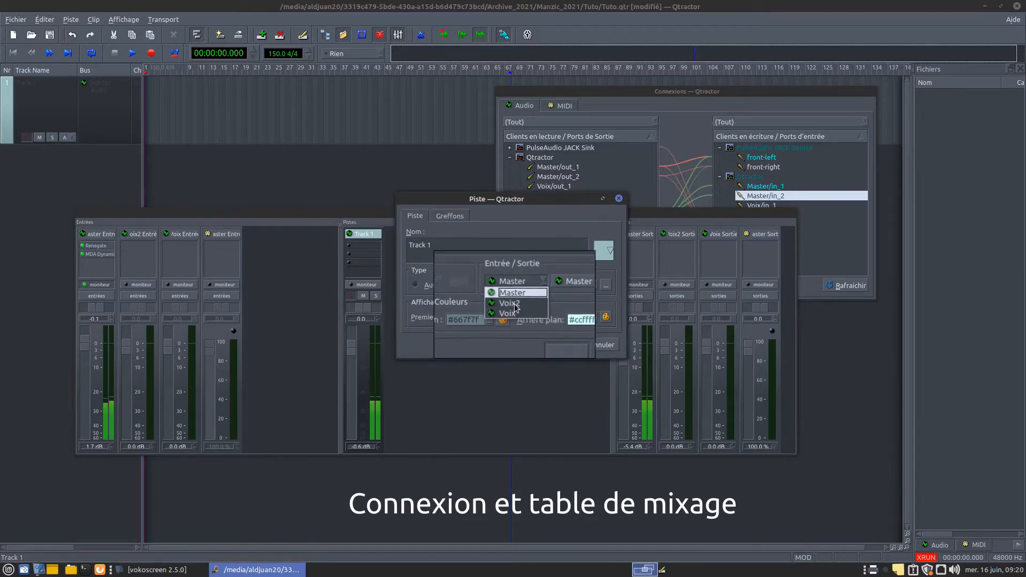
left_click(561, 345)
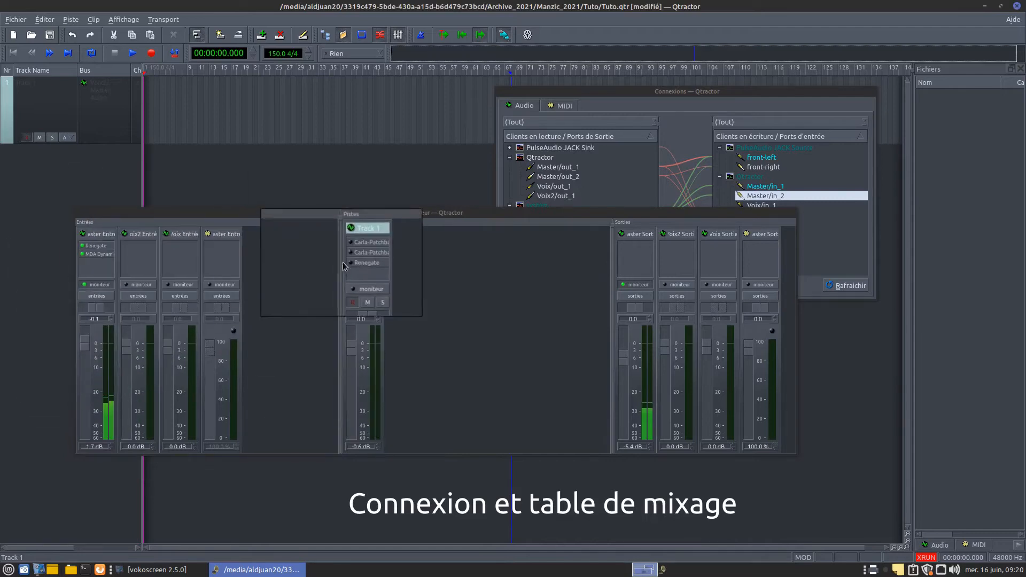
- Set Track 1's input bus back to Master in the track properties
double_click(364, 234)
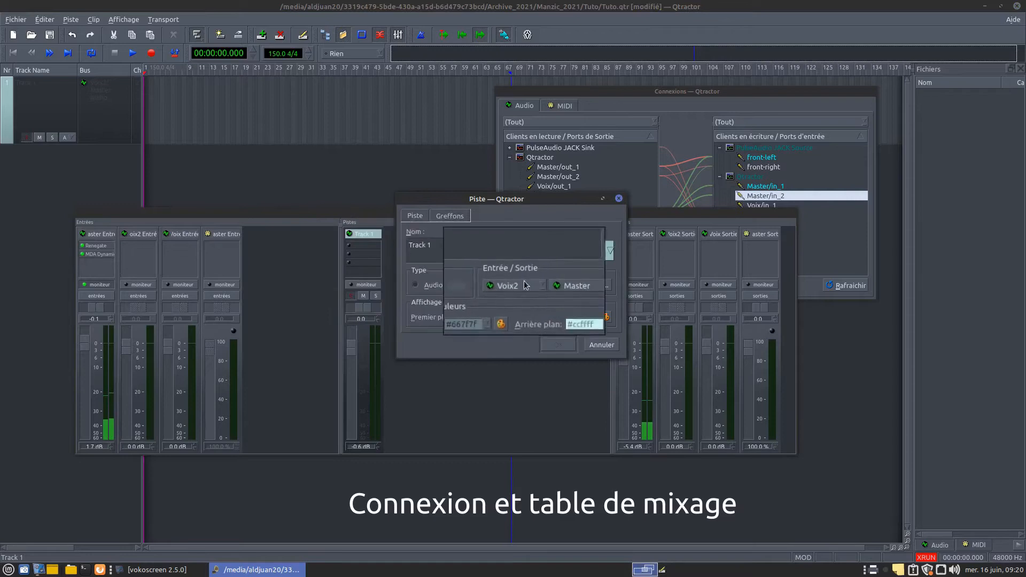
left_click(513, 288)
left_click(516, 296)
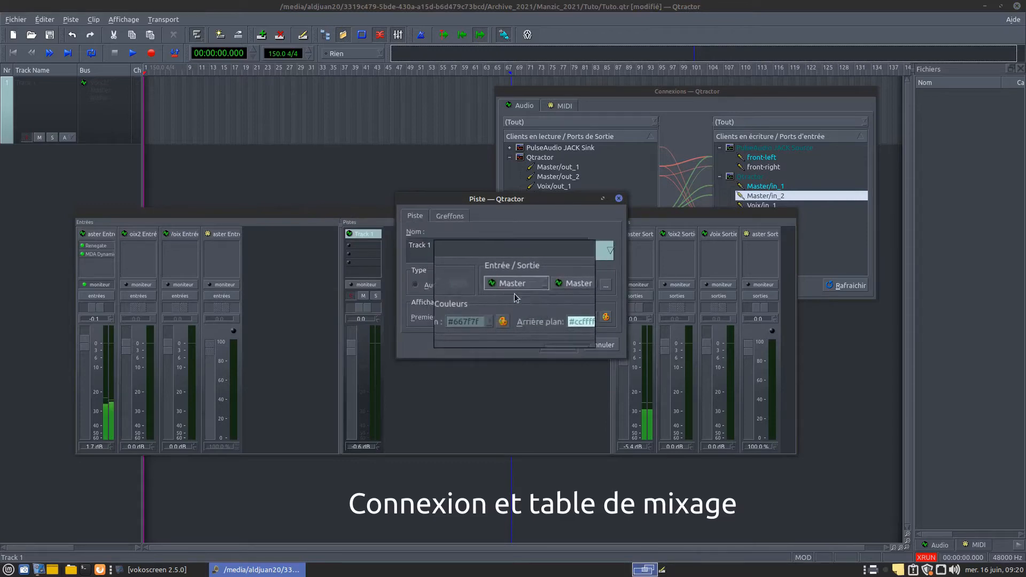
left_click(558, 346)
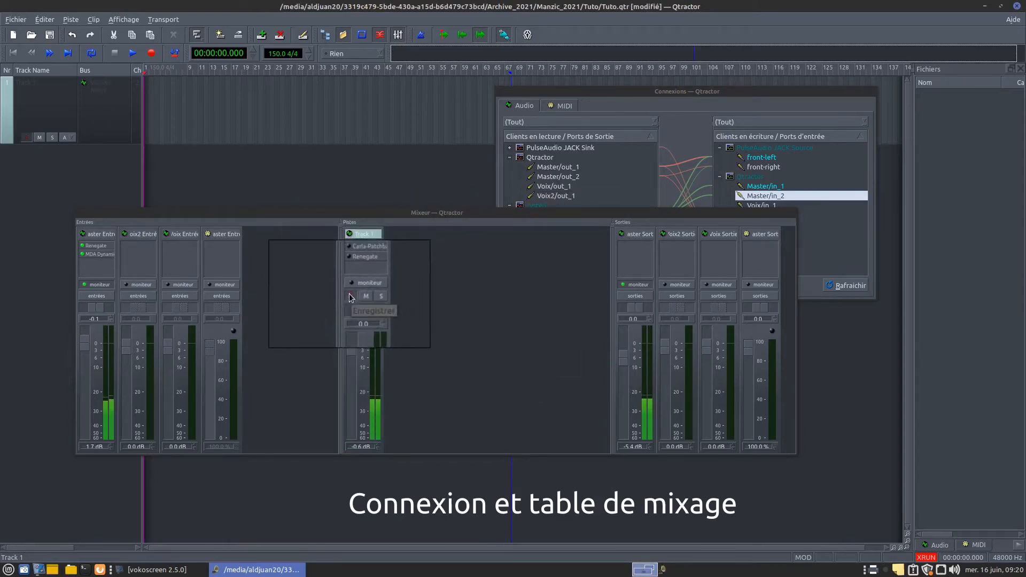
- Arm Track 1 for recording in the mixer and remove the recorded clip from its timeline
left_click(348, 300)
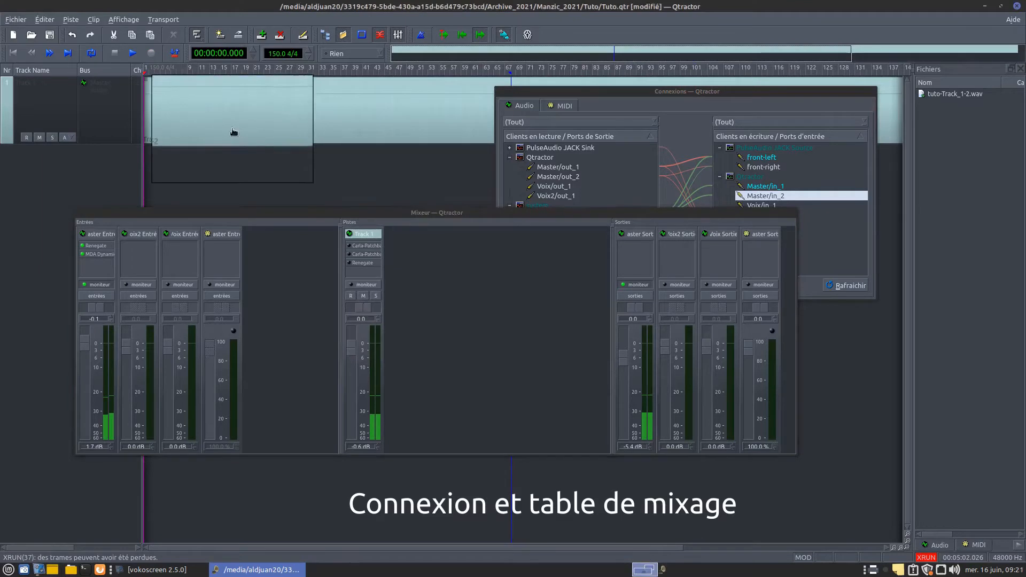
right_click(234, 131)
left_click(261, 216)
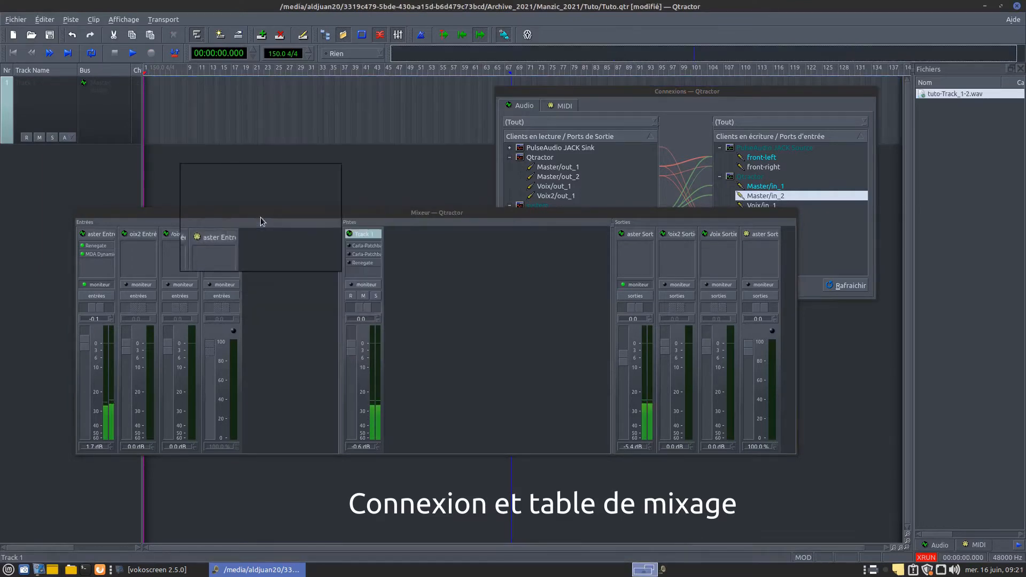
- Move the Mixer window lower and close the Connections window
left_click_drag(380, 213, 383, 276)
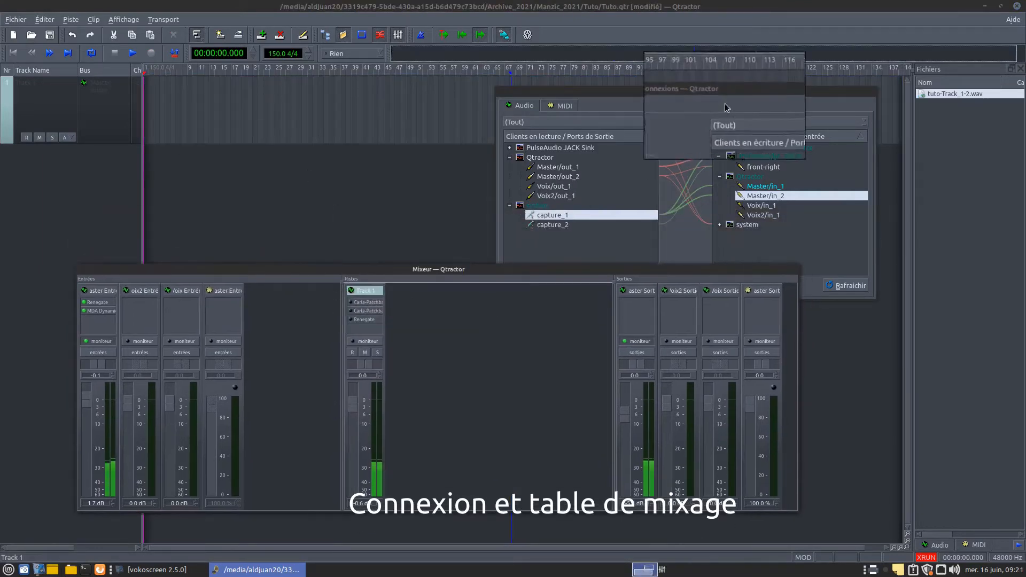
left_click(702, 96)
right_click(702, 95)
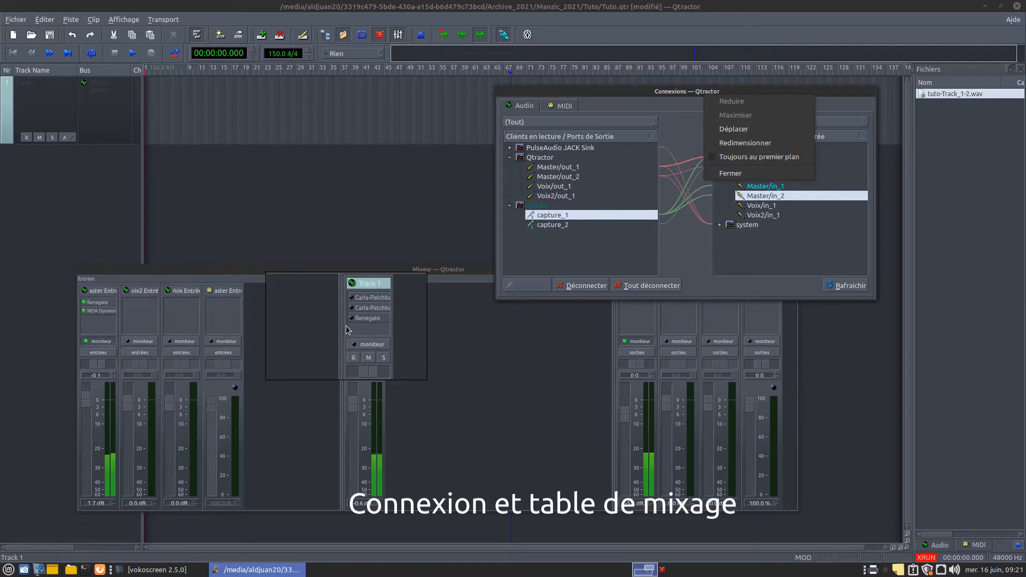
left_click(706, 93)
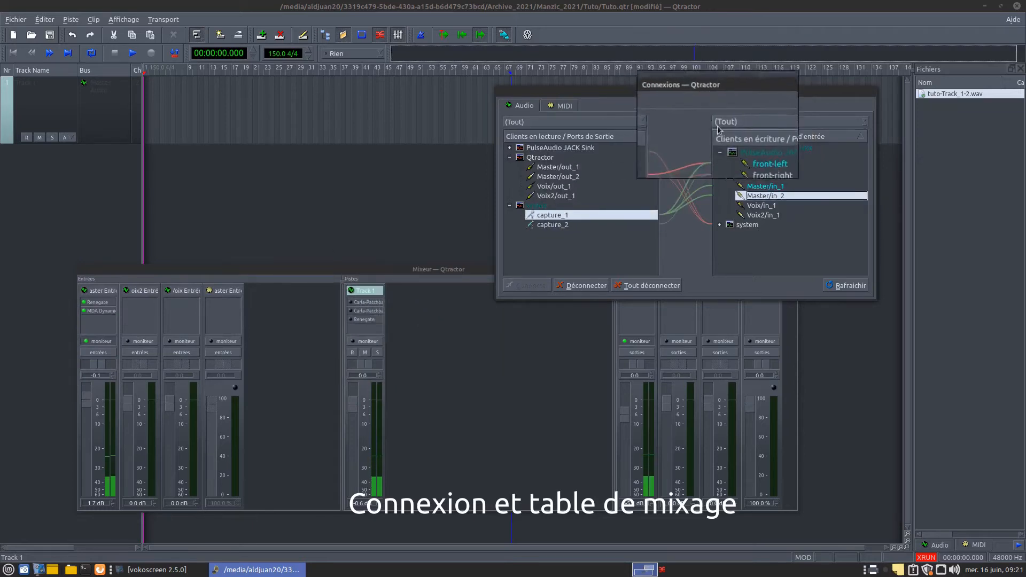
right_click(706, 91)
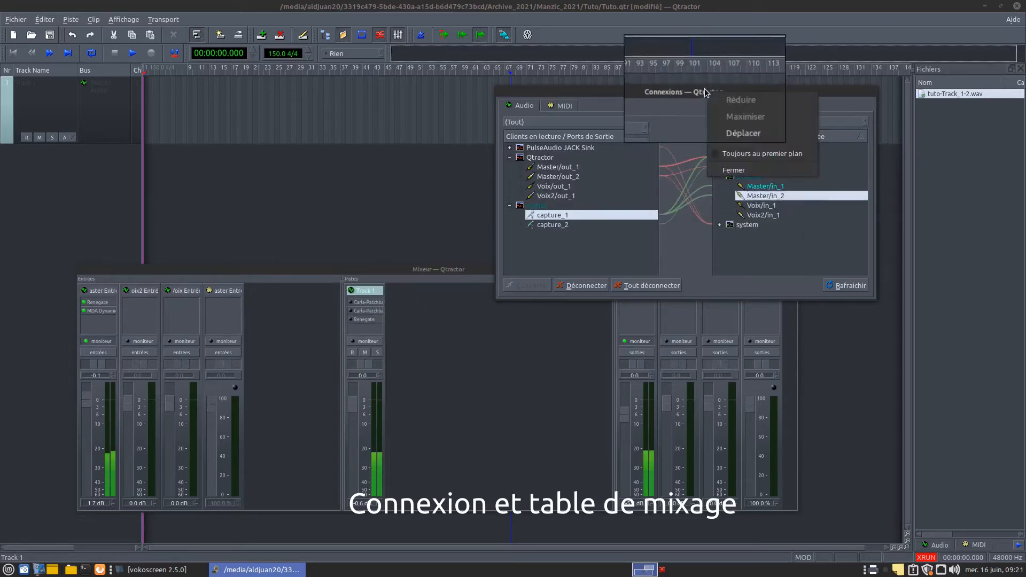
left_click(742, 170)
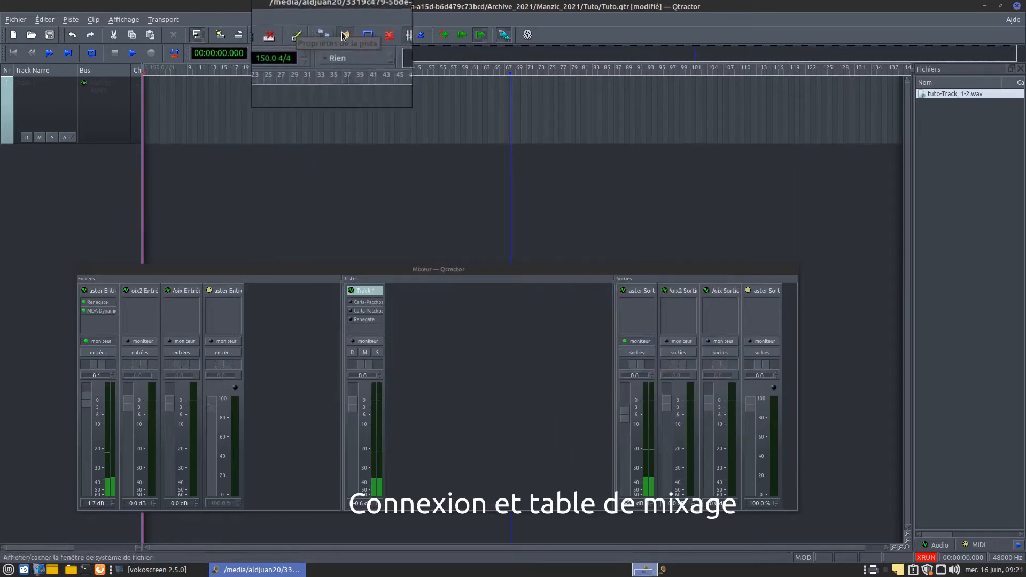
- Reopen the Connections window, examine the routing of Master/out_1, system playback_1 and capture_1, and close the window
left_click(380, 35)
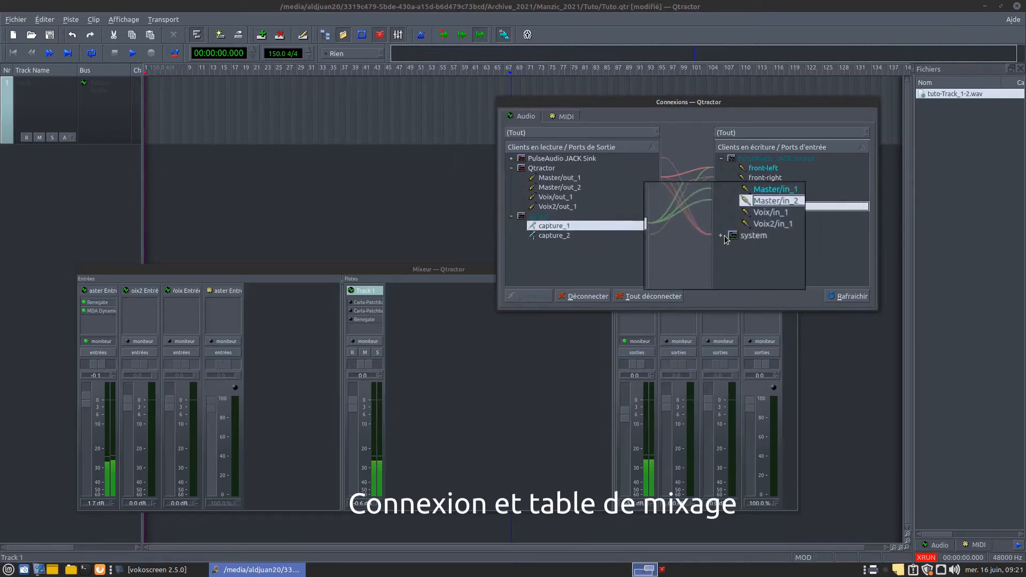
left_click(725, 236)
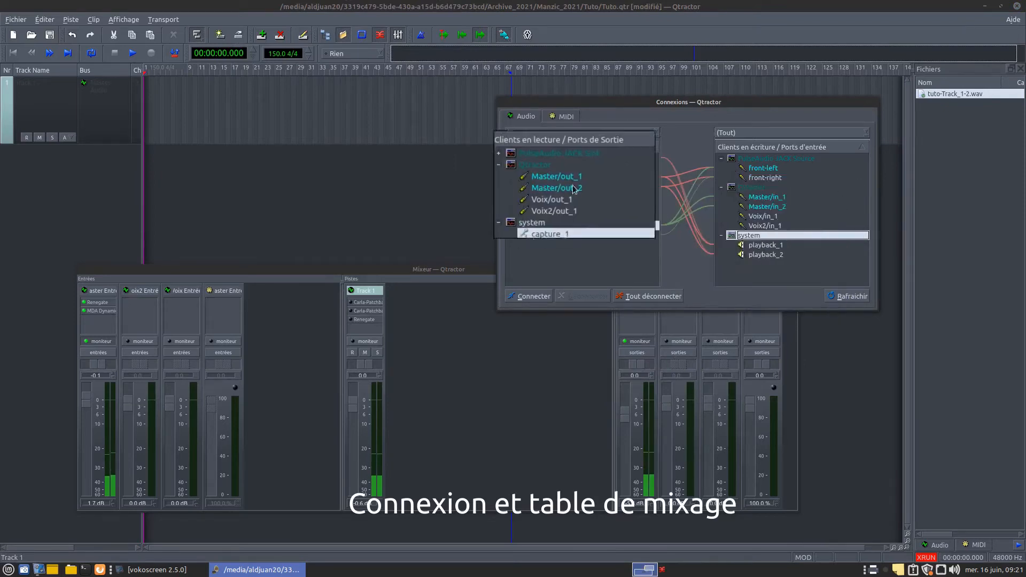
left_click(558, 177)
left_click(765, 245)
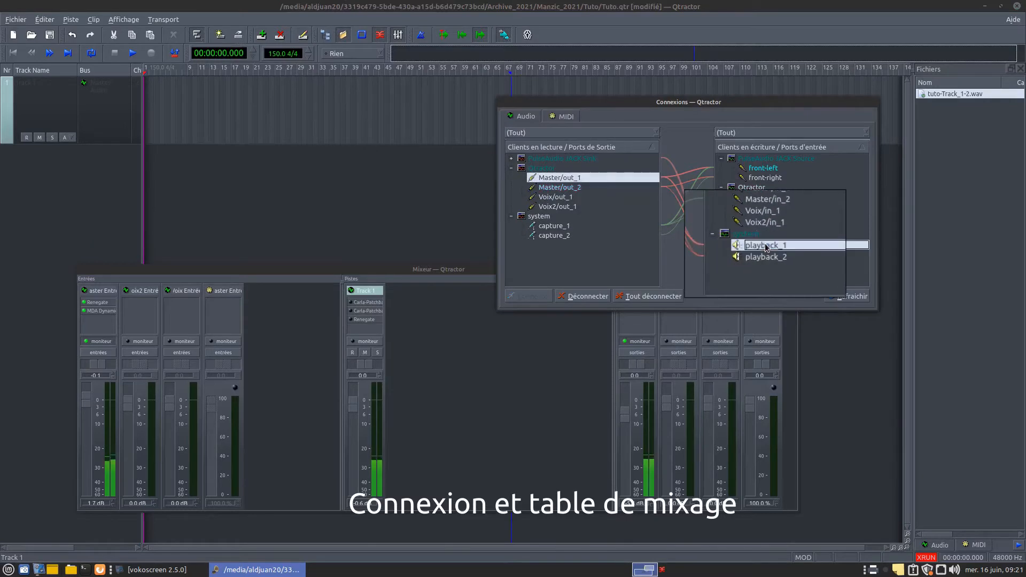
left_click(554, 226)
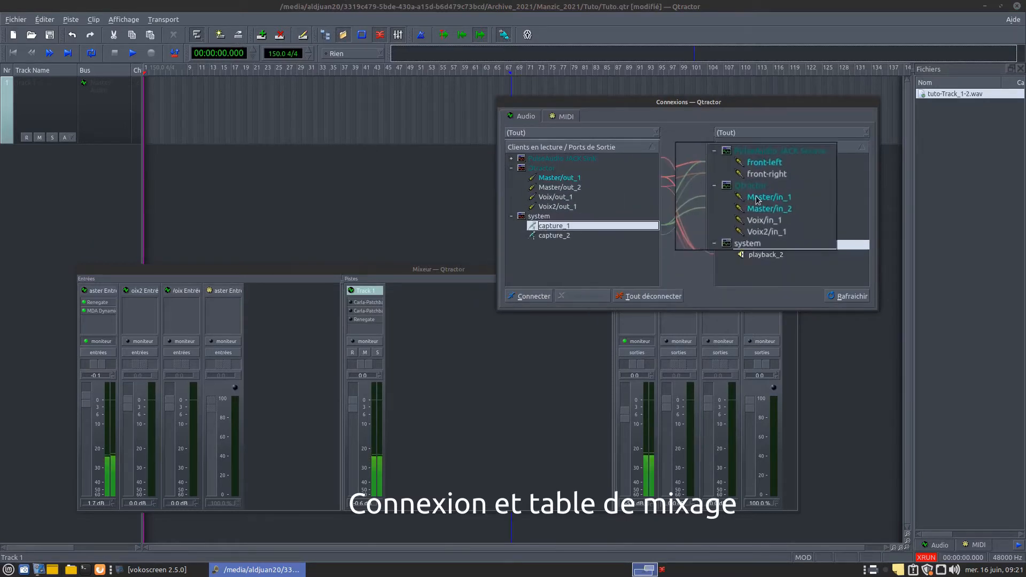
right_click(805, 102)
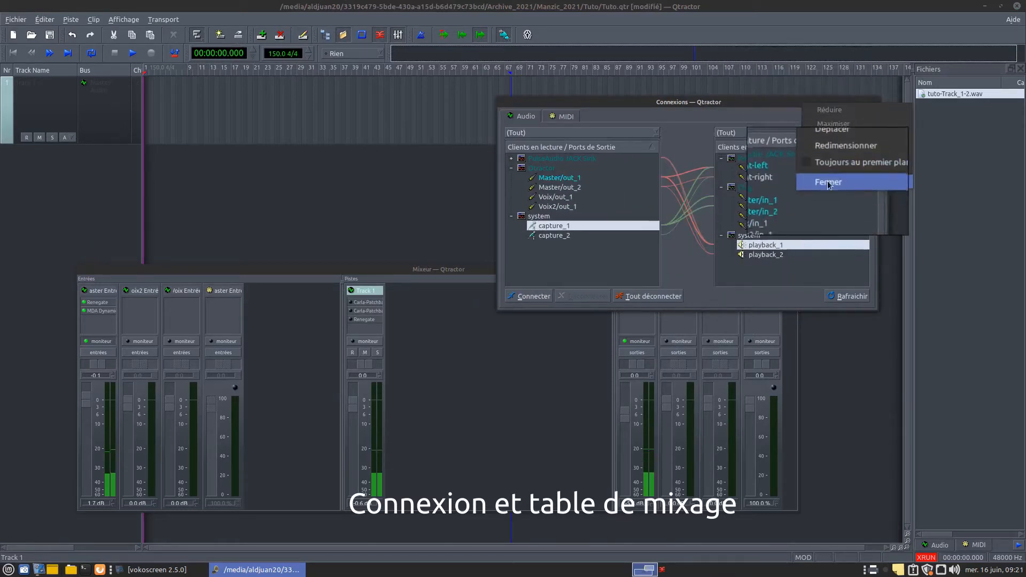
left_click(828, 182)
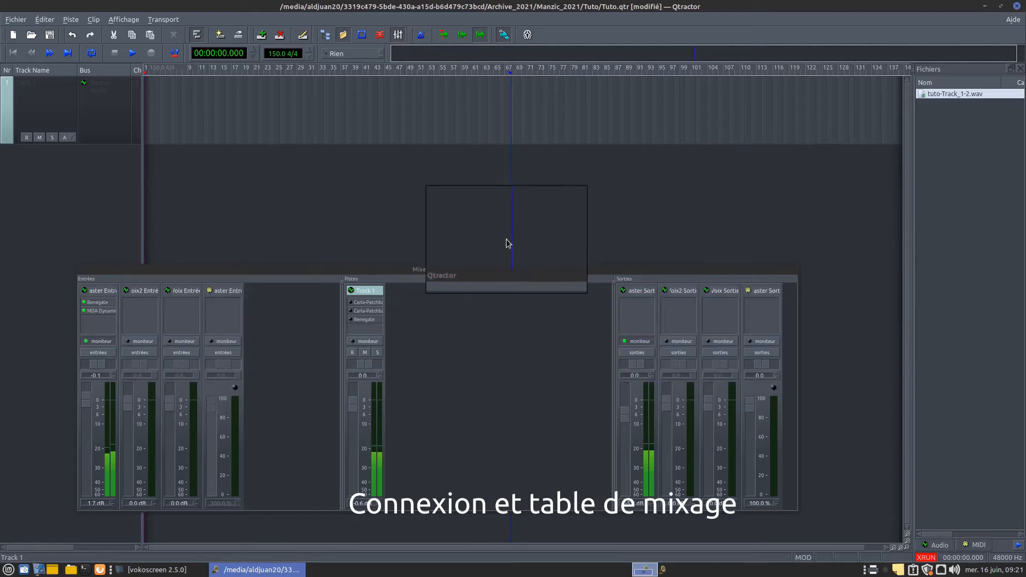
- Move the Mixer window higher and toggle monitoring on the Master audio input strip
left_click_drag(362, 271, 355, 231)
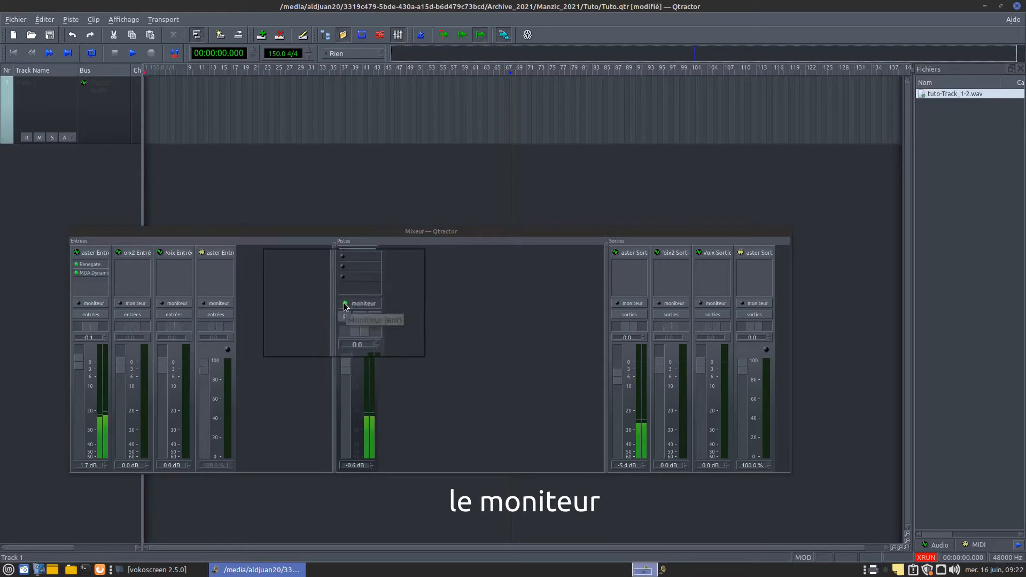
left_click(80, 305)
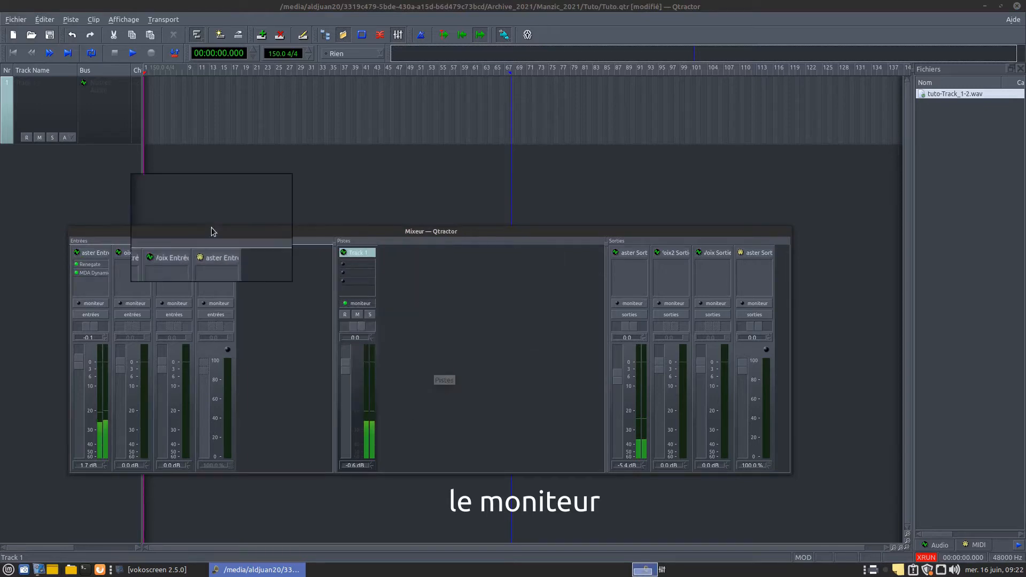
left_click(82, 192)
left_click(318, 184)
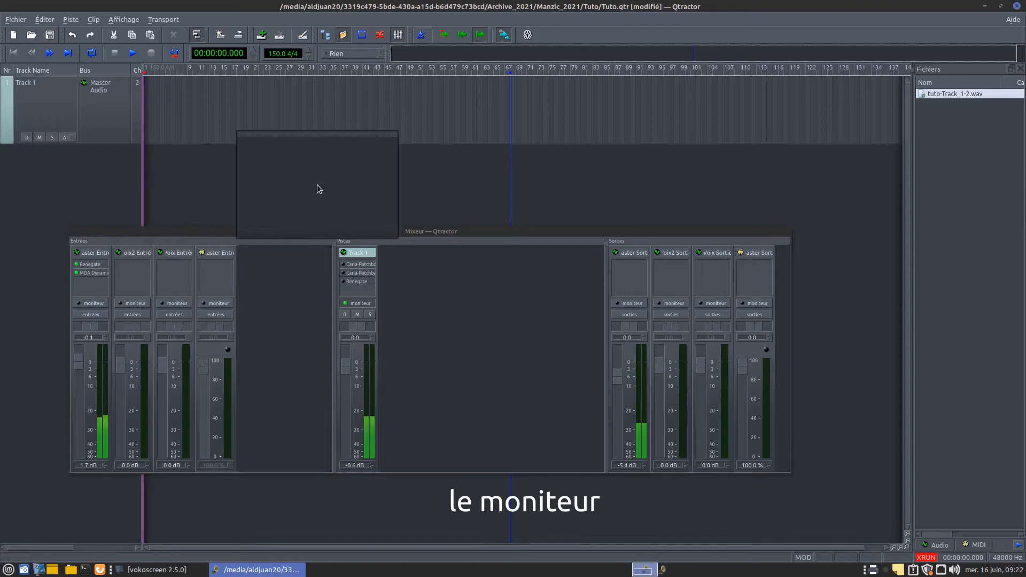
left_click(114, 194)
left_click(494, 344)
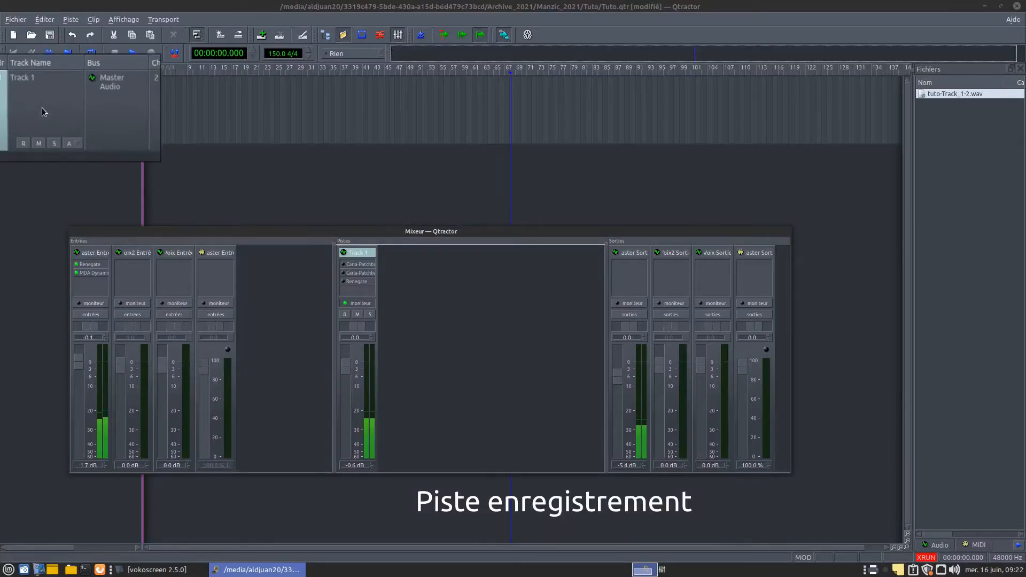
- Make Track 1 slightly taller in the track list and arm it for recording
left_click(10, 143)
left_click_drag(10, 143, 7, 163)
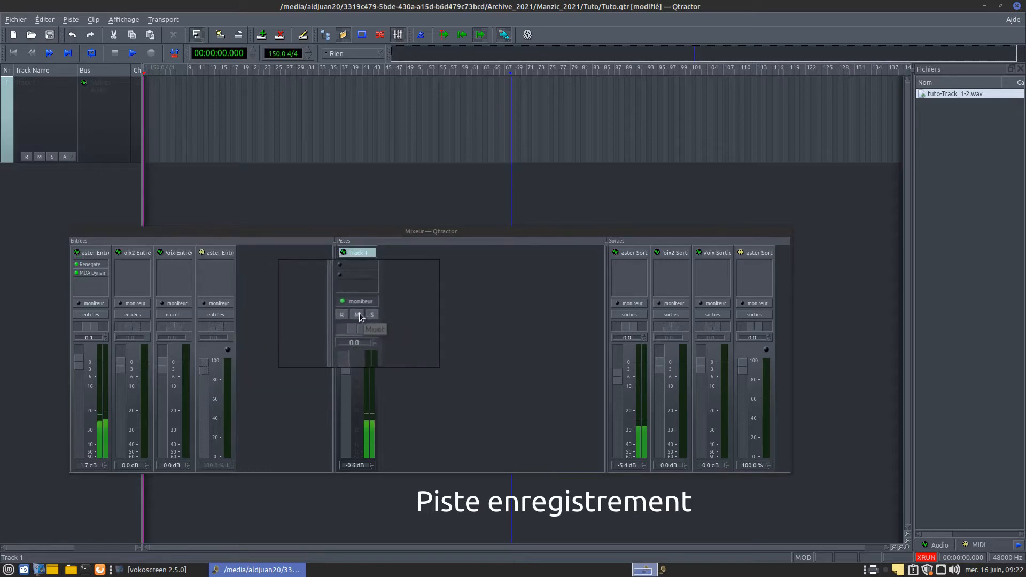
left_click(25, 157)
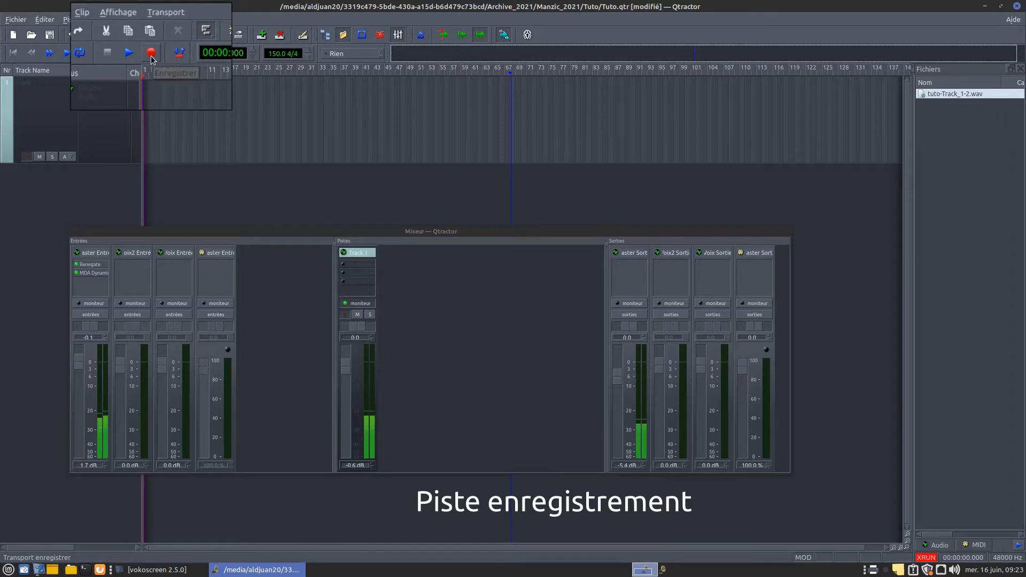
left_click(25, 156)
left_click(24, 157)
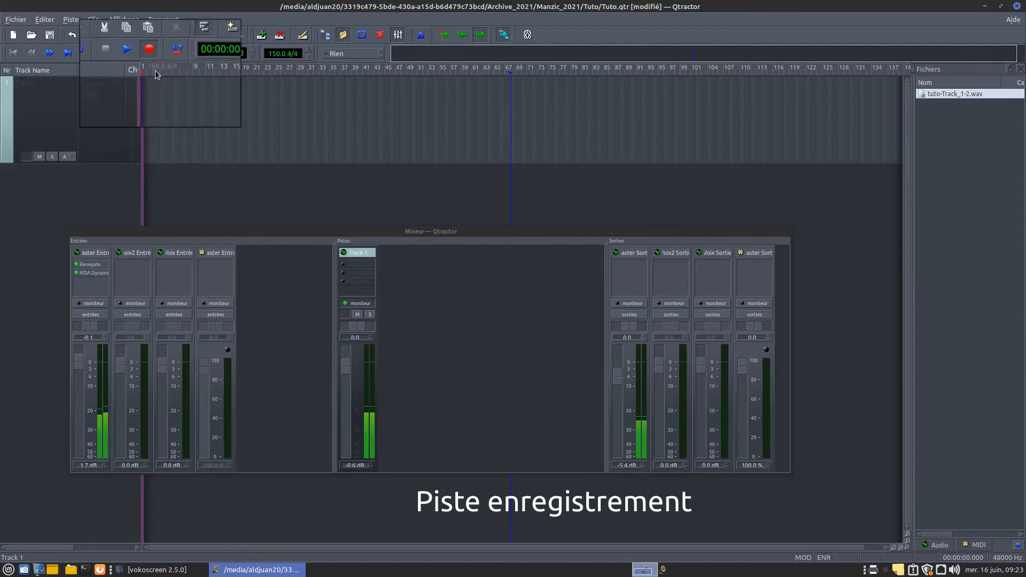
- Record a take of about 12 seconds on Track 1 and undo the recorded clip
left_click(133, 55)
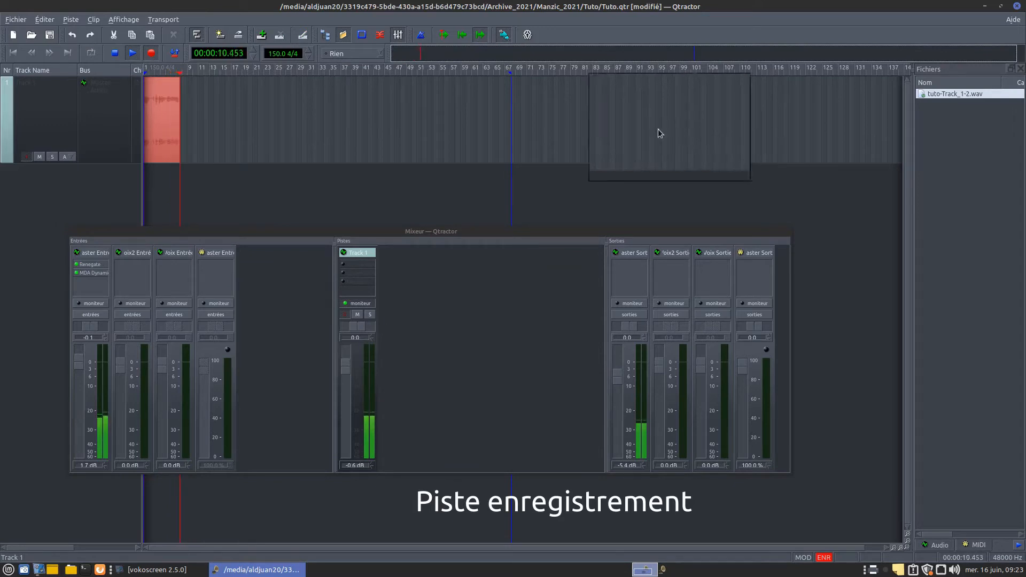
left_click(113, 55)
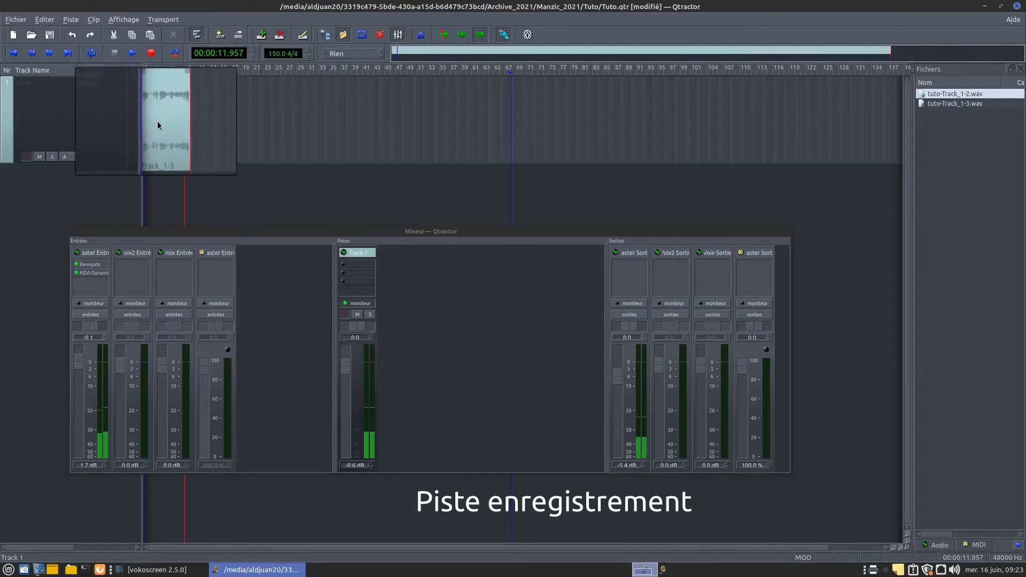
left_click(49, 21)
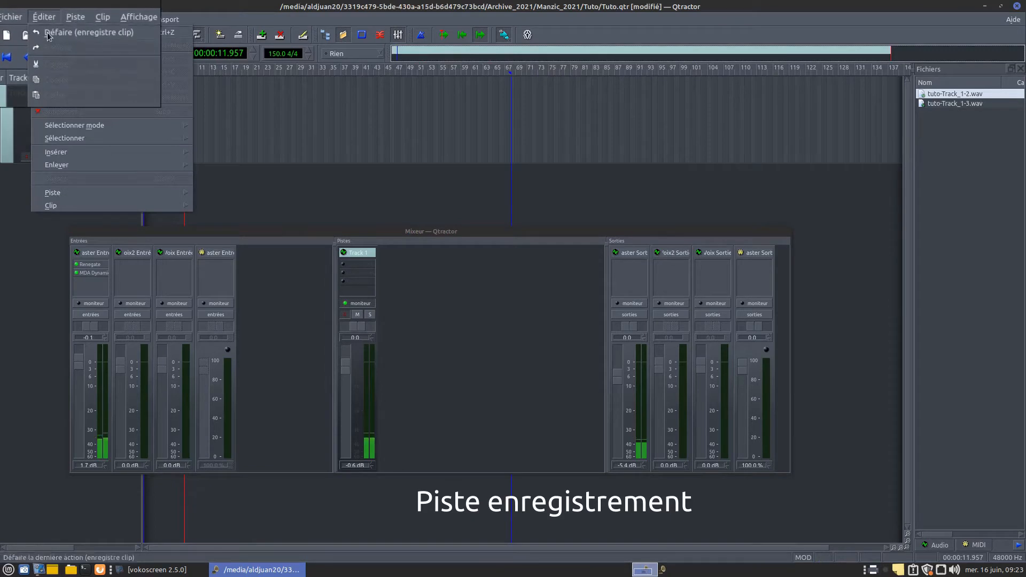
left_click(59, 32)
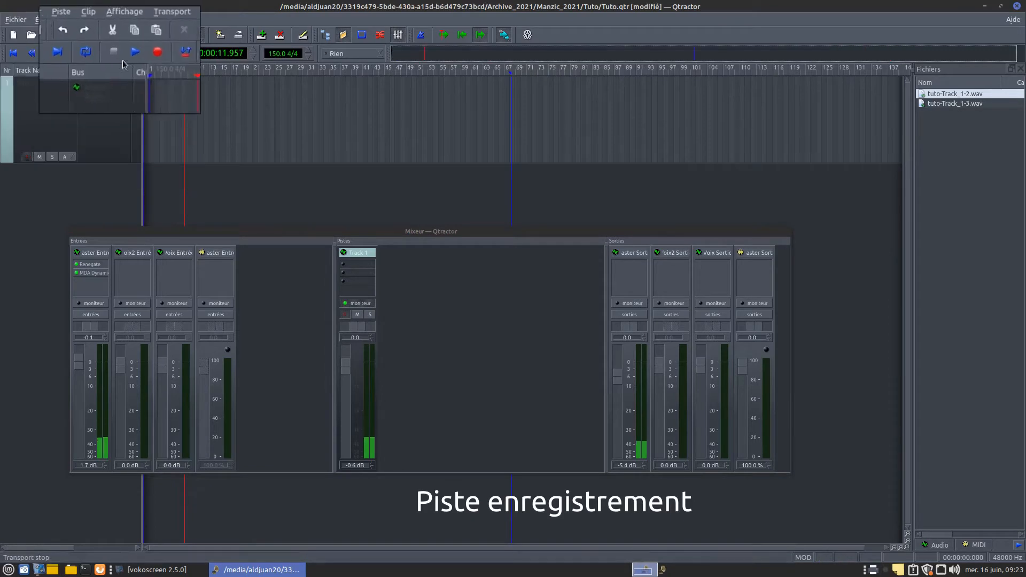
- Loop the range from the session start to just after bar 5 and return the playhead to its beginning
right_click(167, 71)
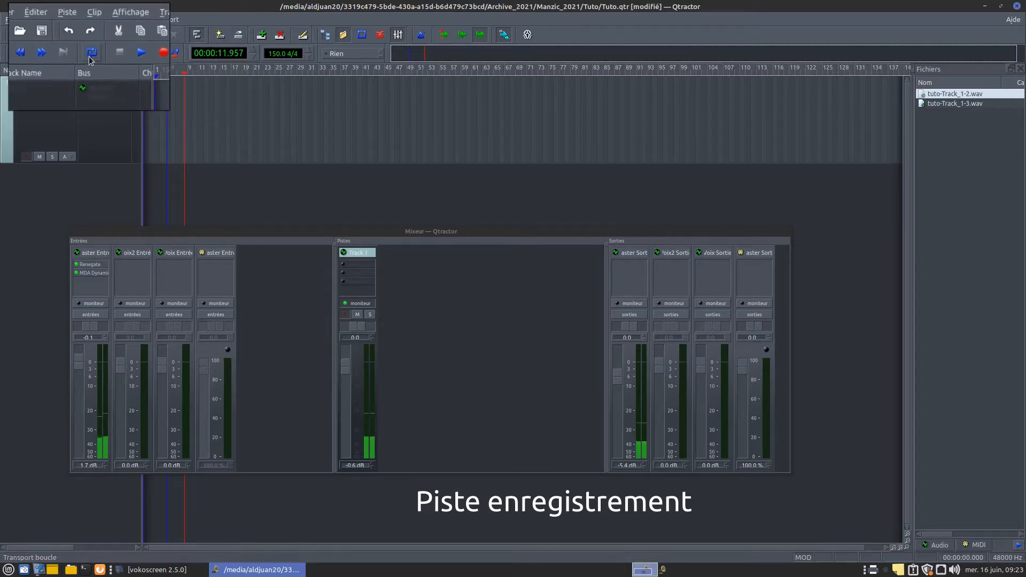
left_click(90, 58)
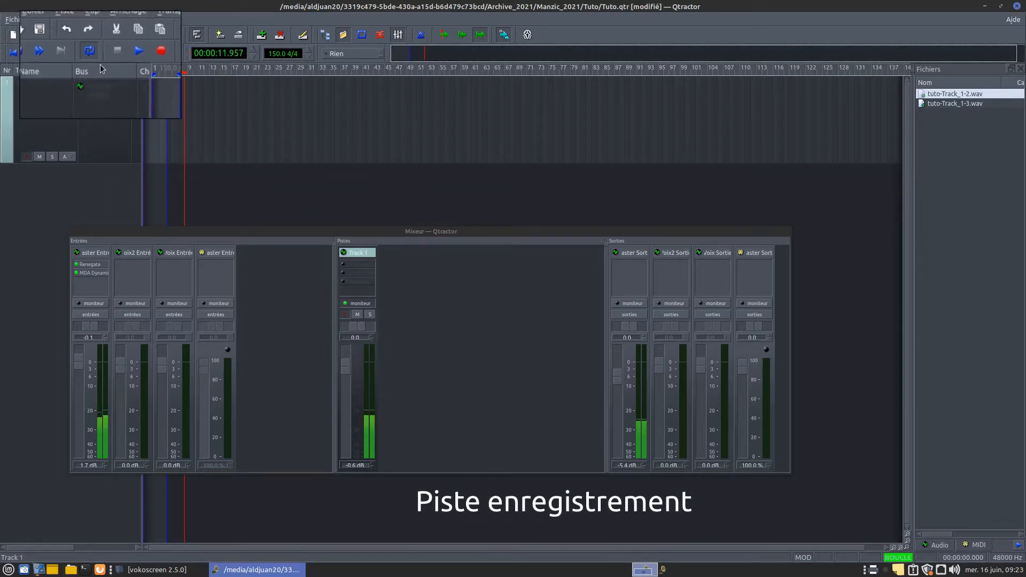
left_click(91, 53)
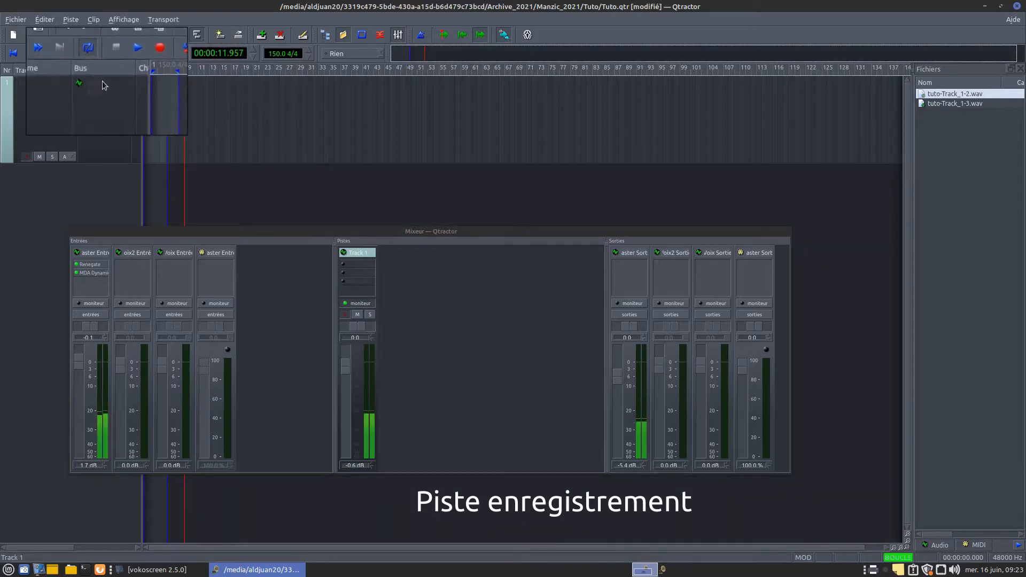
left_click(13, 53)
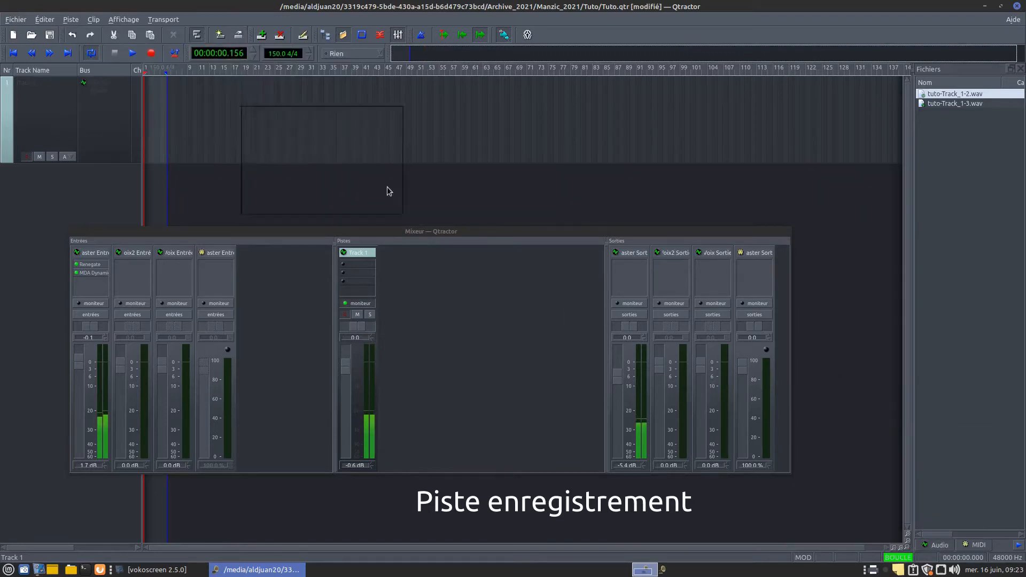
- Record a take of about 15 seconds on Track 1 with looping enabled and stop the transport
left_click(901, 545)
left_click(901, 546)
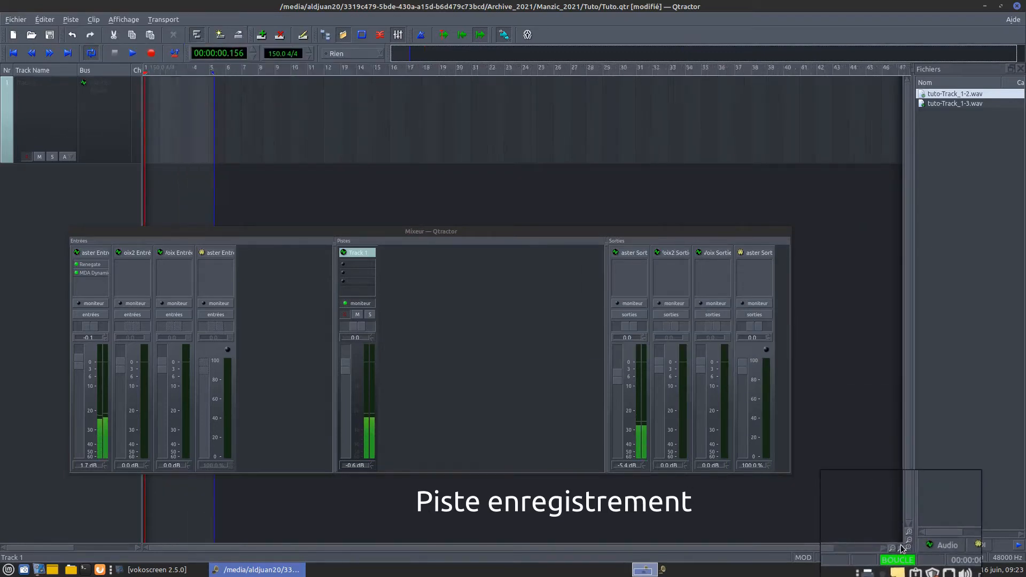
double_click(900, 545)
left_click(900, 545)
left_click(900, 545)
left_click(900, 545)
left_click(900, 545)
left_click(900, 545)
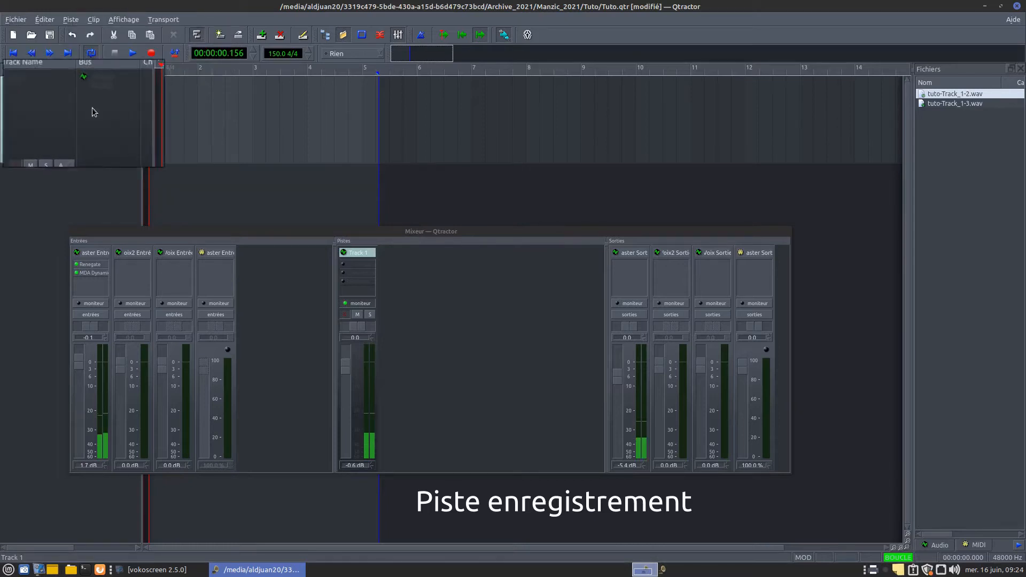
left_click(132, 53)
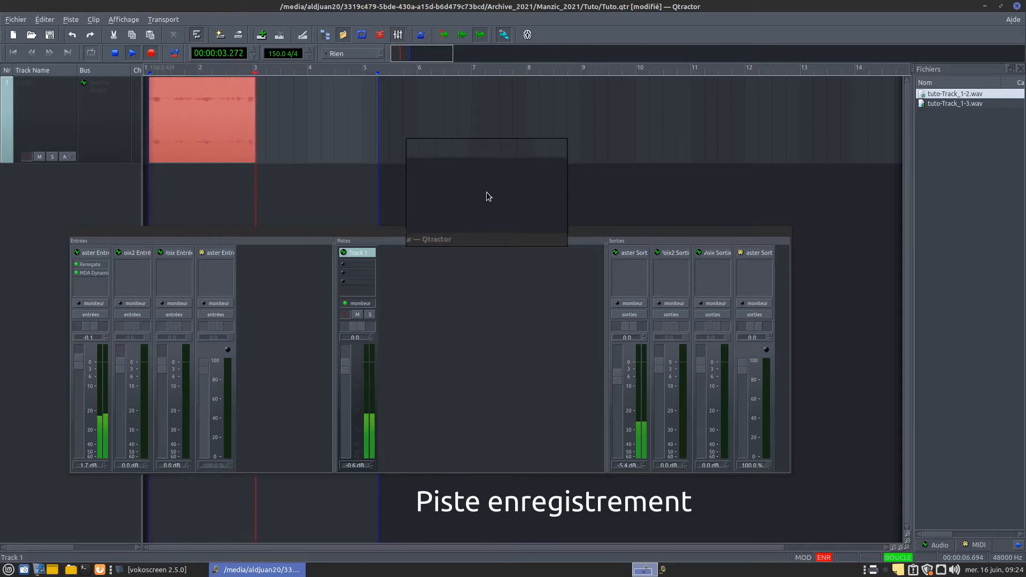
left_click_drag(486, 193, 118, 58)
left_click(117, 54)
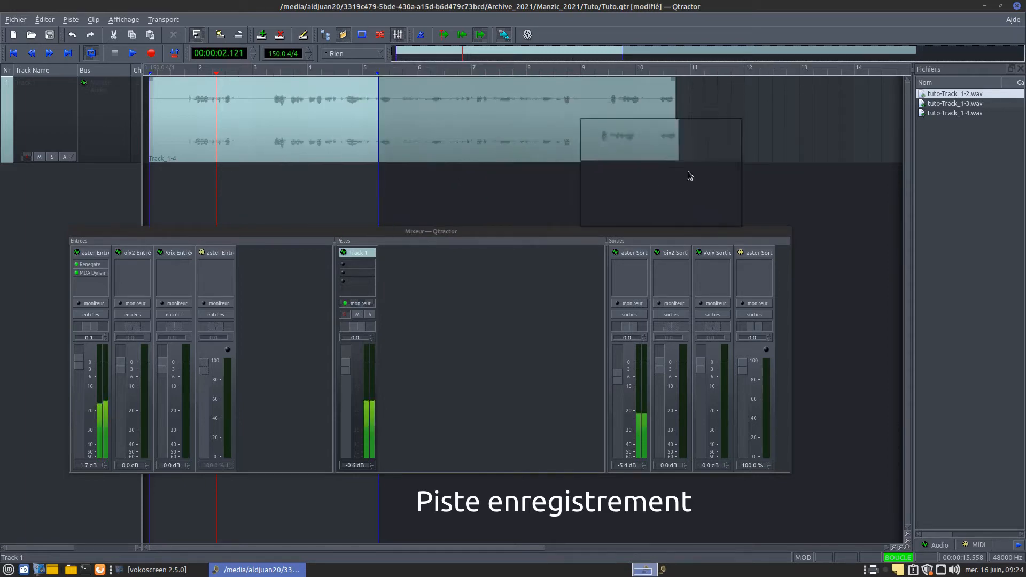
- Extend the loop range to just past the end of the recorded clip and return the playhead to the start
right_click(675, 72)
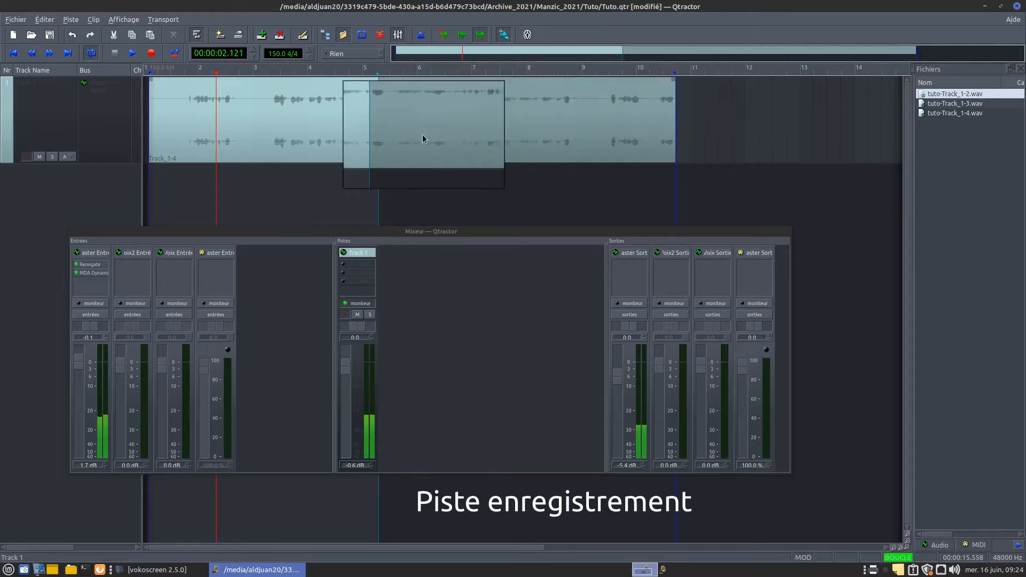
left_click(92, 58)
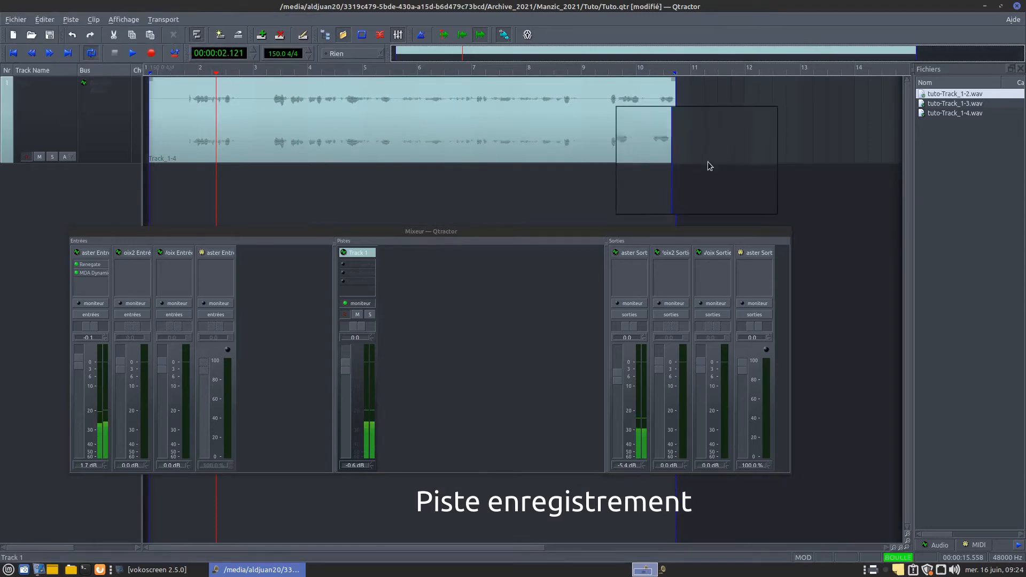
left_click(13, 55)
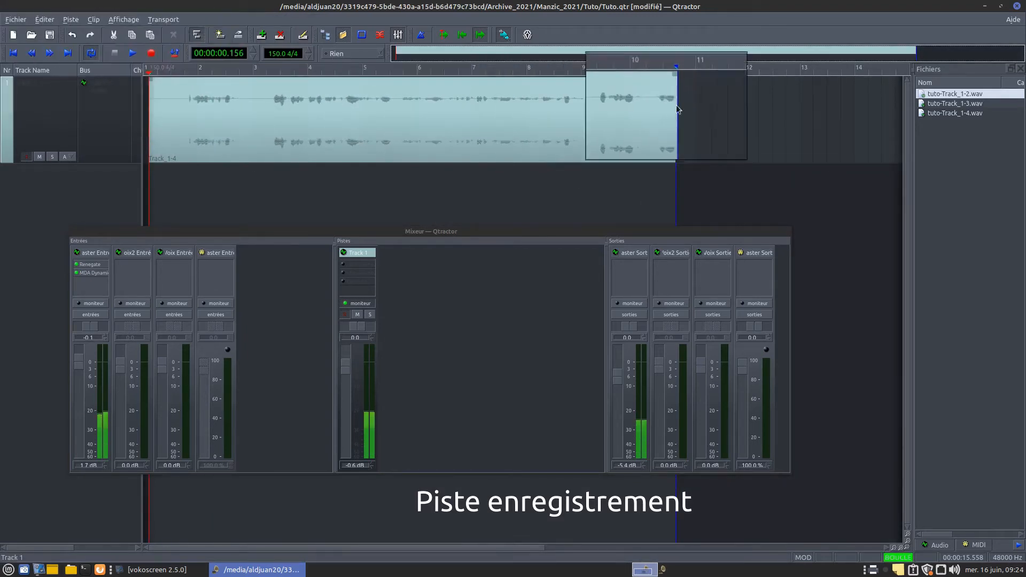
left_click(628, 73)
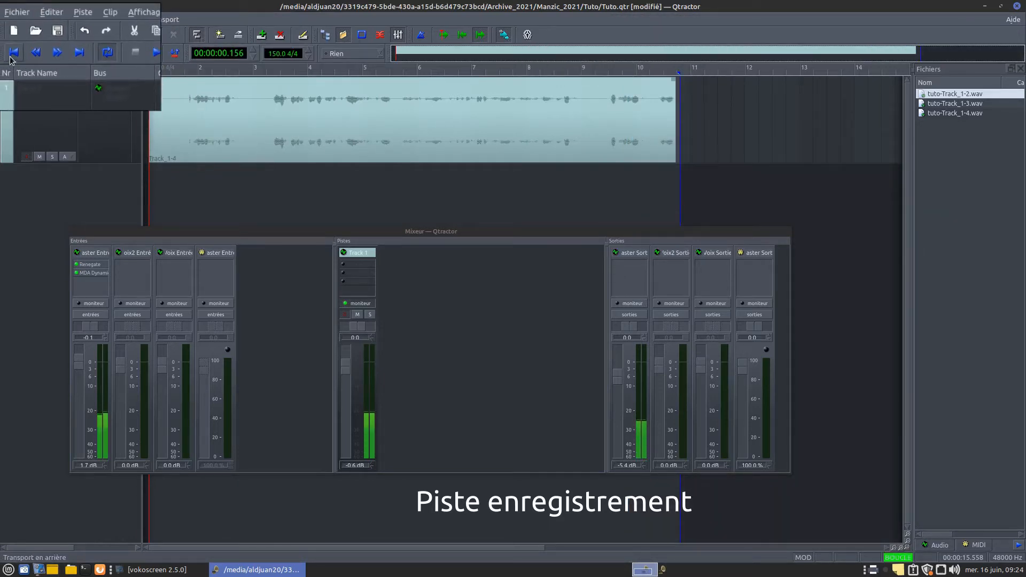
- Play the looped clip while panning Track 1 to -1.0, 0.2 and 1.0 in the mixer
left_click(133, 53)
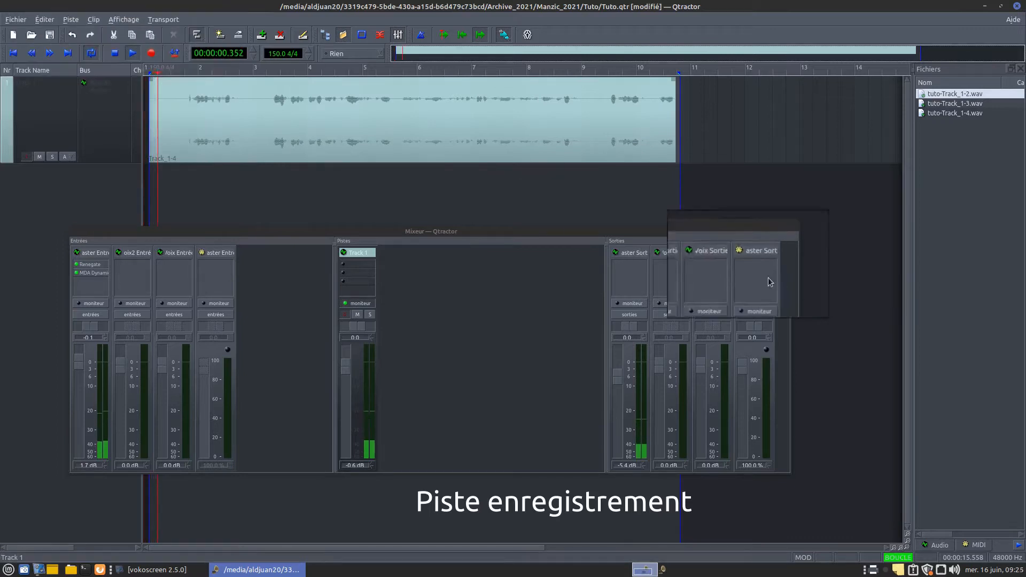
left_click_drag(357, 324, 342, 326)
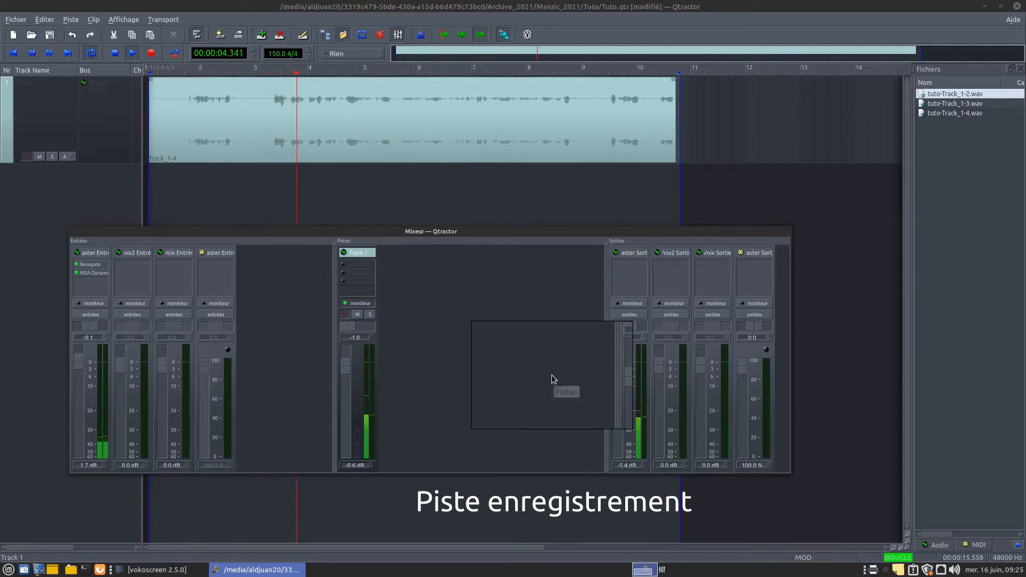
left_click_drag(345, 330, 357, 331)
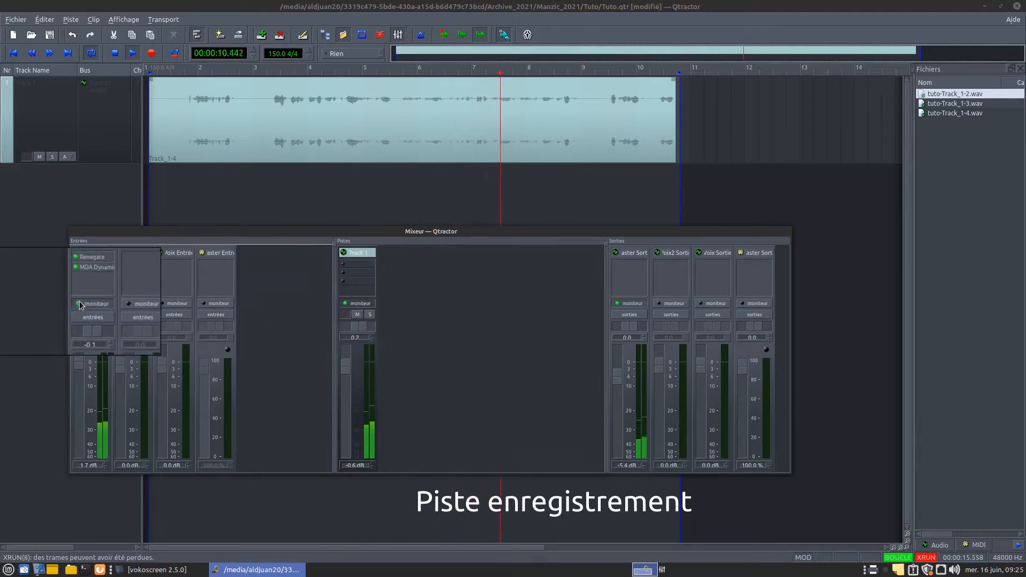
left_click_drag(354, 328, 372, 330)
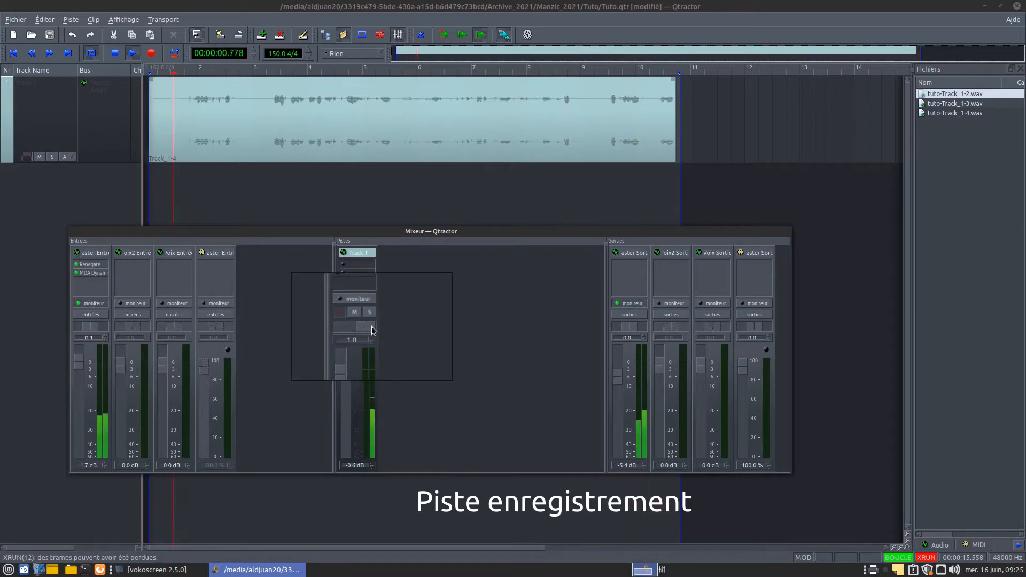
- Set the pan to 0.1 on the Master audio input and 0.2 on Track 1, and switch monitoring from that input to Track 1
left_click_drag(91, 327, 97, 336)
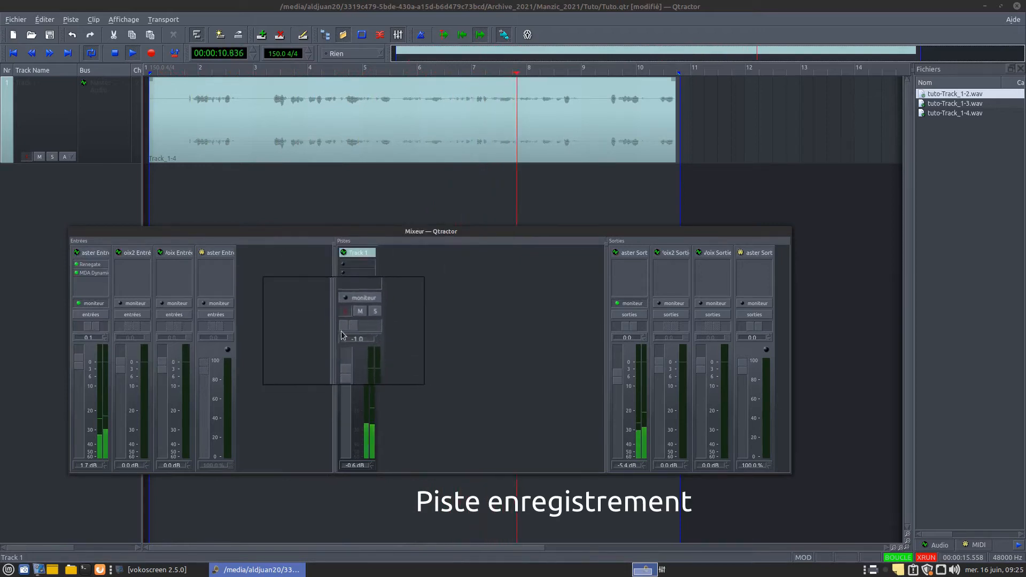
left_click_drag(337, 336, 361, 335)
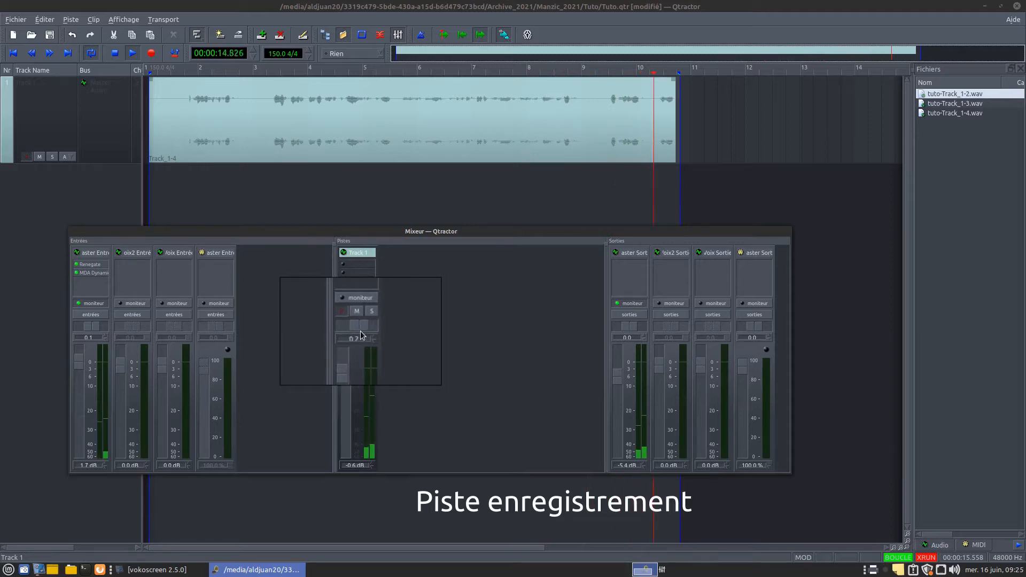
left_click(78, 303)
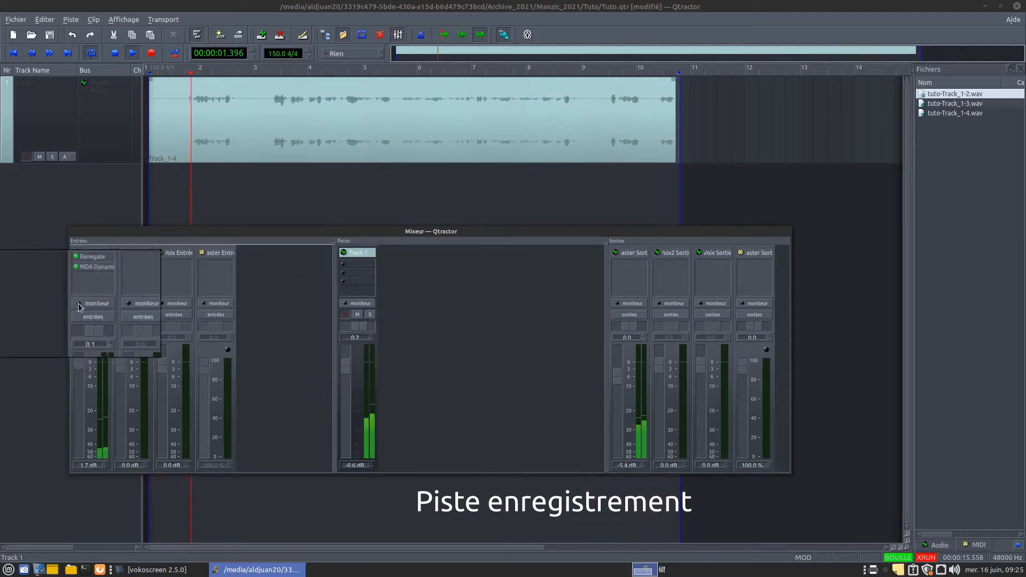
left_click(347, 302)
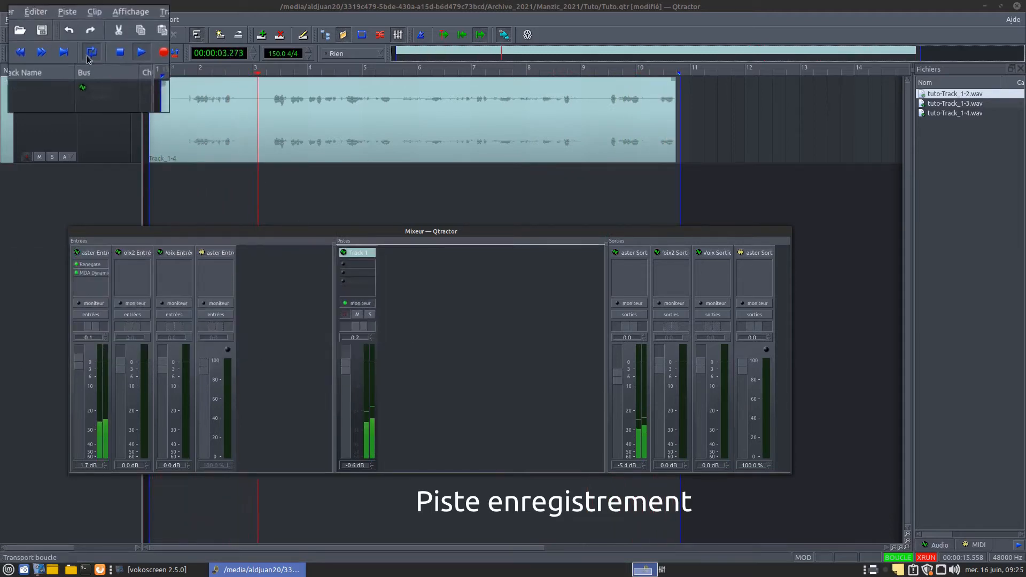
- Stop playback, then disarm Track 1 and arm it for recording again
left_click(113, 54)
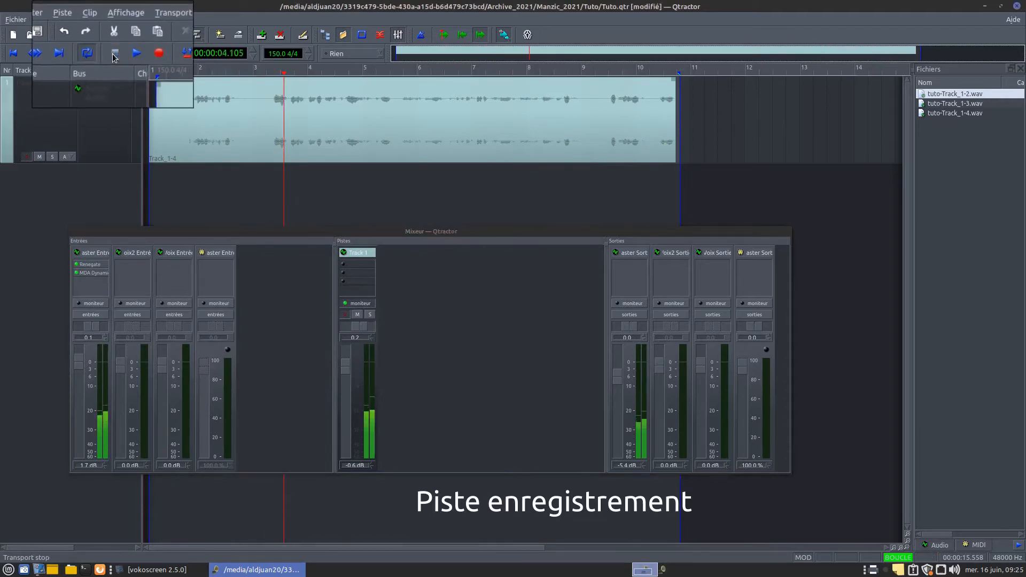
left_click(25, 157)
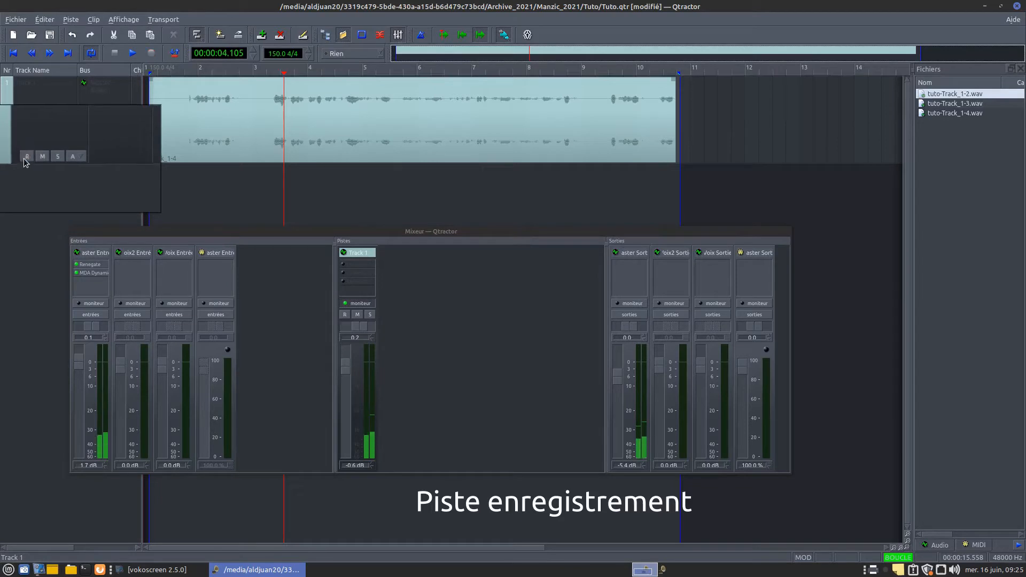
left_click(24, 157)
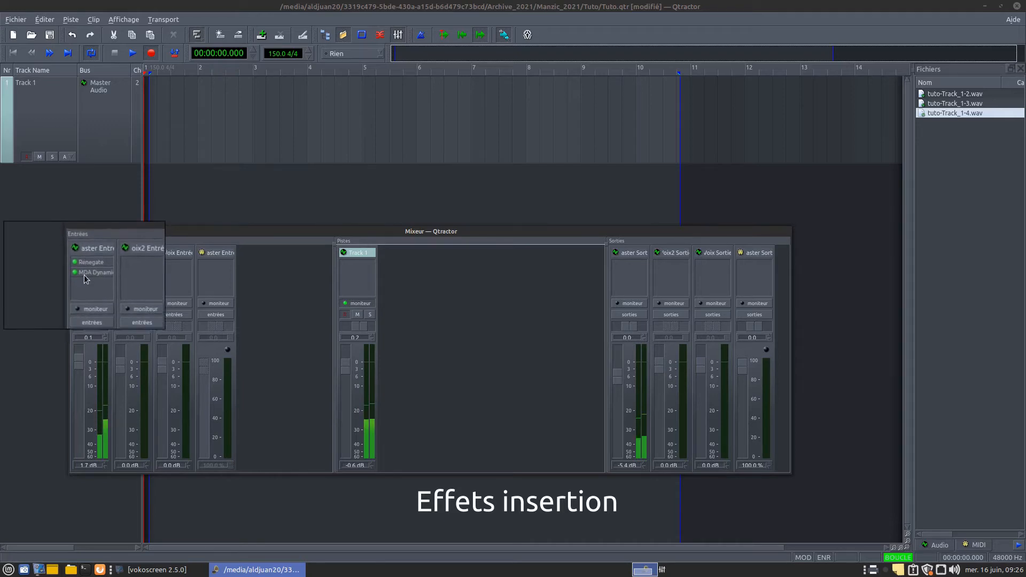
- Open the Renegate insert effect on the Master audio input, move its window higher and adjust the lower point of its gain map
left_click(94, 268)
double_click(94, 267)
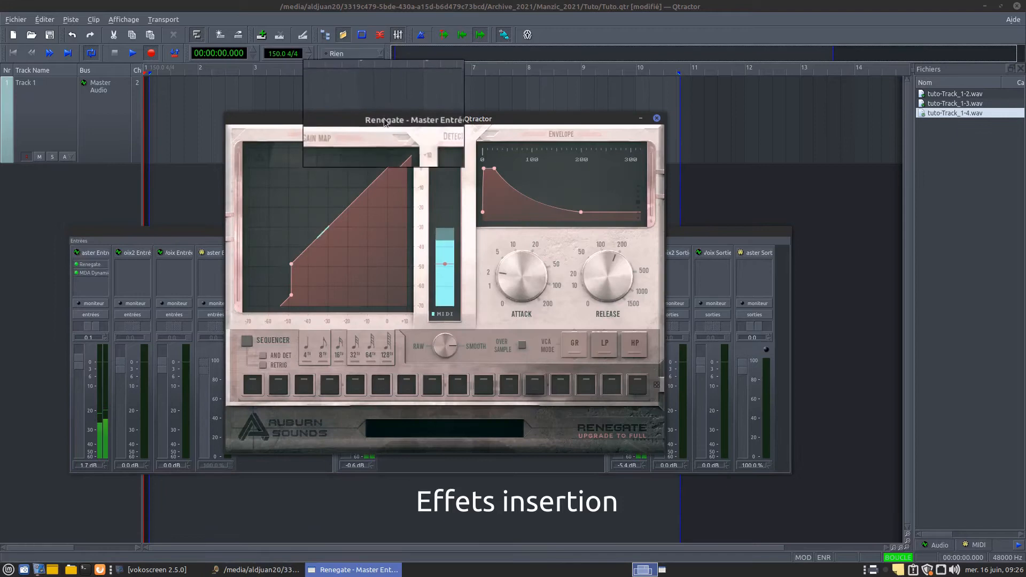
left_click_drag(384, 122, 403, 85)
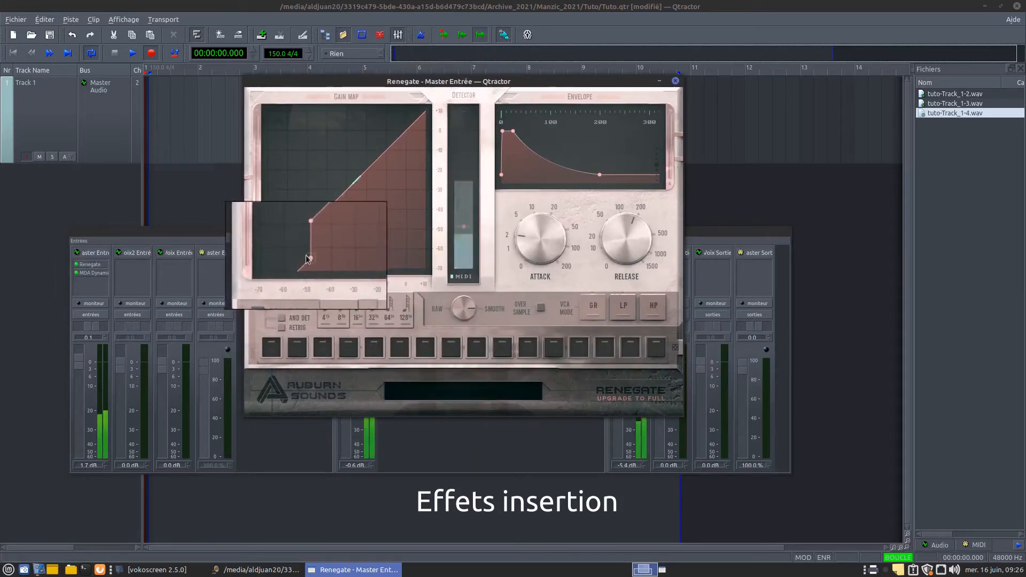
mouse_move(303, 247)
left_mouse_down()
mouse_move(293, 229)
mouse_move(310, 261)
left_mouse_up()
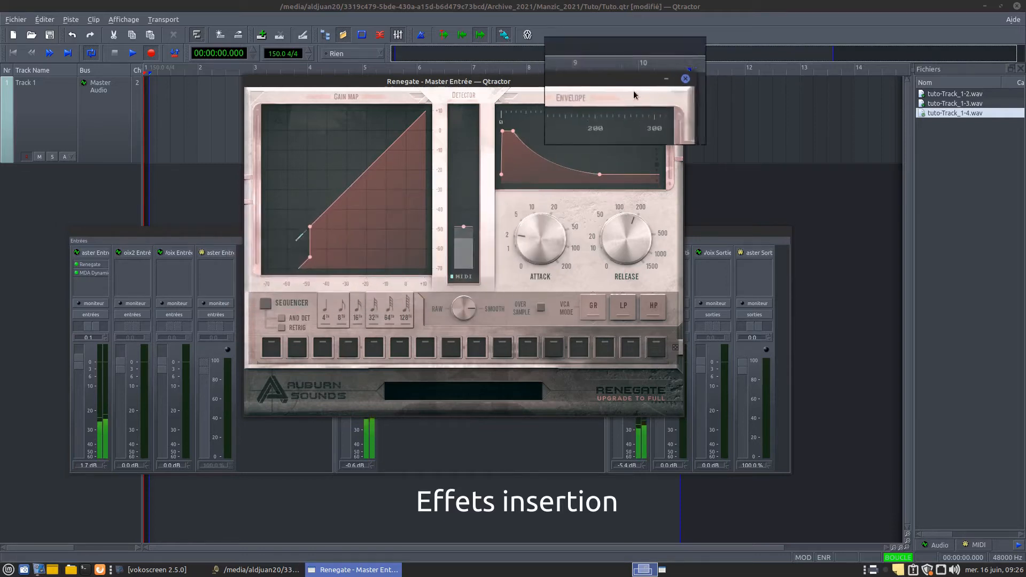
- Close the Renegate window, then show the MDA Dynamics insert on the Master audio input and close it
left_click(676, 82)
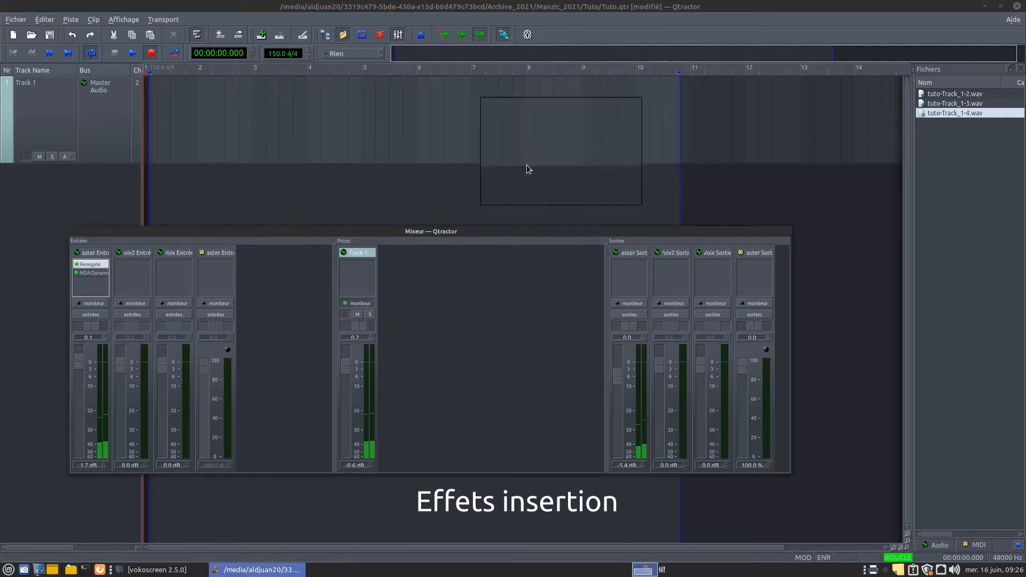
double_click(95, 272)
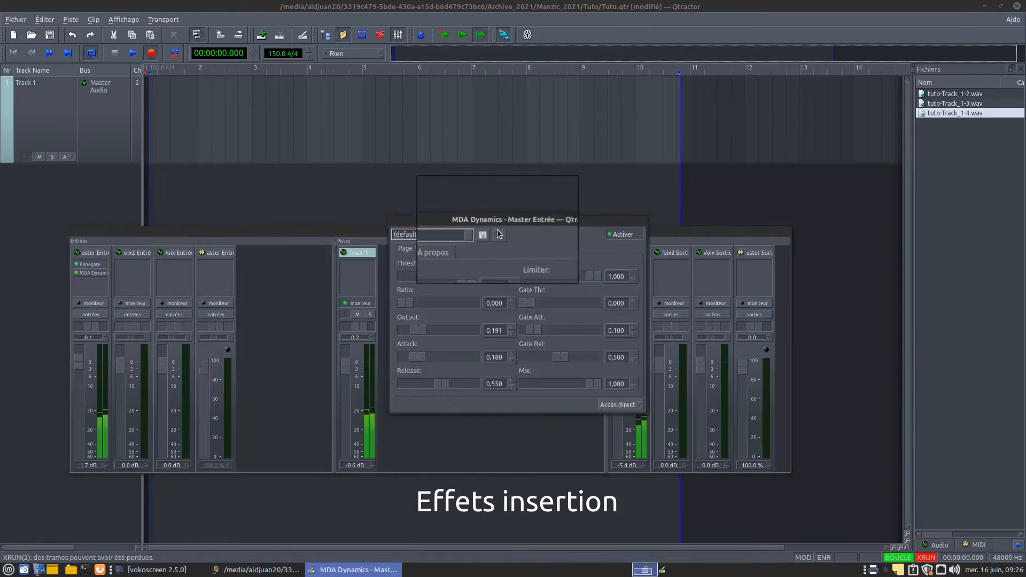
right_click(522, 219)
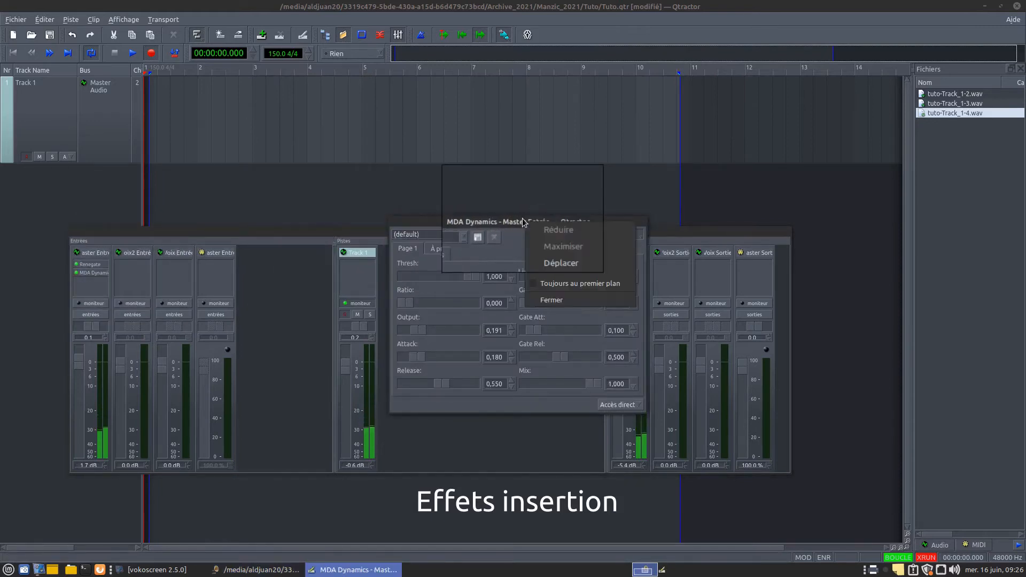
left_click(541, 301)
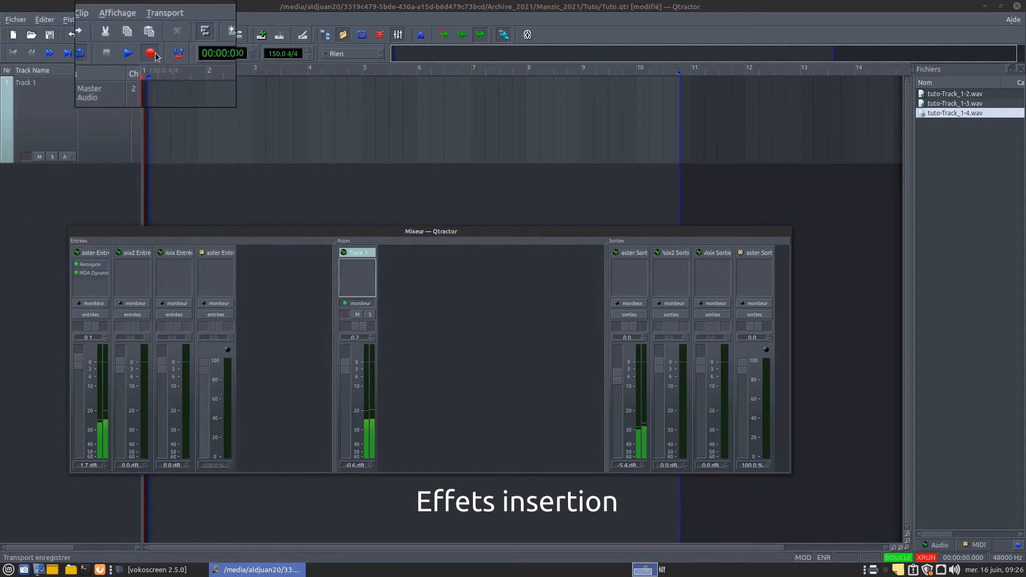
left_click(154, 54)
left_click(46, 20)
left_click(60, 32)
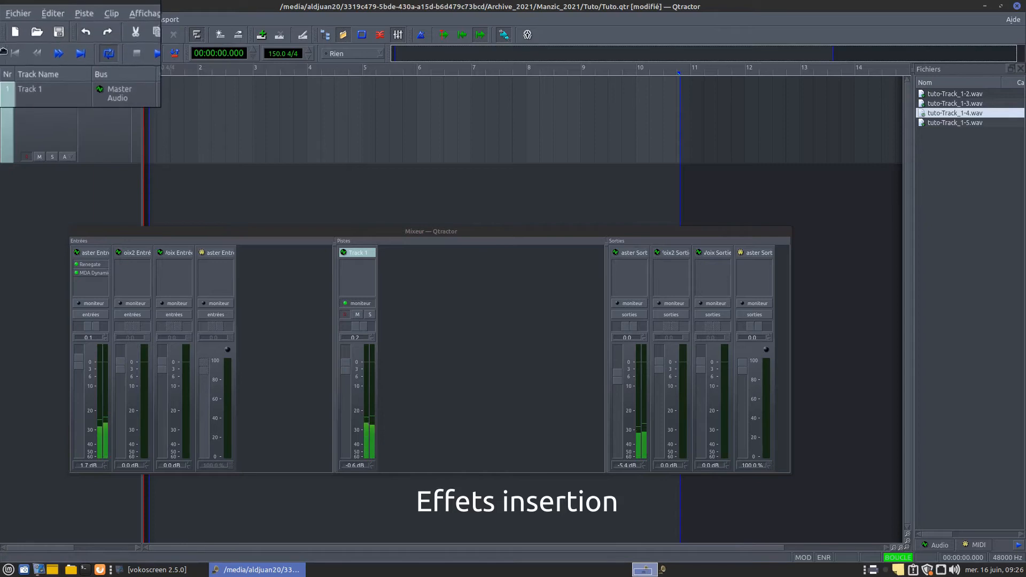
- Record a new take on Track 1 from the start, about 7.9 seconds long
left_click(132, 53)
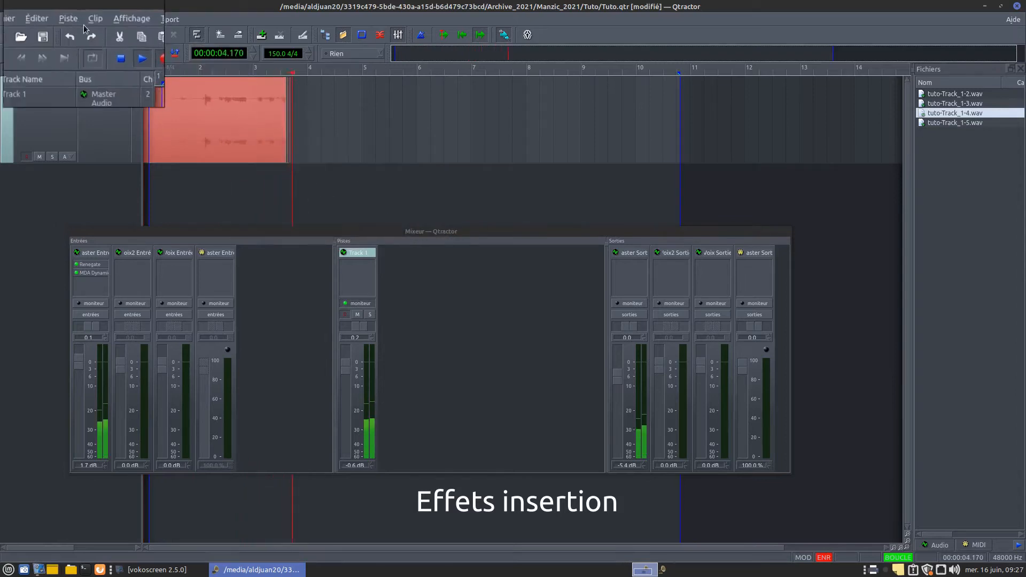
left_click(116, 53)
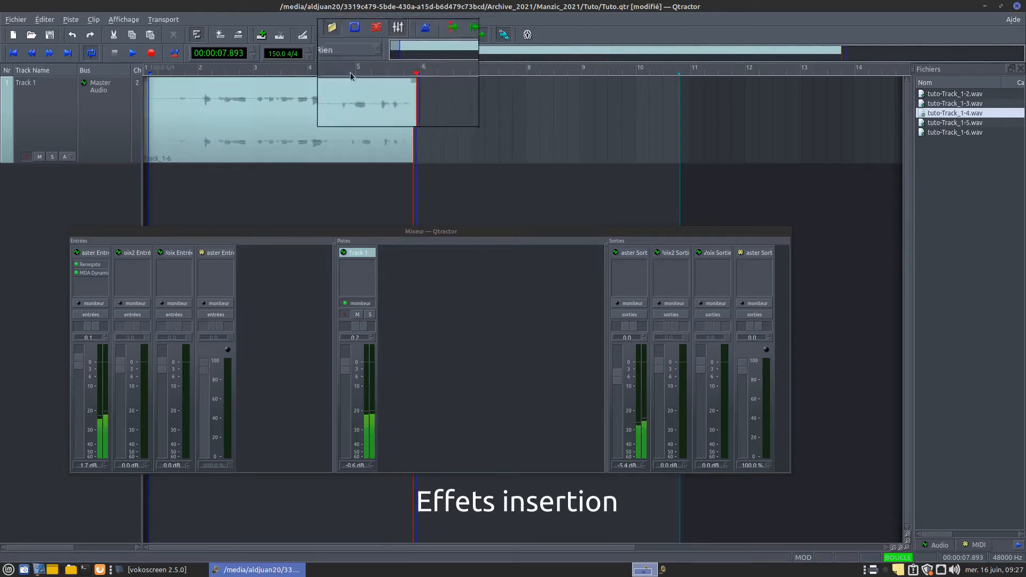
- Reset the loop range to the length of the new clip, and play the loop back before stopping
left_click(91, 54)
left_click(91, 54)
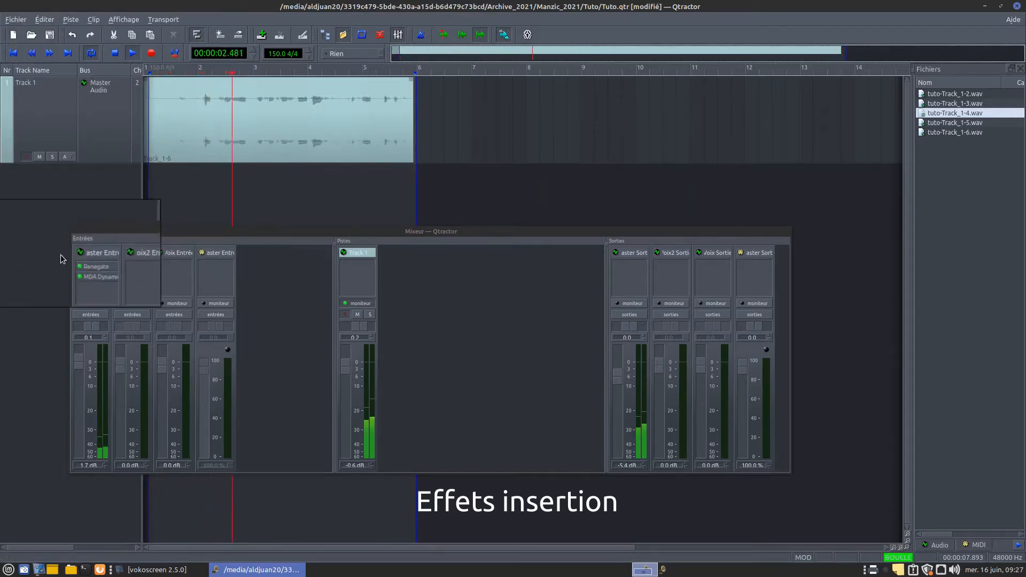
left_click(115, 54)
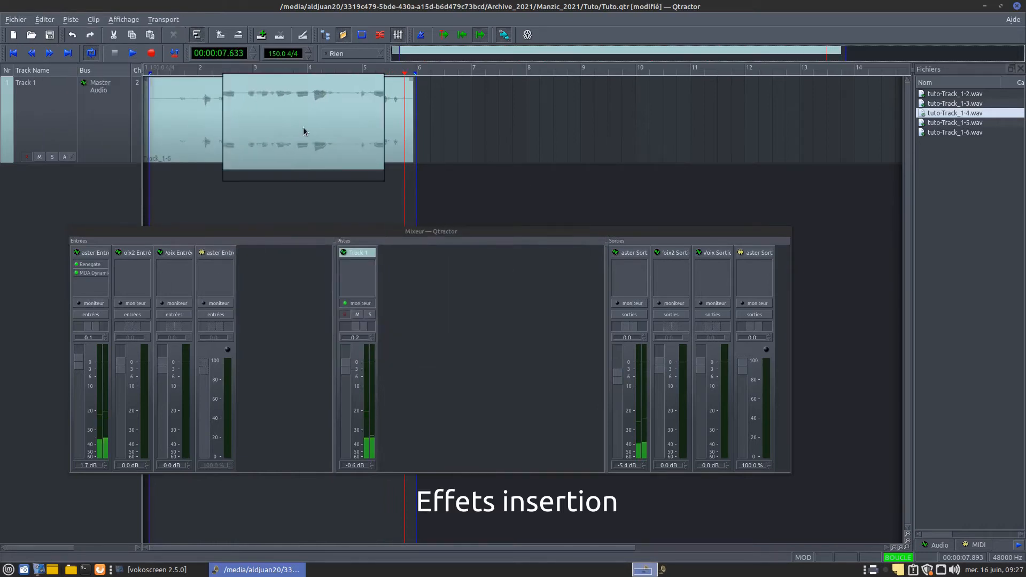
- Insert the Dragonfly Early Reflections plugin on Track 1, move its window clear of the track strip and activate the effect
right_click(361, 272)
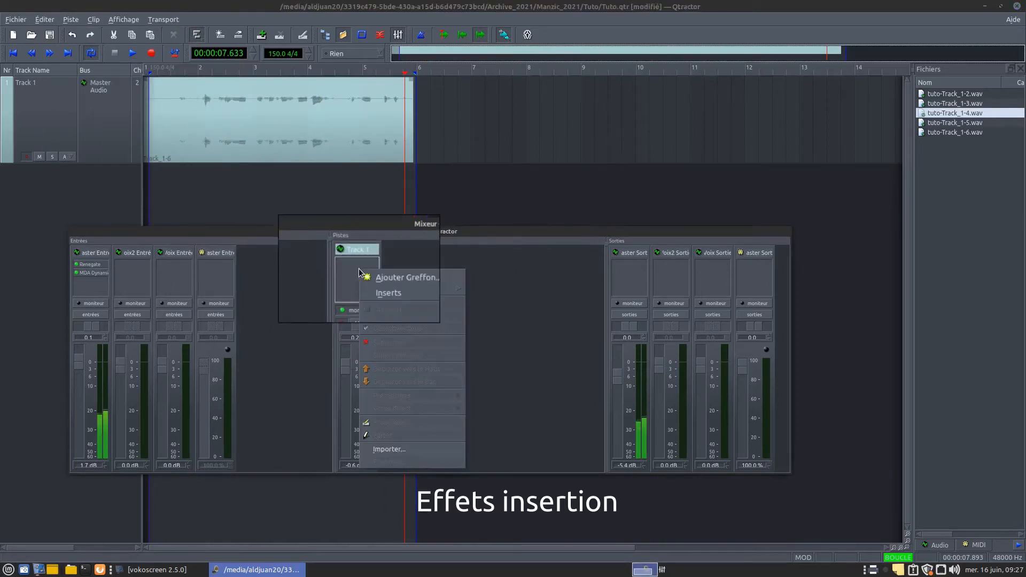
left_click(389, 276)
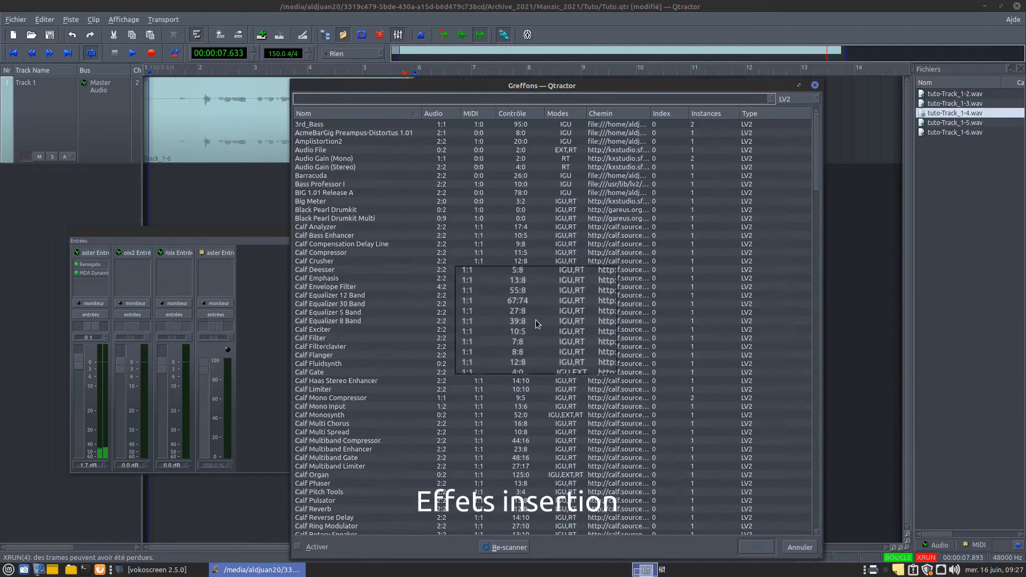
scroll(535, 319, "down", 12)
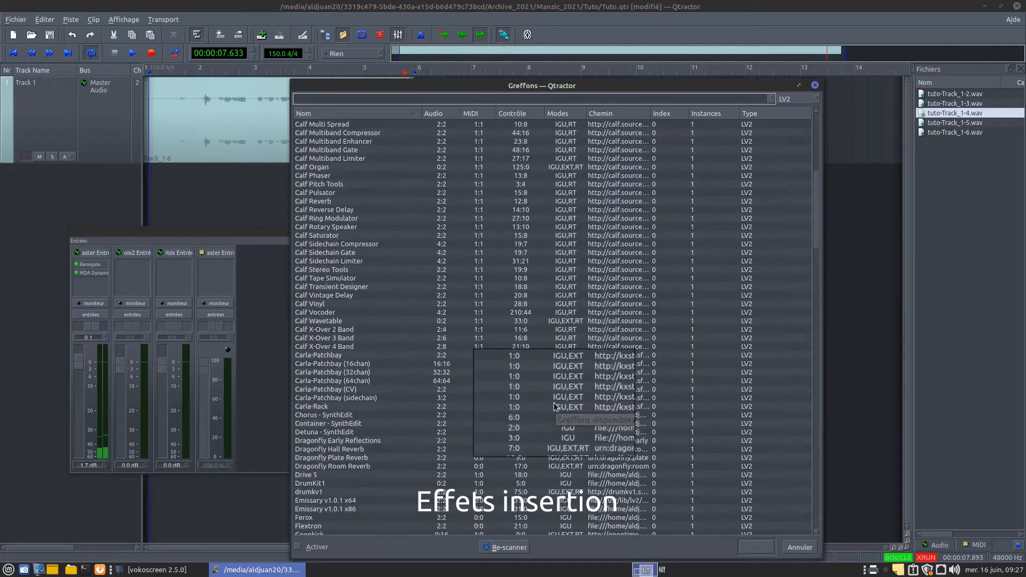
scroll(553, 402, "down", 2)
scroll(554, 406, "down", 6)
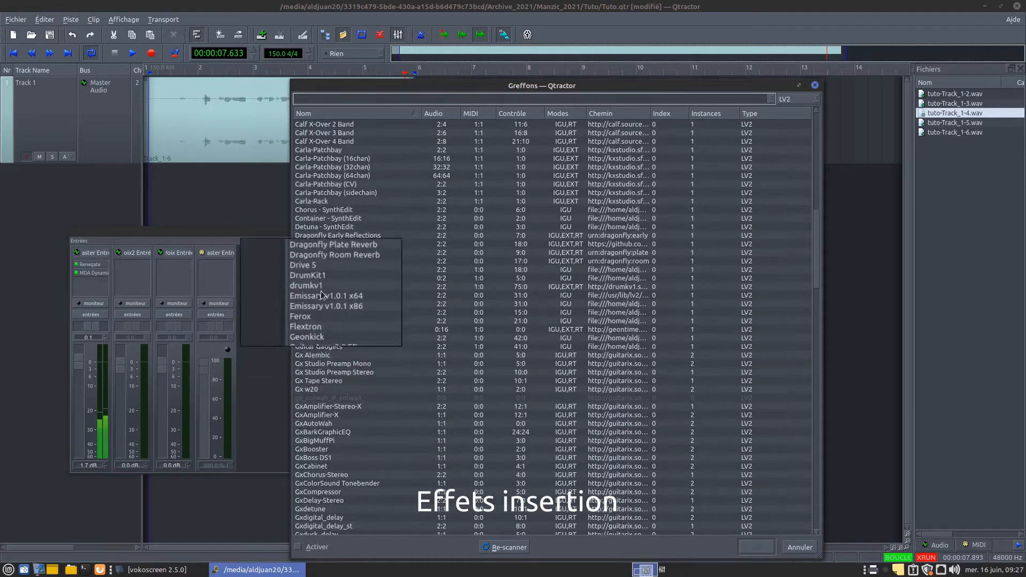
double_click(338, 236)
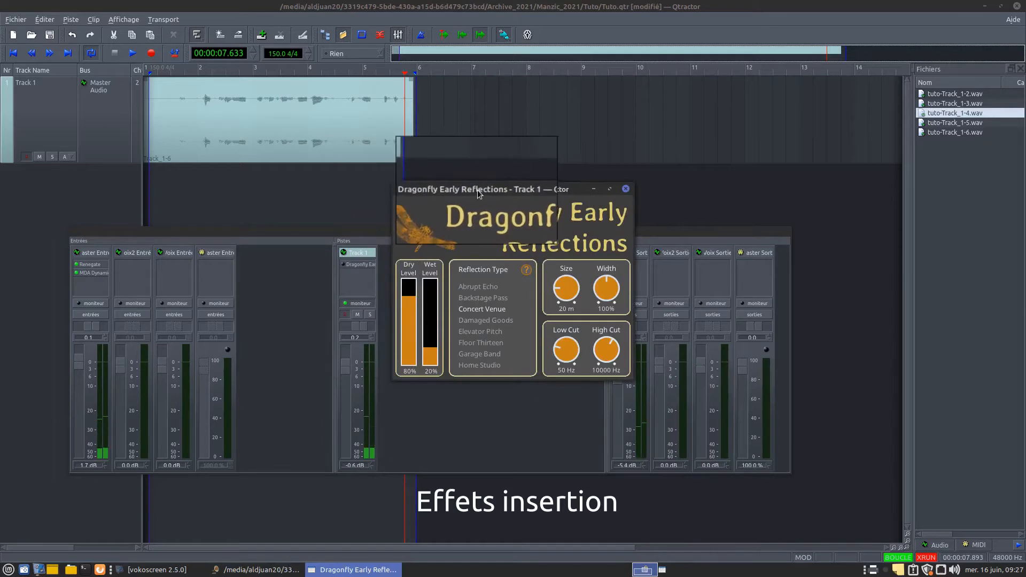
left_click_drag(480, 190, 739, 130)
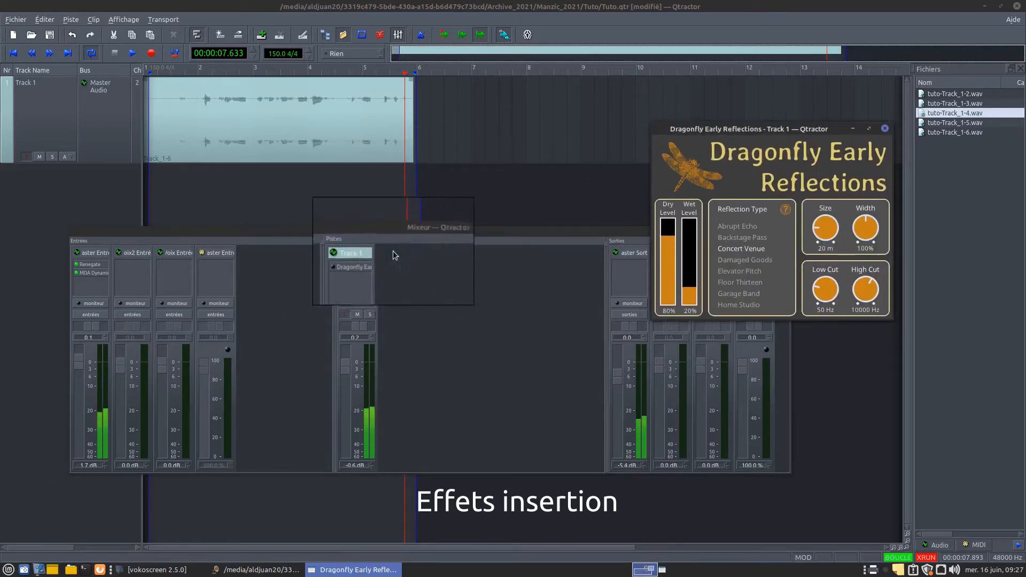
left_click(344, 266)
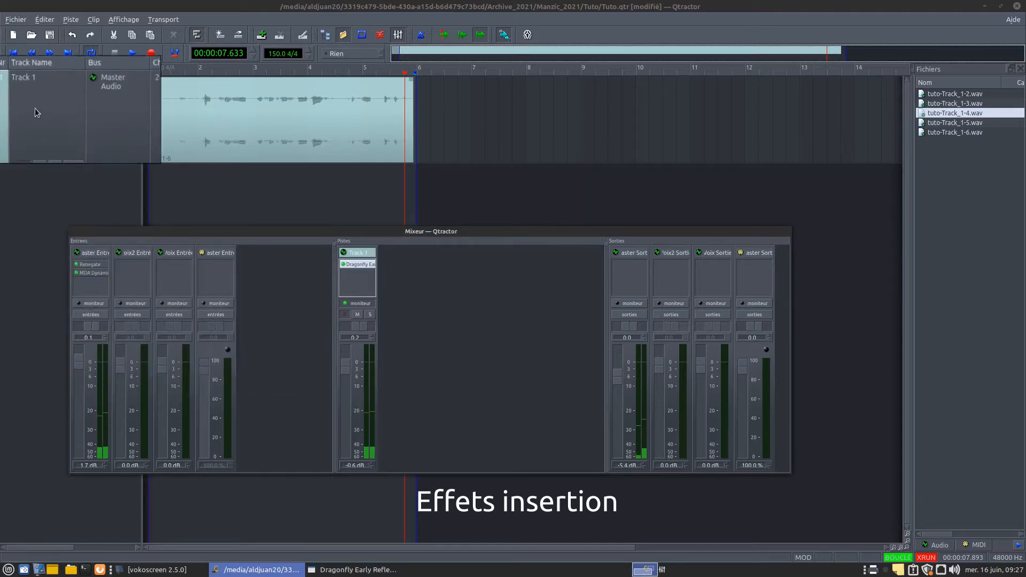
- Play the clip from the start and set Dragonfly Early Reflections to size 48 m, wet level 39% and dry level 59%
left_click(14, 53)
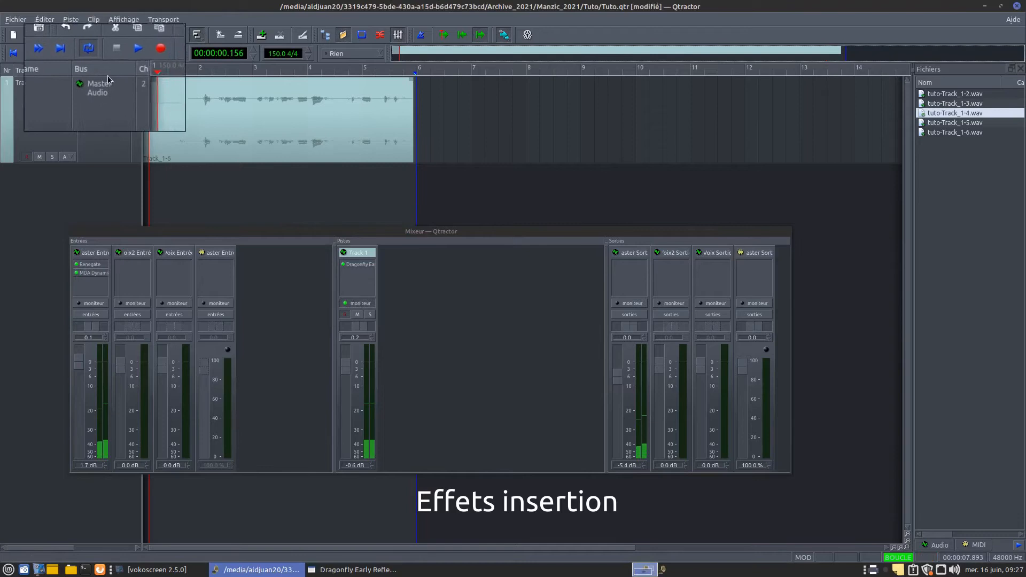
left_click(132, 53)
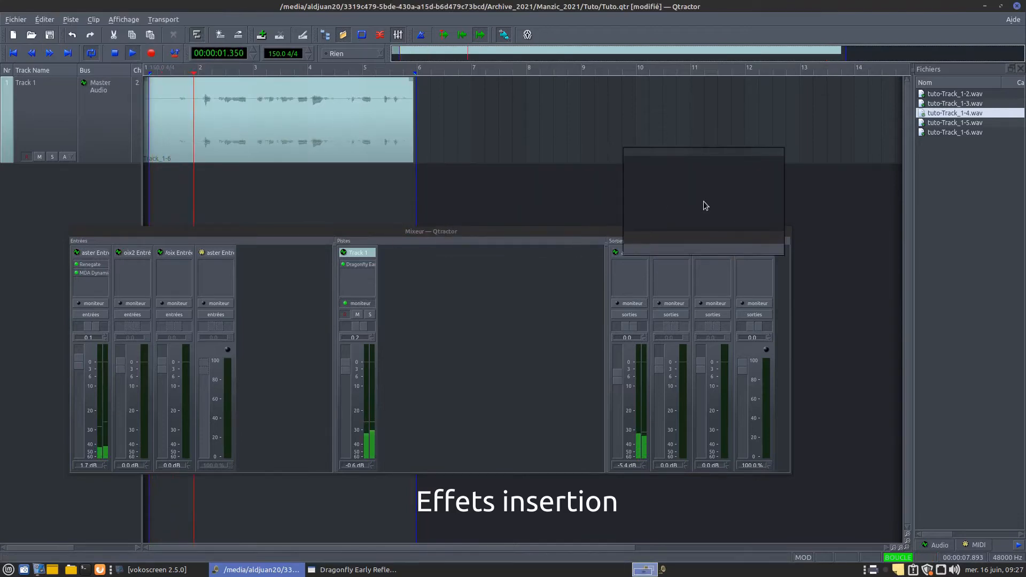
double_click(357, 264)
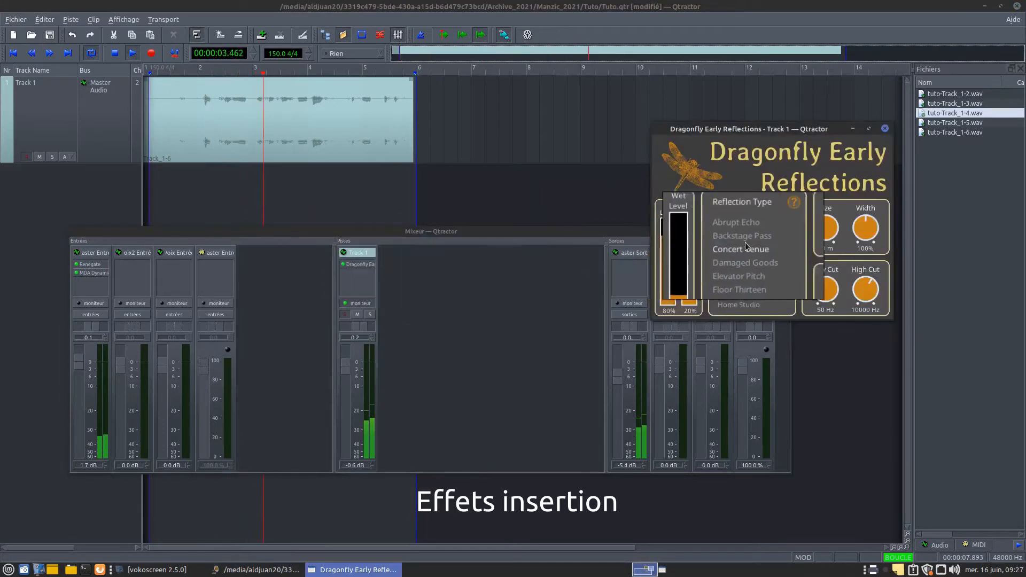
mouse_move(693, 287)
left_mouse_down()
mouse_move(696, 240)
mouse_move(692, 293)
left_mouse_up()
left_click_drag(824, 222, 823, 165)
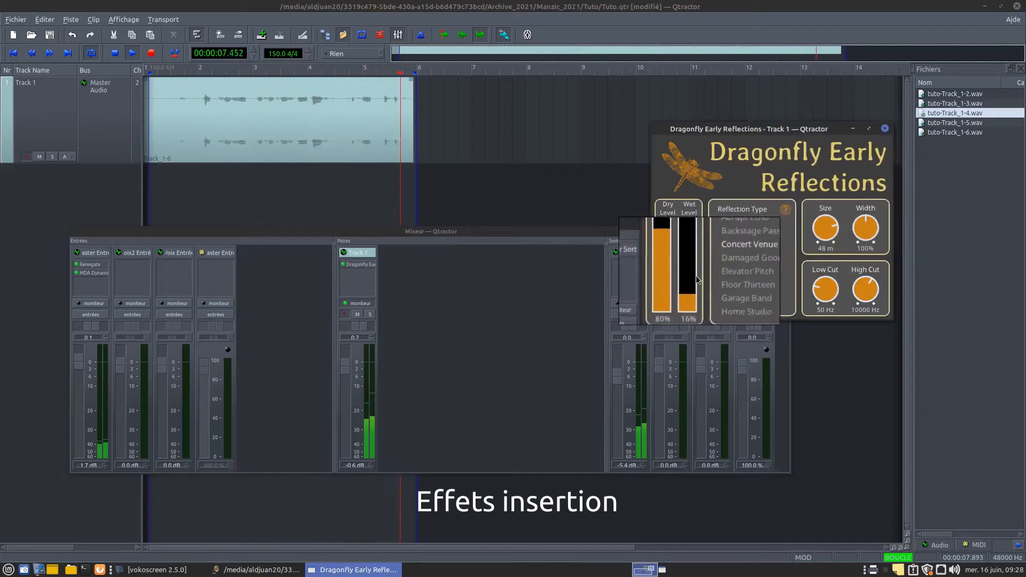
mouse_move(692, 291)
left_mouse_down()
mouse_move(690, 263)
mouse_move(688, 272)
left_mouse_up()
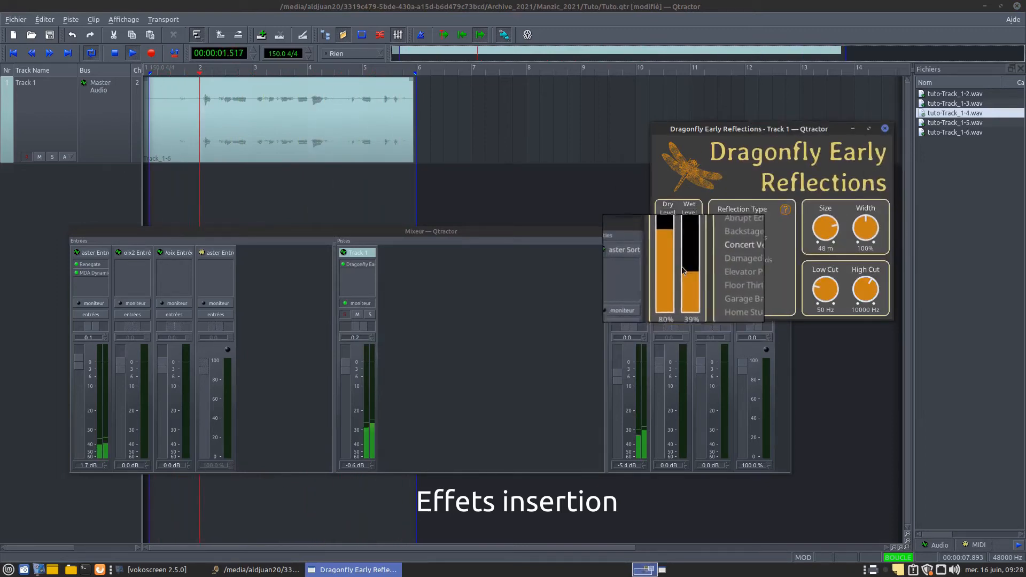
left_click_drag(664, 236, 665, 253)
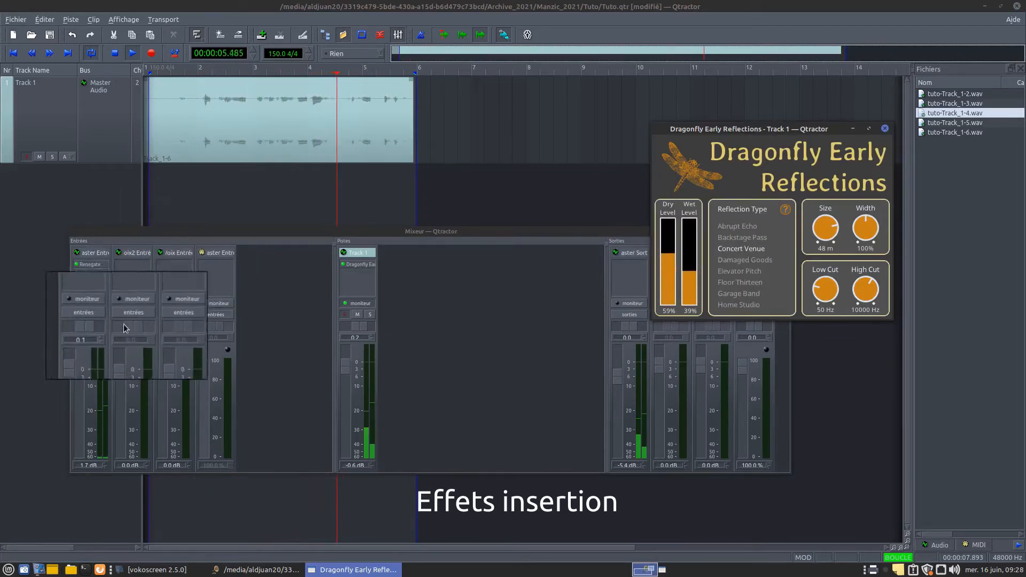
- Turn off monitoring on Track 1, stop playback and leave monitoring enabled on the Master audio input
left_click(345, 302)
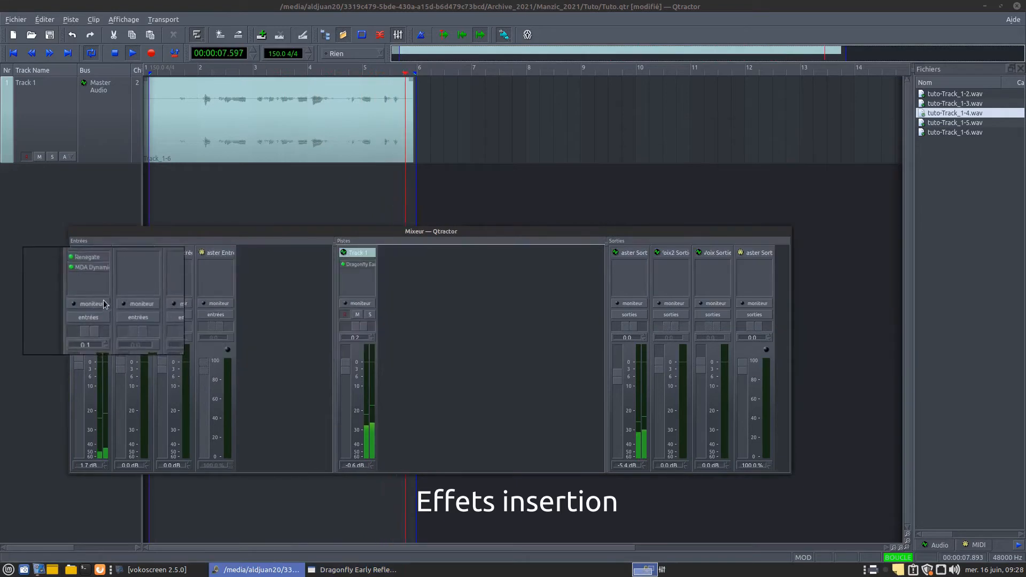
left_click(80, 302)
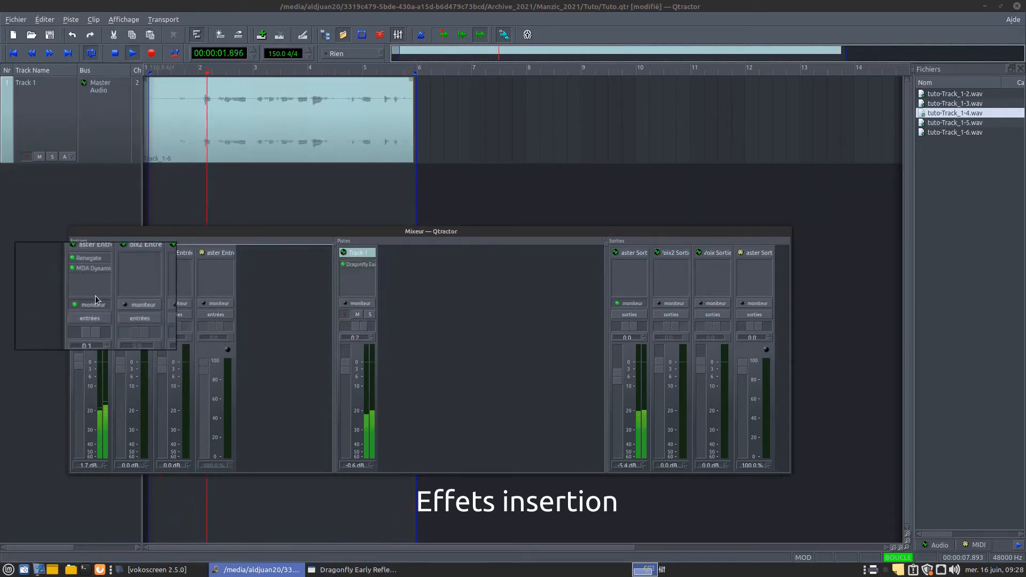
left_click(114, 53)
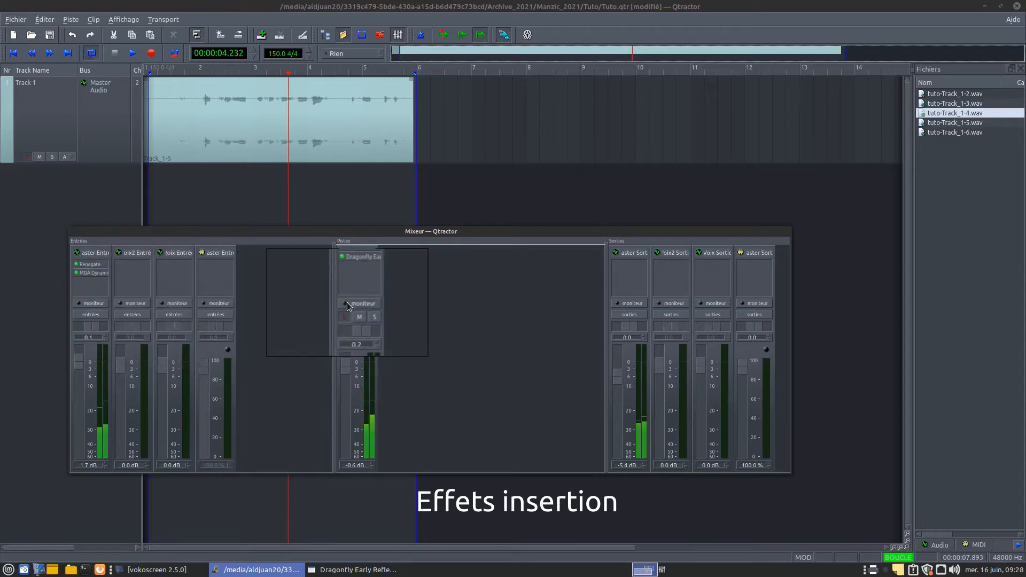
left_click(82, 302)
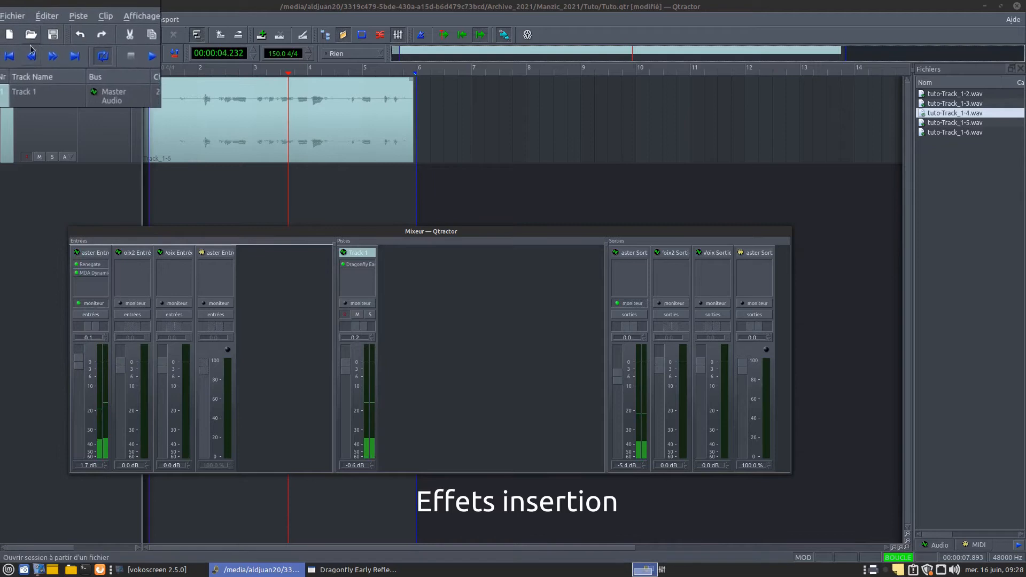
- Return to the start, play the looped clip while monitoring the Master audio input, and stop playback
left_click(14, 53)
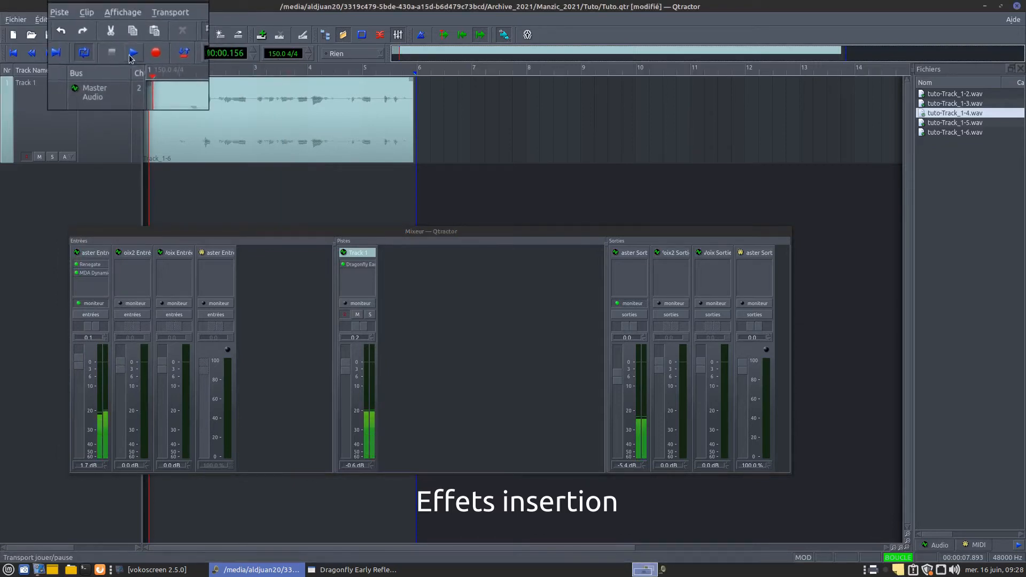
left_click(132, 52)
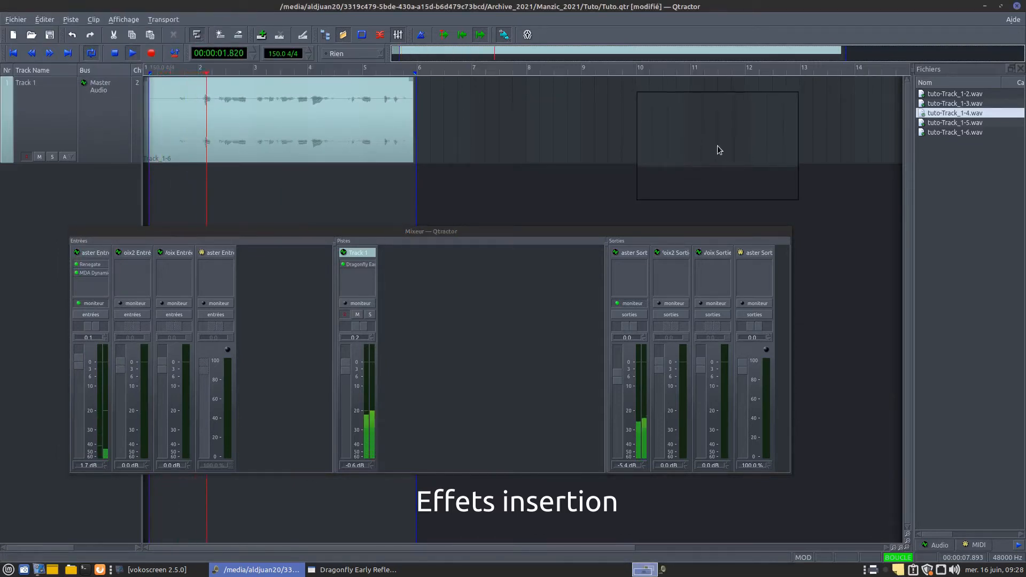
left_click(114, 53)
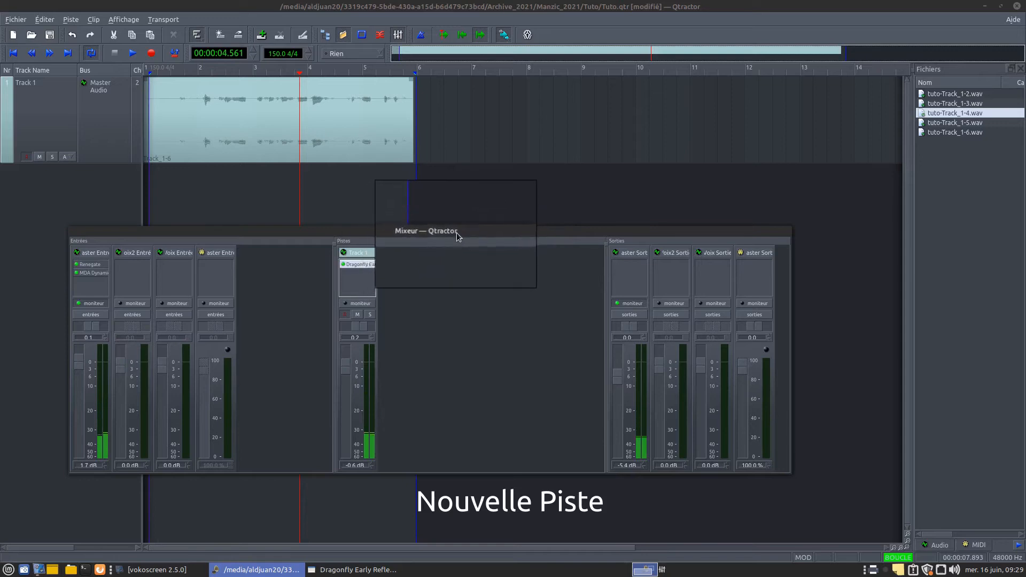
- Move the mixer window slightly higher and open the settings for adding a new track
left_click_drag(458, 236, 455, 229)
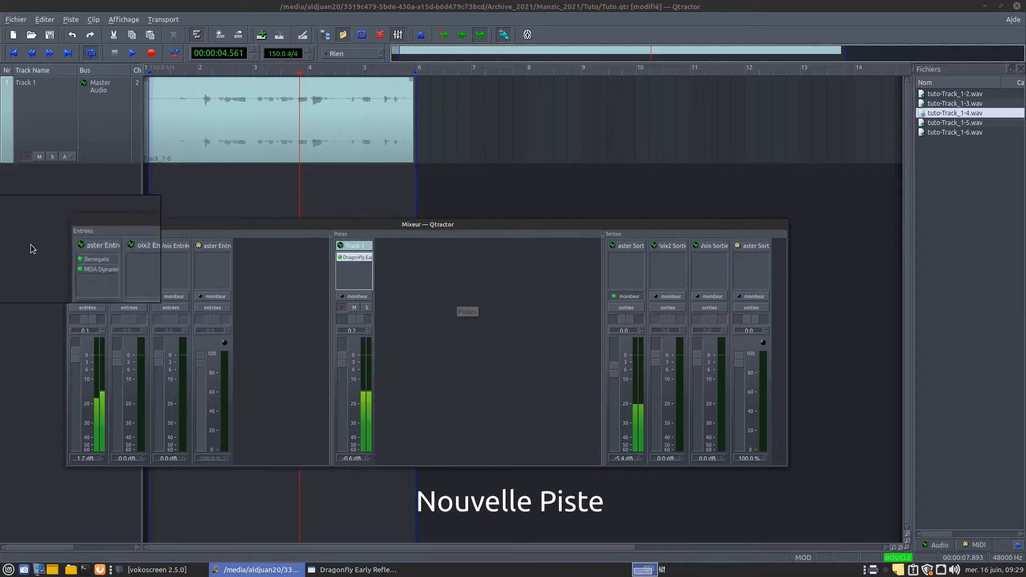
right_click(453, 295)
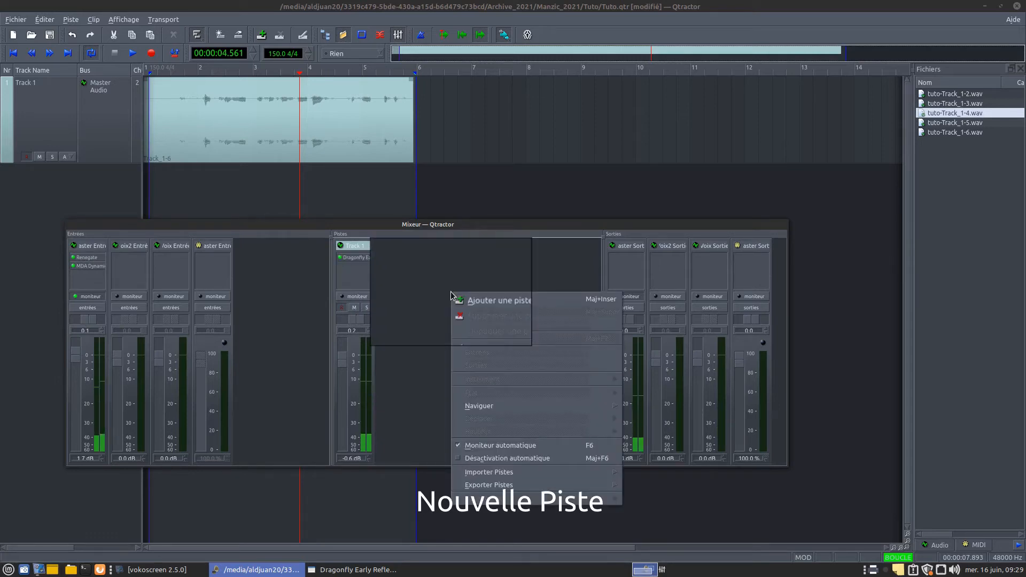
left_click(491, 300)
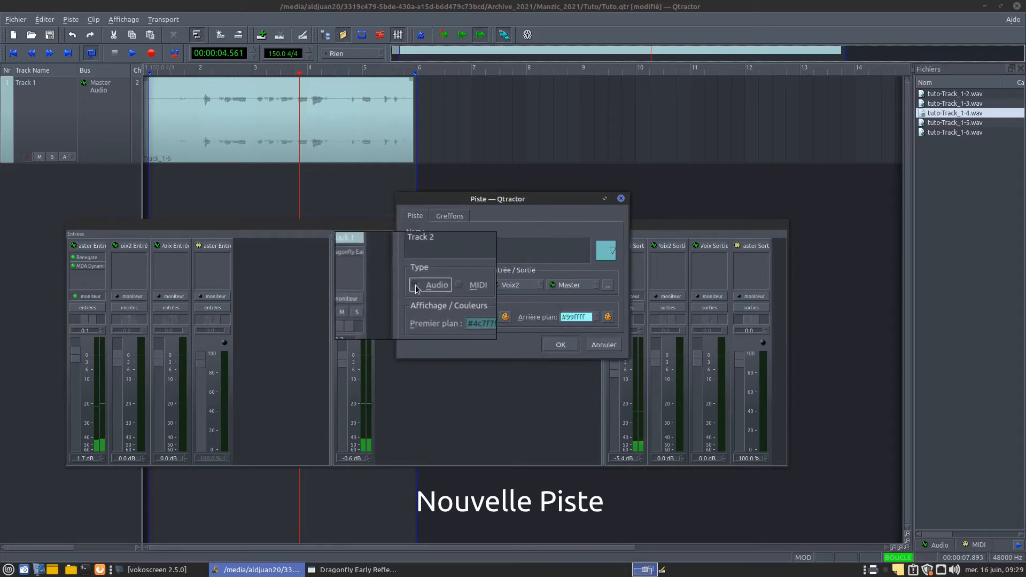
- Create a one-channel Duplex audio bus named guitare and close the bus settings
left_click(607, 289)
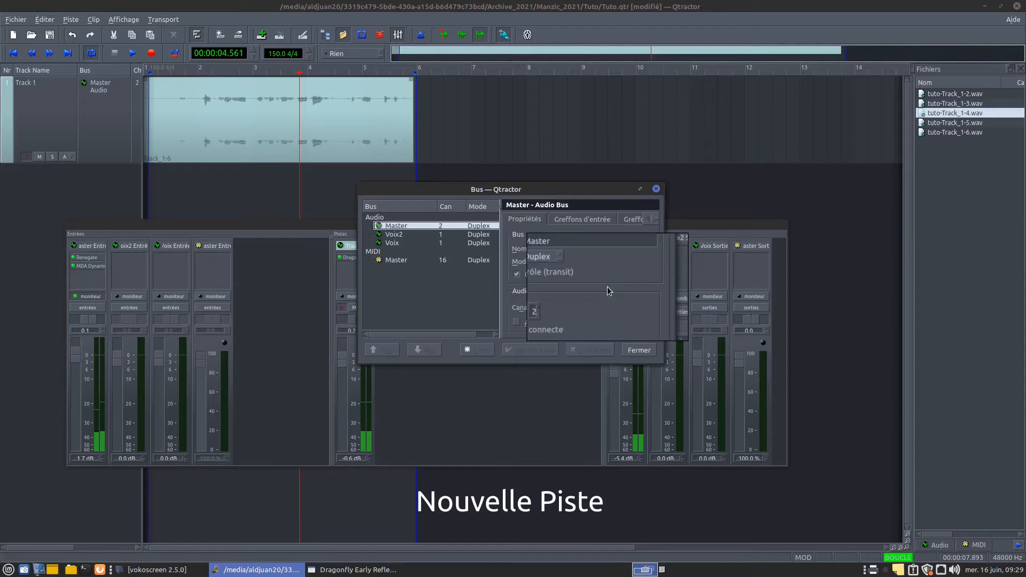
left_click_drag(577, 250, 530, 249)
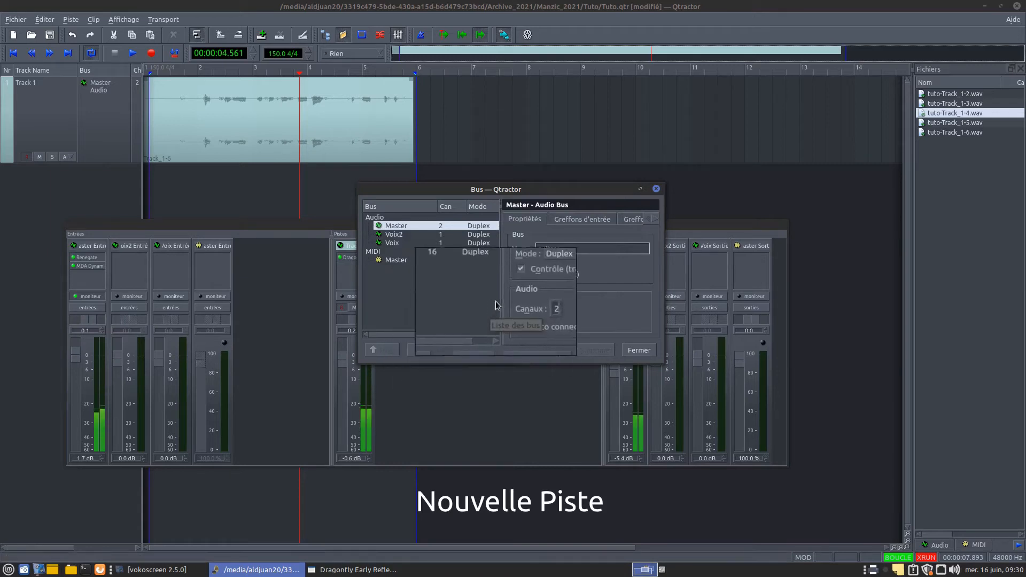
left_click(546, 308)
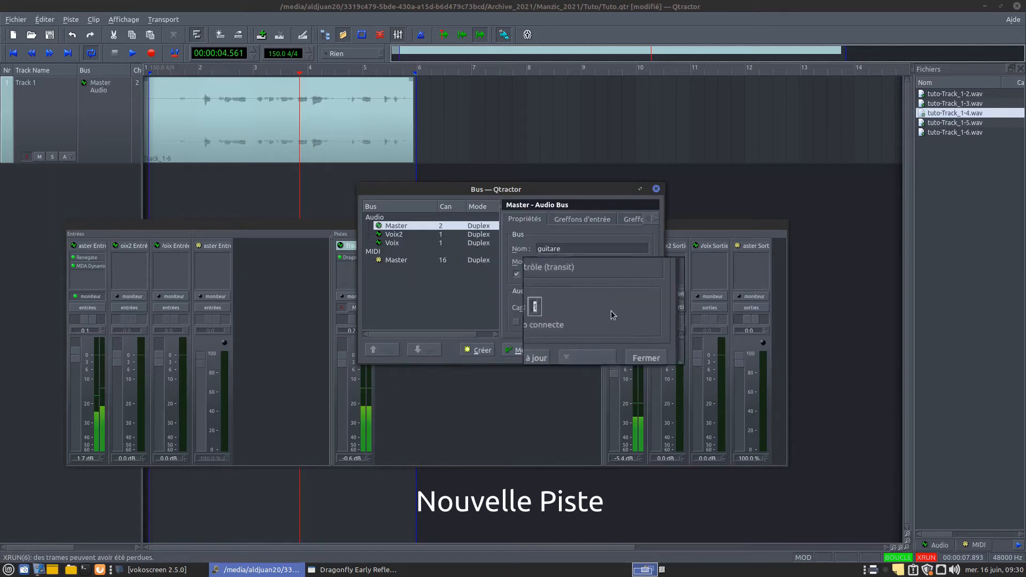
left_click(481, 350)
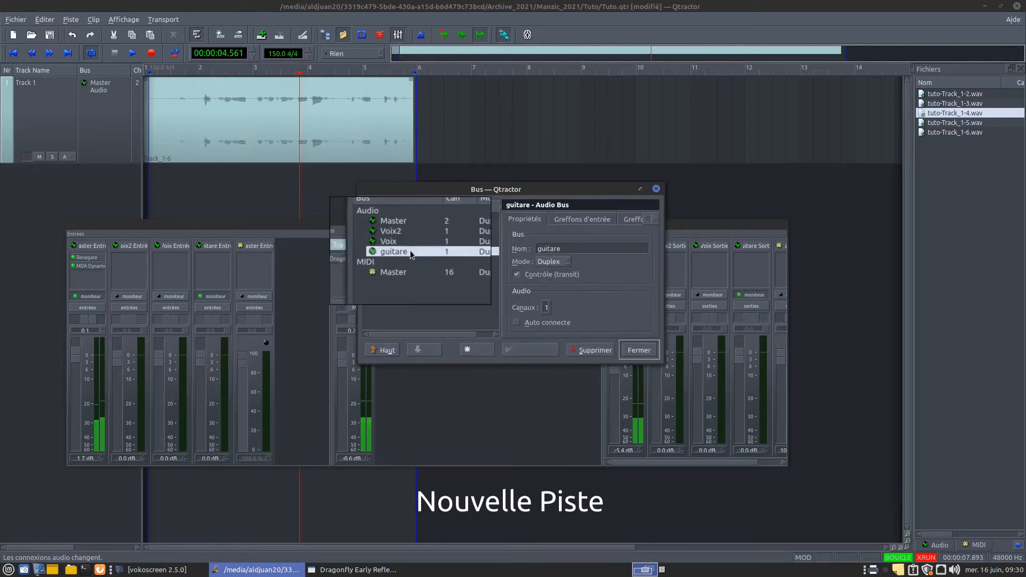
left_click(634, 355)
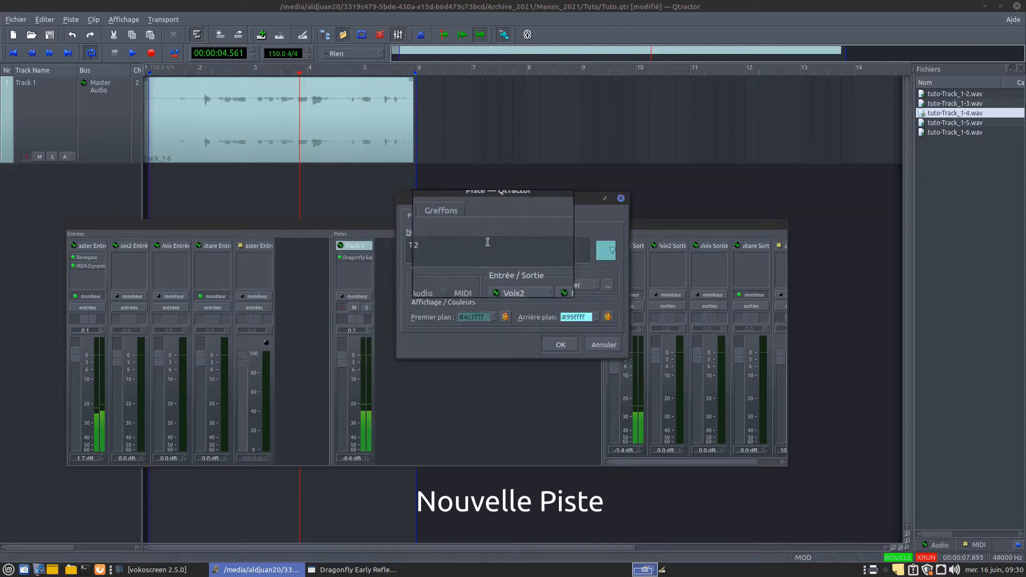
- Name the new track guitare, add it to the session and assign it the Guitare icon
left_click_drag(472, 251, 383, 244)
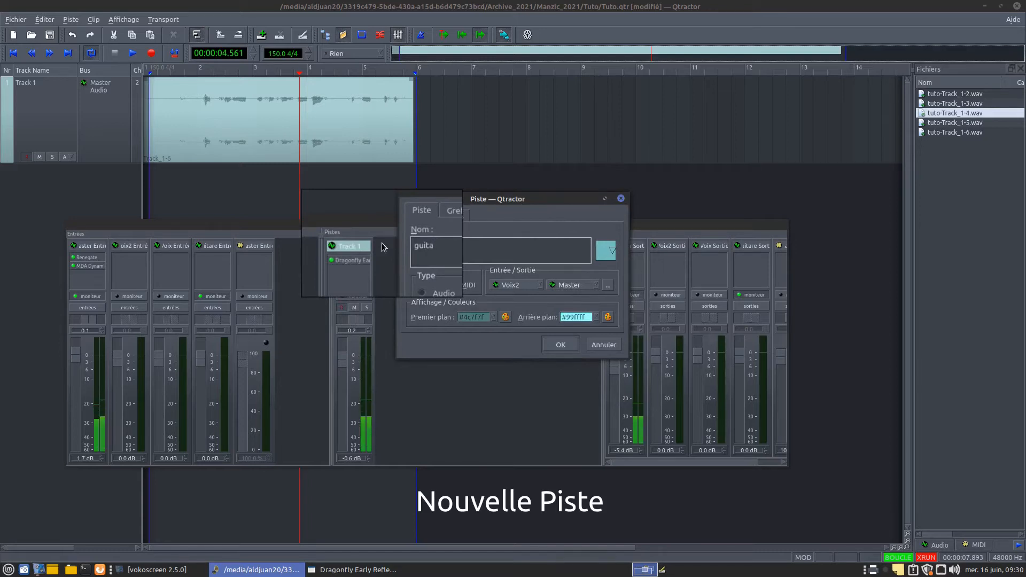
left_click(546, 345)
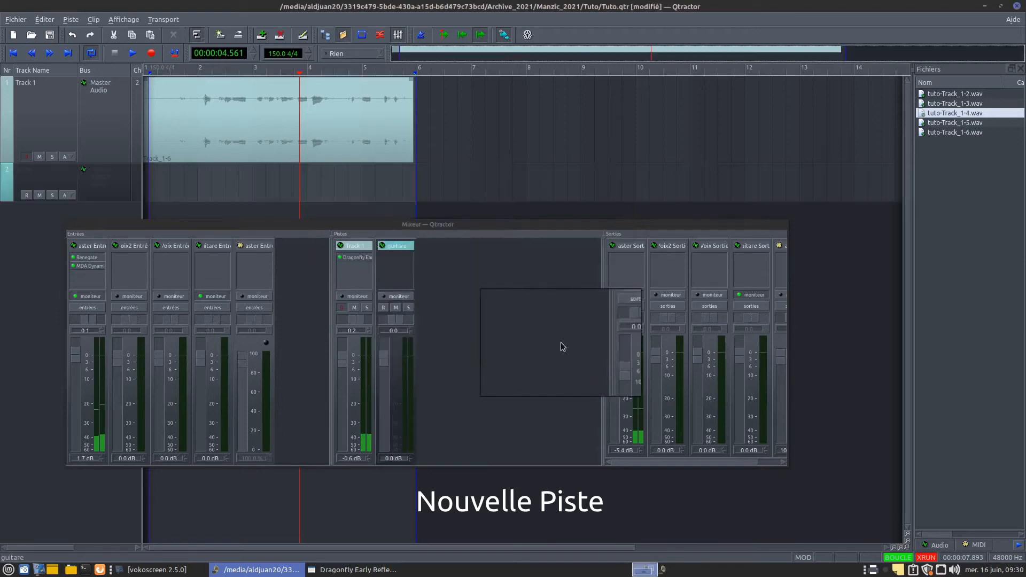
double_click(400, 251)
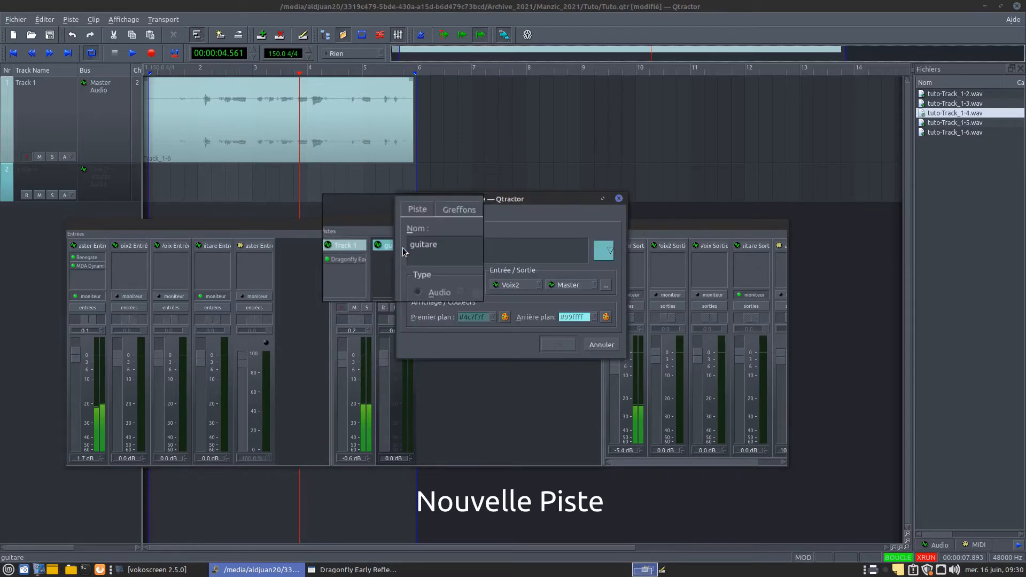
left_click(609, 253)
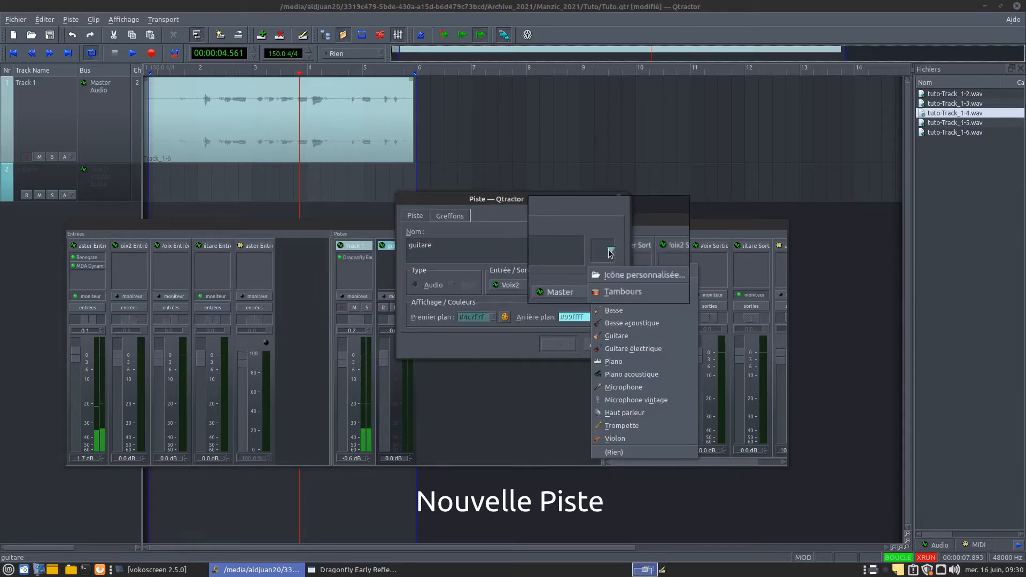
left_click(617, 336)
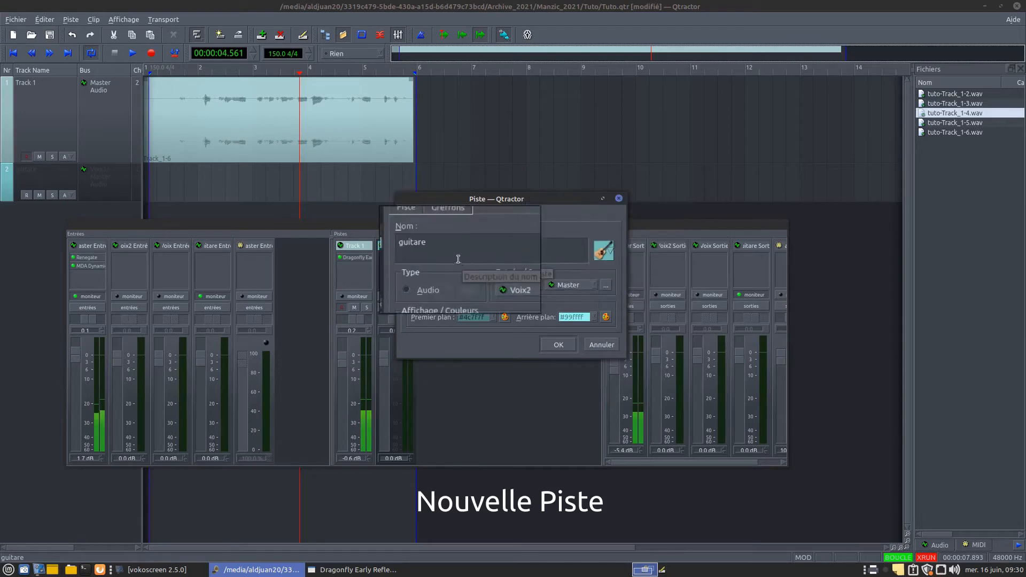
left_click(558, 344)
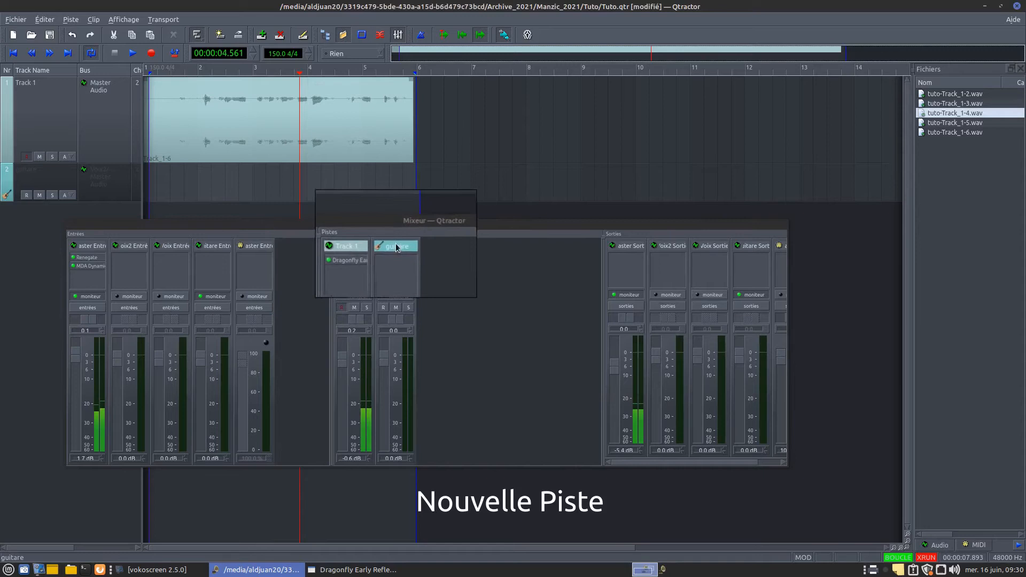
double_click(394, 246)
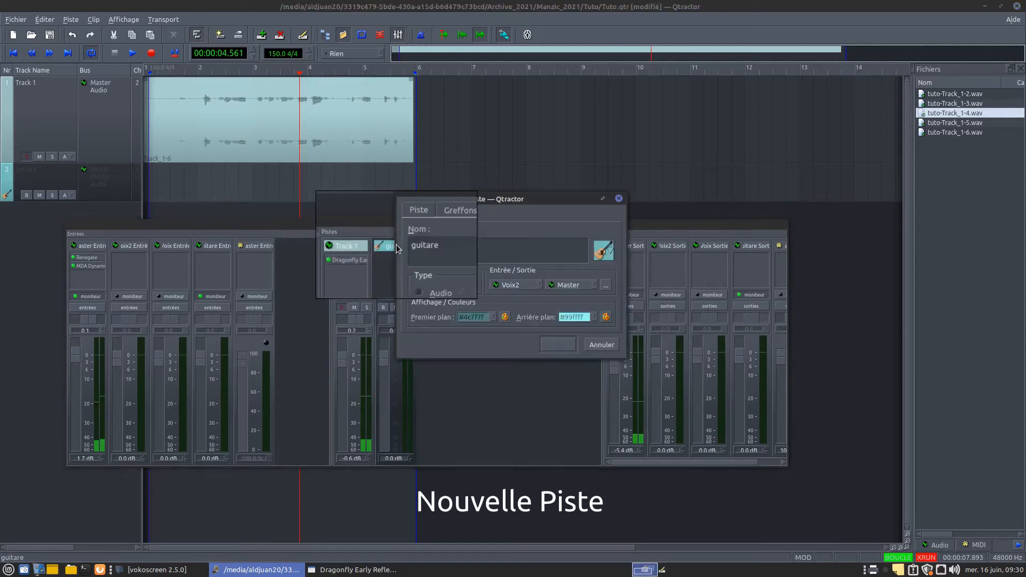
left_click(604, 250)
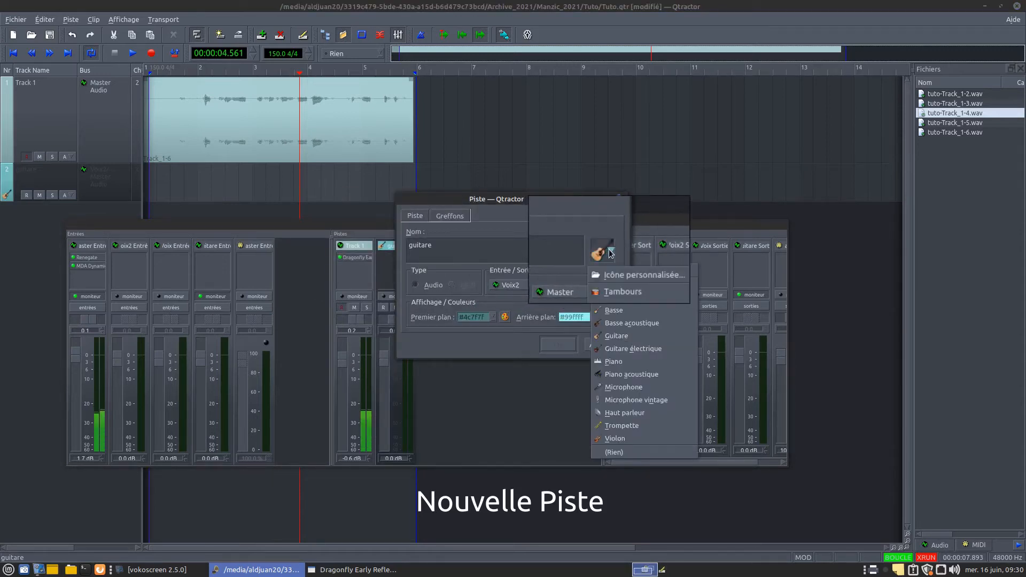
left_click(611, 360)
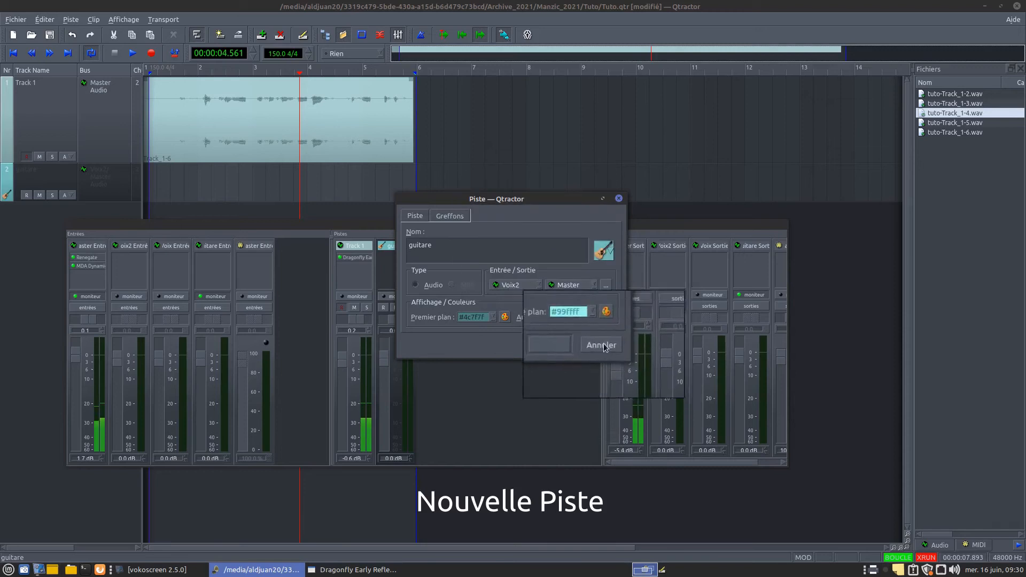
left_click(559, 340)
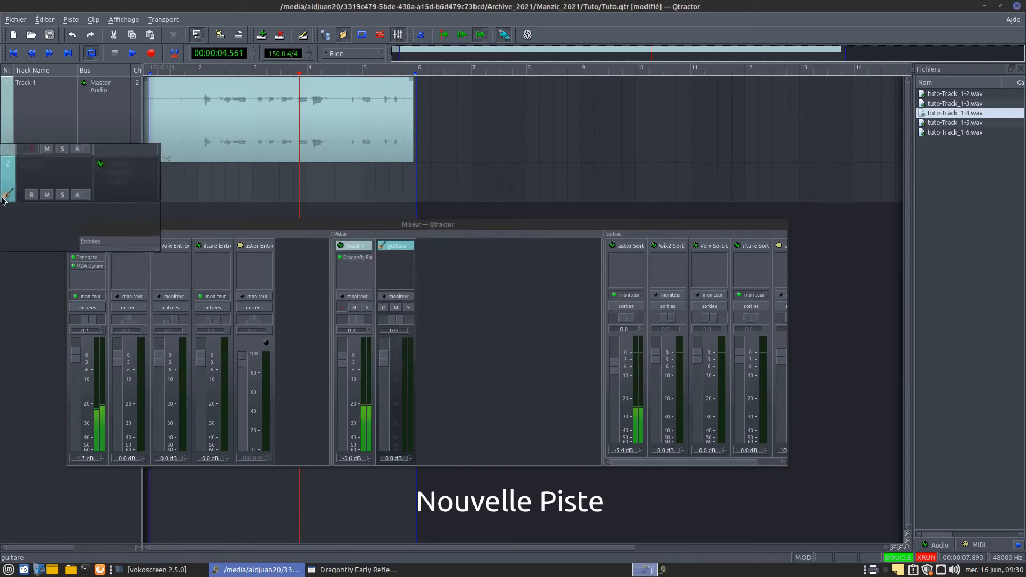
- Increase the guitare track's height and move the mixer window below it
left_click_drag(7, 199, 7, 227)
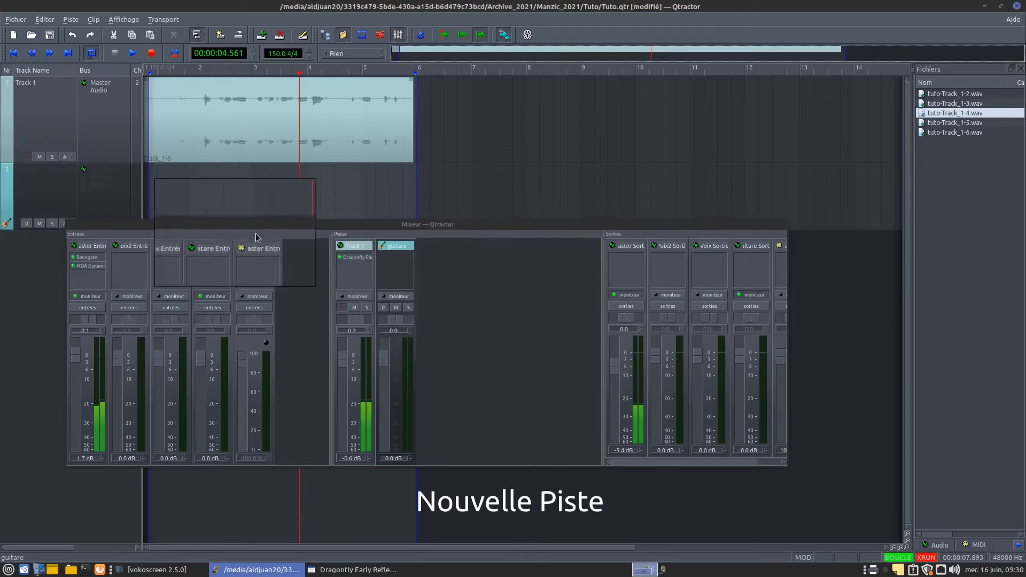
left_click_drag(270, 230, 295, 287)
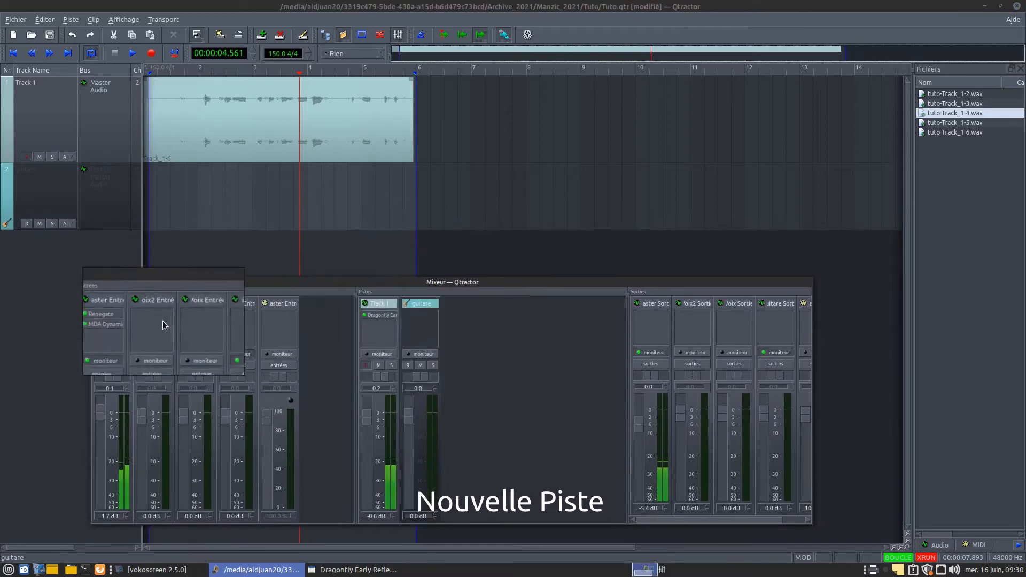
- Arm the guitare track for recording instead of Track 1 and return the playhead to the start
left_click(28, 160)
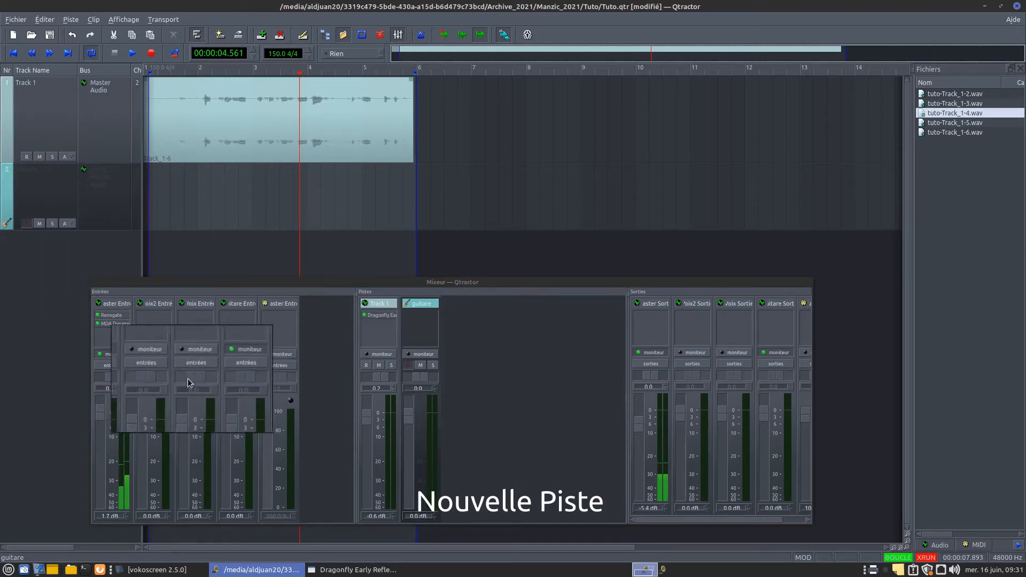
left_click_drag(230, 288, 268, 233)
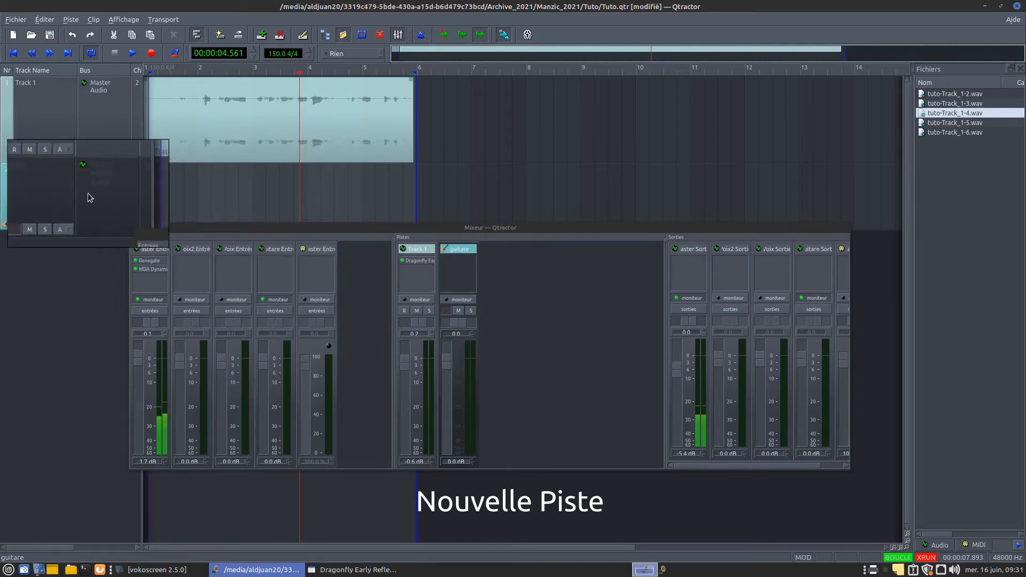
left_click(14, 53)
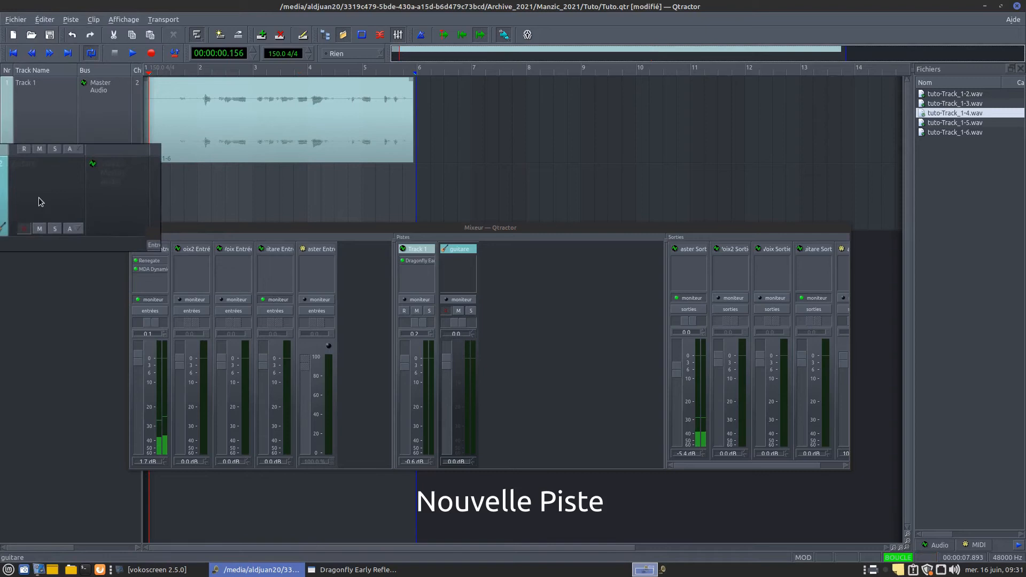
- Set the guitare track's input bus to Master and monitor the track instead of the Master audio input
double_click(458, 250)
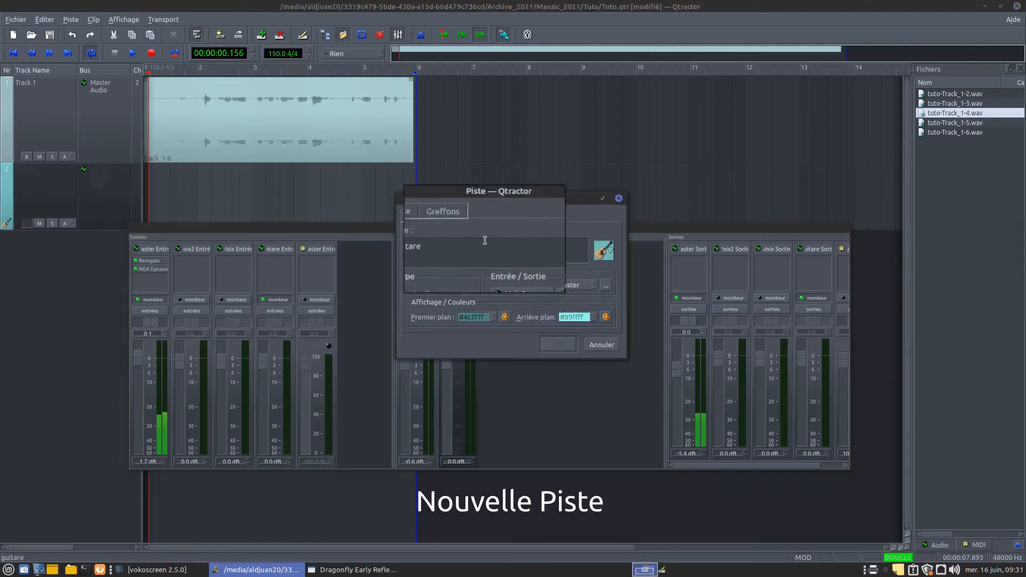
left_click(513, 287)
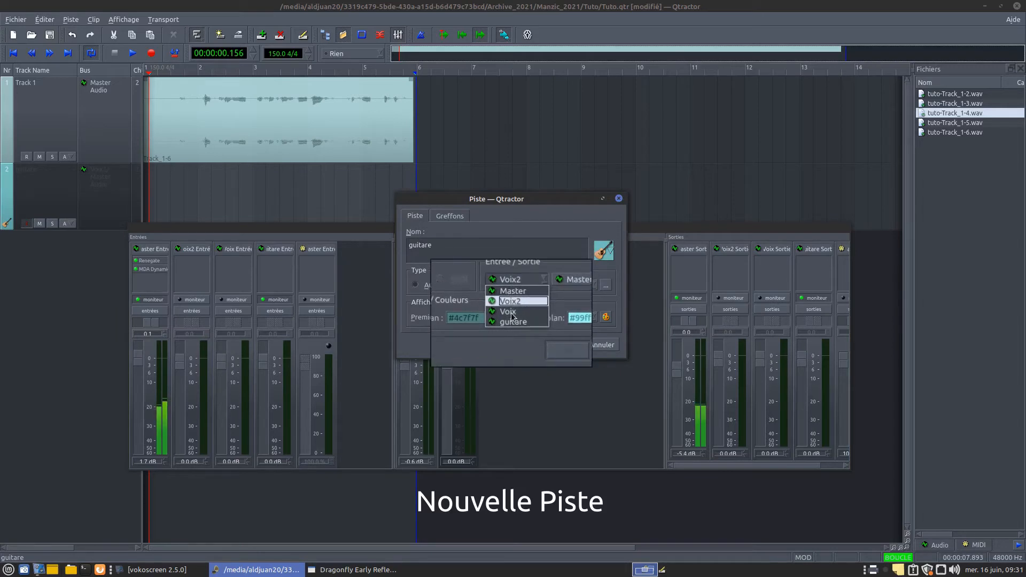
left_click(514, 299)
left_click(560, 346)
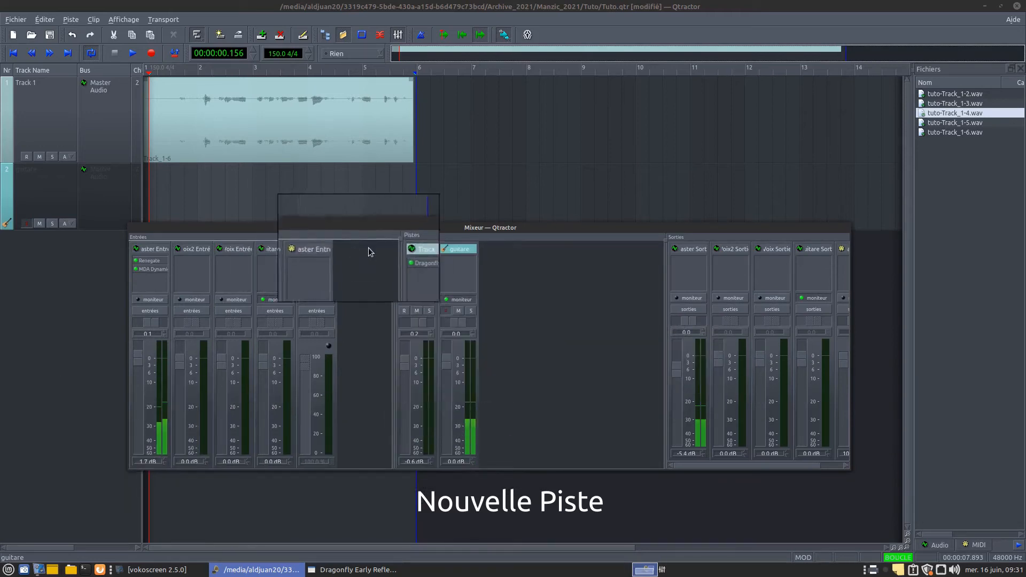
- Record a take on the guitare track, stop, and trim the clip's end back to the end of the Track 1 clip
left_click_drag(398, 228, 384, 282)
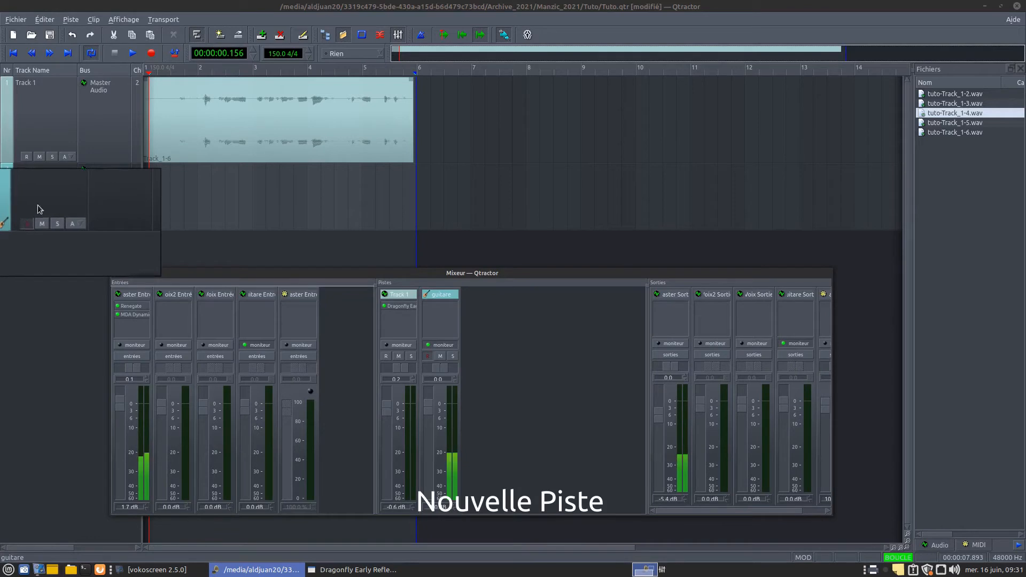
left_click(153, 55)
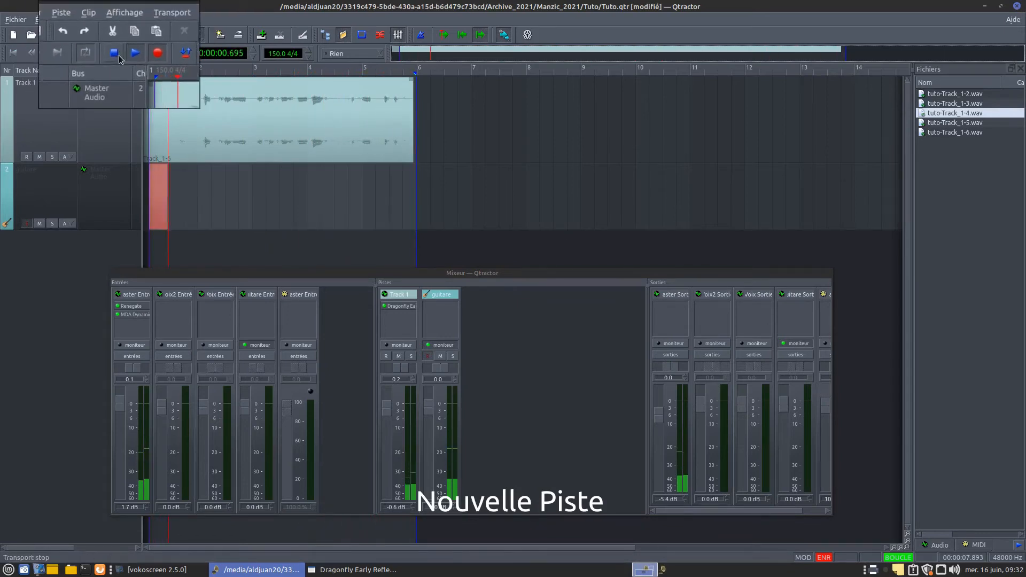
left_click(113, 55)
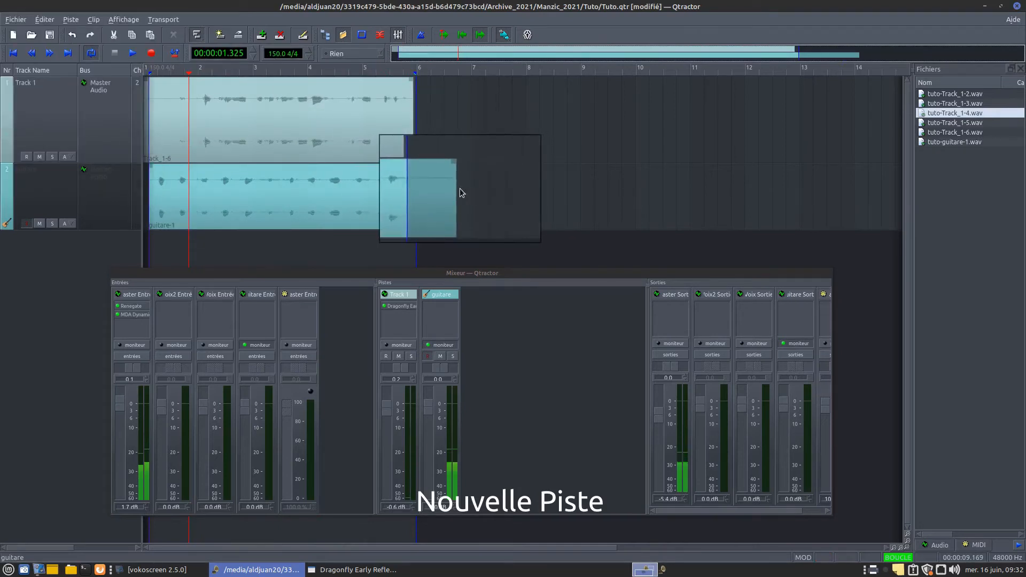
left_click_drag(452, 189, 416, 191)
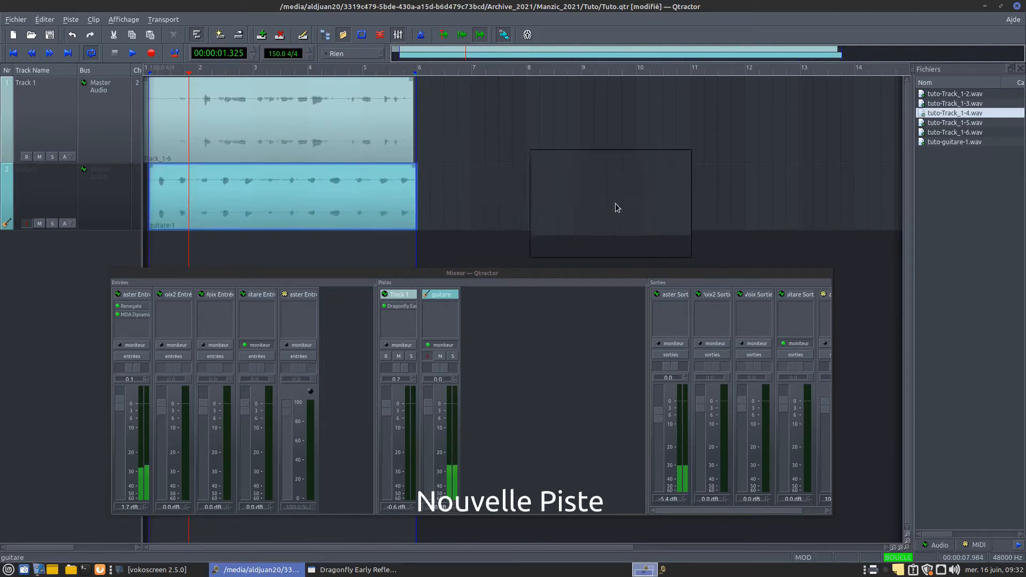
- Set the timeline snapping to Battement
left_click(336, 52)
left_click(340, 75)
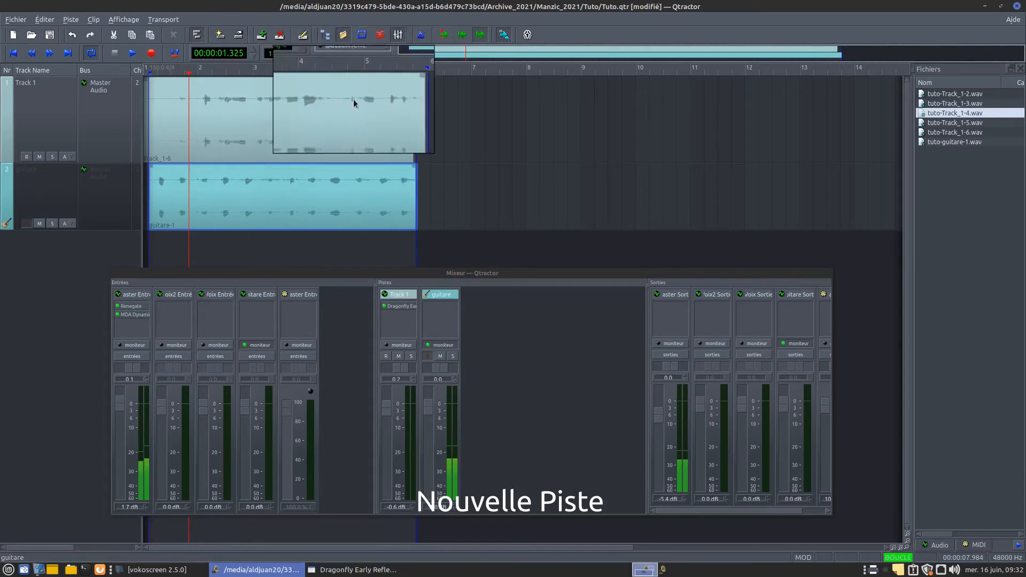
left_click(320, 56)
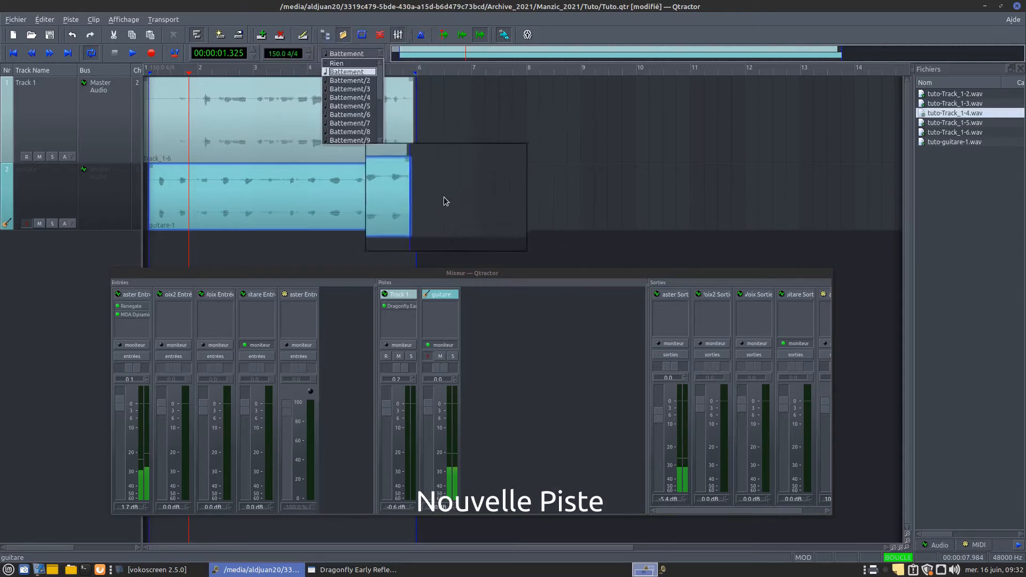
left_click(67, 260)
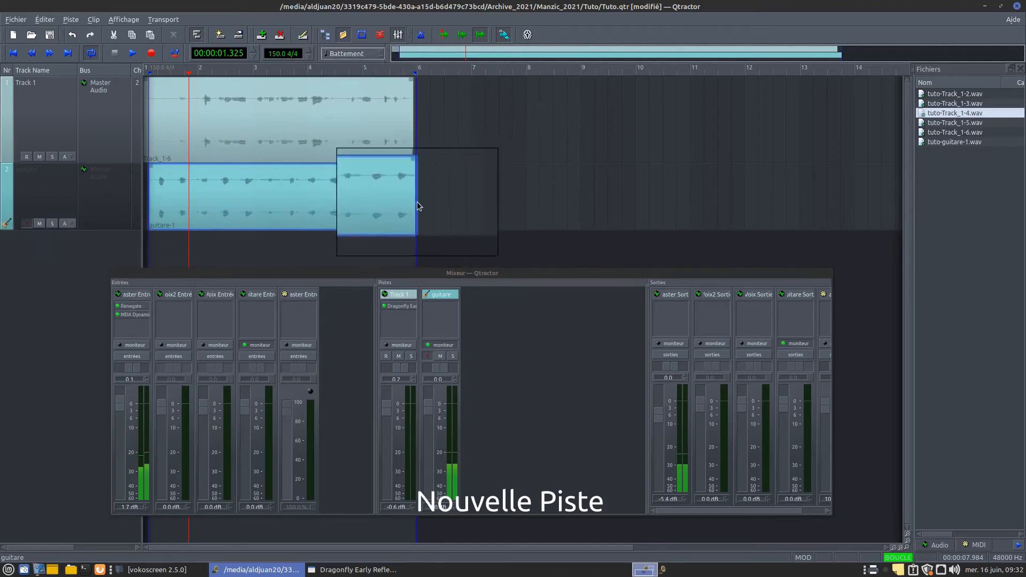
- Shorten the guitare-1 clip in beat steps to end before bar 5, and move it to start at bar 1
left_click_drag(416, 202, 374, 195)
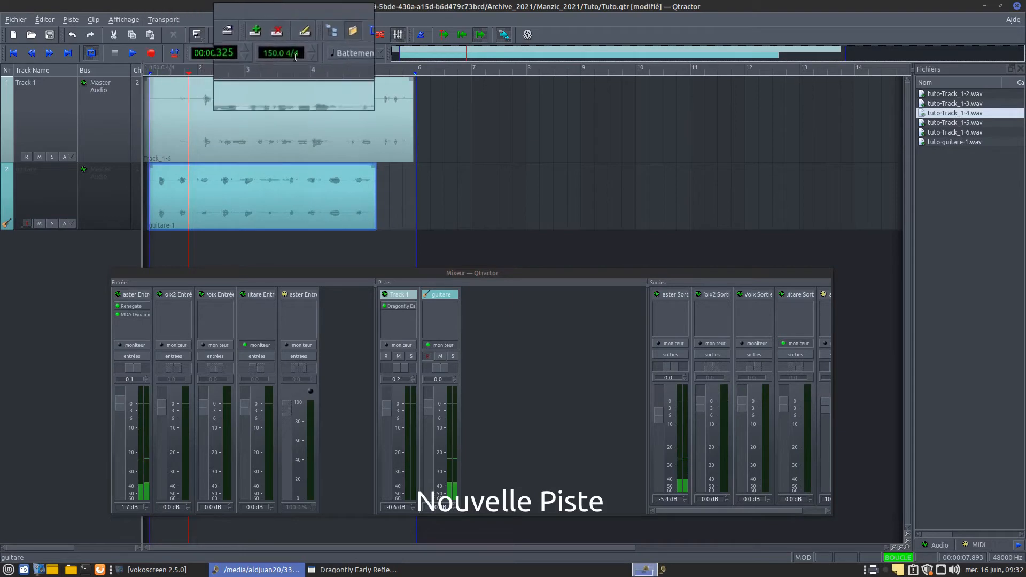
left_click_drag(374, 210, 348, 210)
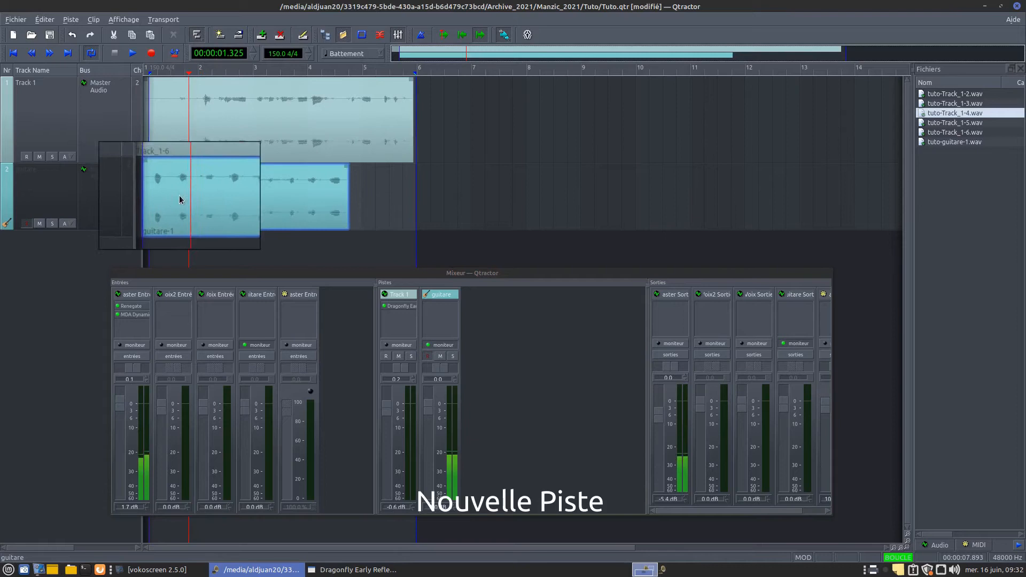
left_click(210, 193)
left_click_drag(209, 189, 298, 198)
left_click_drag(308, 194, 241, 199)
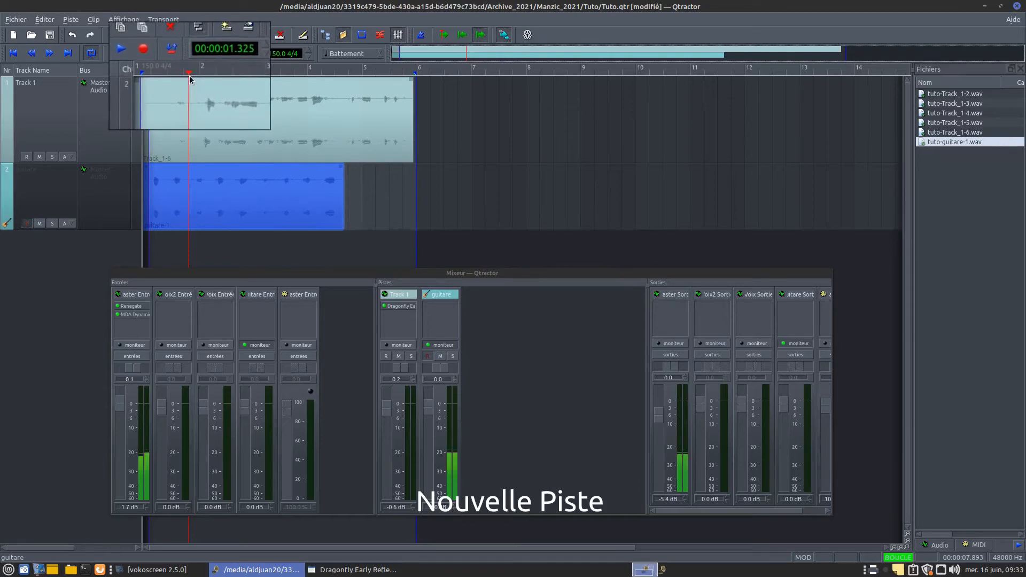
- Place the playhead at the start of bar 2 and split the guitare-1 clip there
left_click_drag(190, 78, 200, 72)
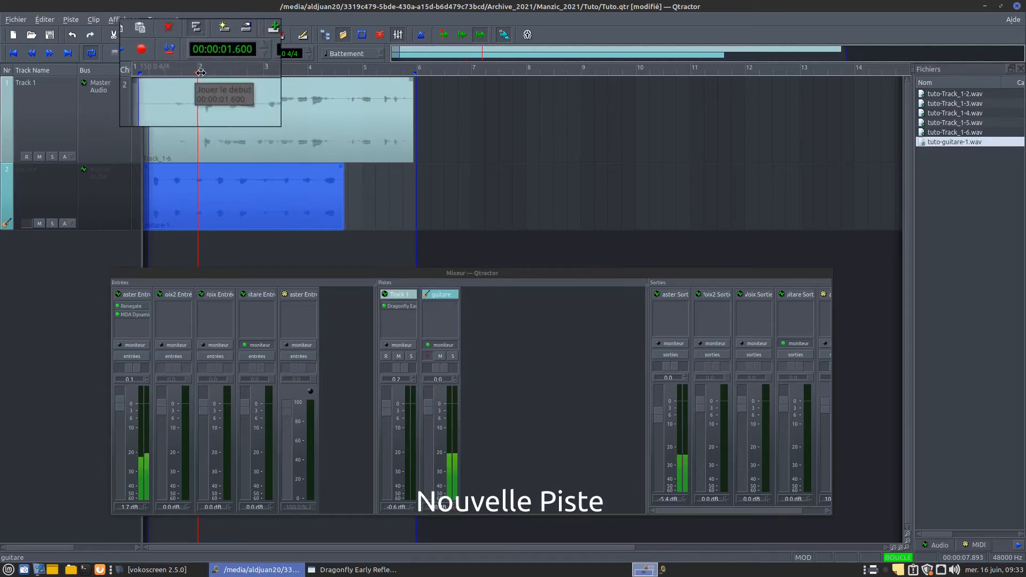
right_click(212, 201)
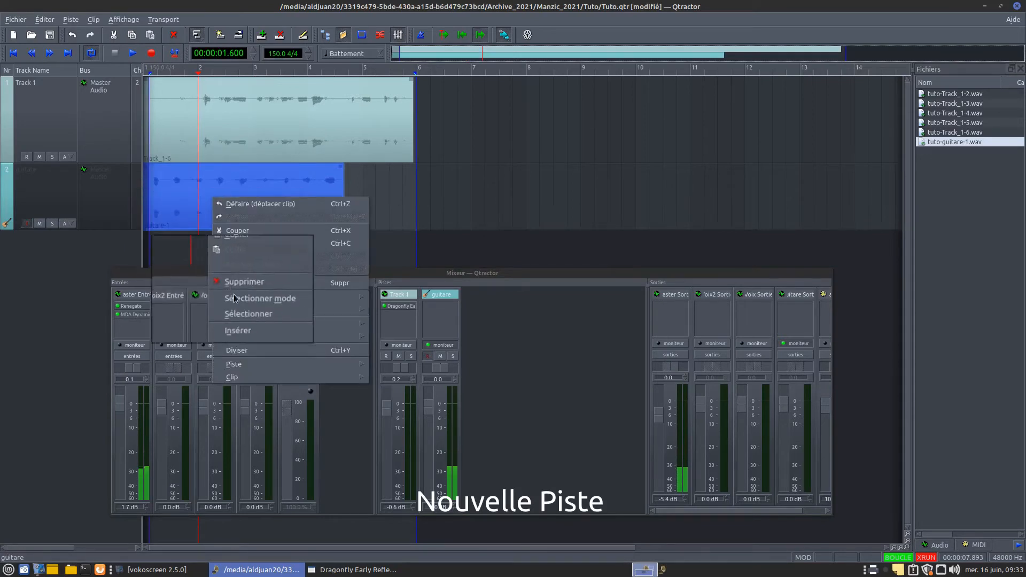
mouse_move(233, 378)
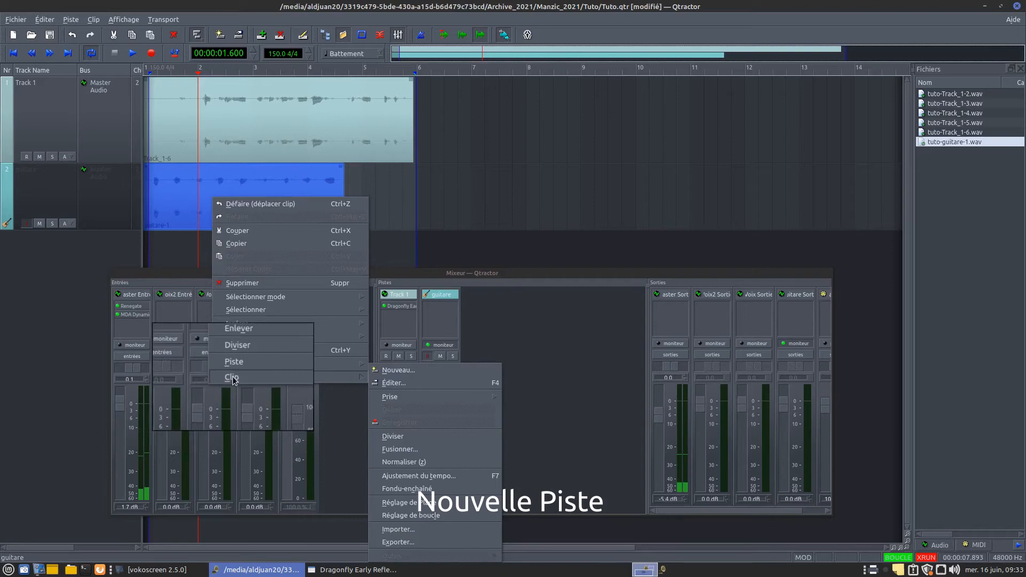
left_click(390, 436)
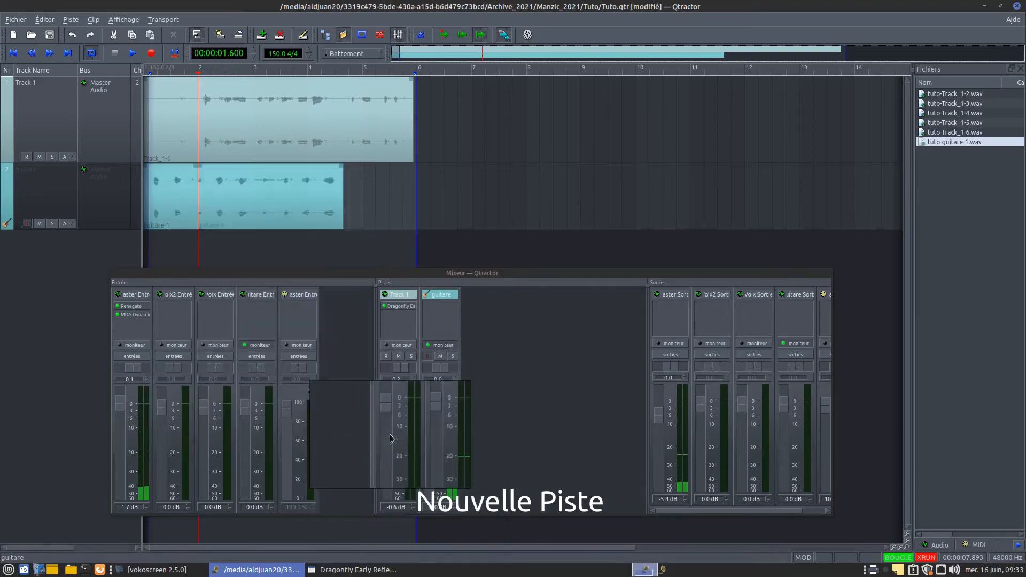
- Move the longer guitare-1 piece past the Track 1 clip to beat 4 of bar 6, and the one-bar piece to bar 2
left_click(187, 194)
left_click_drag(187, 194, 510, 193)
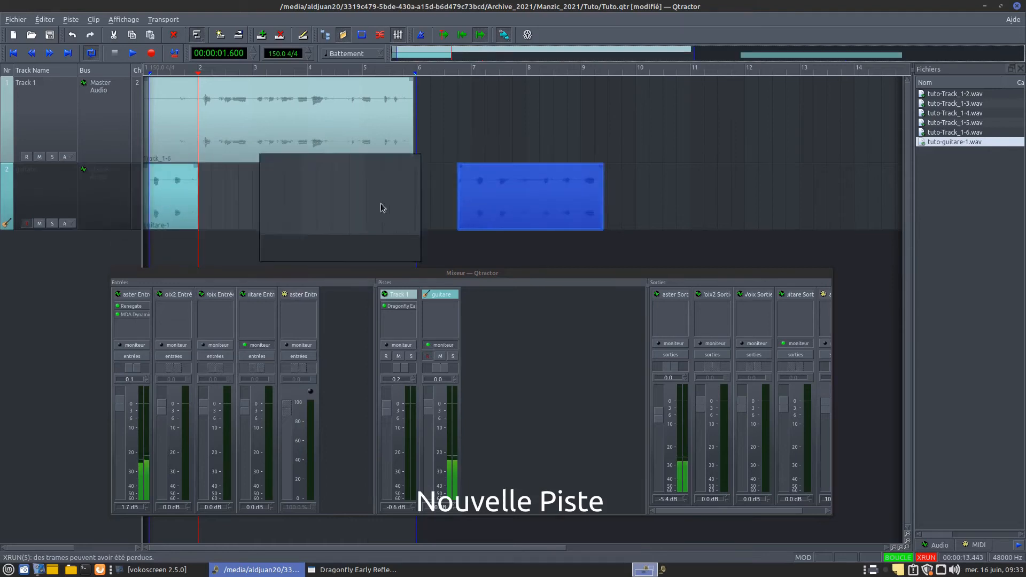
left_click(176, 207)
left_click_drag(174, 205, 222, 190)
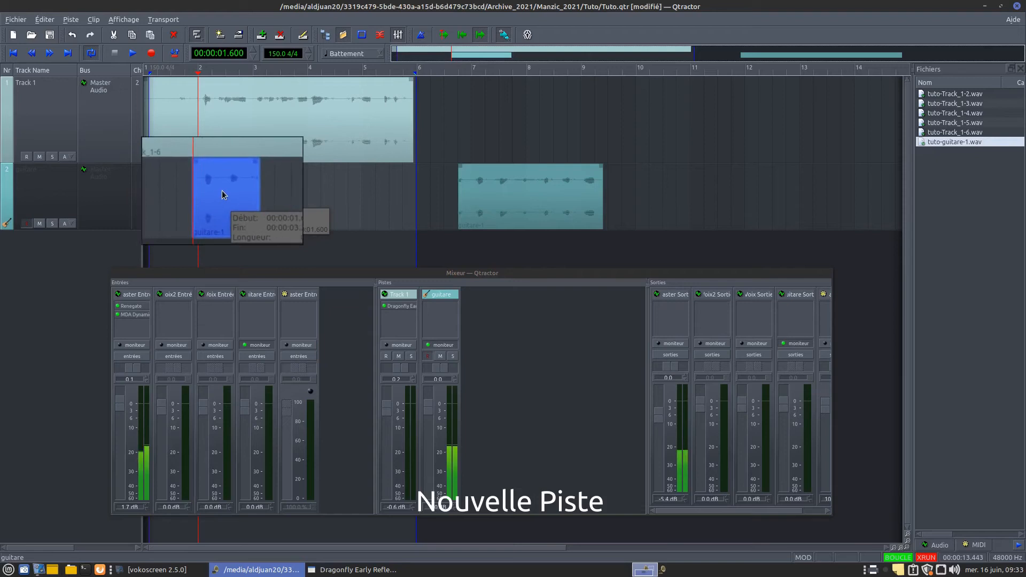
- Copy the one-bar guitare-1 clip and paste it three times end to end, filling bars 3 to 5 of the guitare track
right_click(223, 190)
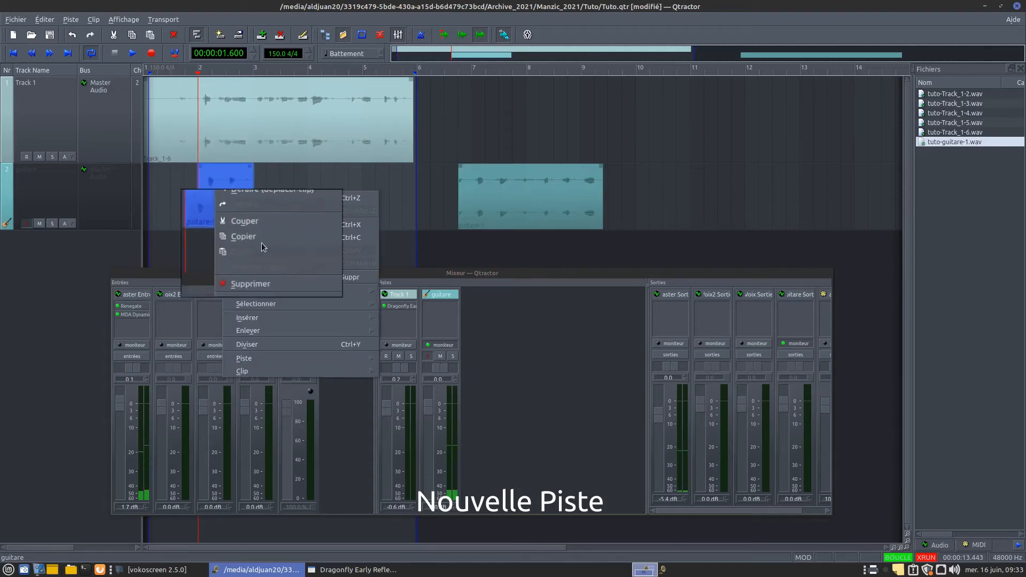
left_click(254, 237)
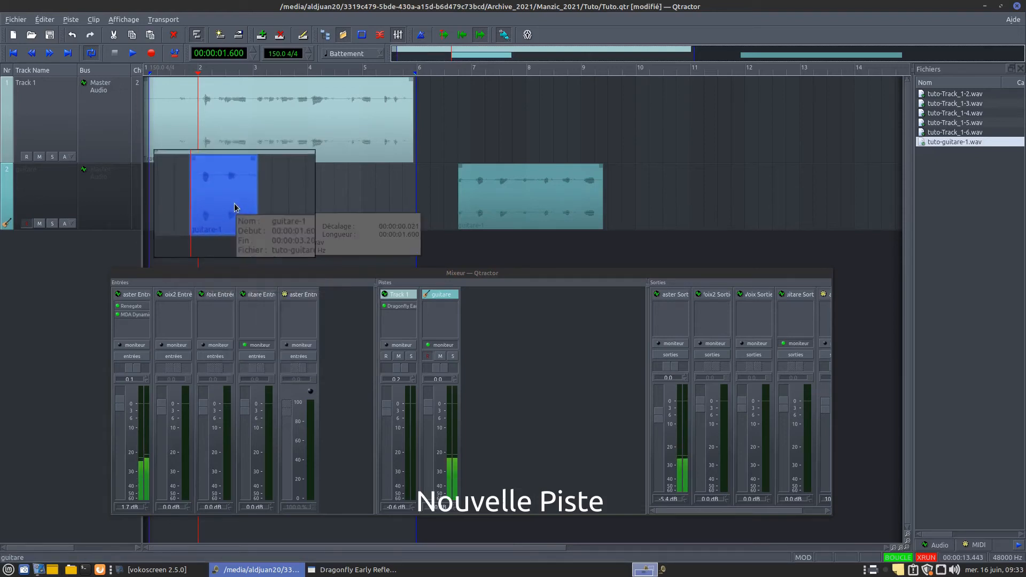
right_click(306, 187)
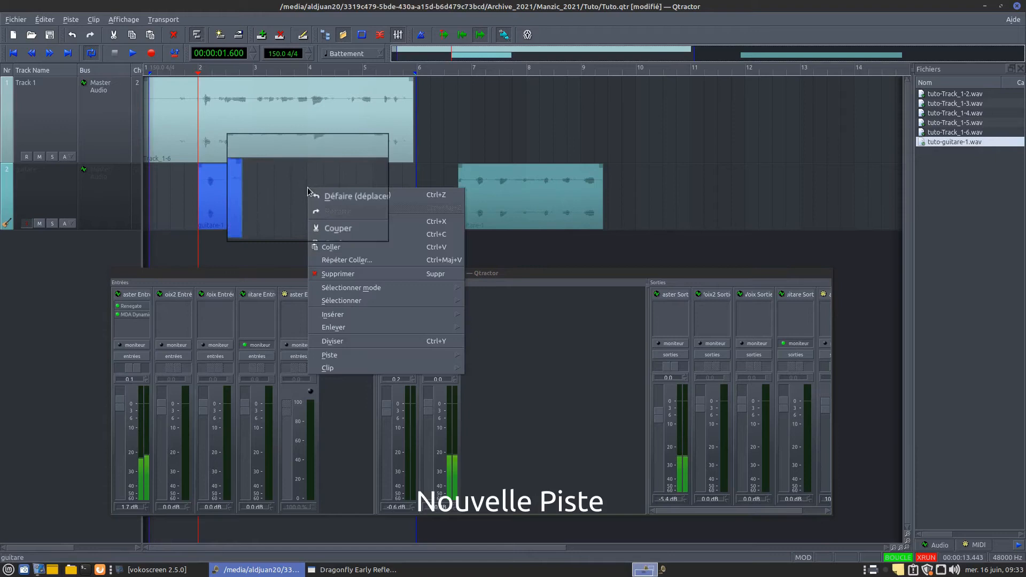
left_click(330, 248)
right_click(365, 189)
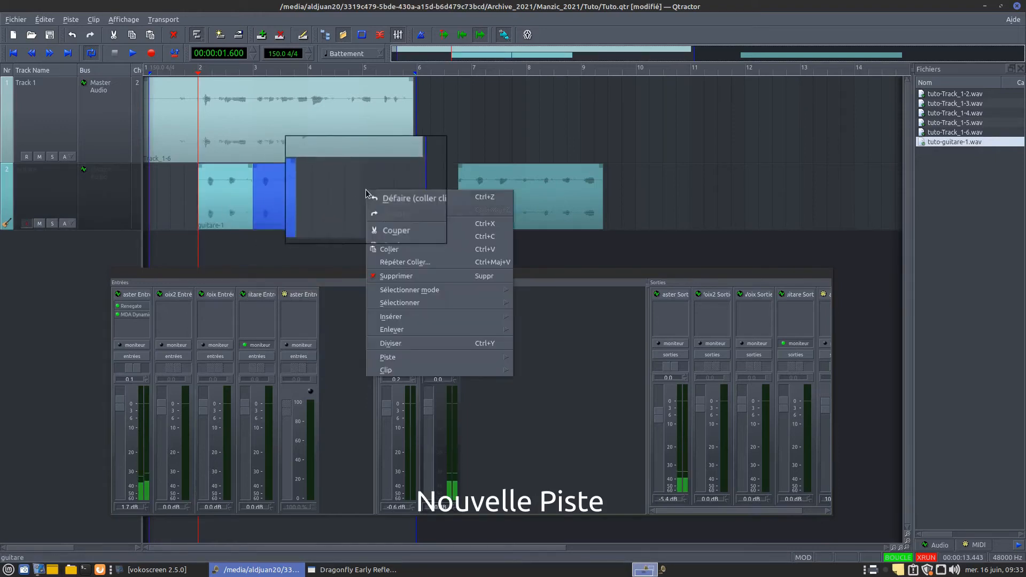
left_click(390, 248)
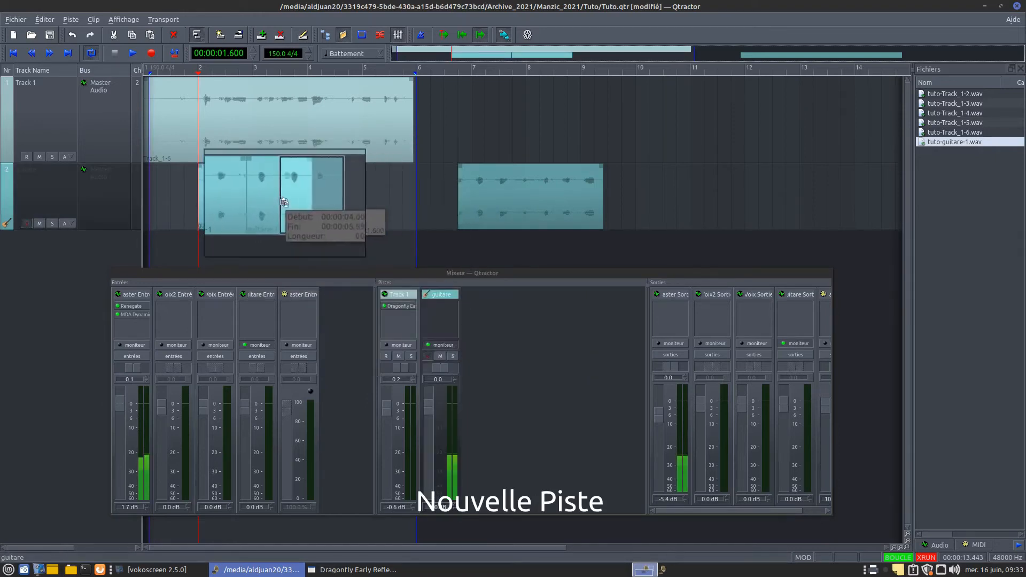
left_click(315, 202)
right_click(381, 188)
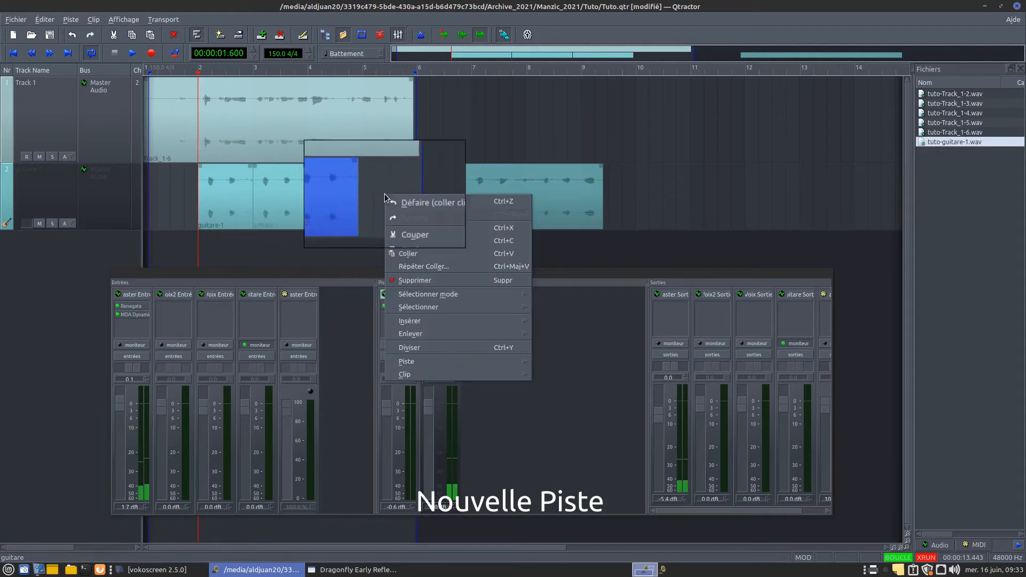
left_click(409, 256)
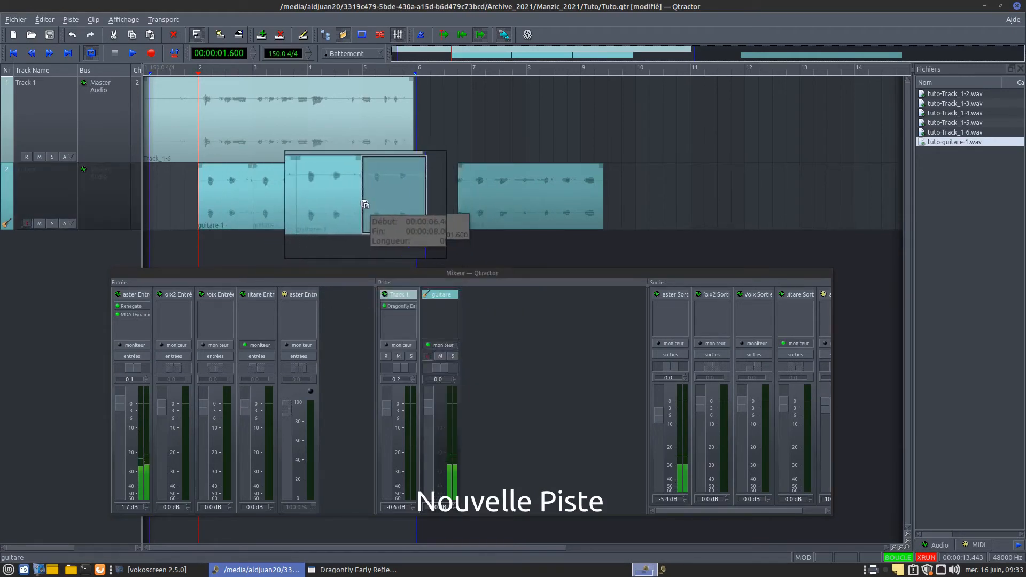
- Select the four one-bar guitare-1 clips together and move them to start at bar 1
left_click_drag(172, 187, 389, 197)
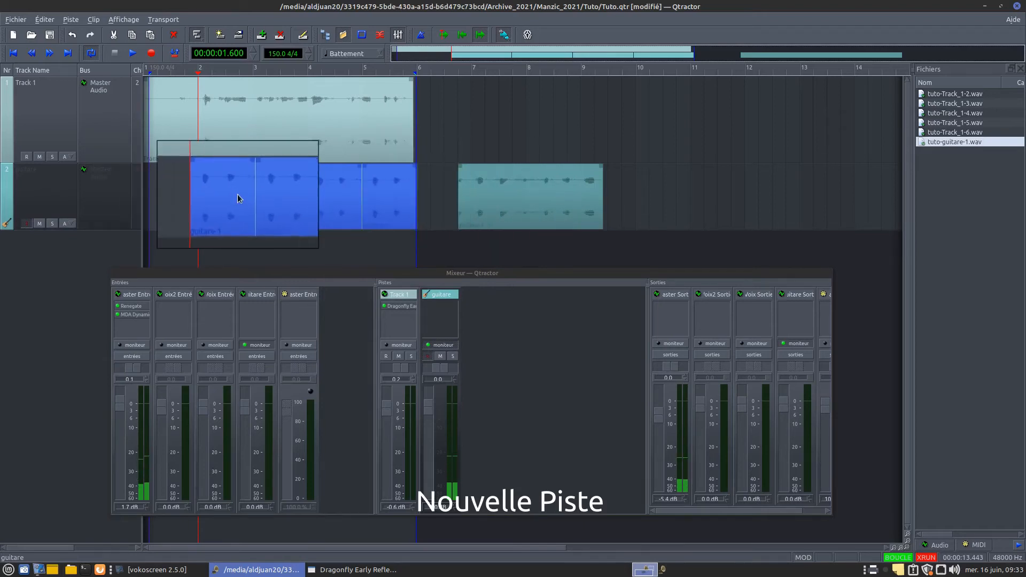
left_click(168, 180)
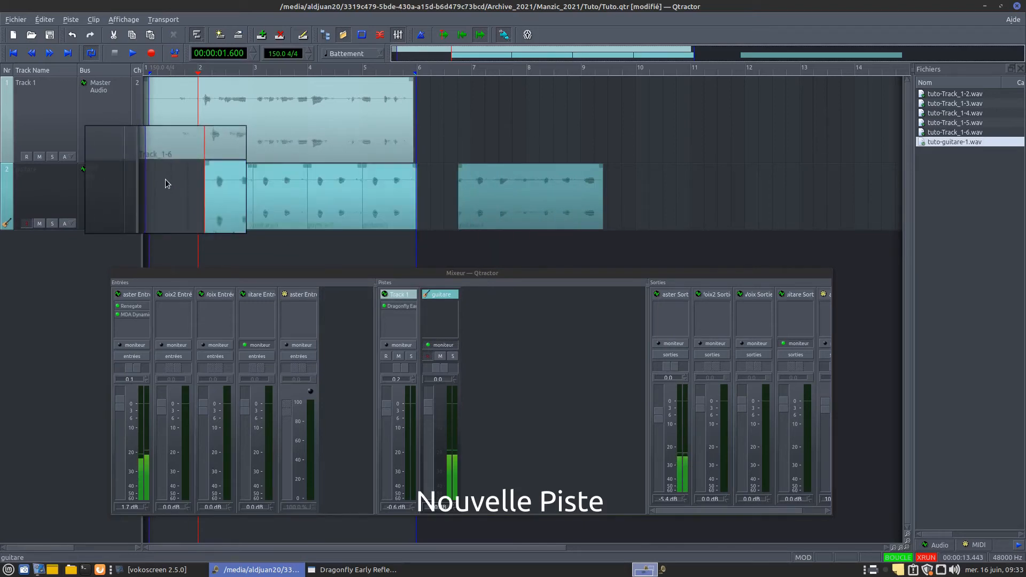
left_click_drag(165, 179, 172, 213)
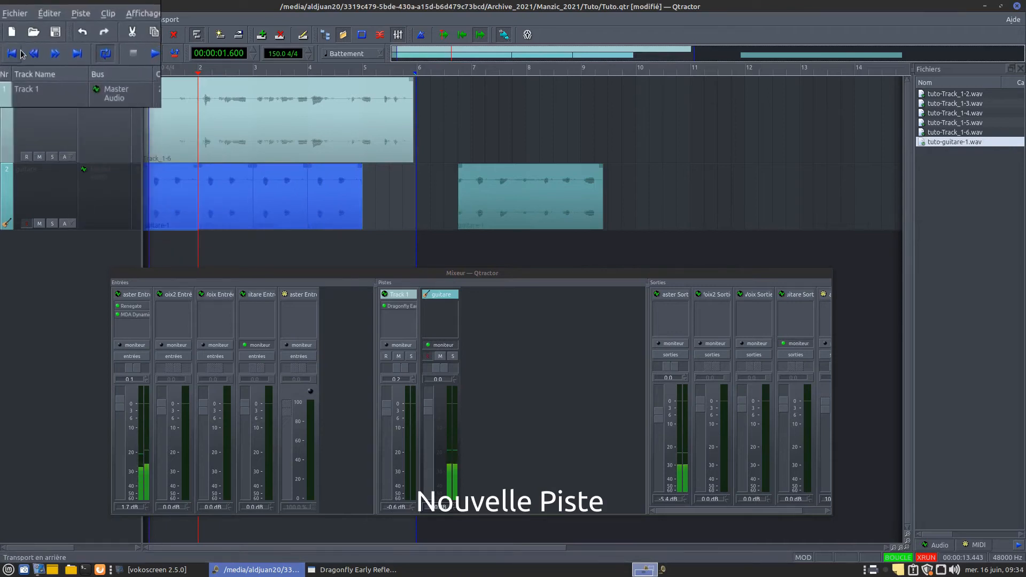
- Play the arrangement from the start, then set Track 1's panning to 1.0 and return to the start to listen again
left_click(149, 68)
left_click(132, 54)
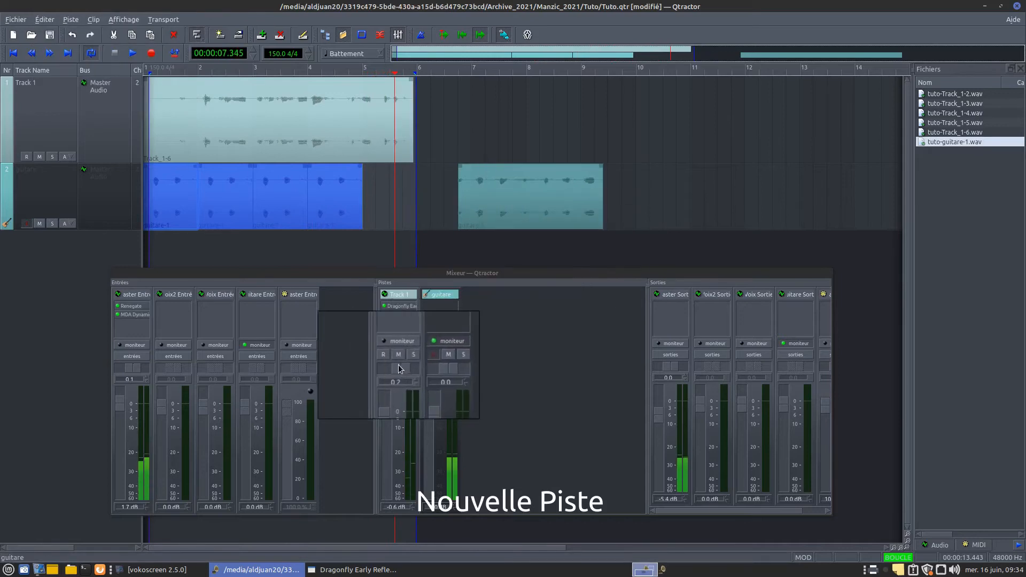
left_click_drag(399, 366, 404, 368)
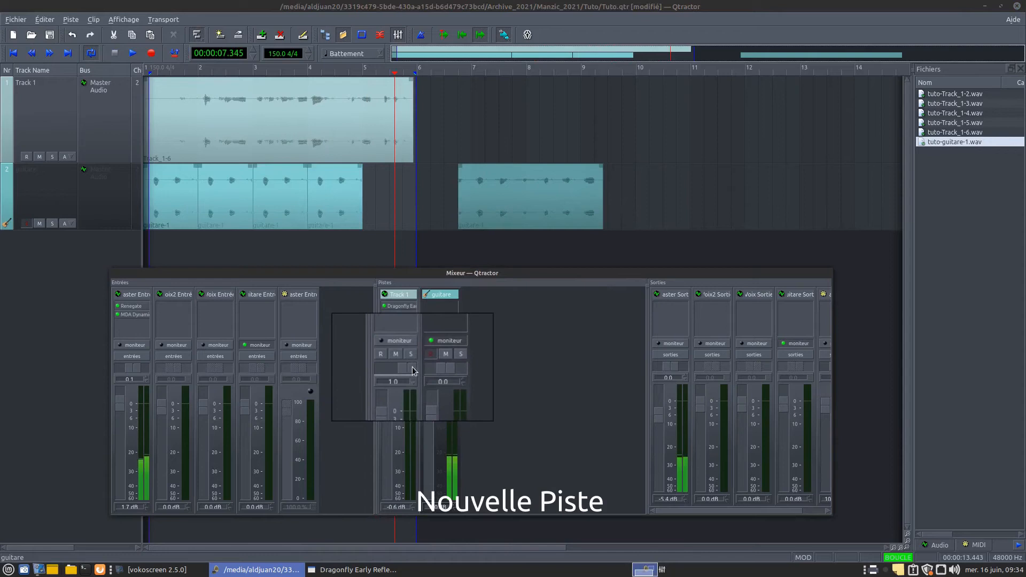
left_click(14, 53)
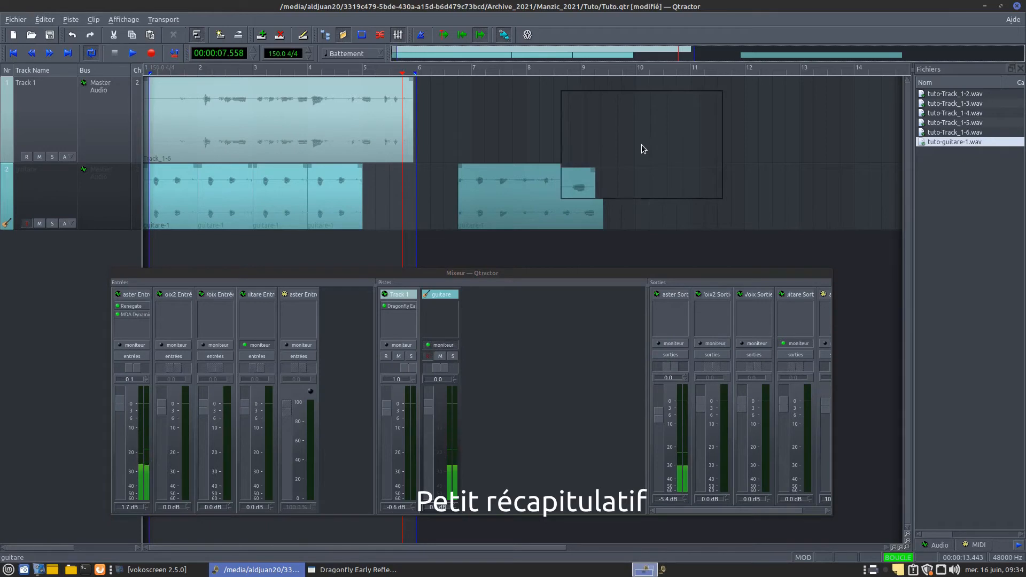
- Disarm recording on the guitare track and make the track slightly taller
left_click(24, 224)
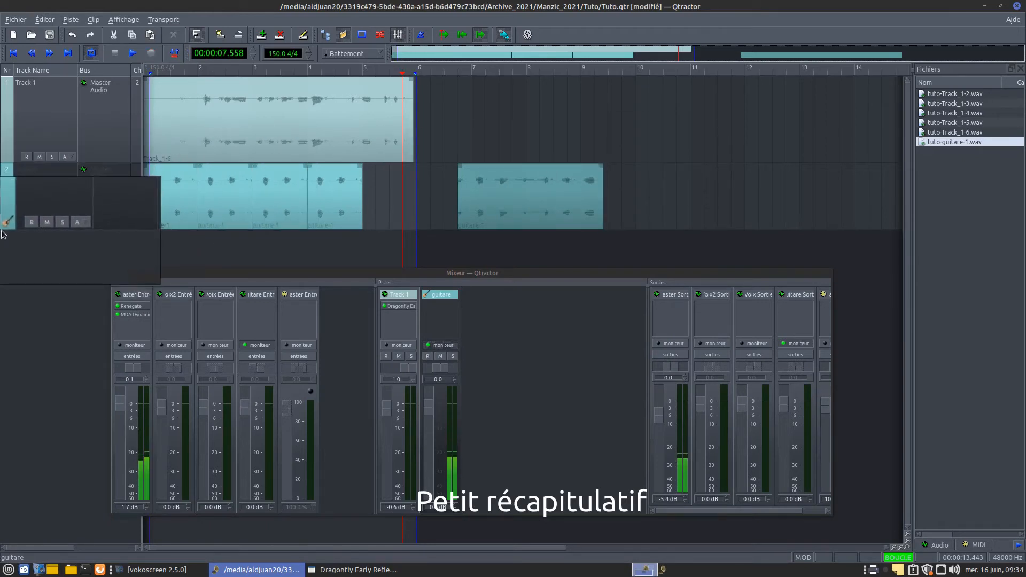
left_click_drag(4, 228, 5, 236)
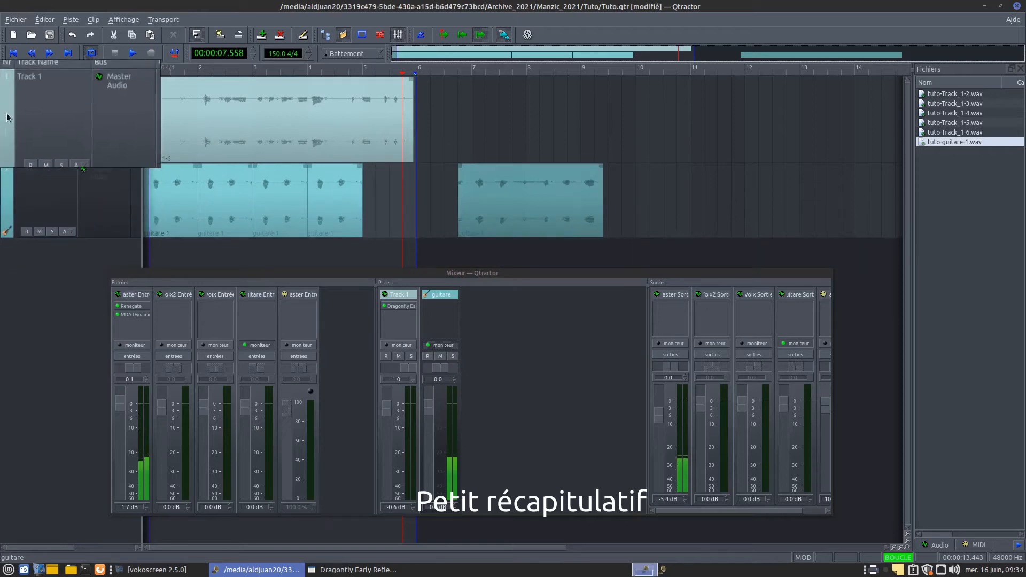
- Select Track 1 and guitare in turn to compare their monitoring, then inspect Track 1's Dragonfly Early Reflections window and close it
left_click(38, 110)
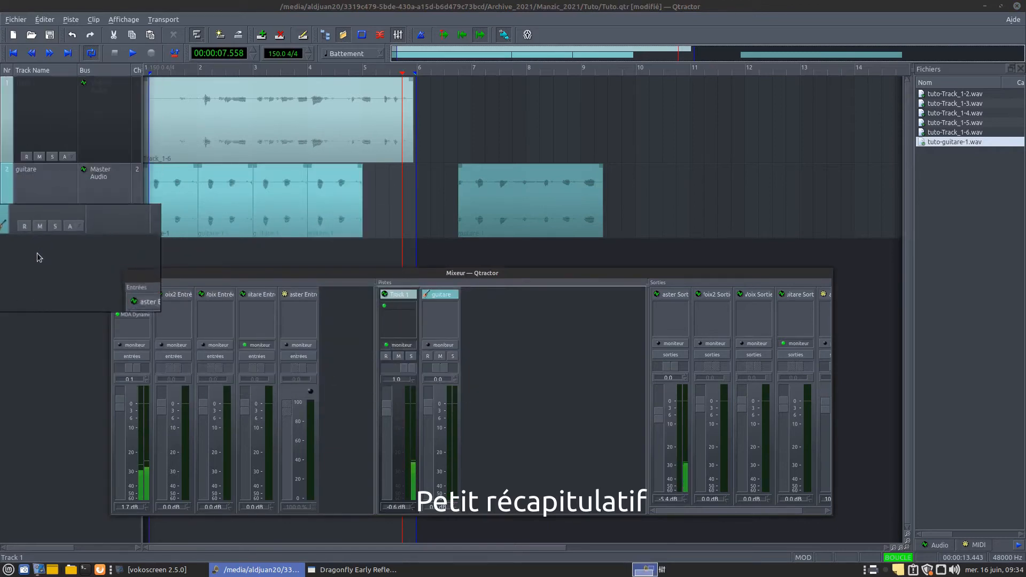
left_click(32, 208)
left_click(43, 136)
left_click(43, 120)
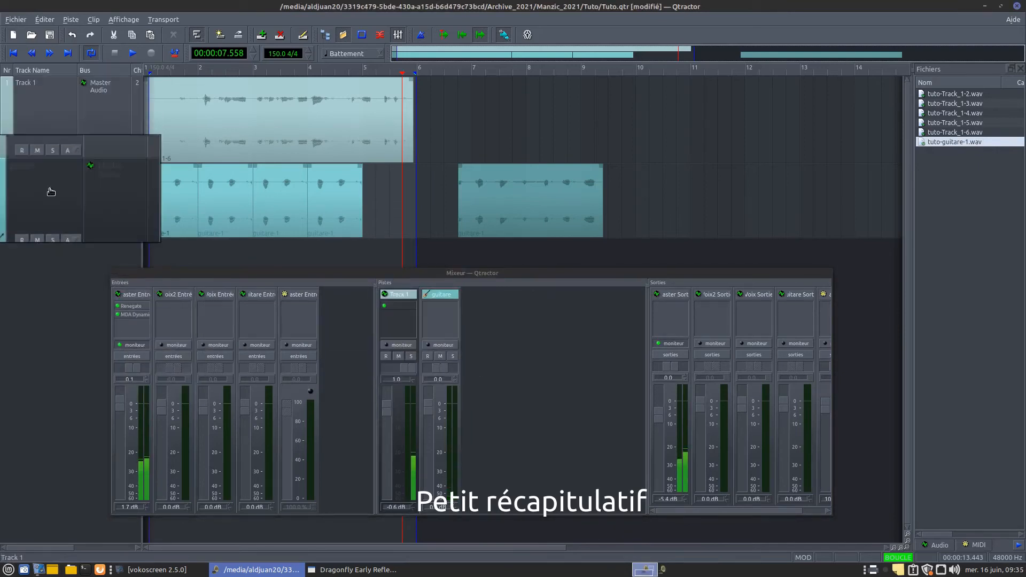
left_click(28, 116)
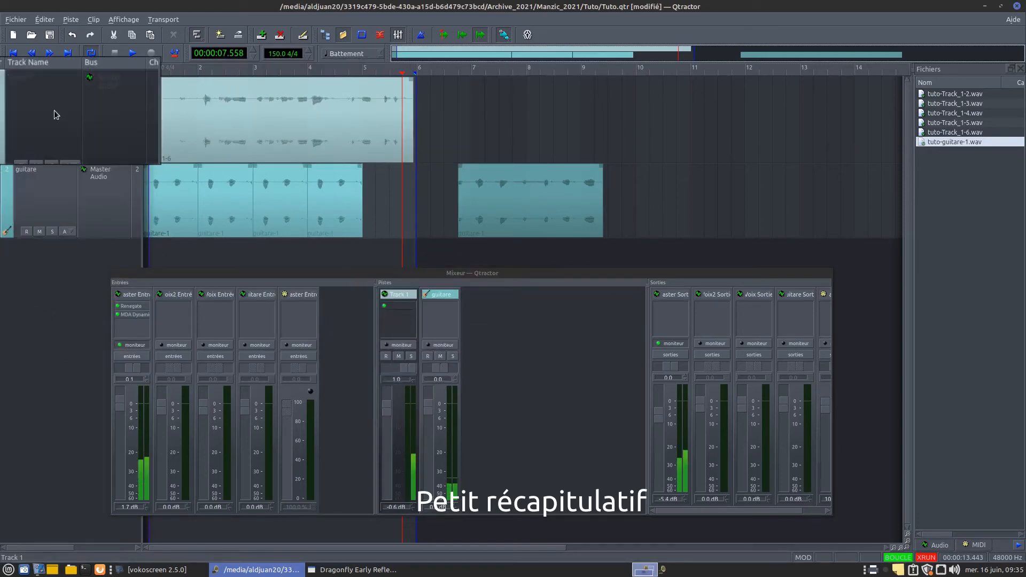
double_click(403, 306)
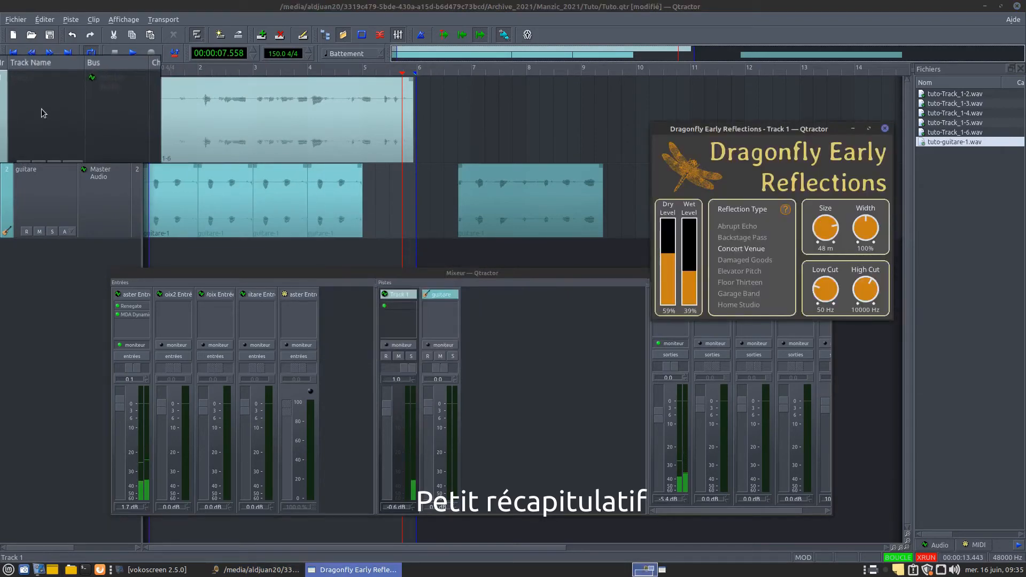
left_click(884, 128)
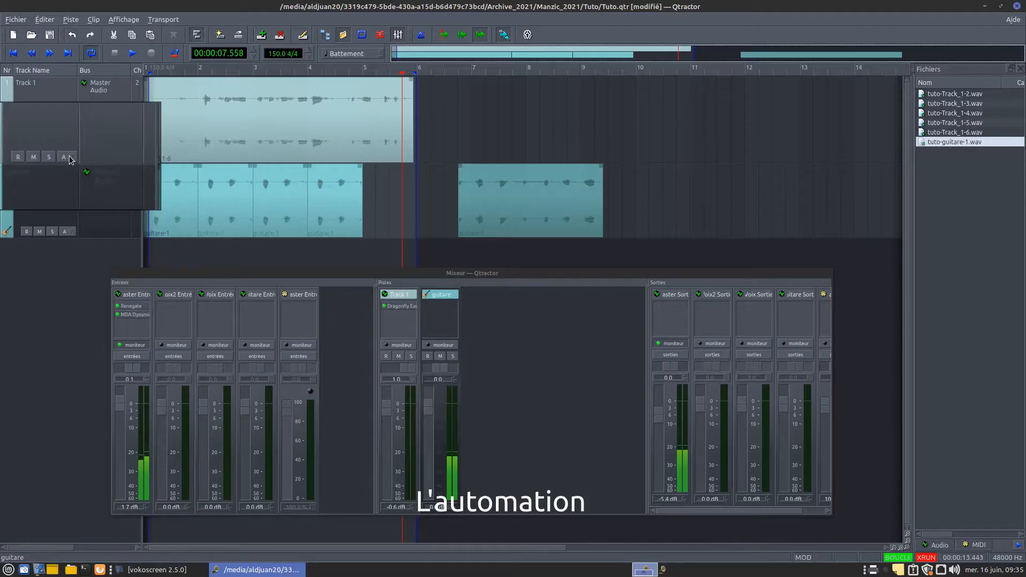
- Look over Track 1's automation options and deactivate its Dragonfly Early Reflections effect
left_click(67, 157)
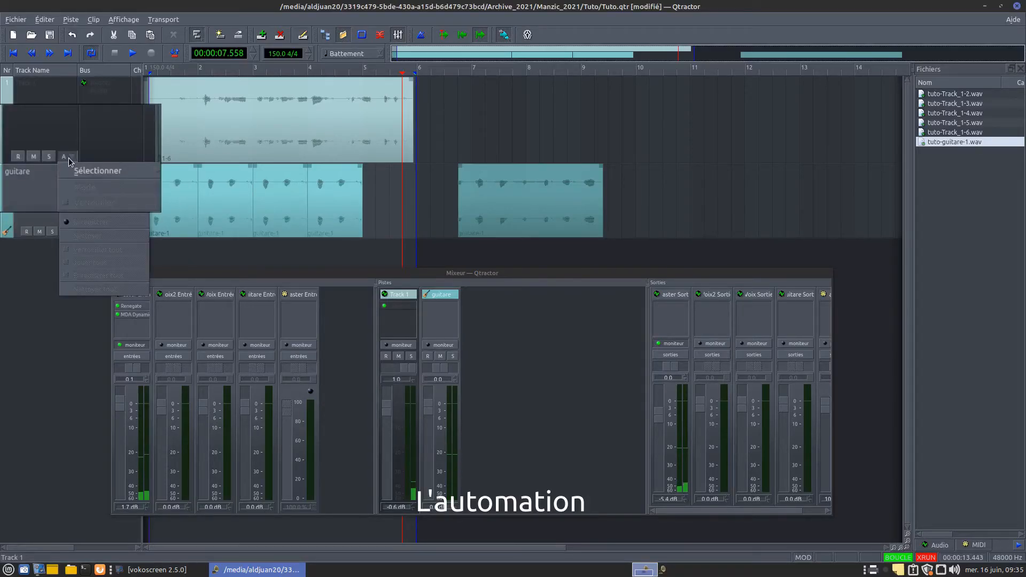
left_click(70, 127)
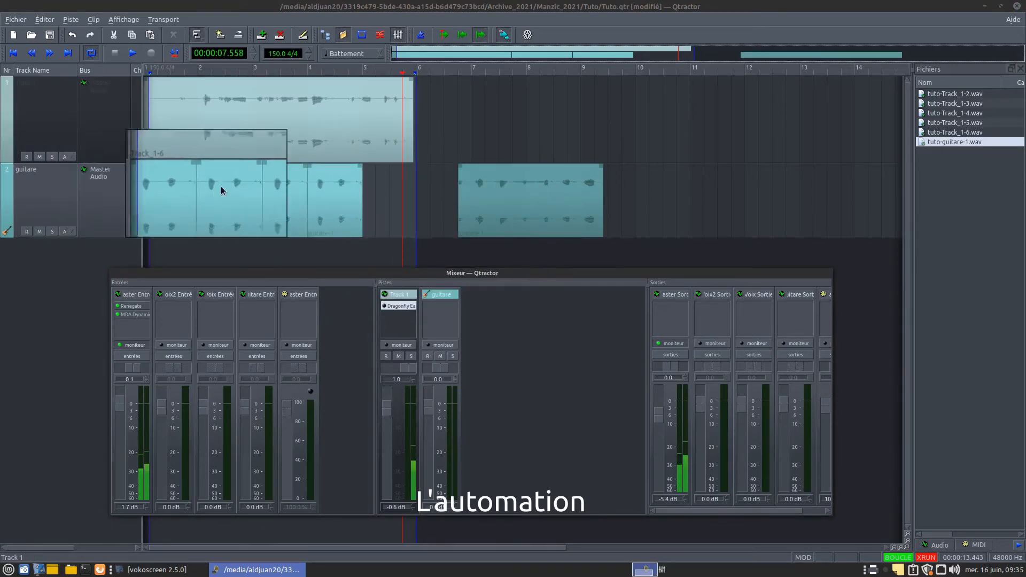
left_click(308, 113)
right_click(308, 113)
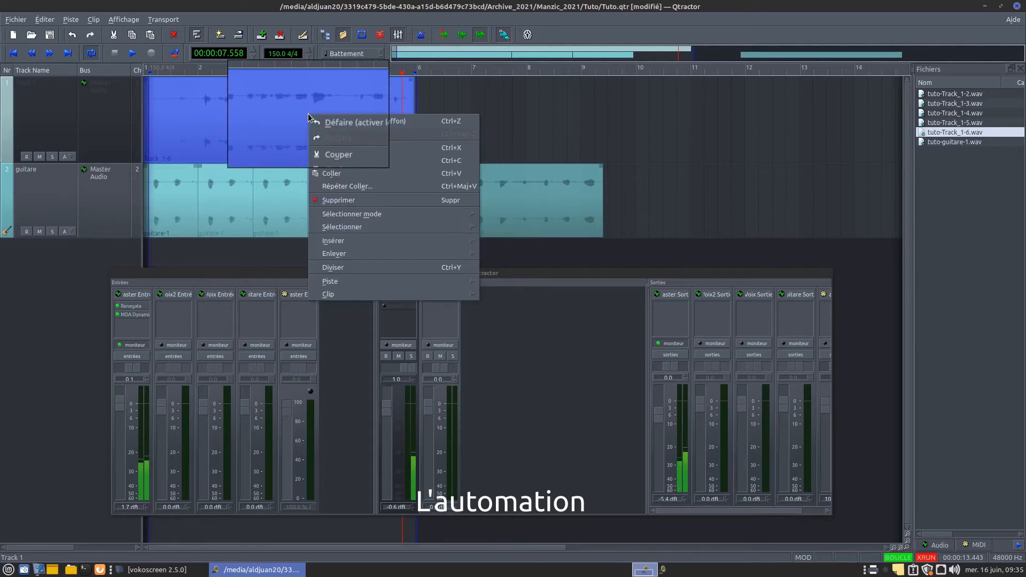
mouse_move(366, 217)
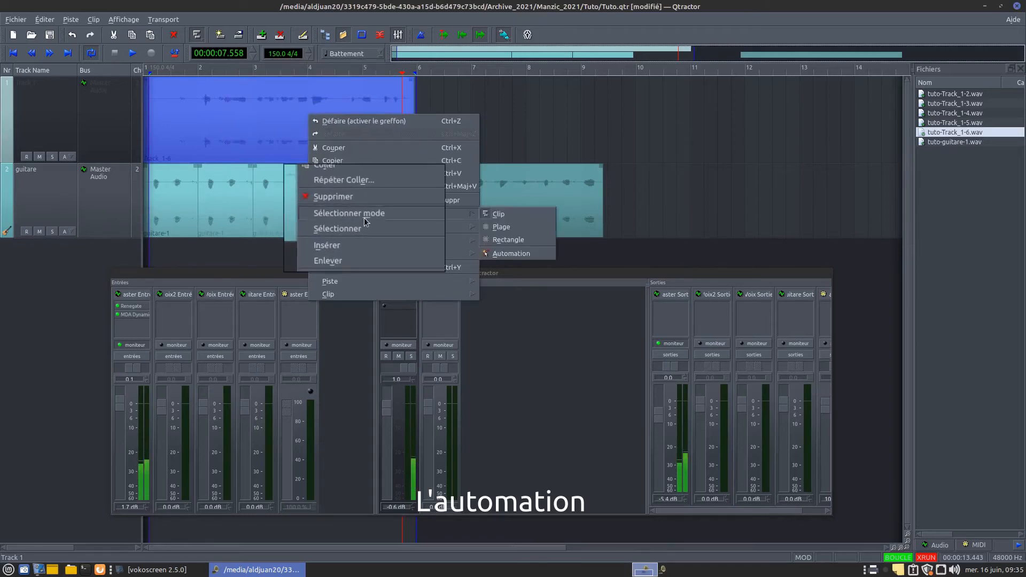
left_click(224, 116)
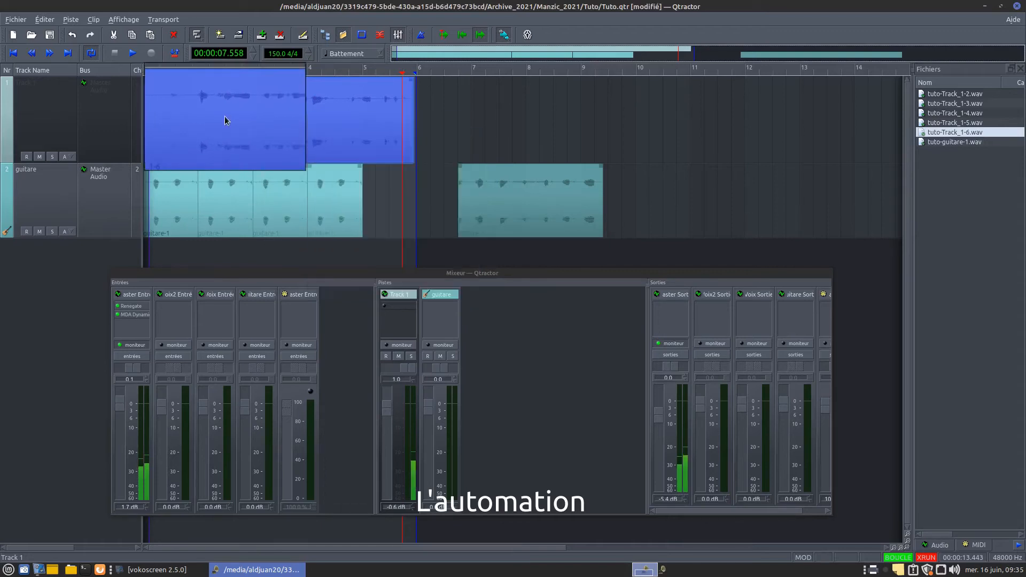
- Switch the timeline's selection mode to Automation
right_click(253, 115)
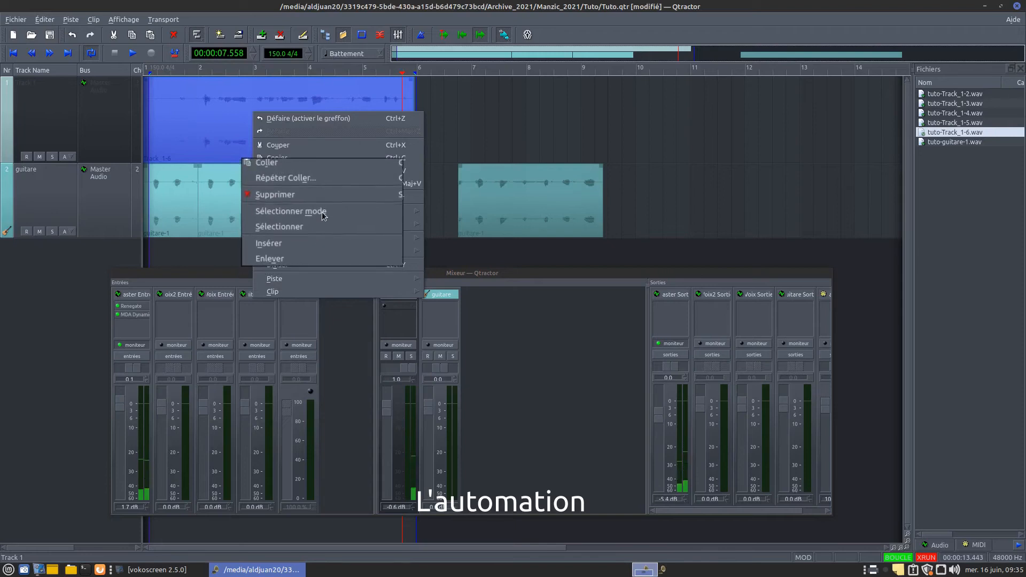
mouse_move(326, 214)
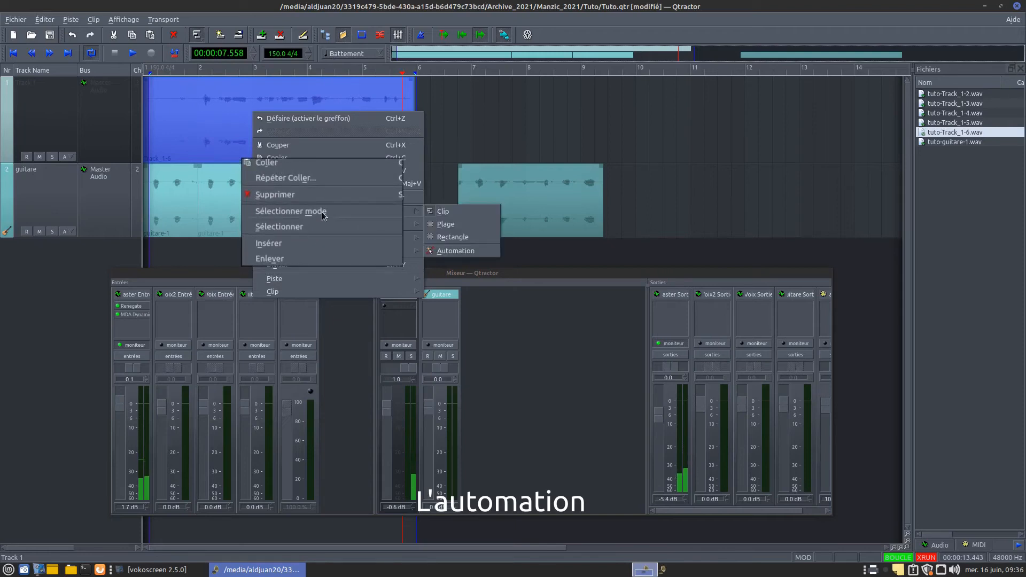
left_click(463, 253)
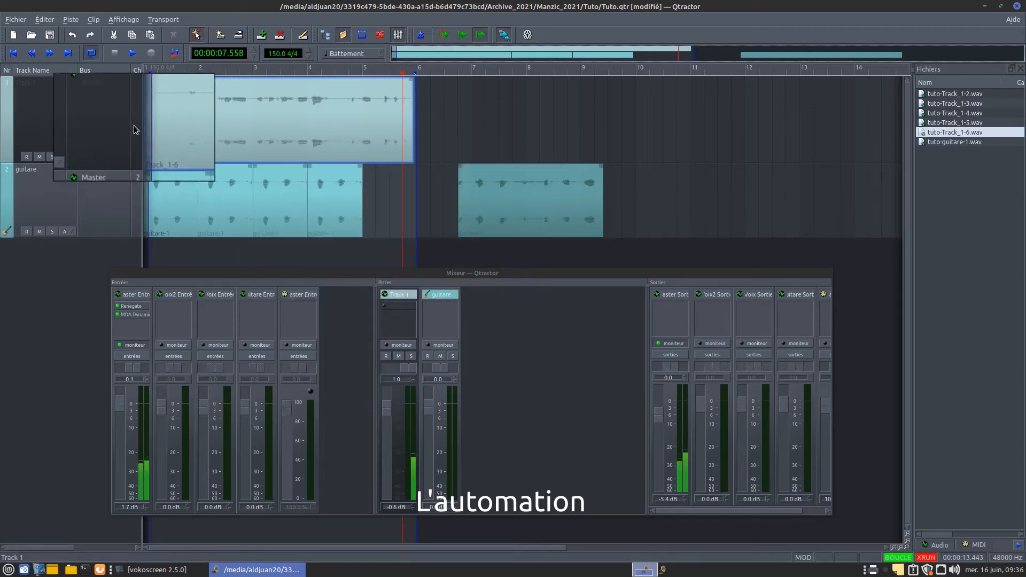
- Return the playhead to the start and select Gain as Track 1's automation parameter
left_click(14, 54)
left_click(71, 156)
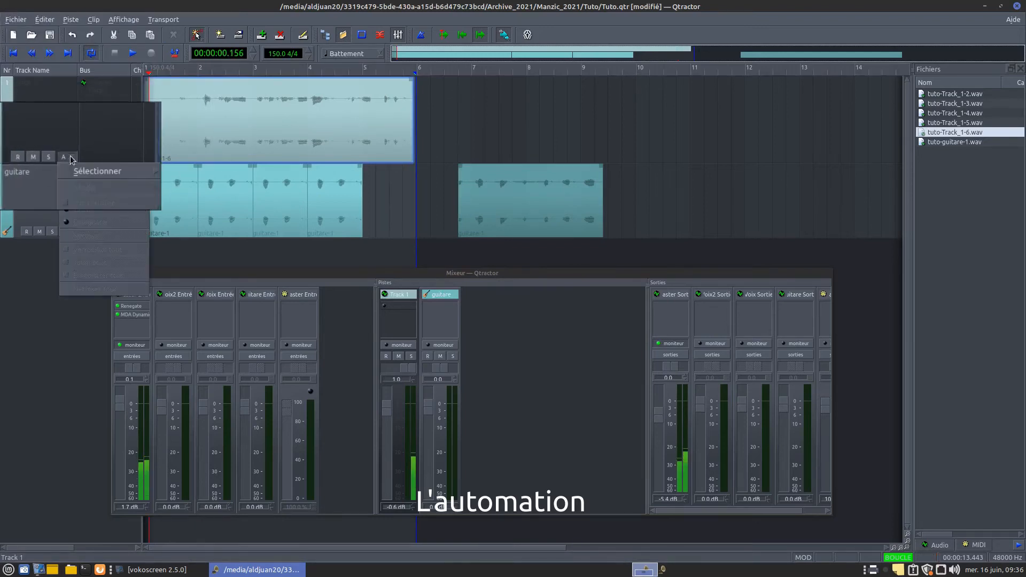
left_click(85, 116)
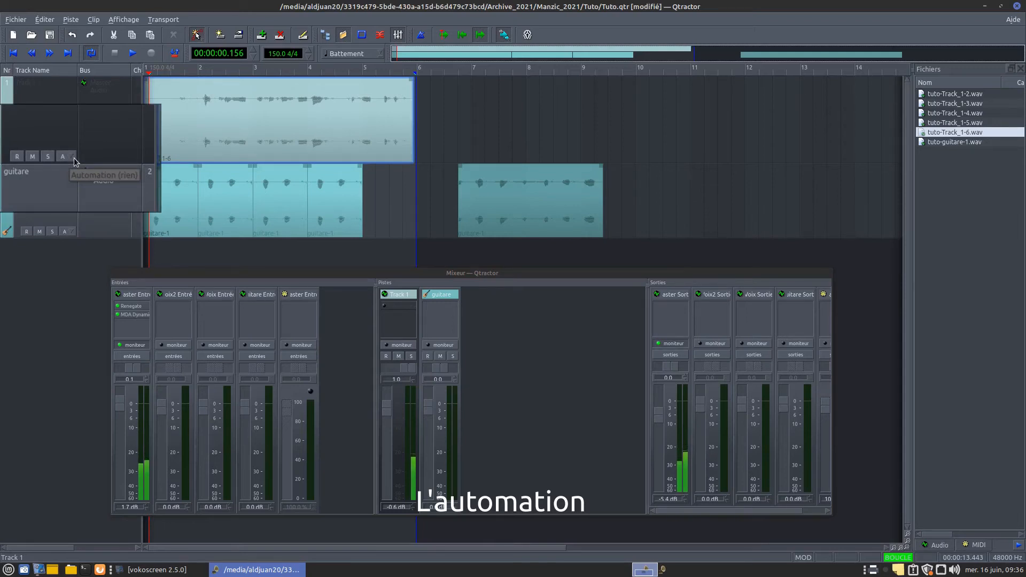
left_click(74, 158)
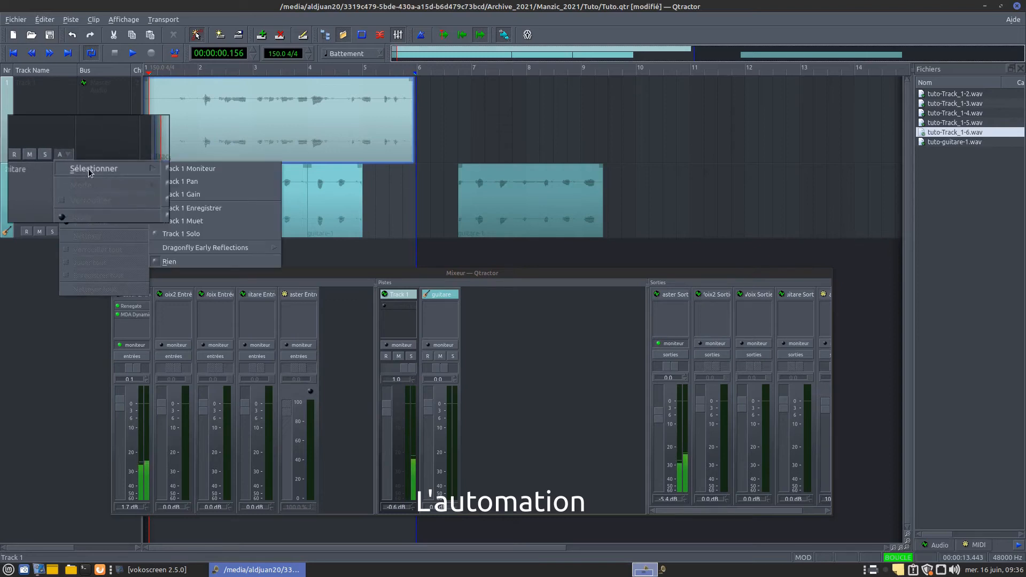
left_click(102, 130)
left_click(70, 157)
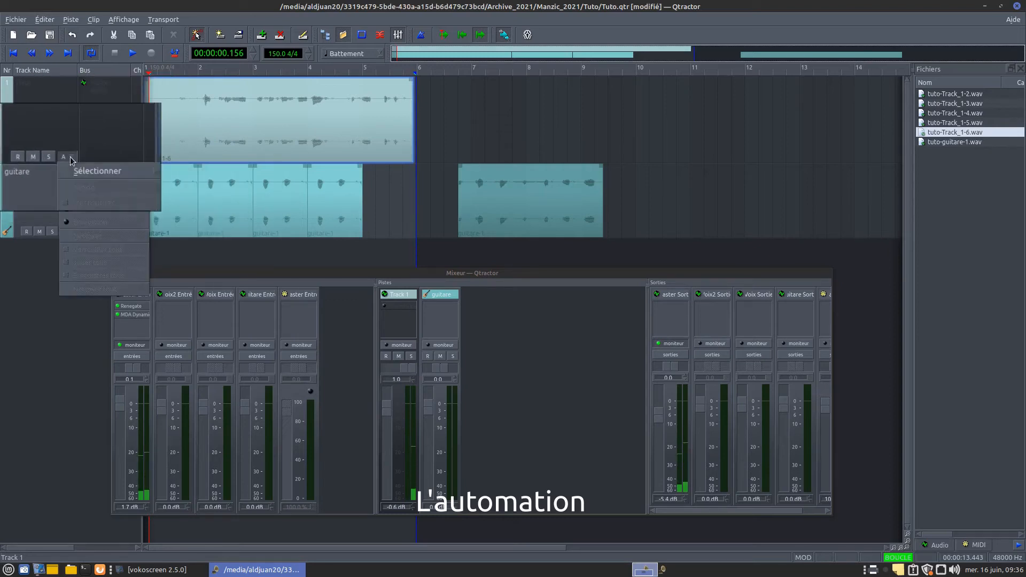
mouse_move(87, 170)
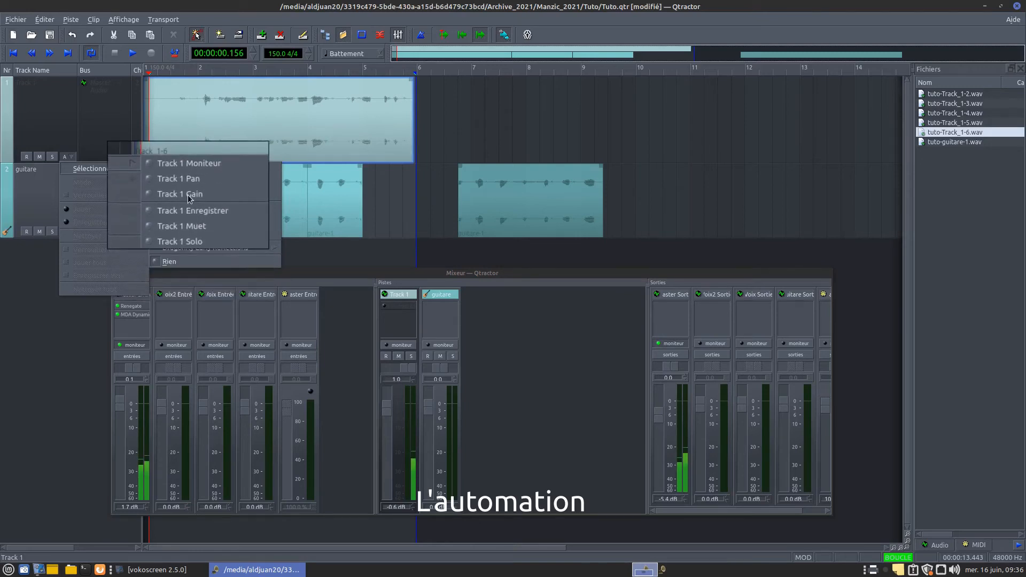
left_click(188, 194)
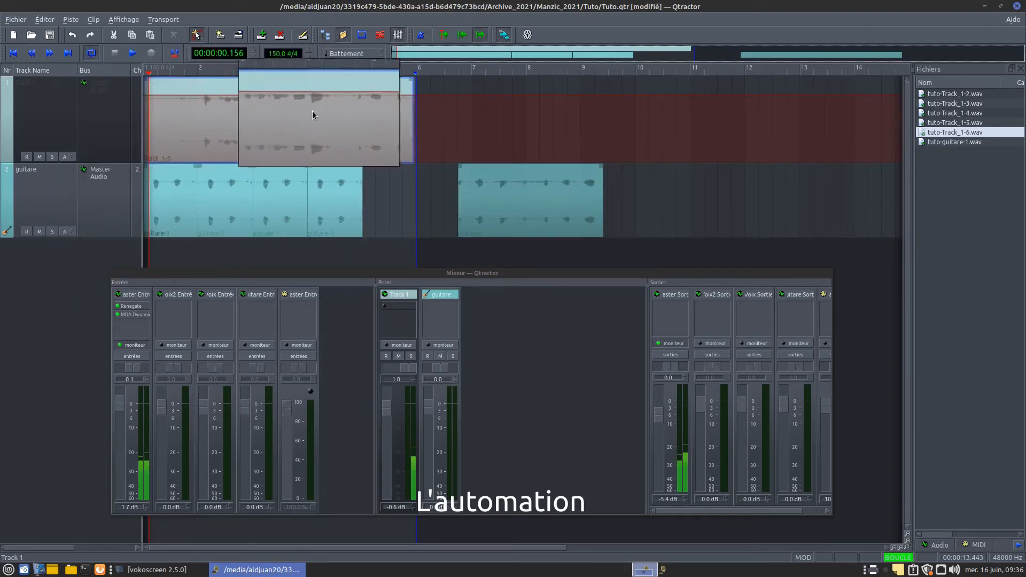
- Place eight points on Track 1's Gain curve so it dips to its lowest just after bar 3 and rises again before bar 6
left_click(159, 96)
left_click(187, 95)
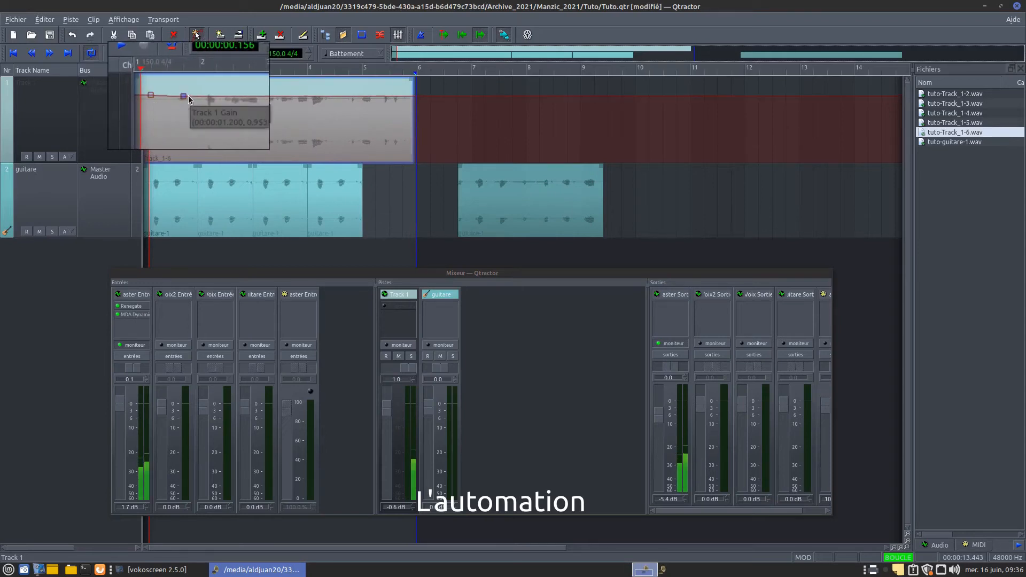
left_click(196, 111)
left_click(225, 130)
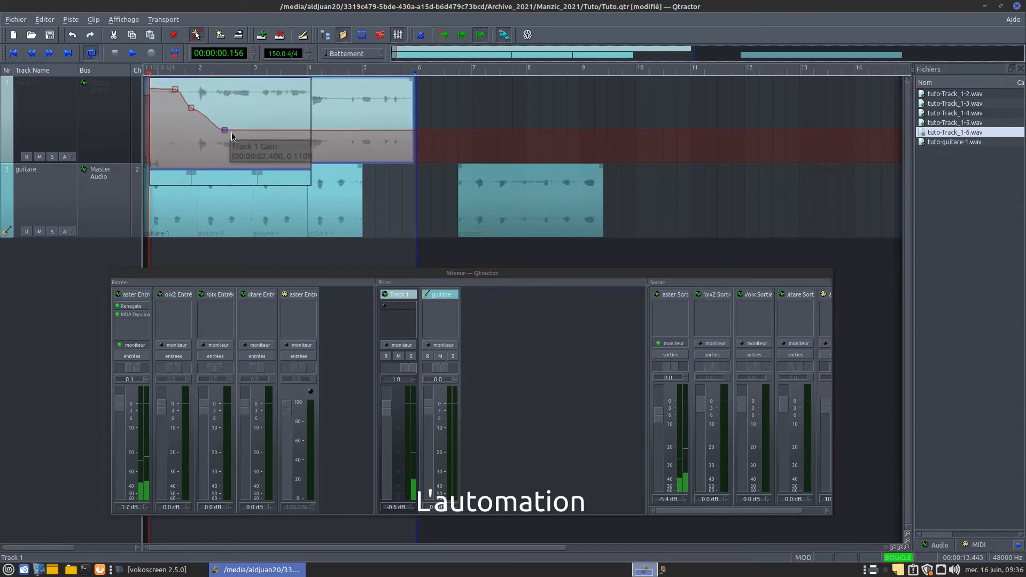
left_click(269, 143)
left_click(321, 124)
left_click(349, 108)
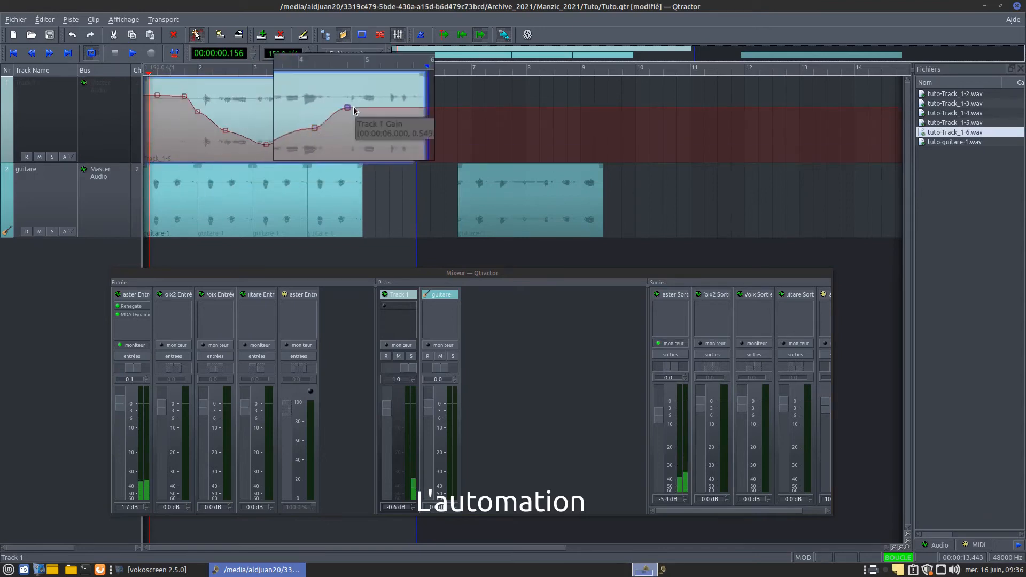
left_click(389, 100)
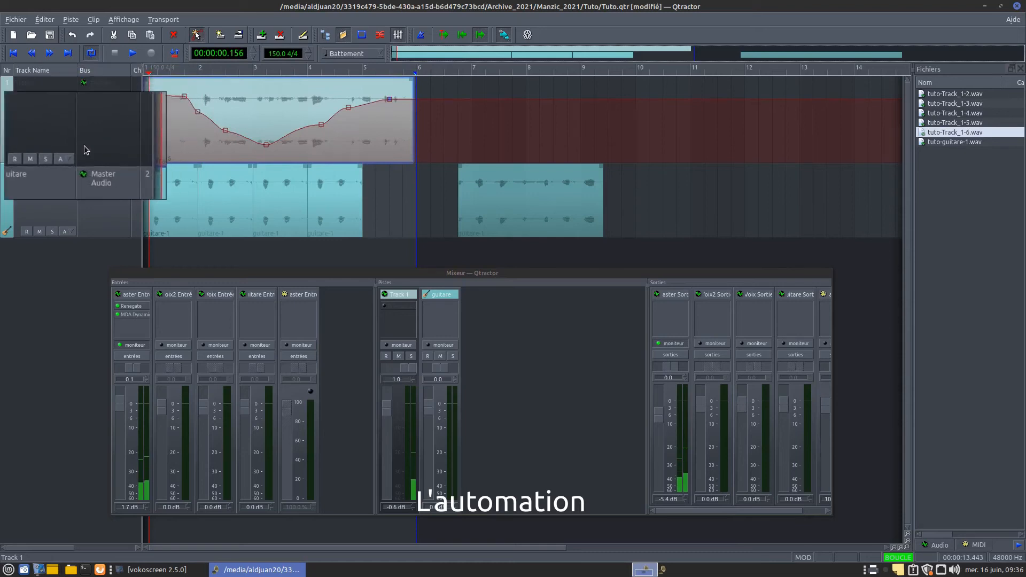
- Try the Linéaire and Maintien modes on Track 1's Gain curve and set it back to Spline
left_click(70, 156)
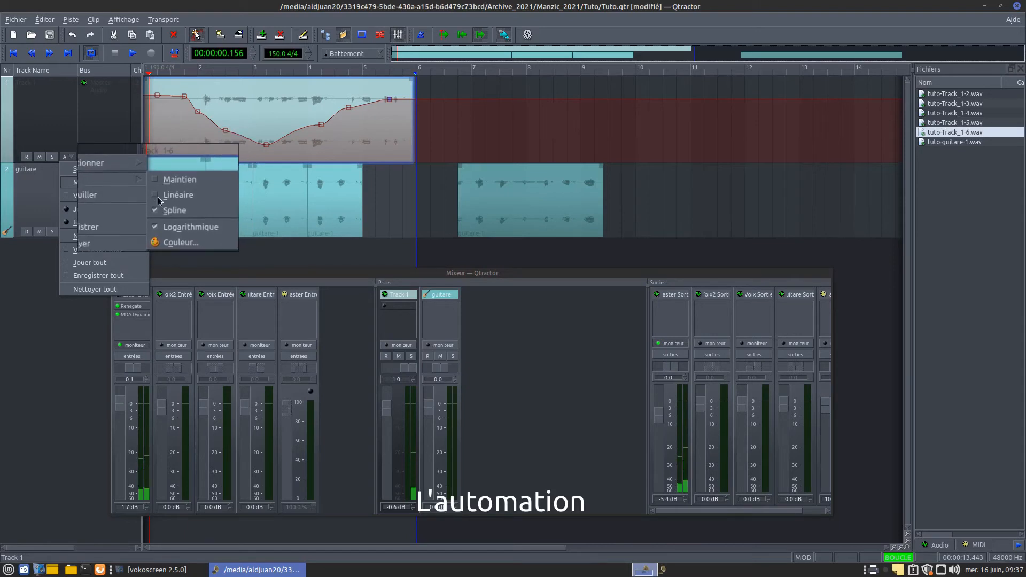
left_click(158, 197)
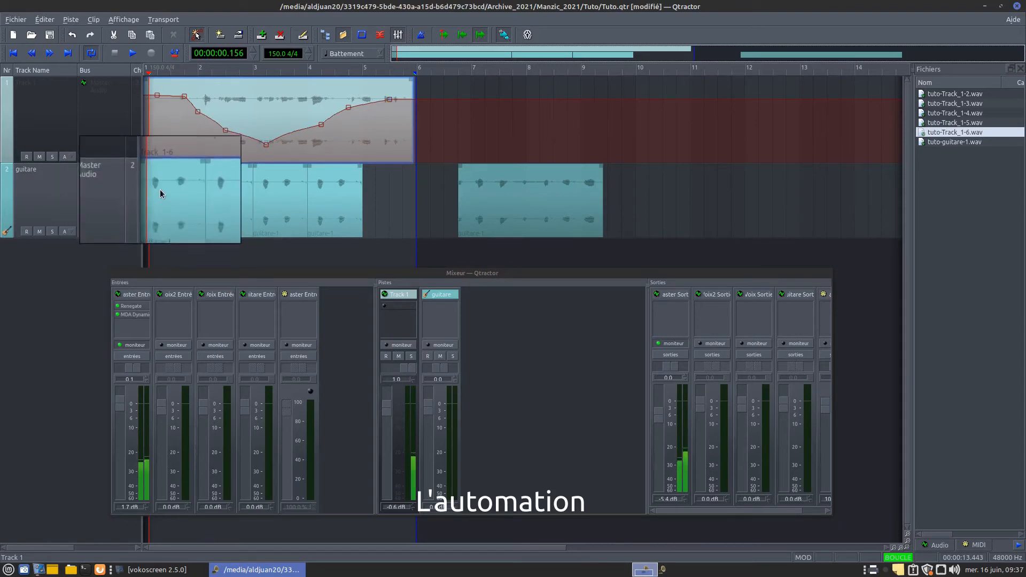
left_click(70, 159)
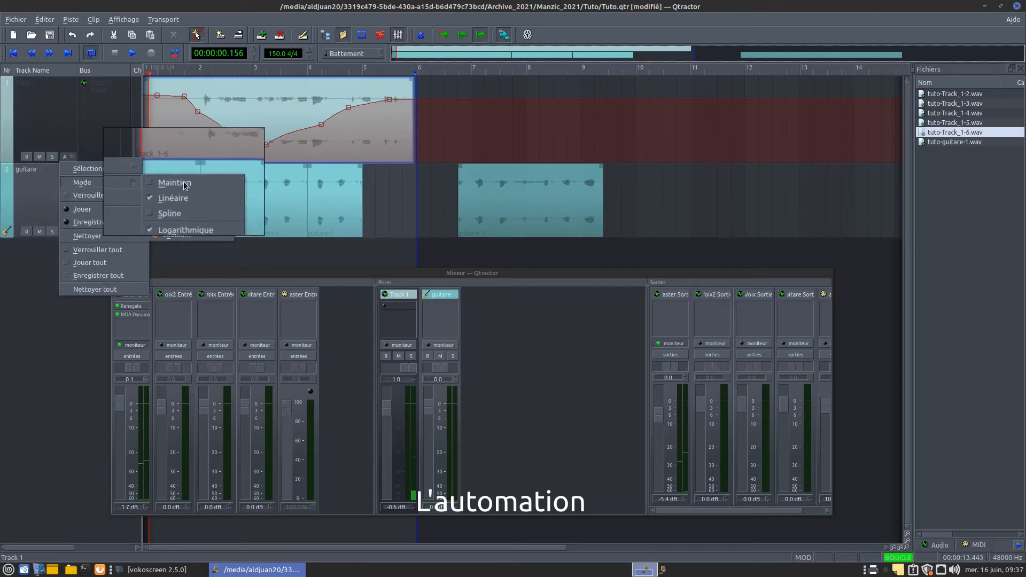
left_click(182, 184)
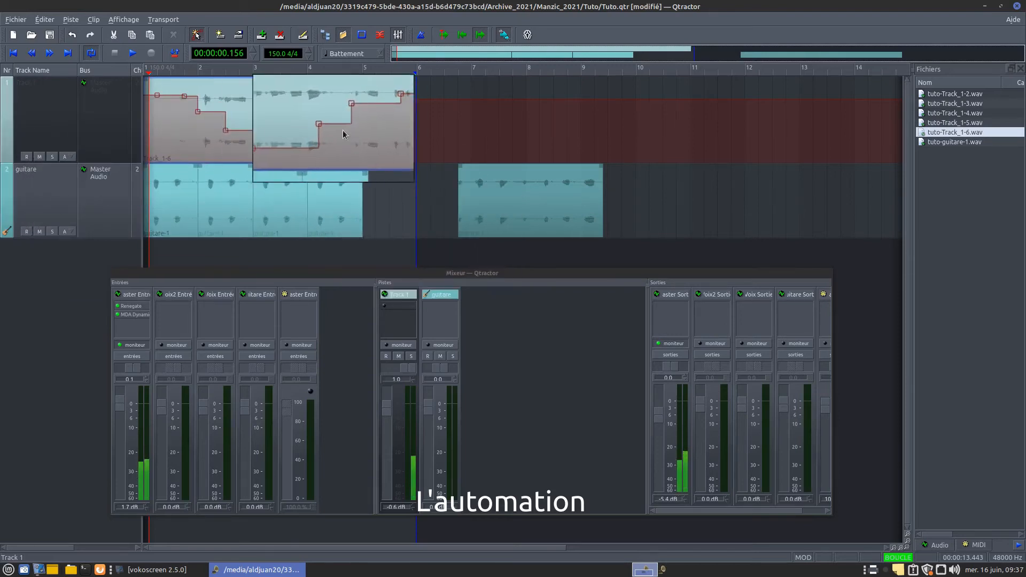
left_click(66, 156)
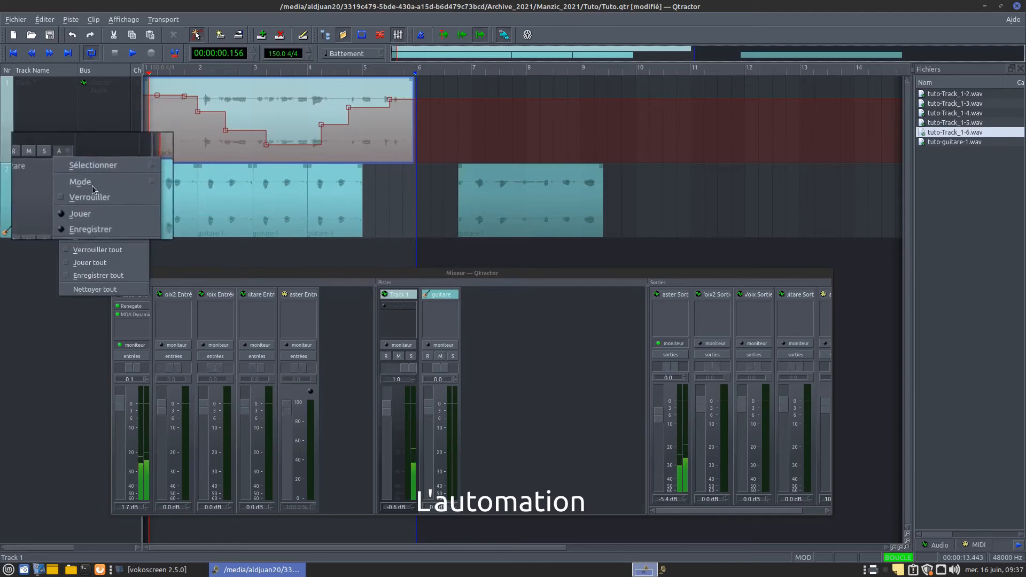
mouse_move(92, 181)
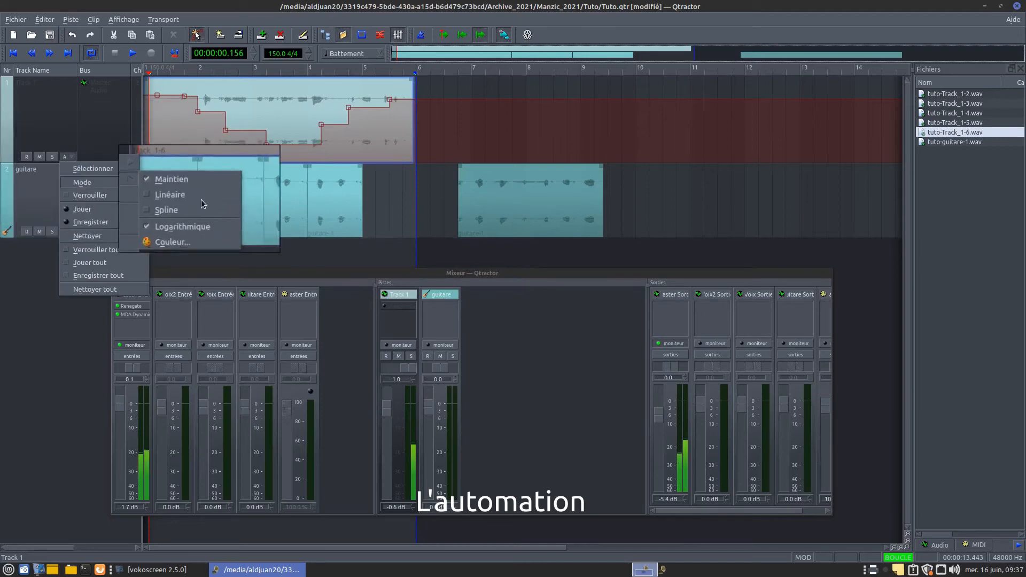
left_click(164, 208)
- Enable playback of Track 1's Gain automation and listen to it from the start, muting the guitare track
left_click(9, 55)
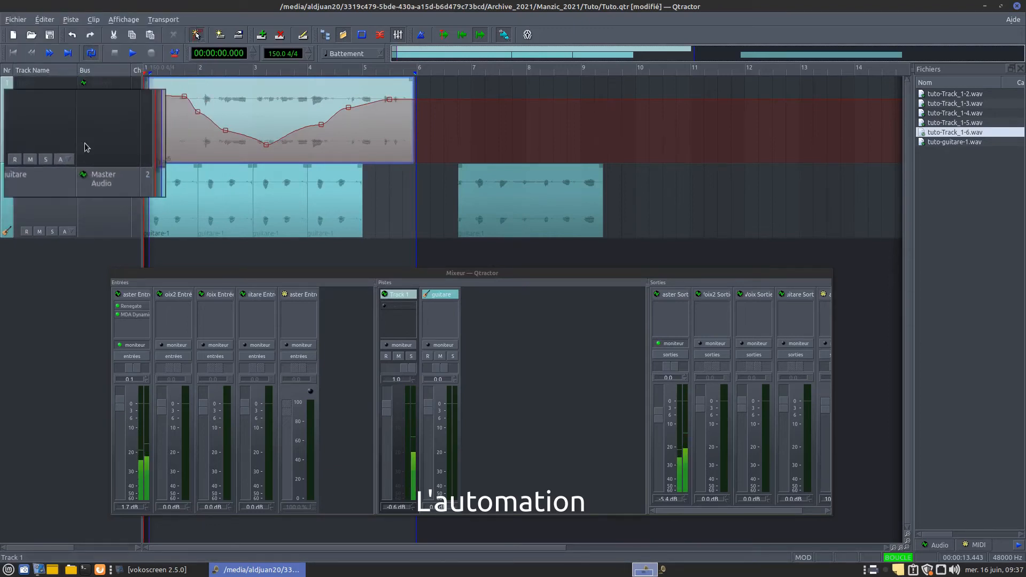
left_click(72, 156)
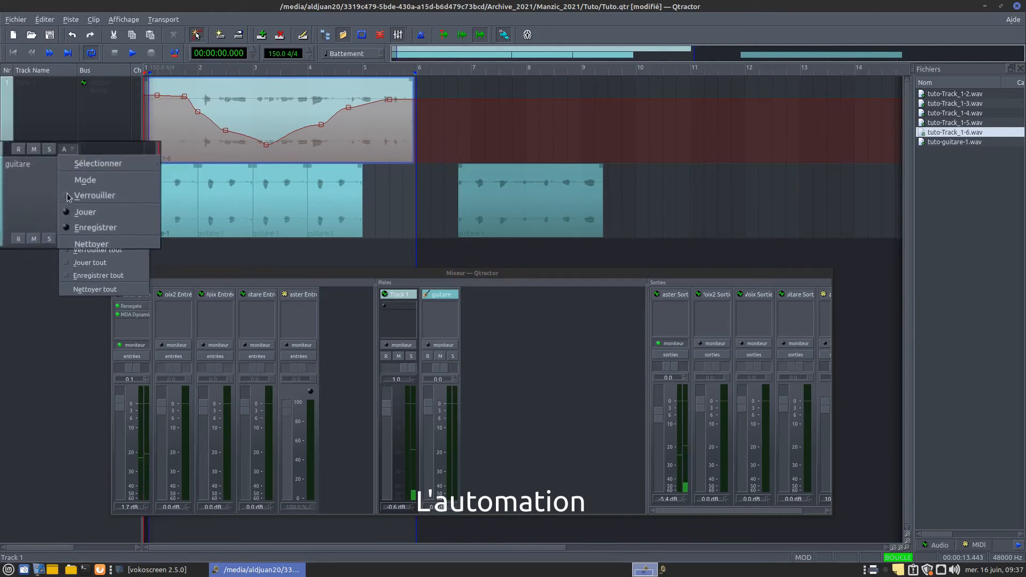
left_click(67, 210)
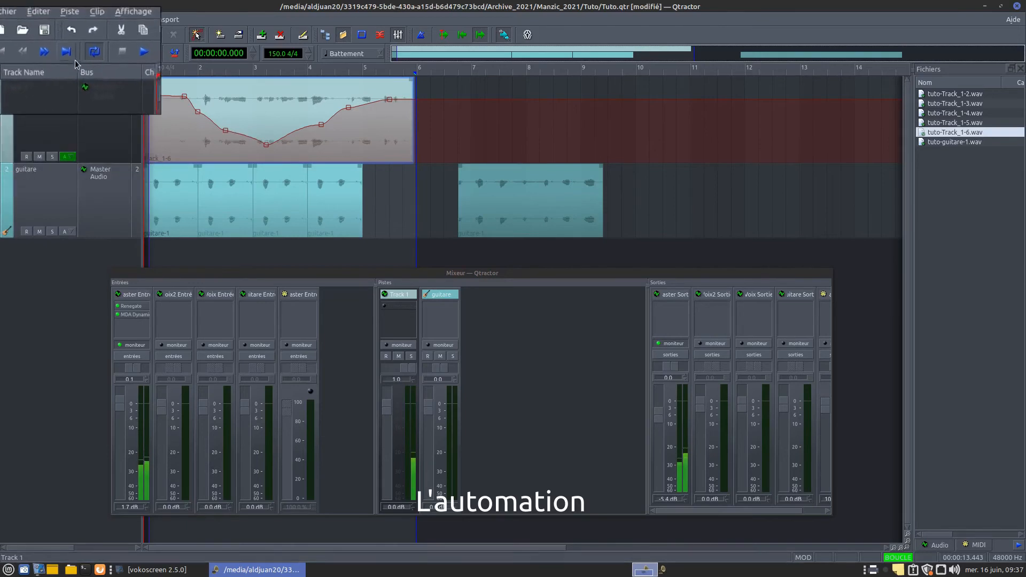
left_click(133, 53)
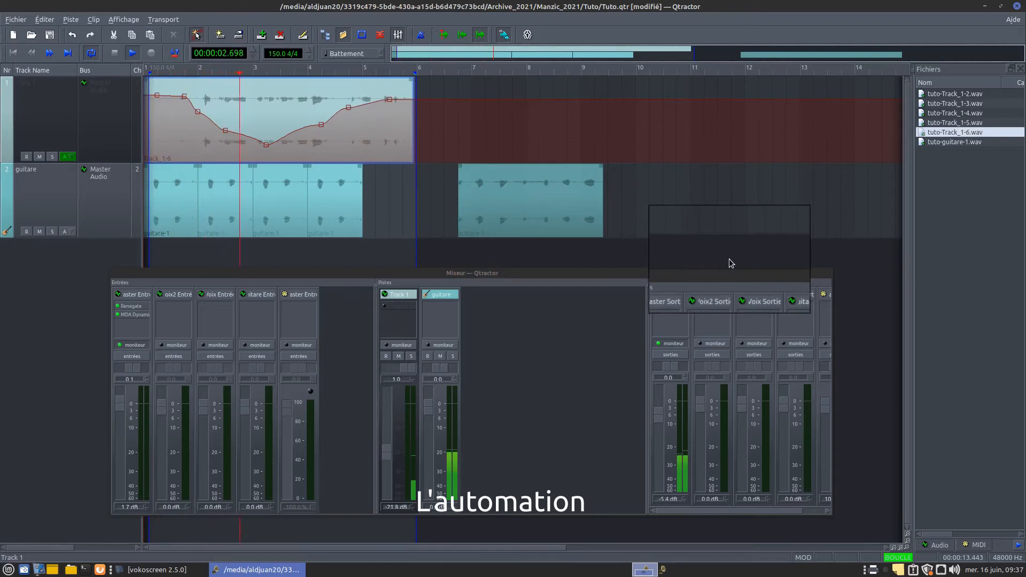
left_click(39, 231)
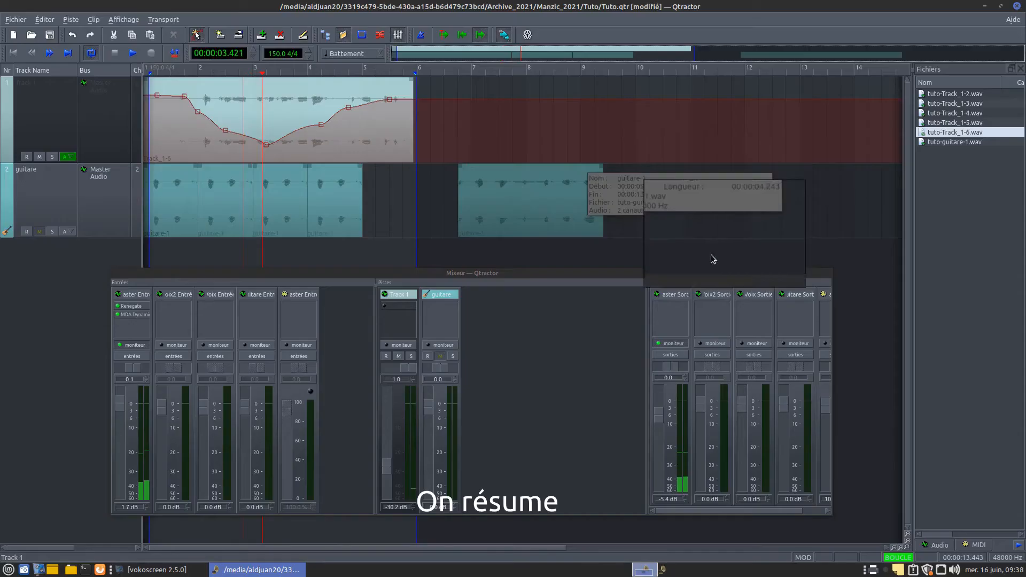
- Start adding a new track and create a Duplex audio bus named guit_2 with 1 channel
left_click_drag(550, 274, 567, 238)
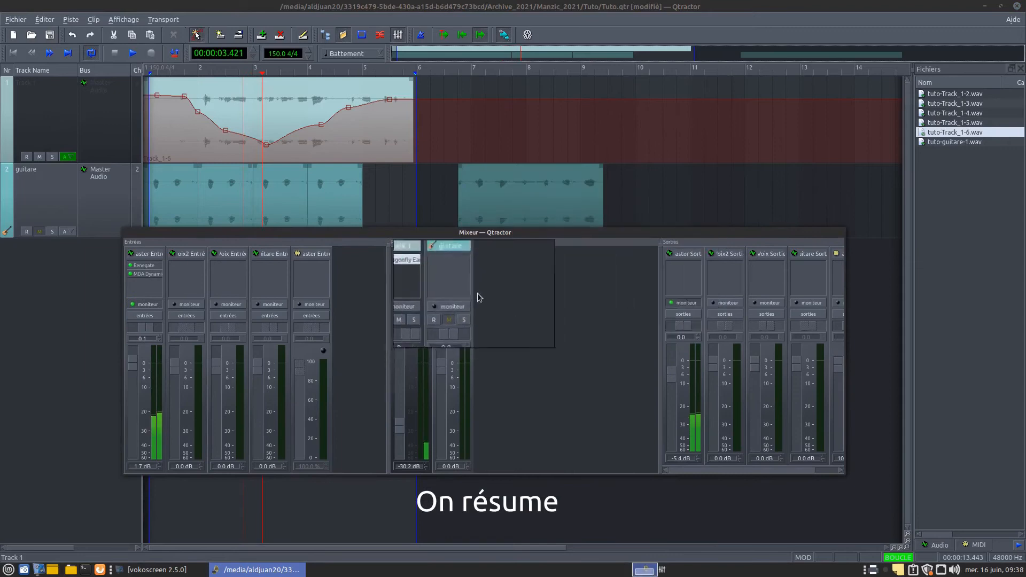
right_click(547, 297)
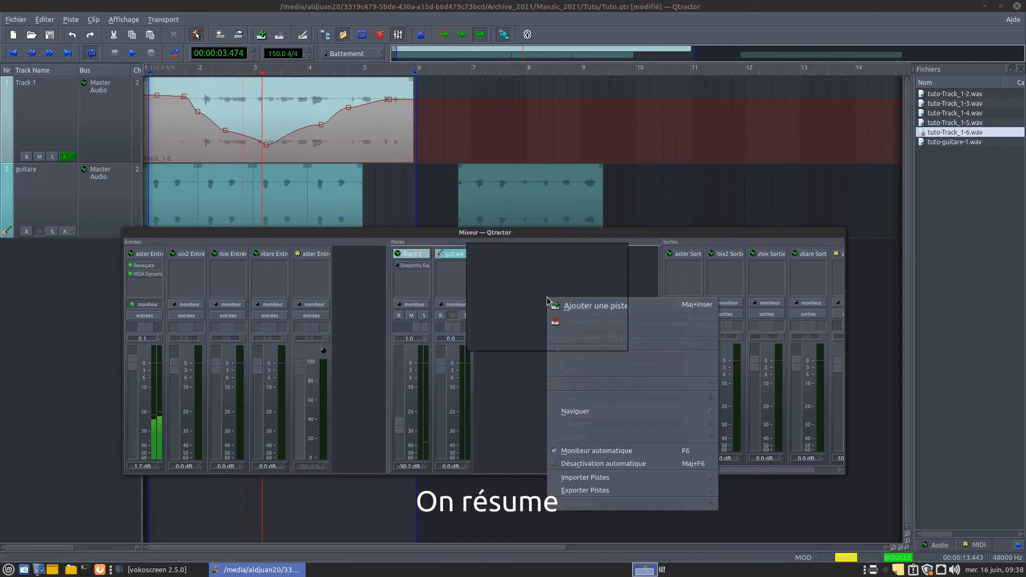
left_click(588, 305)
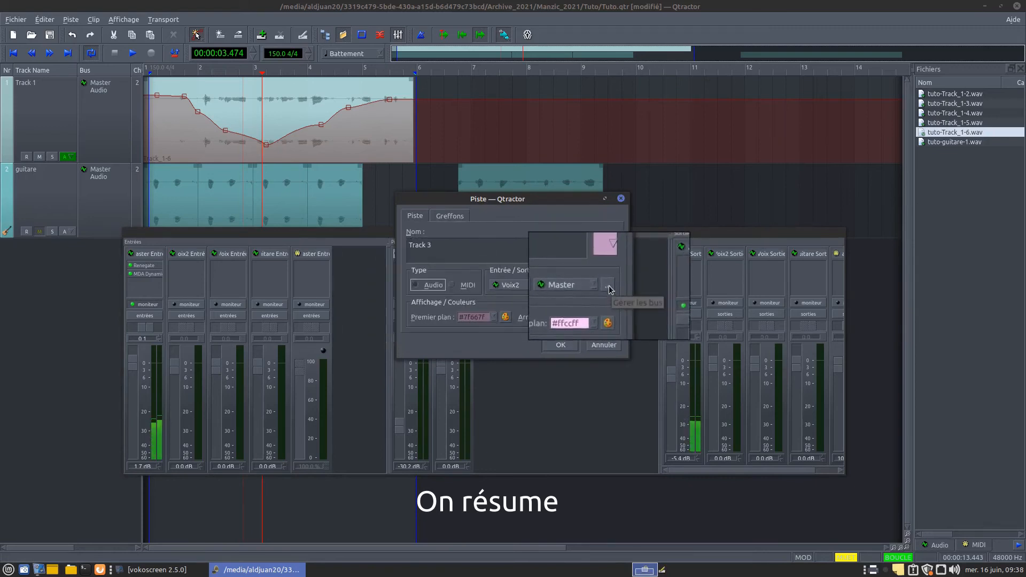
left_click(609, 286)
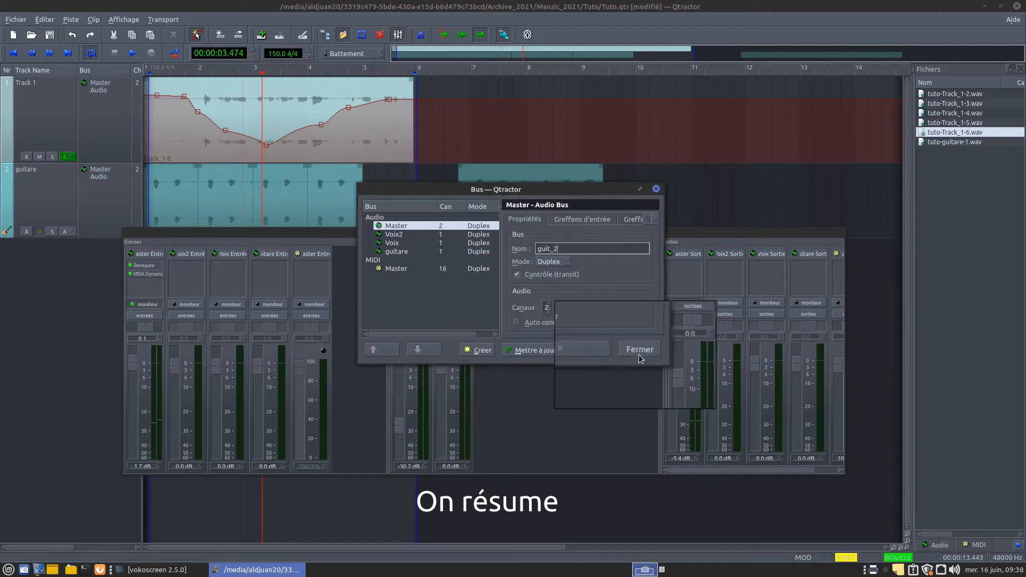
left_click(476, 350)
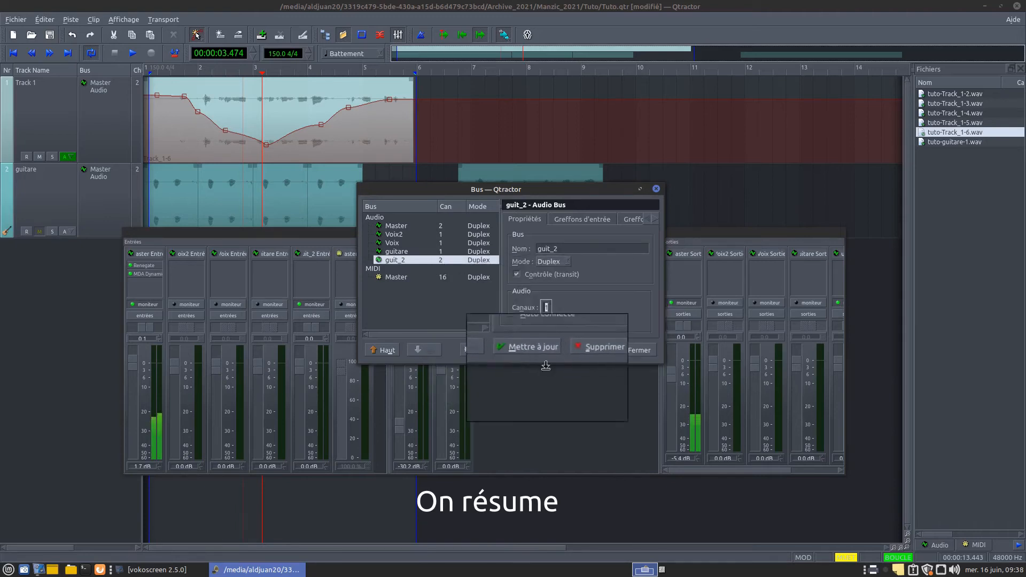
left_click(530, 350)
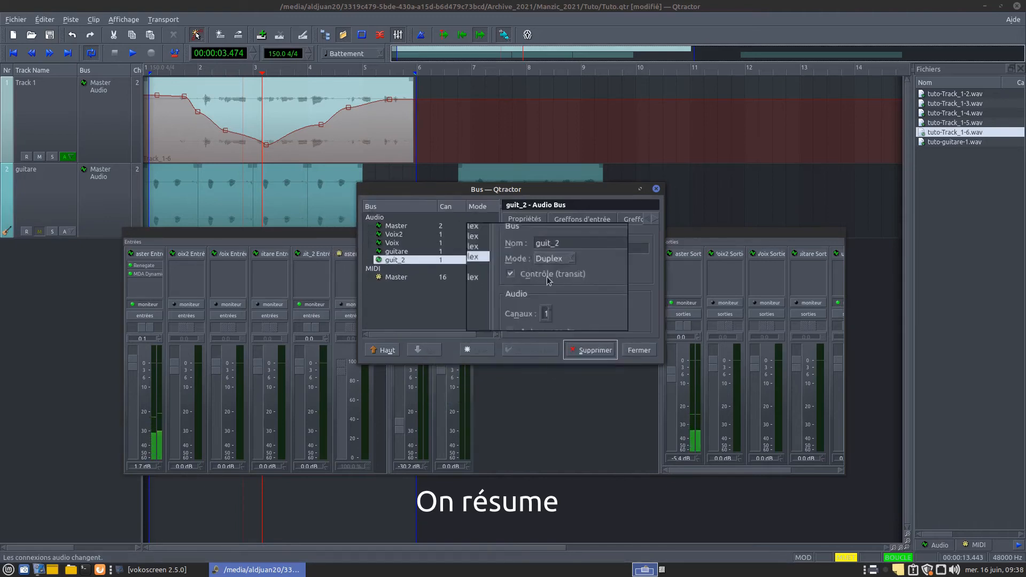
left_click(643, 348)
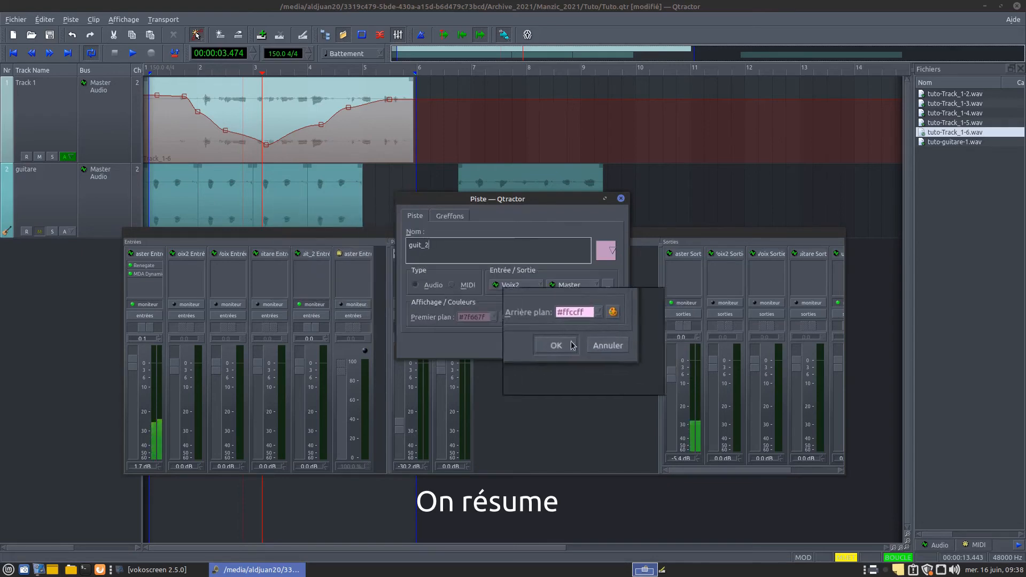
- Name the new track guit_2, give it the red guitar icon and create it
left_click(606, 250)
left_click(623, 342)
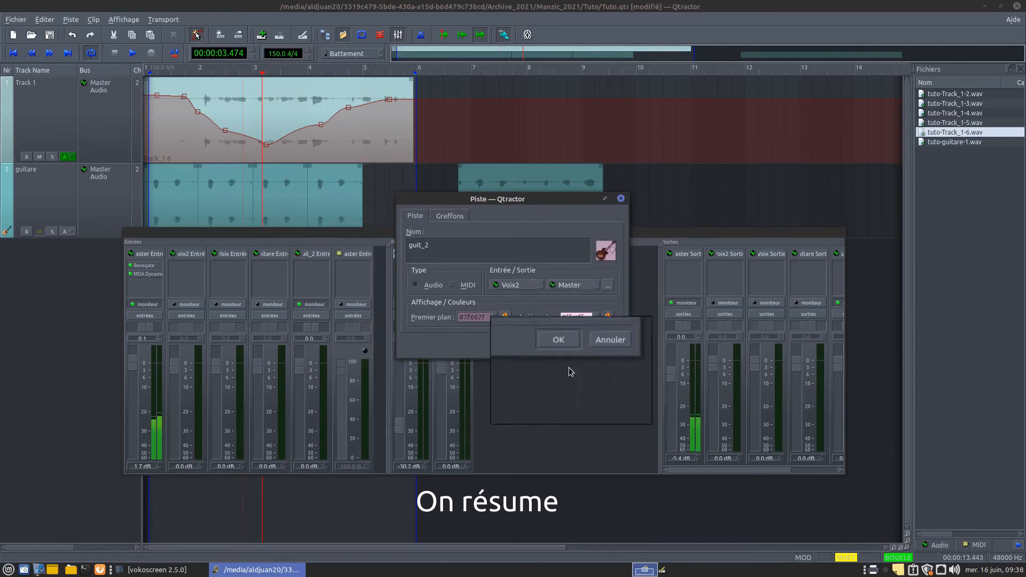
left_click(557, 343)
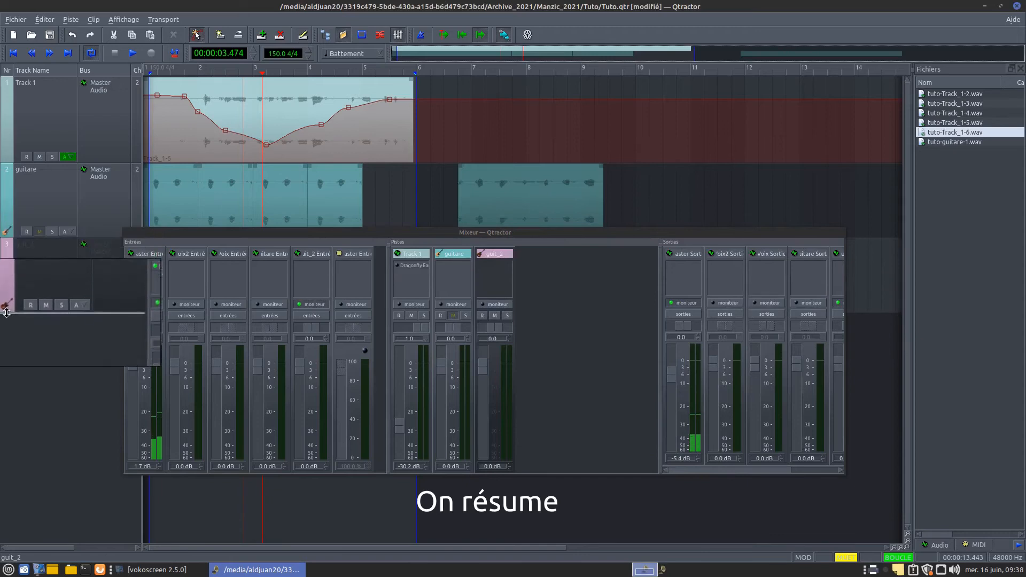
- Move the mixer clear of the track list and set the guit_2 track's input bus to Master
left_click_drag(220, 233, 372, 238)
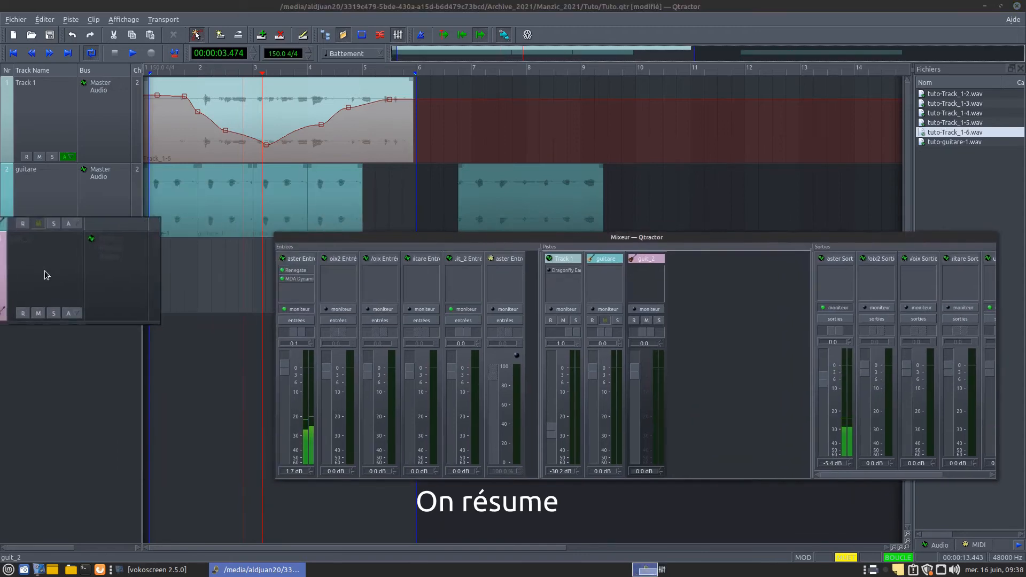
double_click(650, 260)
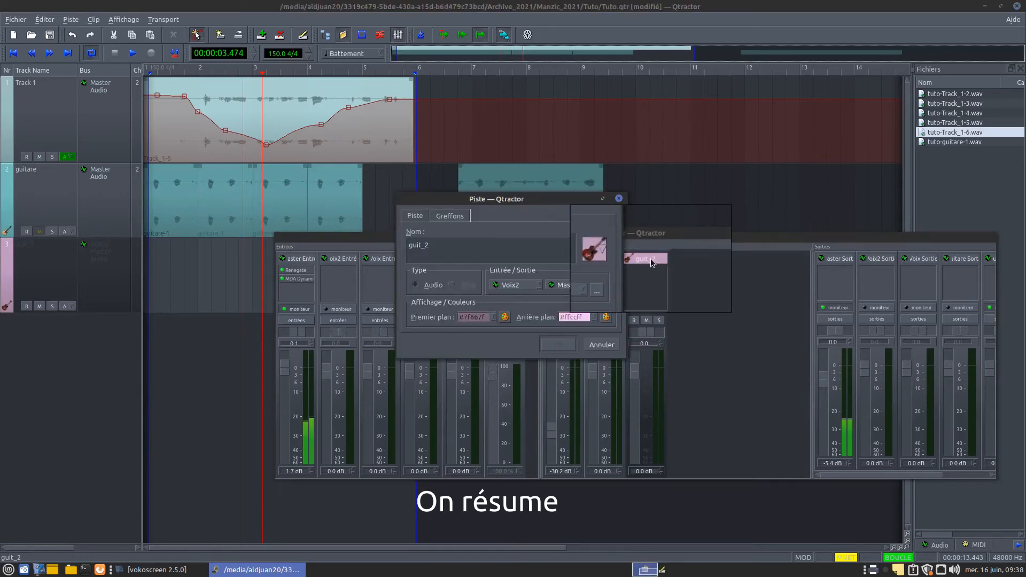
left_click(515, 287)
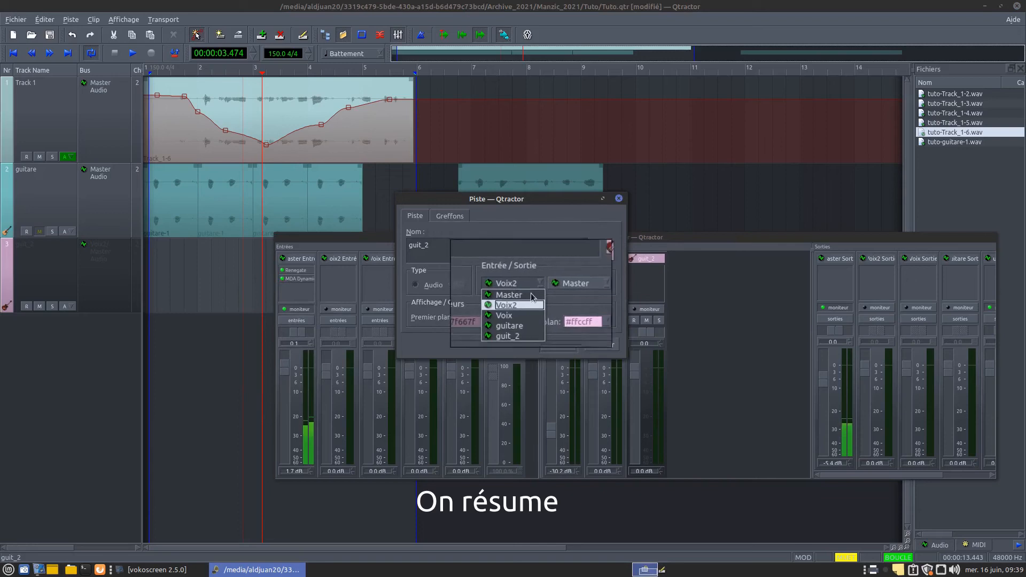
left_click(519, 295)
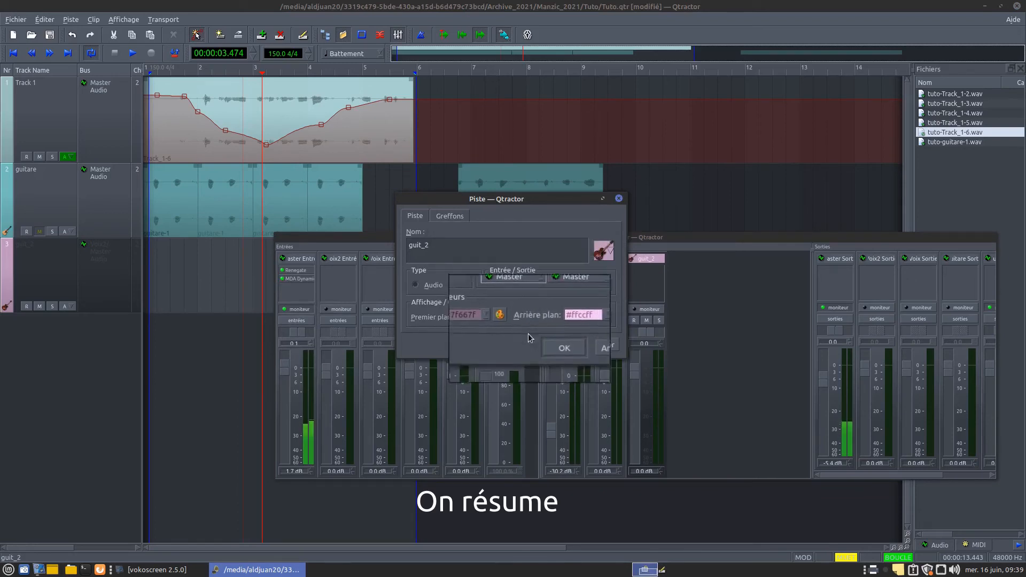
left_click(557, 346)
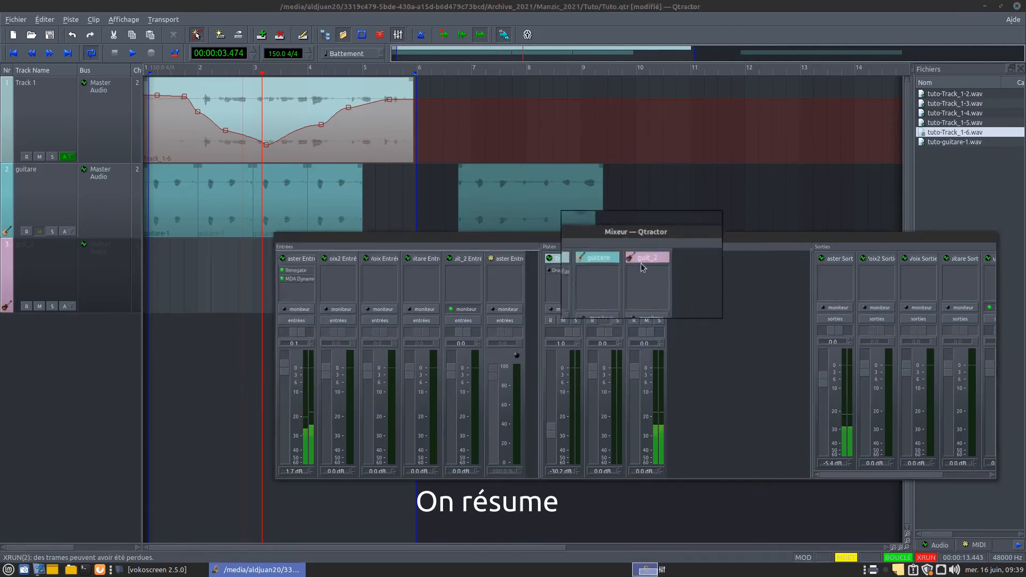
- Lower the mixer beneath the track lanes and set the guit_2 track's gain to 0.2 dB
left_click_drag(649, 239, 533, 283)
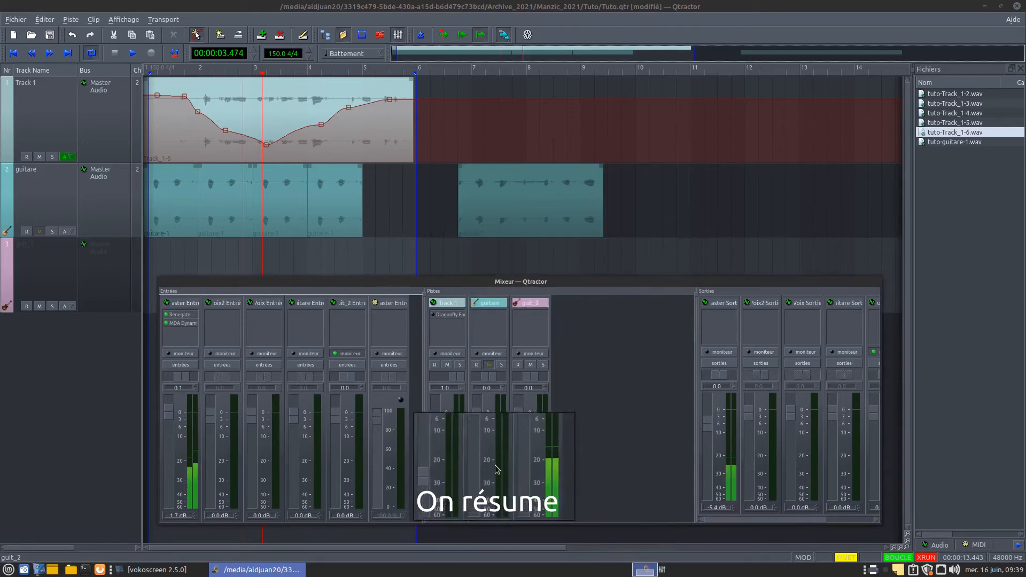
mouse_move(518, 419)
left_mouse_down()
mouse_move(521, 453)
mouse_move(519, 426)
left_mouse_up()
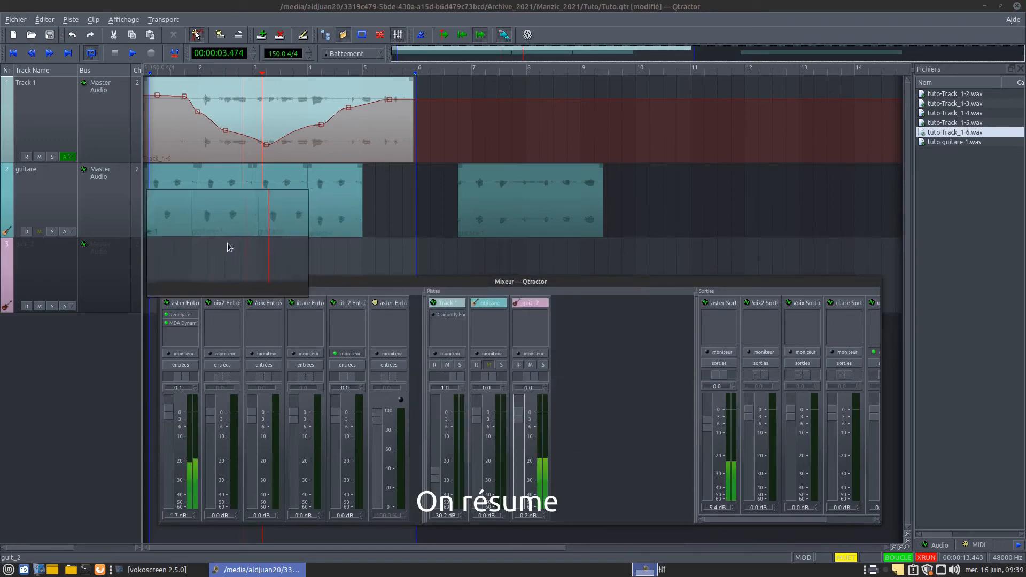
left_click_drag(394, 283, 363, 333)
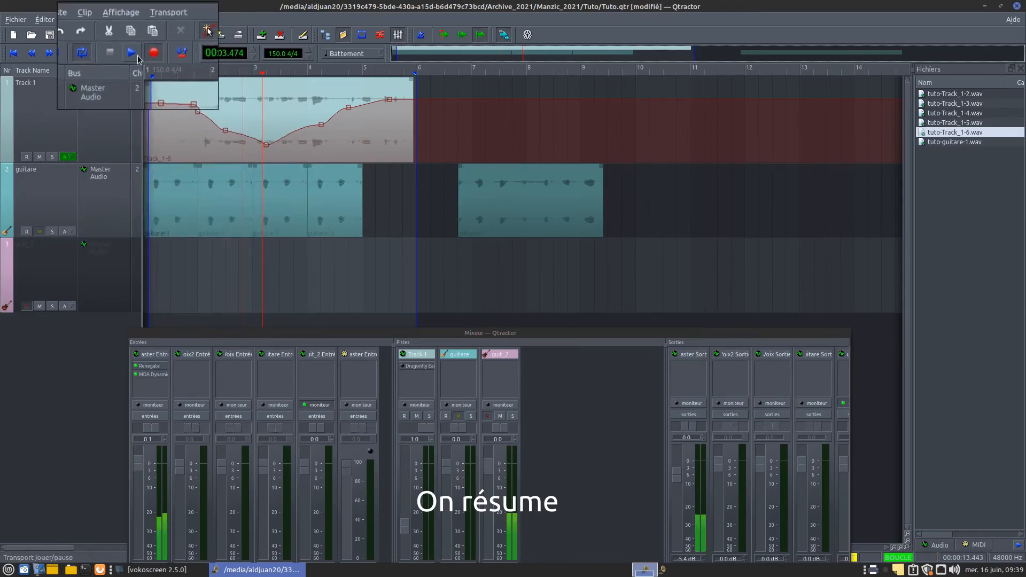
- Record a take of about 5.7 seconds on the guit_2 track, starting from 00:00:00.000
left_click(246, 74)
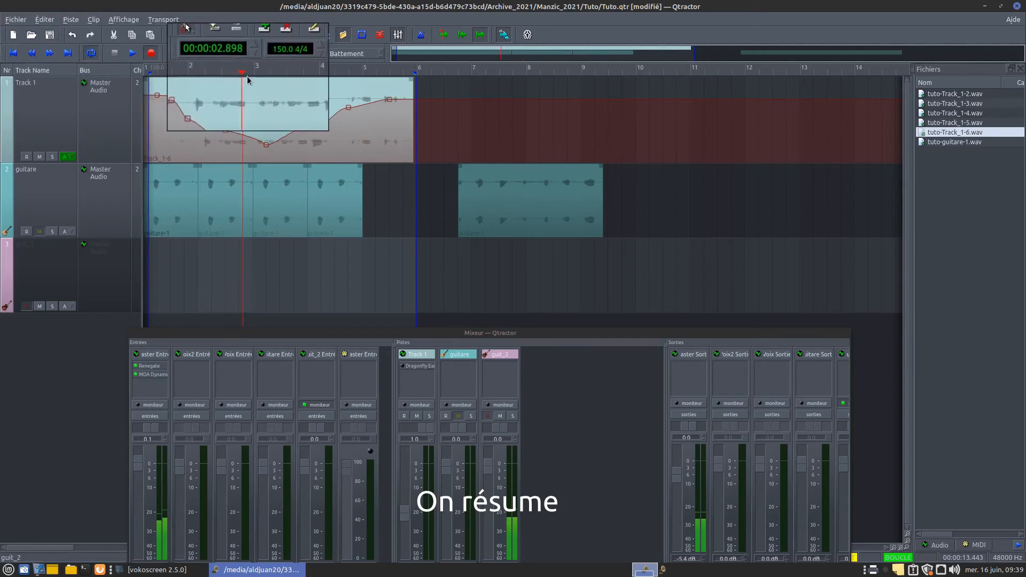
left_click_drag(247, 80, 147, 70)
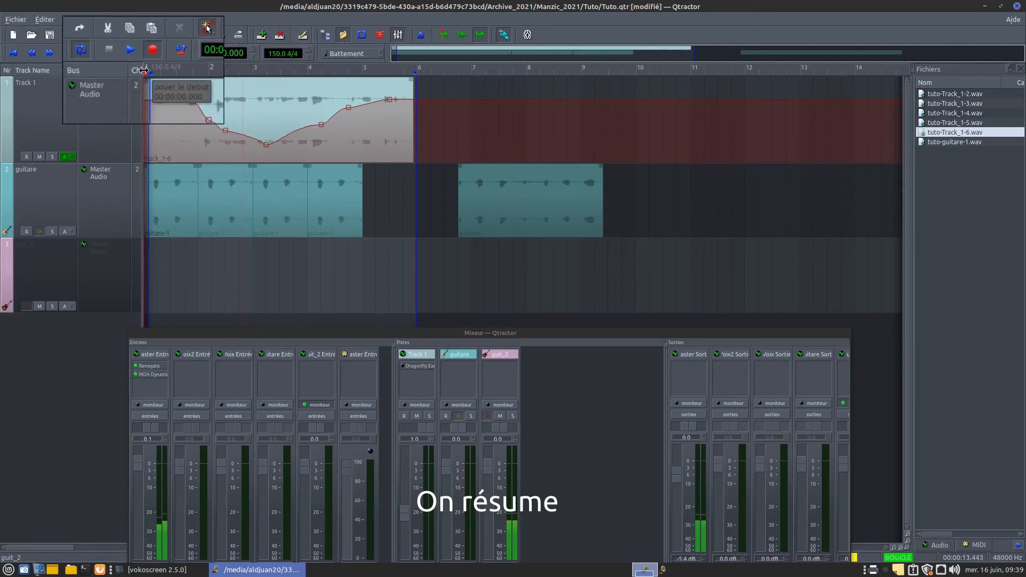
left_click(116, 54)
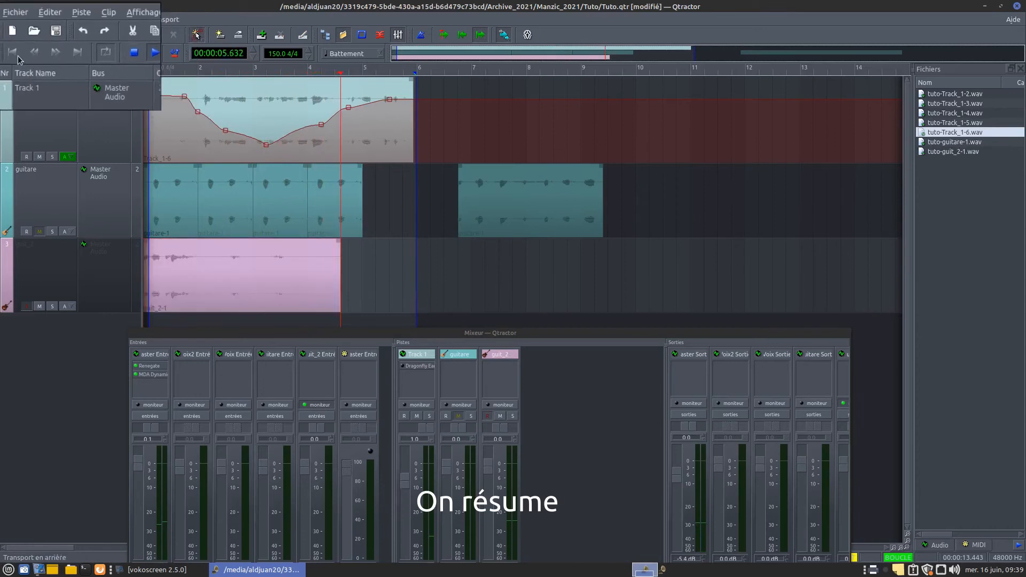
- Select the recorded guit_2 clip in Clip selection mode and place the playhead at 00:00:02.799
left_click(208, 269)
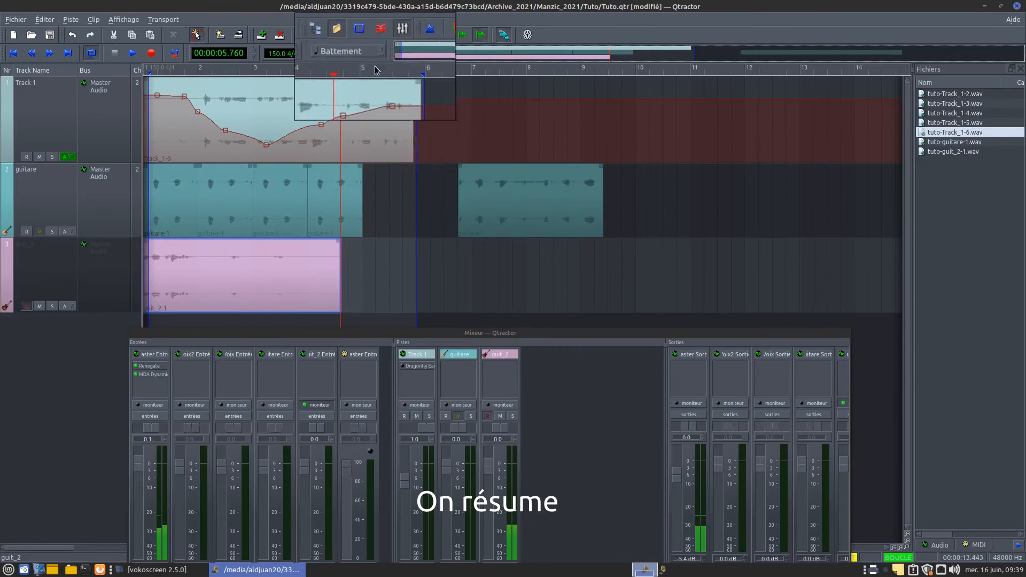
left_click_drag(507, 335, 553, 280)
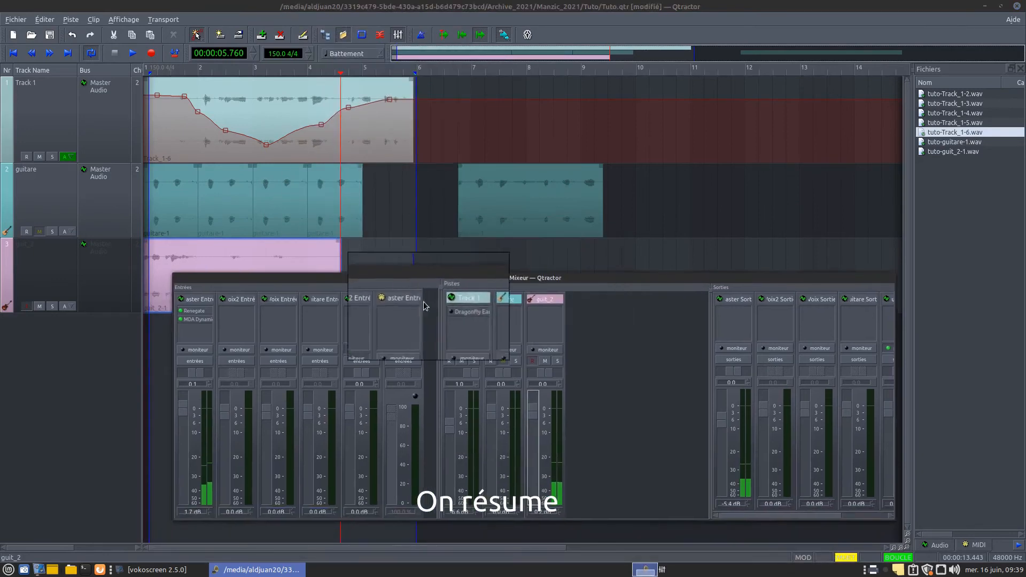
left_click_drag(396, 279, 369, 333)
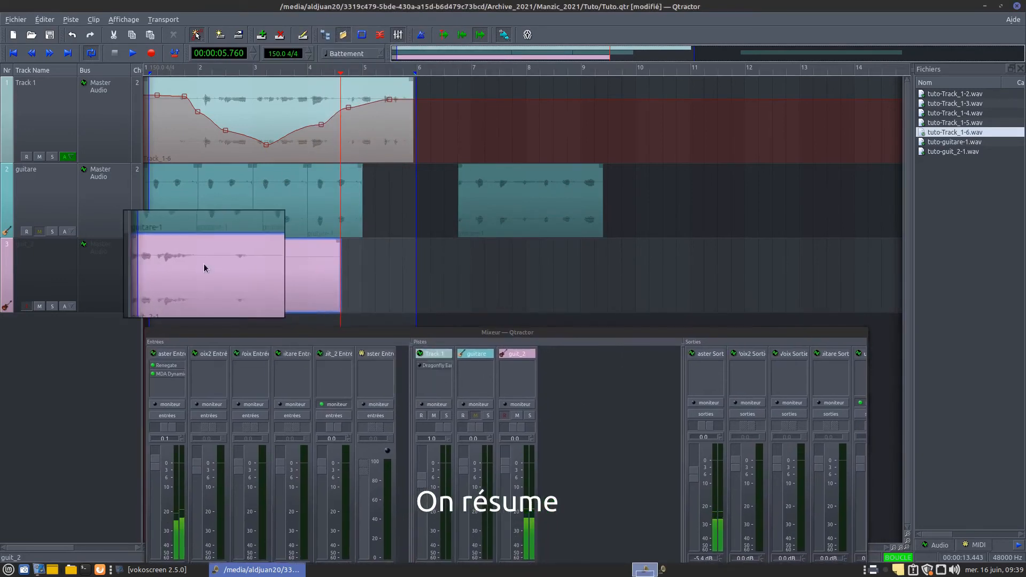
right_click(226, 262)
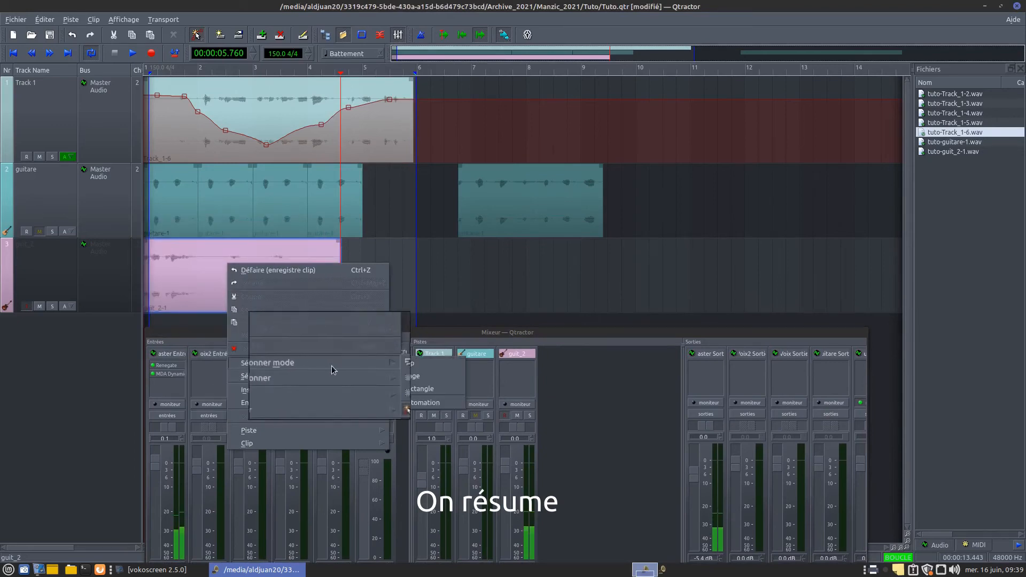
left_click(419, 363)
left_click(225, 280)
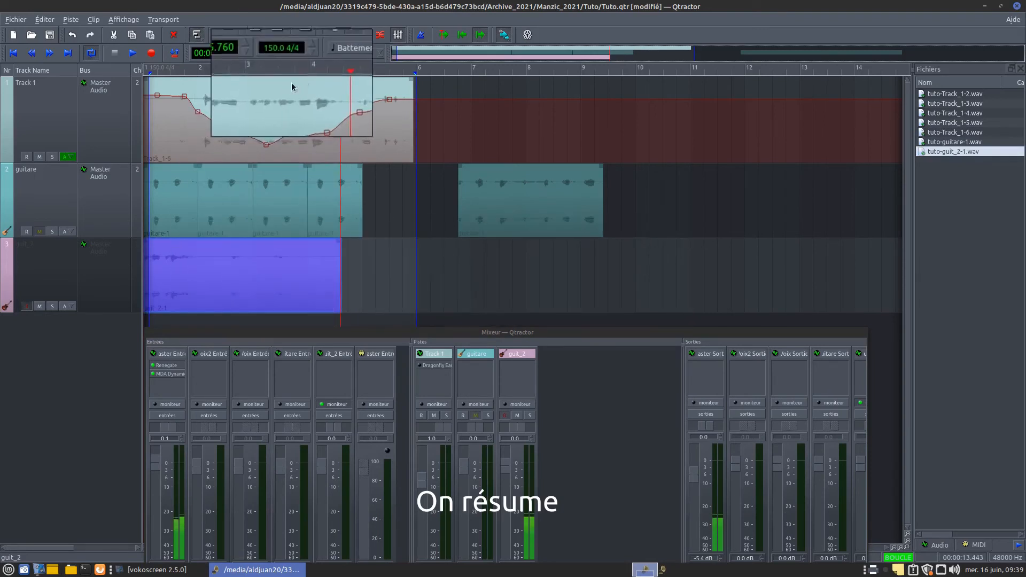
left_click_drag(341, 76, 236, 71)
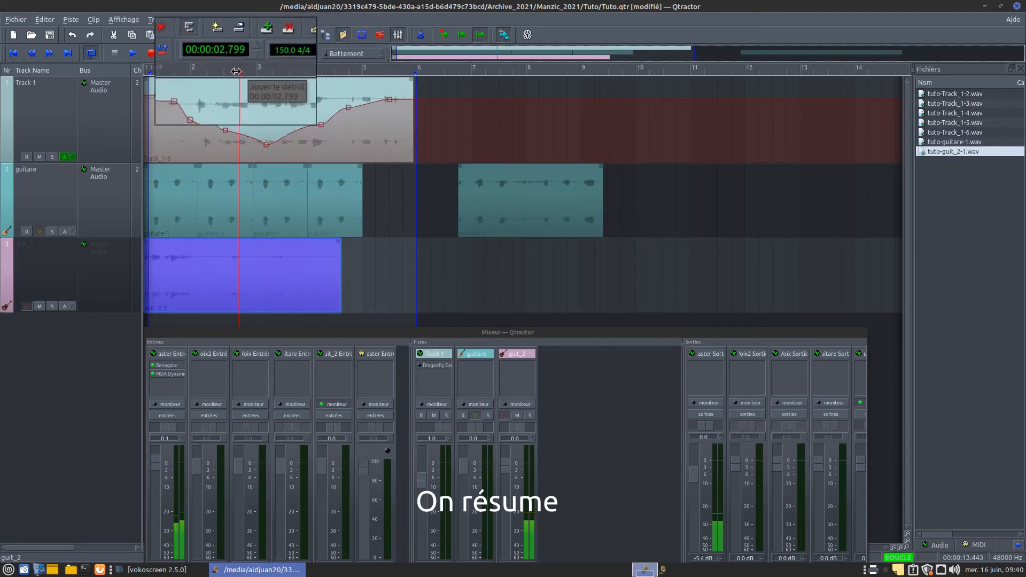
- Switch the selection mode to Automation and back to Clip, and reselect the guit_2 clip
right_click(273, 275)
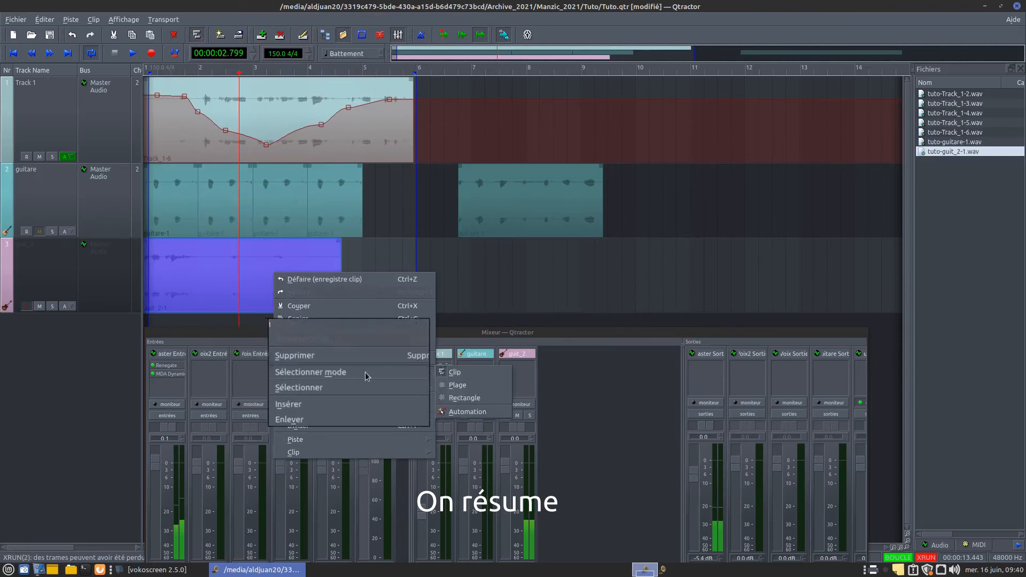
left_click(467, 411)
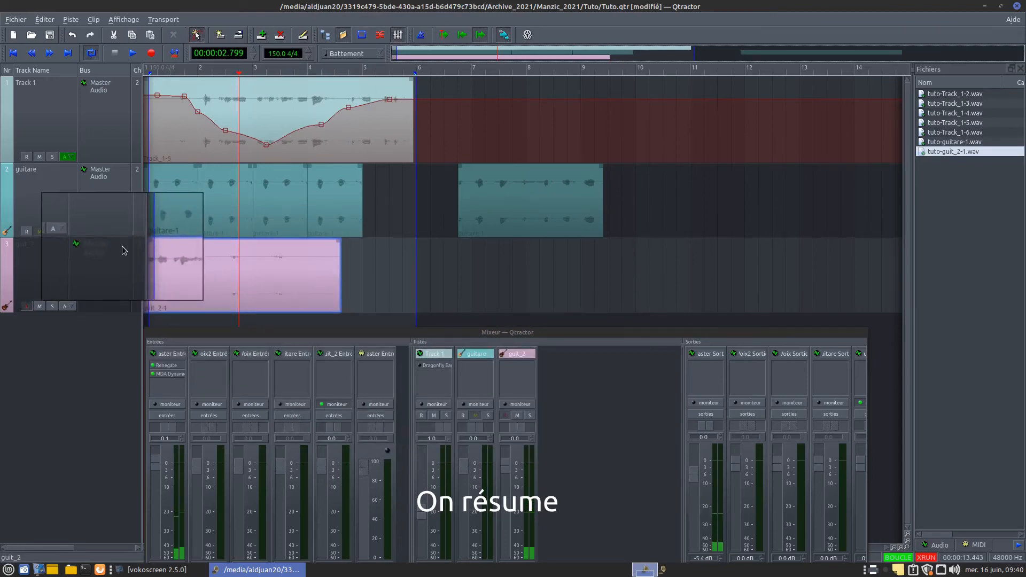
right_click(219, 265)
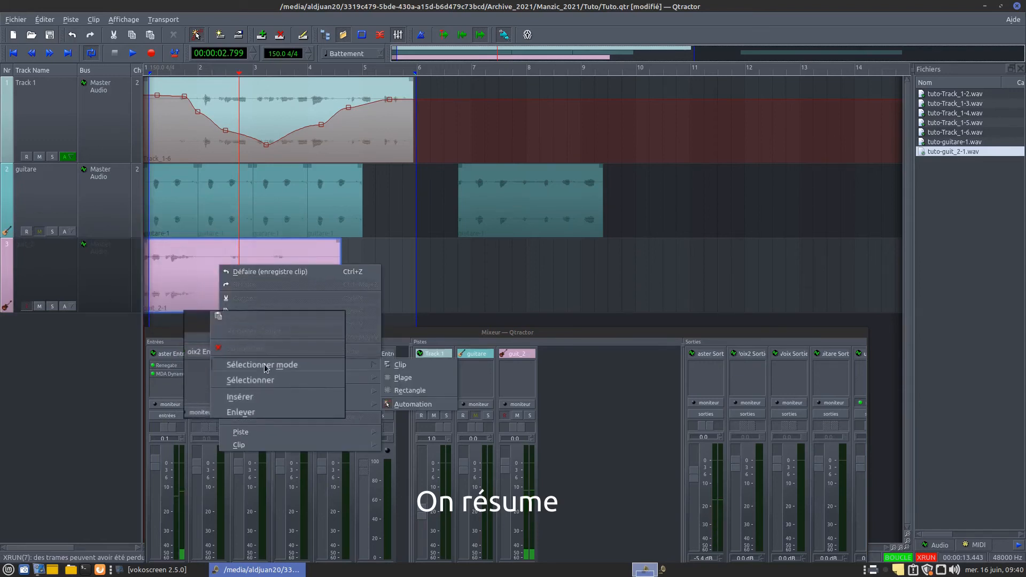
left_click(400, 365)
left_click(229, 290)
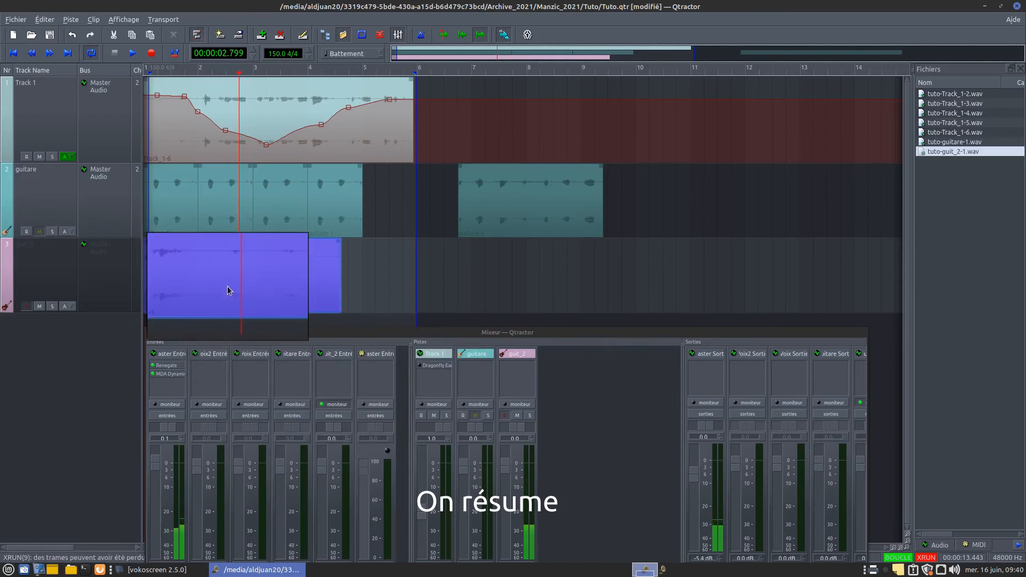
- Split the selected guit_2 clip at the playhead
right_click(245, 276)
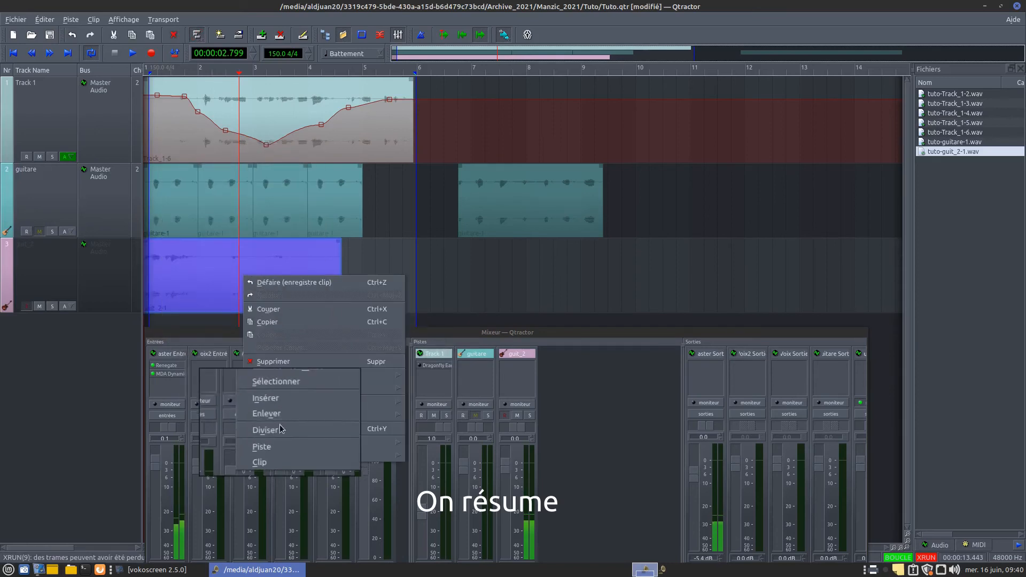
mouse_move(263, 455)
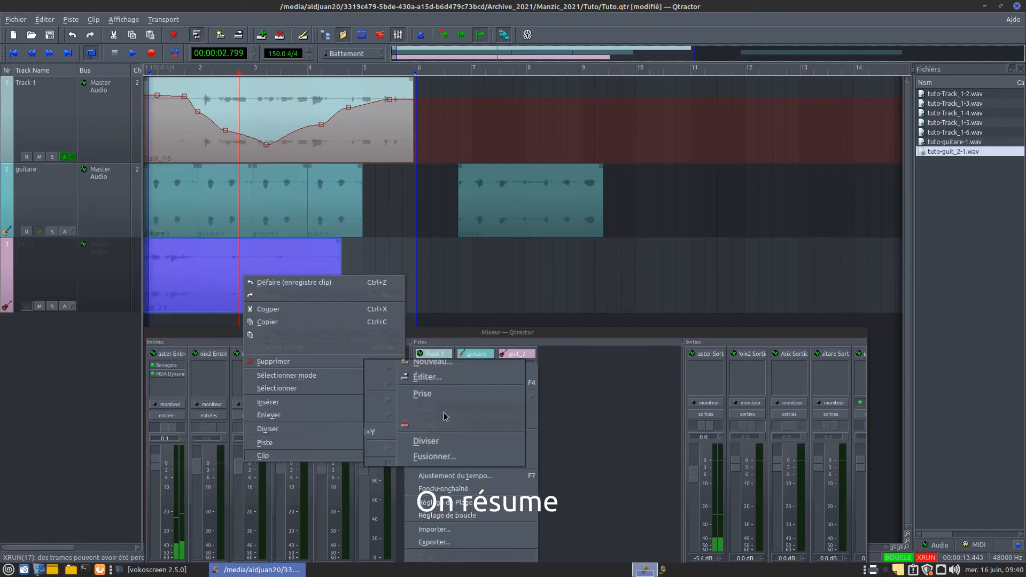
left_click(441, 436)
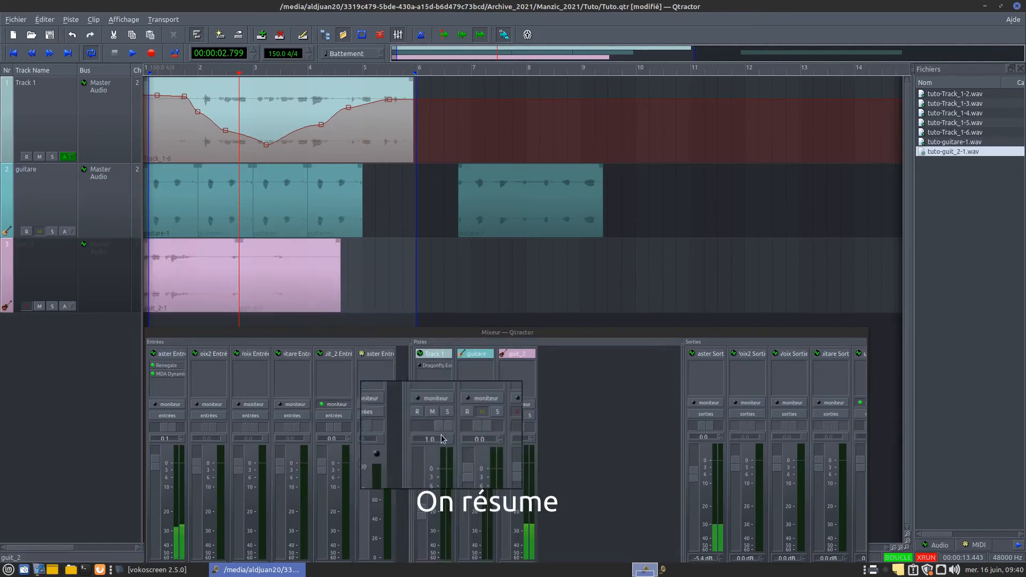
- Move the second part of the split guit_2 clip to bar 7 and select the first part
double_click(270, 285)
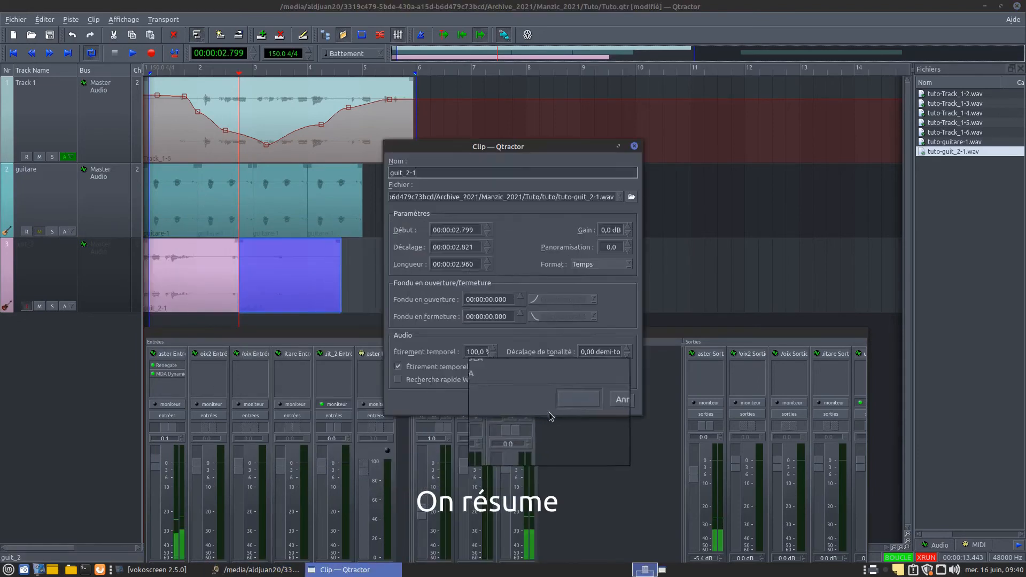
left_click(617, 401)
left_click_drag(306, 285, 517, 291)
left_click(184, 274)
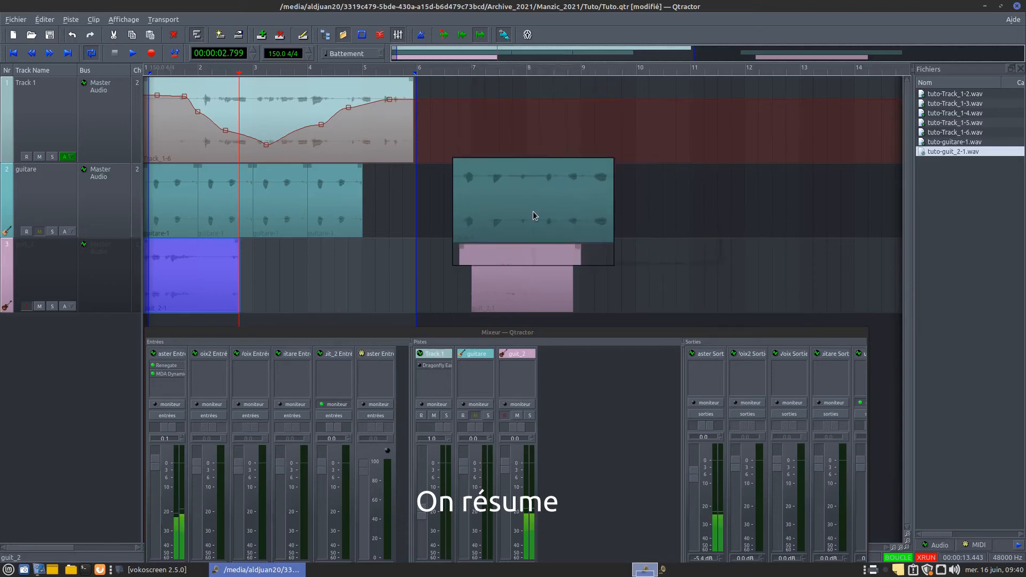
- Examine the audio bus list and the Master bus properties from a new track's settings, discarding all changes
left_click_drag(563, 333, 556, 291)
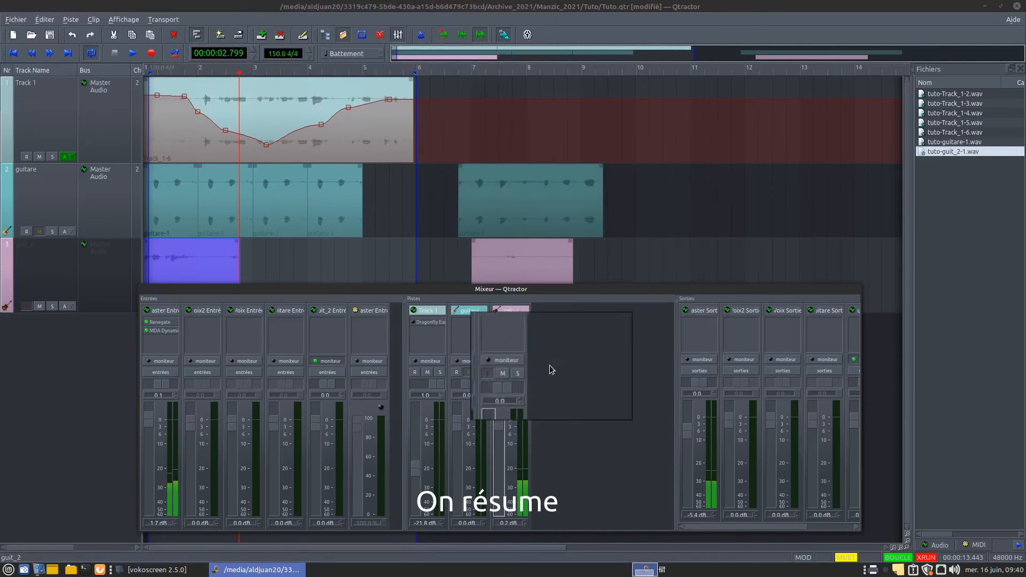
right_click(561, 341)
left_click(604, 351)
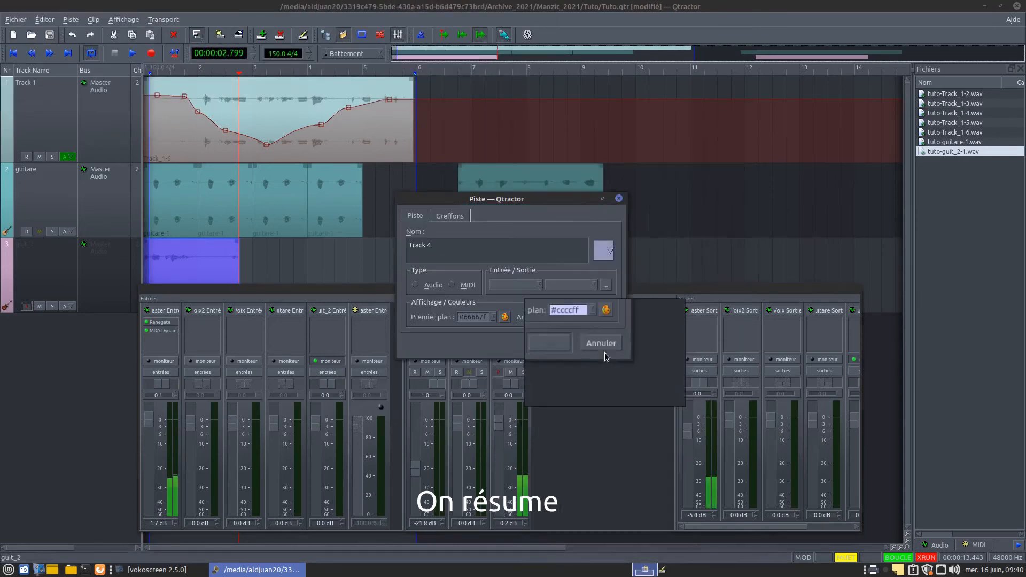
left_click(608, 286)
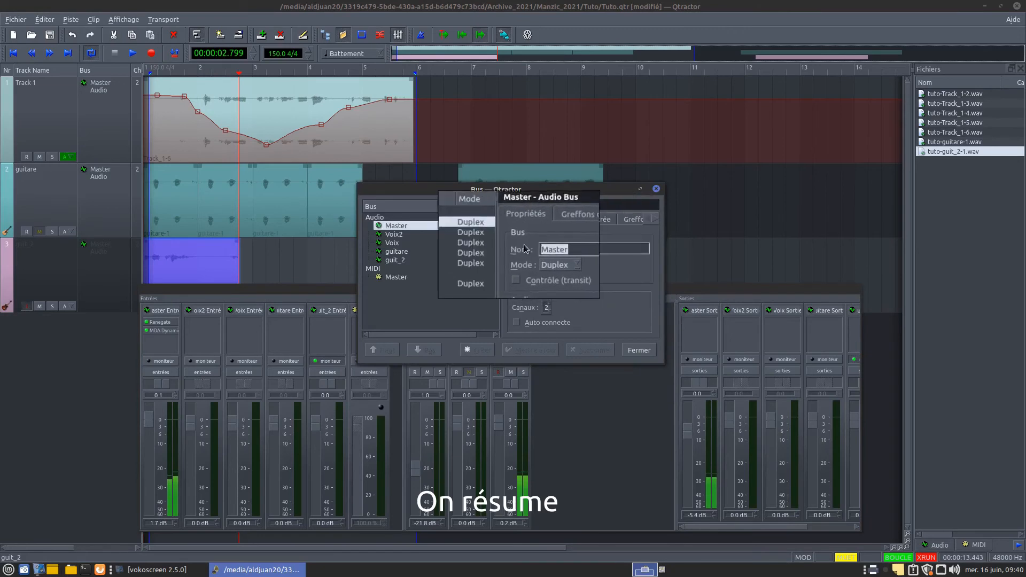
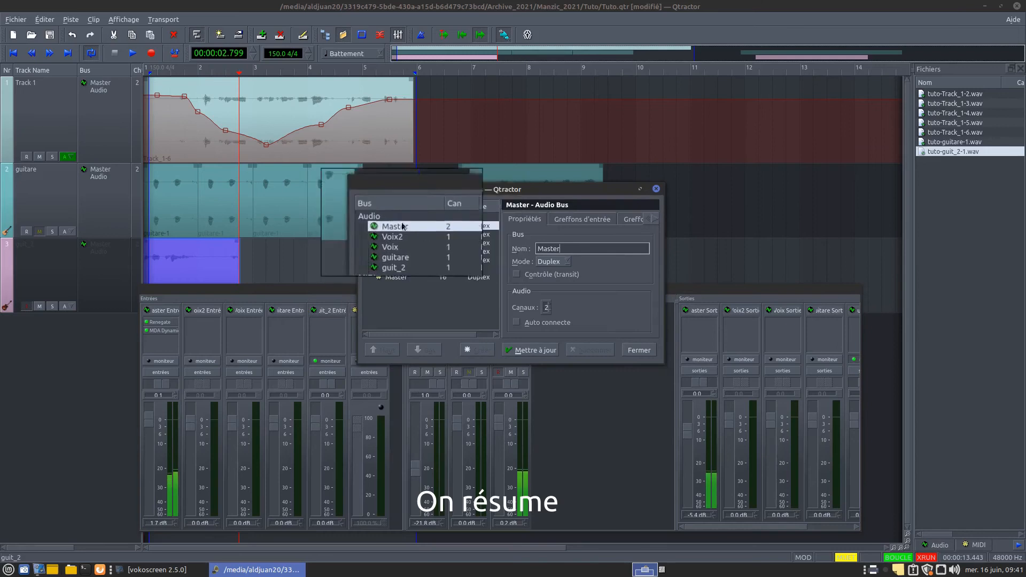
left_click(656, 189)
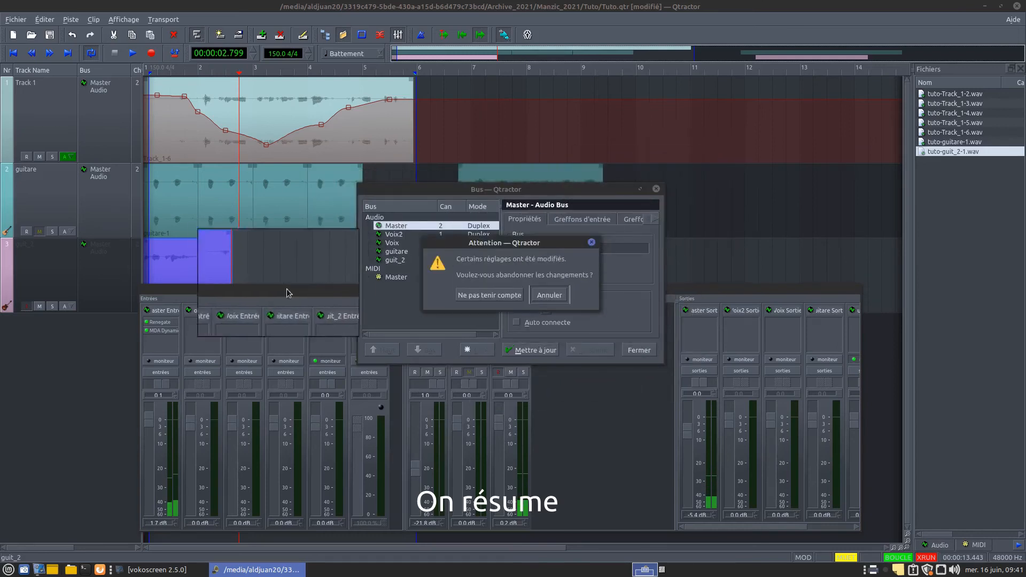
left_click(489, 295)
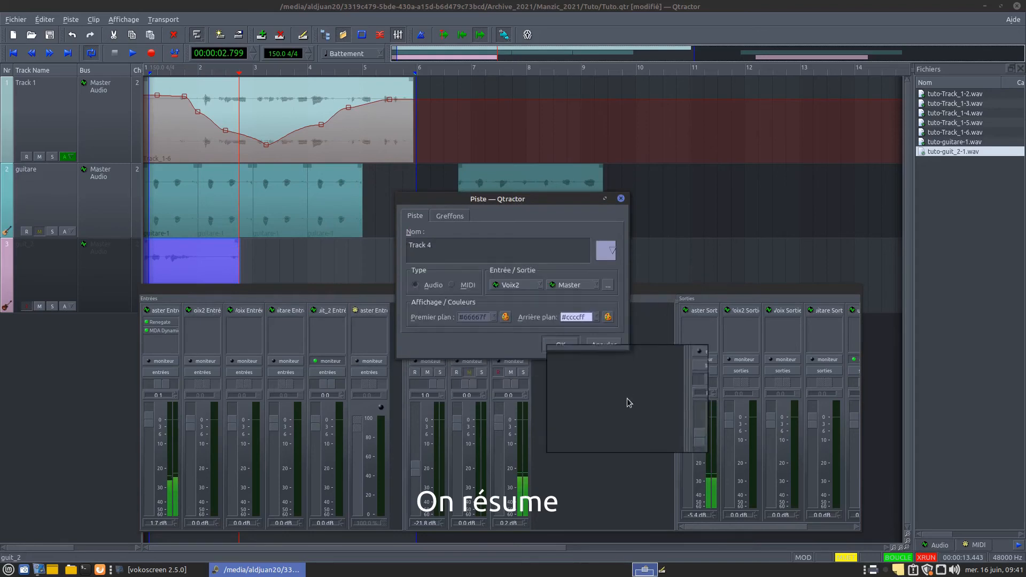
left_click(604, 349)
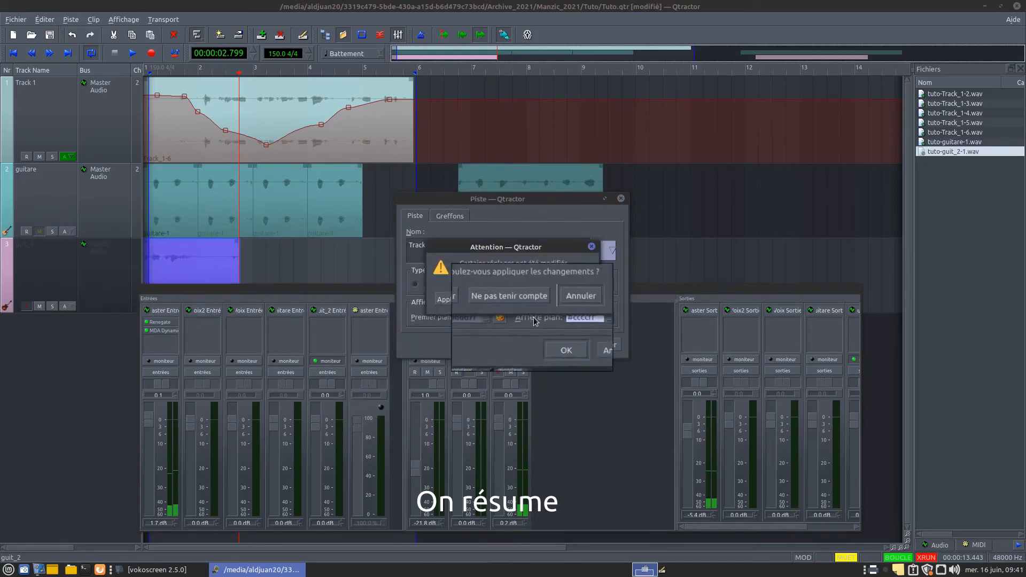
left_click(505, 300)
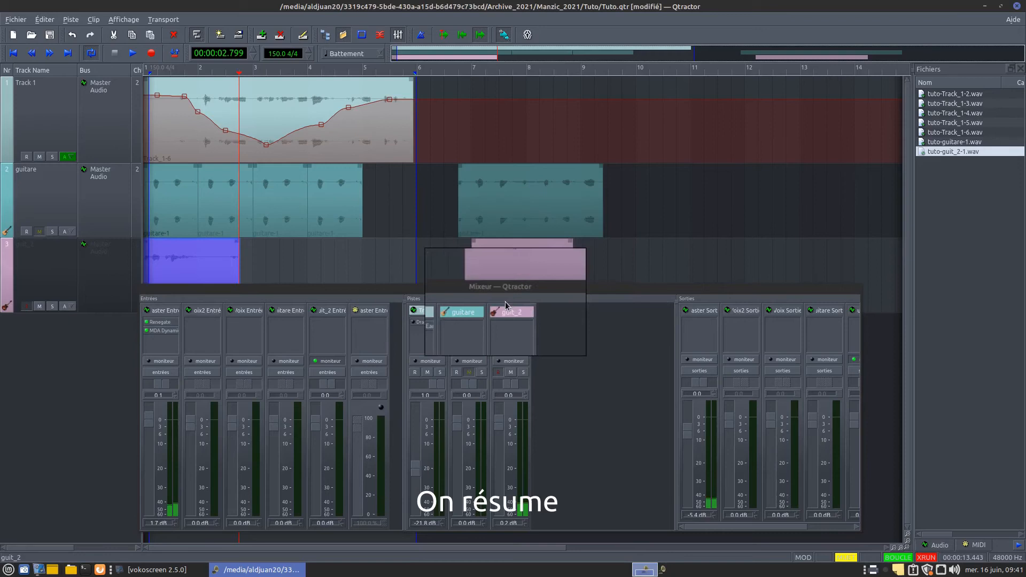
- Reposition the mixer over the lower tracks and disarm recording on the guit_2 track
left_click_drag(465, 291, 423, 321)
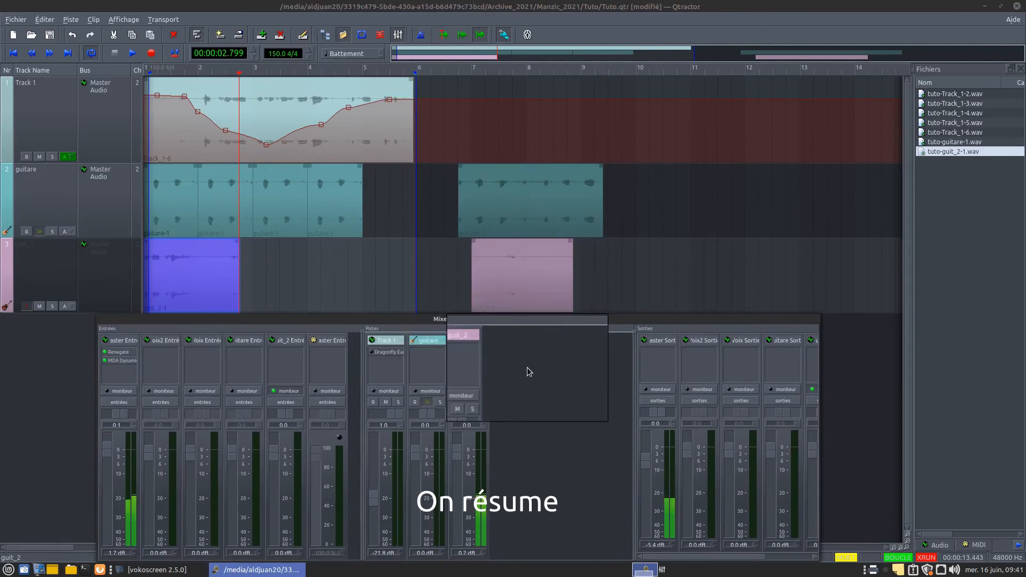
left_click_drag(452, 327, 463, 289)
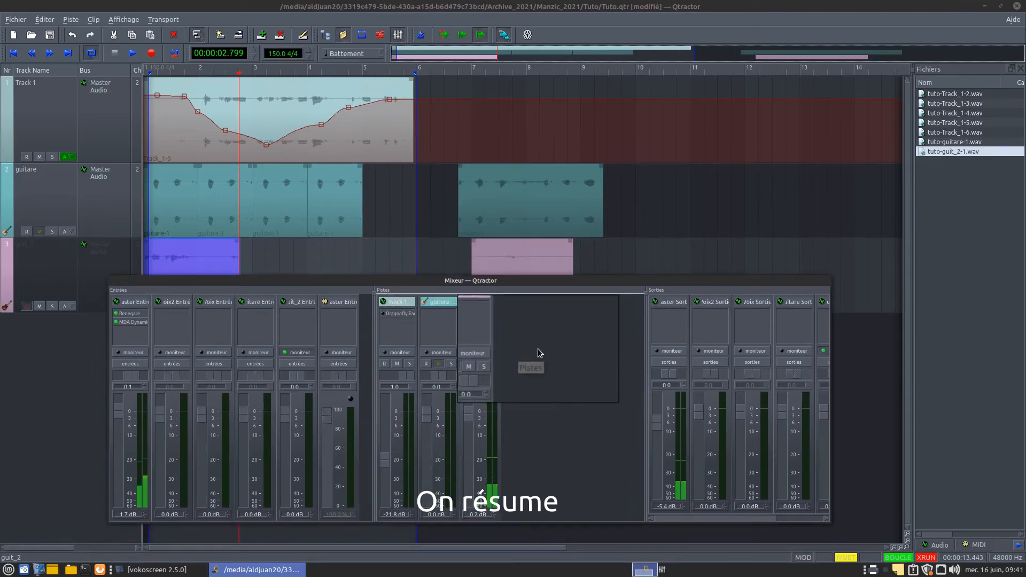
left_click(470, 366)
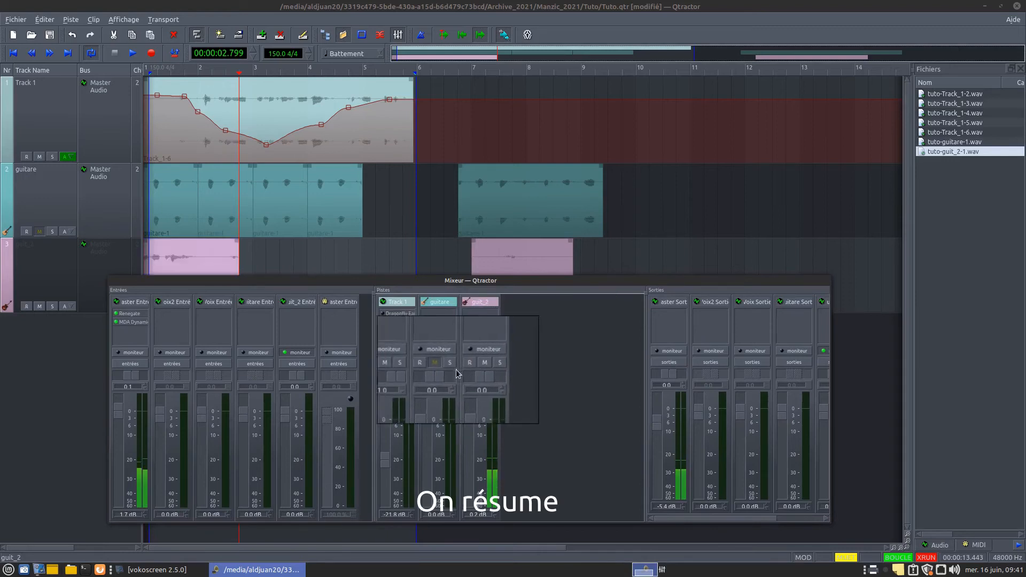
- Unmute the guitare track and toggle its solo on and off
left_click(437, 366)
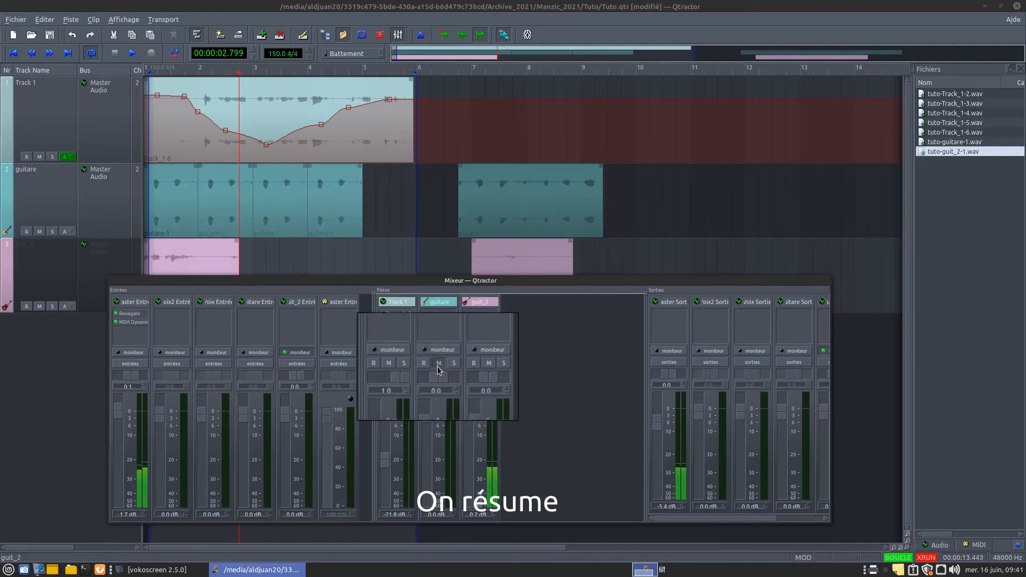
left_click(449, 365)
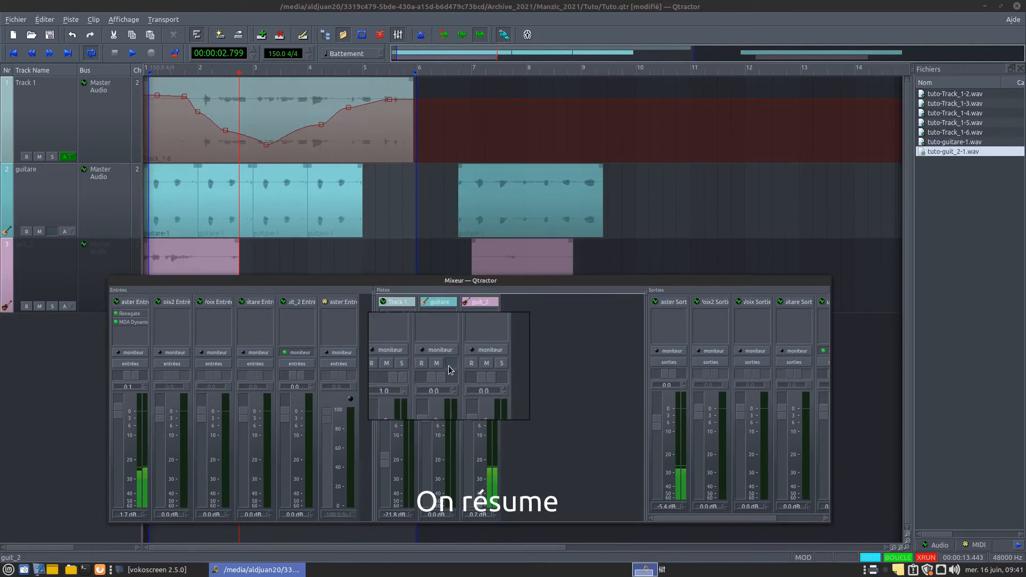
left_click(449, 365)
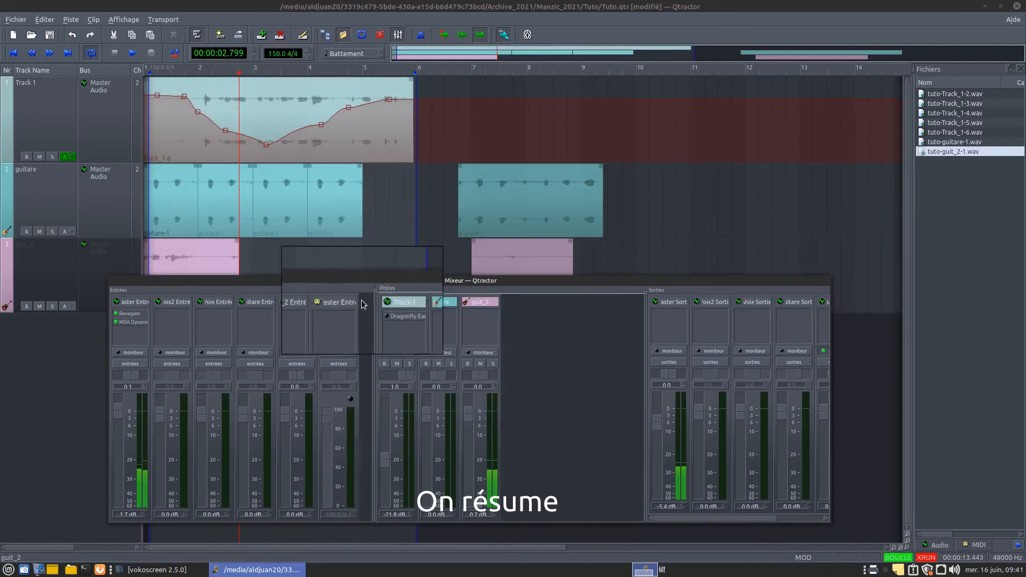
- Move the mixer below the guit_2 track and select the last of the four adjoining guitare clips
left_click_drag(368, 279, 385, 338)
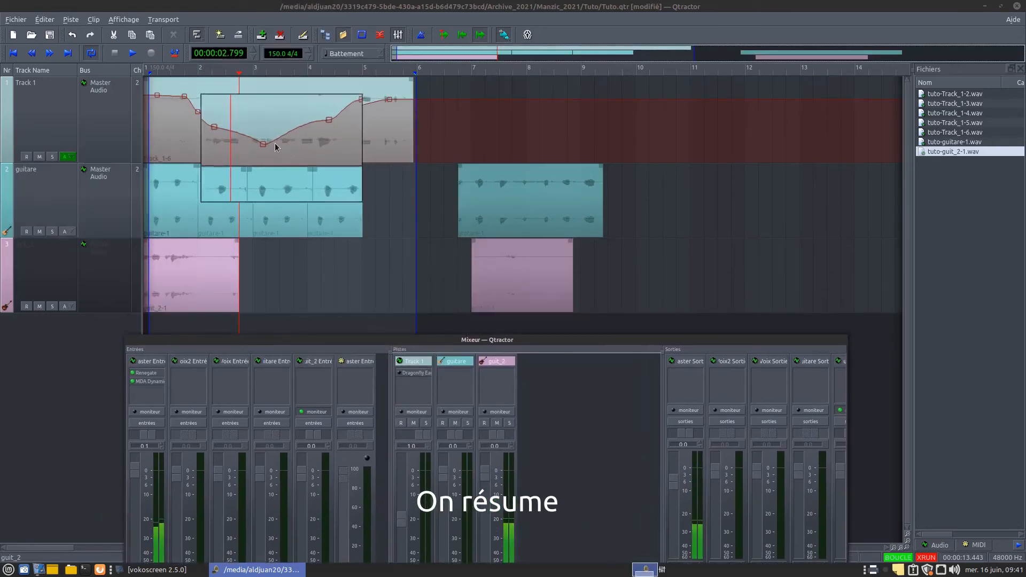
left_click(276, 205)
left_click(322, 206)
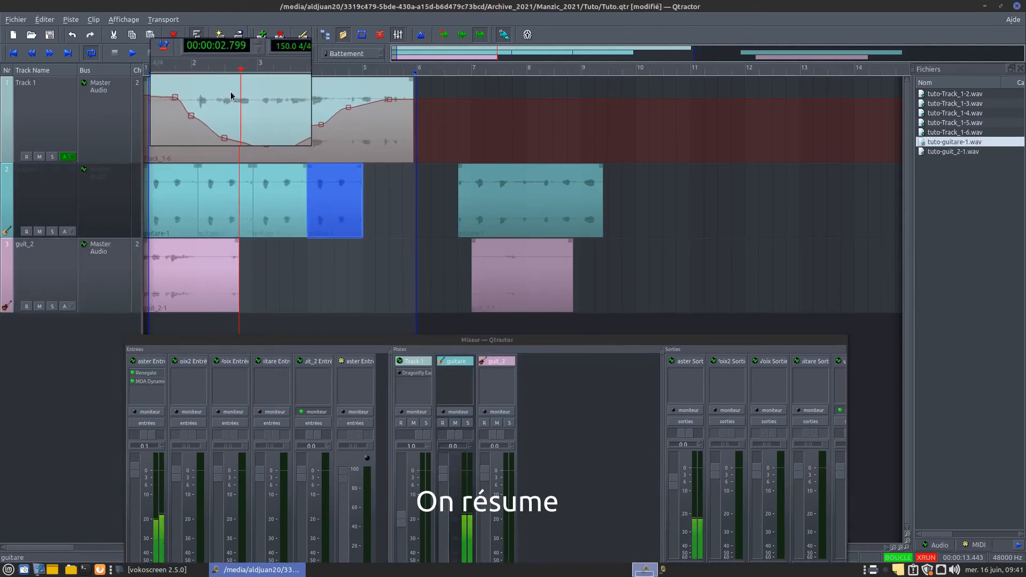
- Return the playhead to the start of the session and advance it to bar 4
left_click_drag(239, 74, 113, 76)
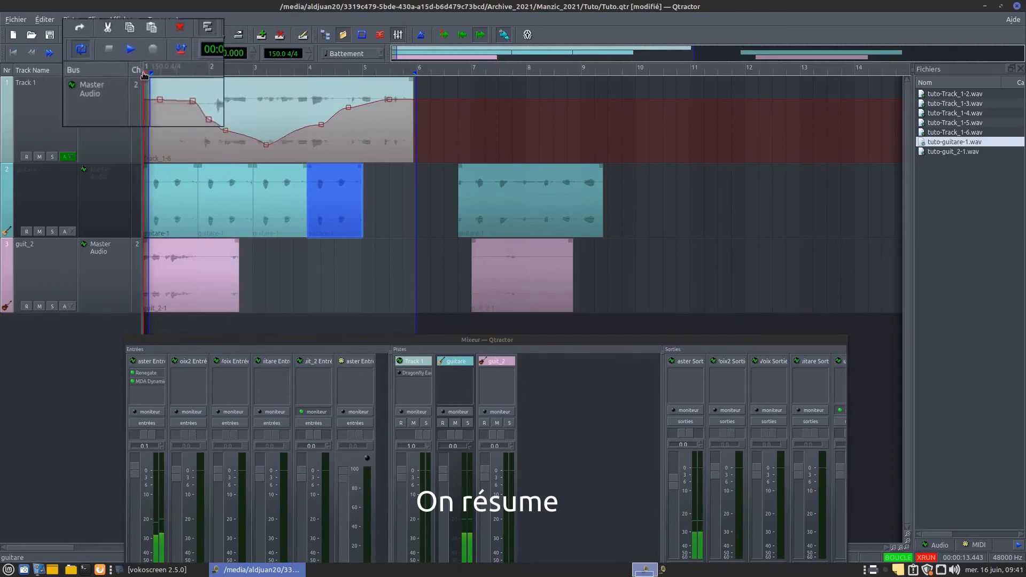
left_click_drag(147, 75, 307, 75)
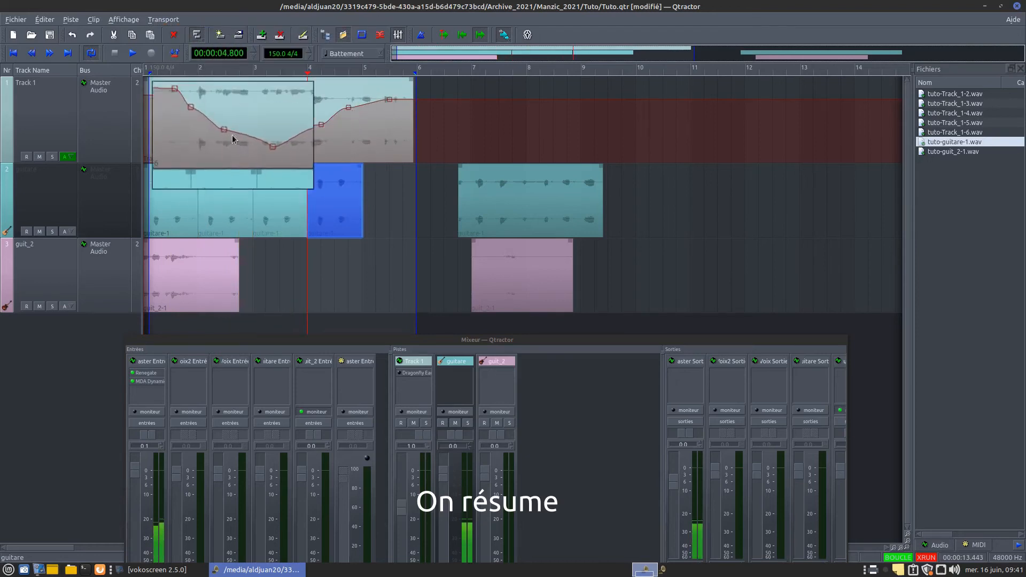
- Reposition the mixer over the lower tracks and widen its inputs section
left_click_drag(469, 340, 447, 218)
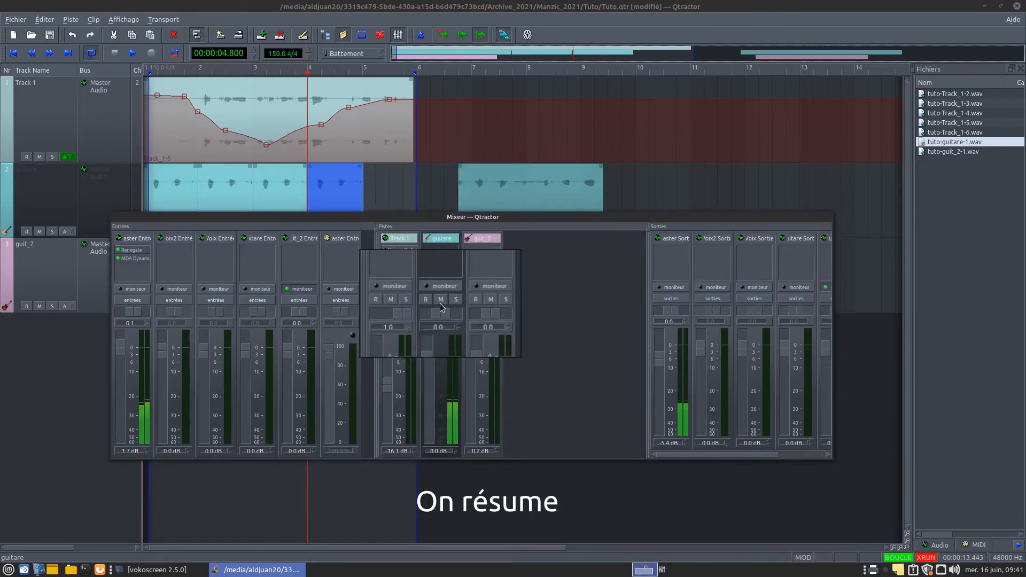
left_click_drag(452, 222, 461, 288)
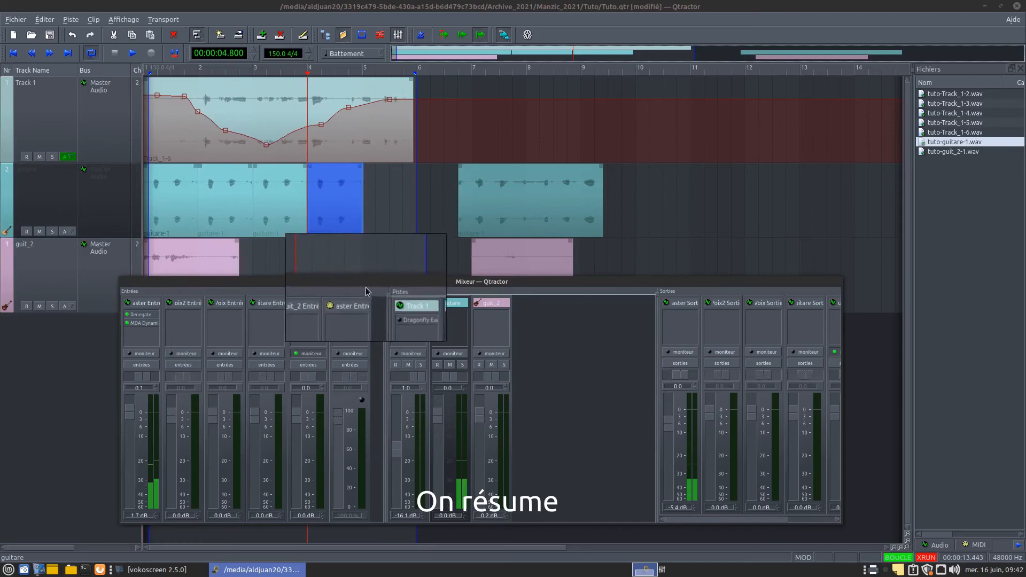
left_click_drag(366, 287, 378, 294)
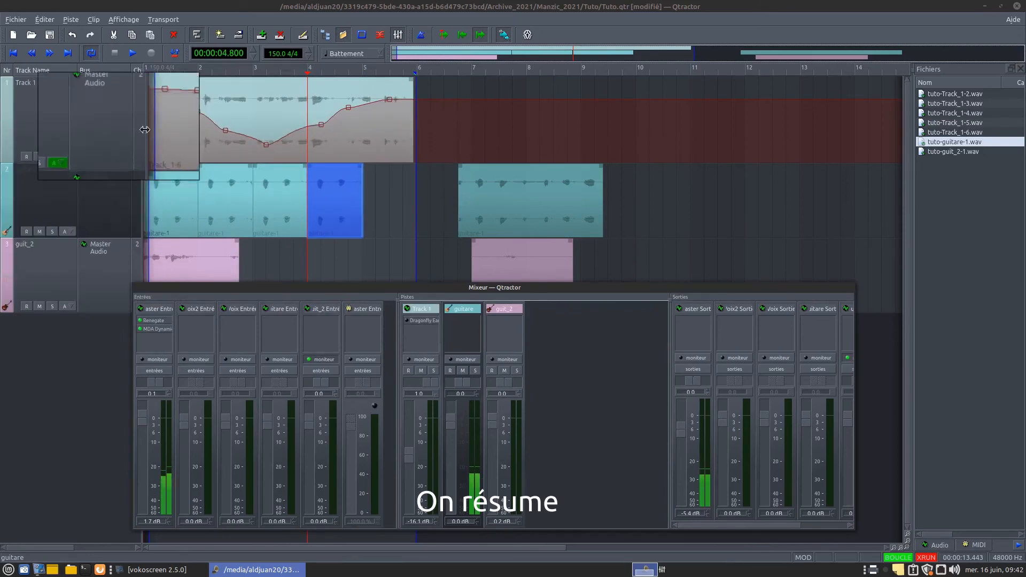
left_click_drag(458, 287, 476, 247)
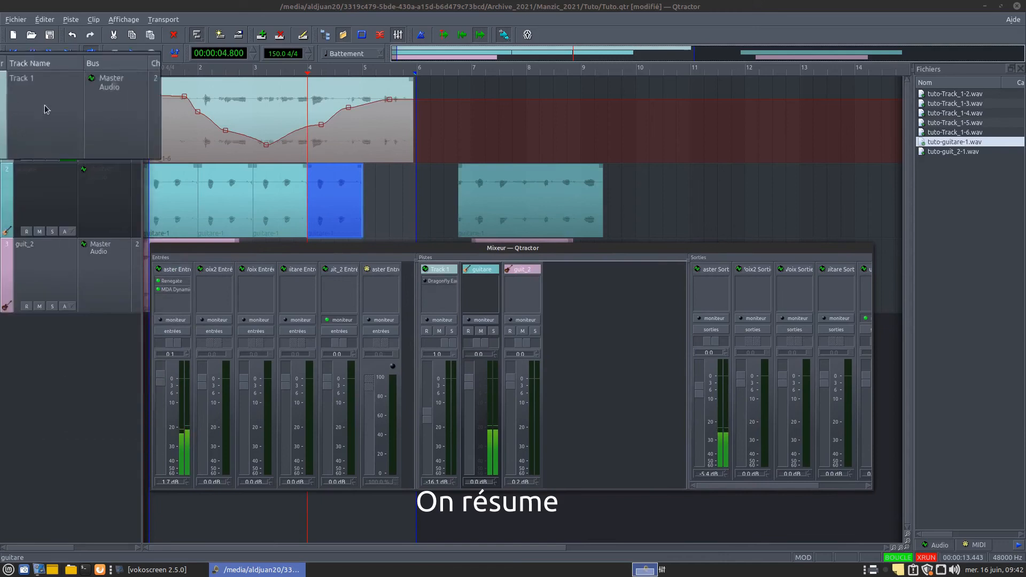
left_click_drag(428, 249, 436, 259)
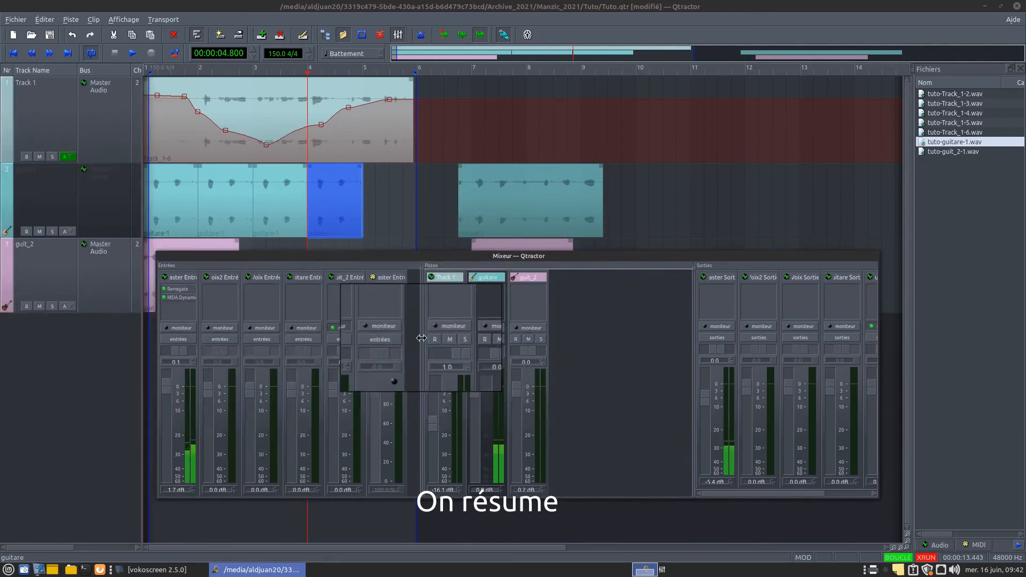
left_click_drag(584, 257, 558, 255)
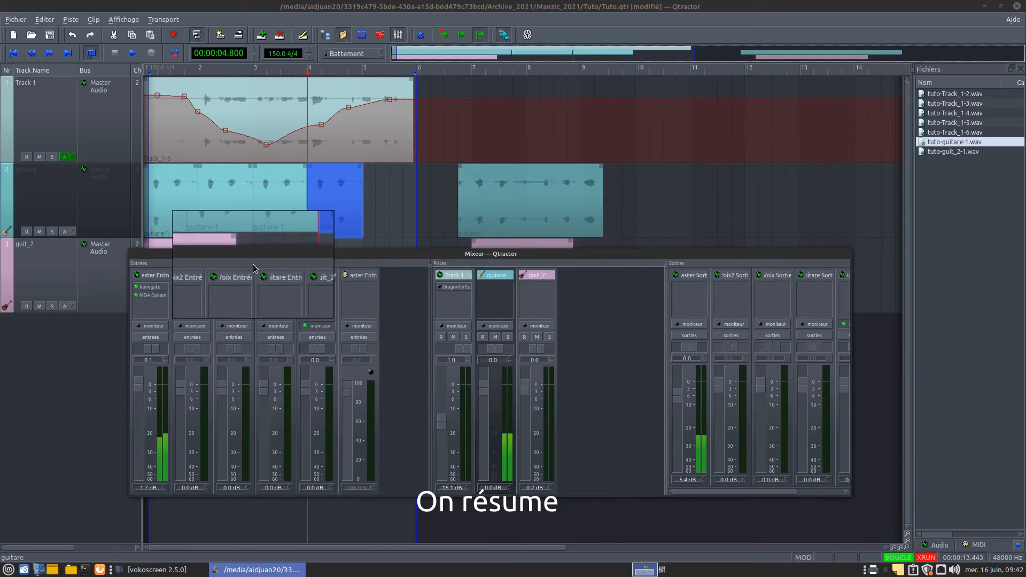
mouse_move(252, 262)
left_mouse_down()
mouse_move(250, 171)
mouse_move(216, 74)
mouse_move(227, 237)
mouse_move(265, 262)
mouse_move(253, 266)
left_mouse_up()
- Try stacking the mixer's tracks section beneath the inputs section and restore the side-by-side layout
left_click_drag(495, 262, 523, 71)
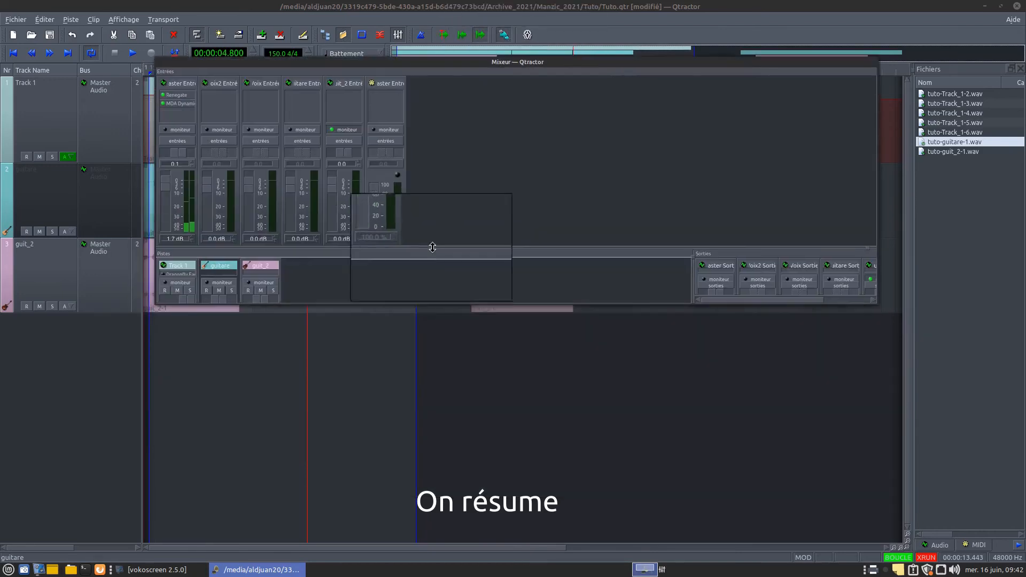
left_click_drag(439, 247, 434, 172)
left_click_drag(239, 87, 195, 188)
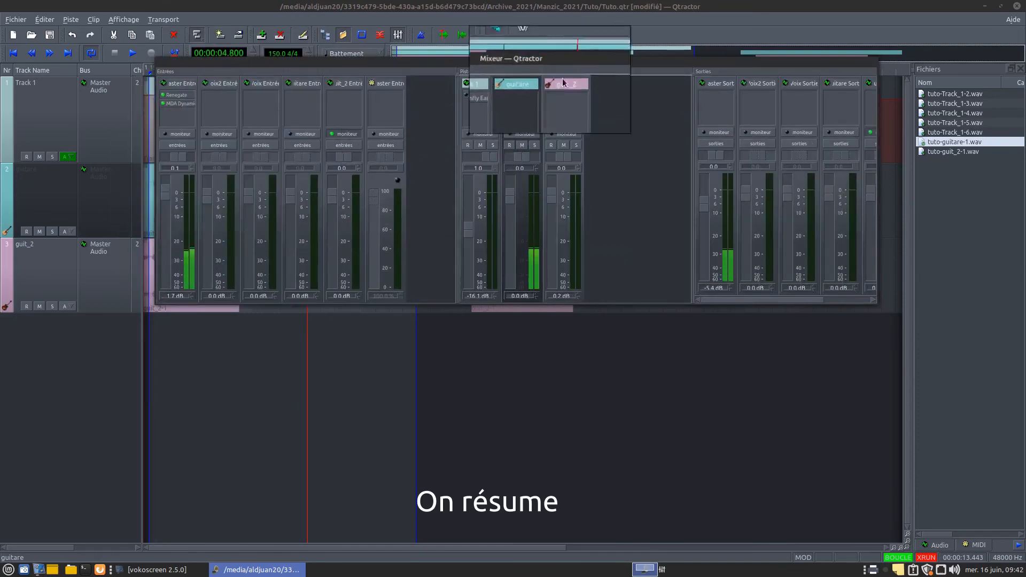
- Widen the mixer's outputs section to fit every output strip, and enlarge the mixer window for more track space
left_click_drag(632, 65, 591, 193)
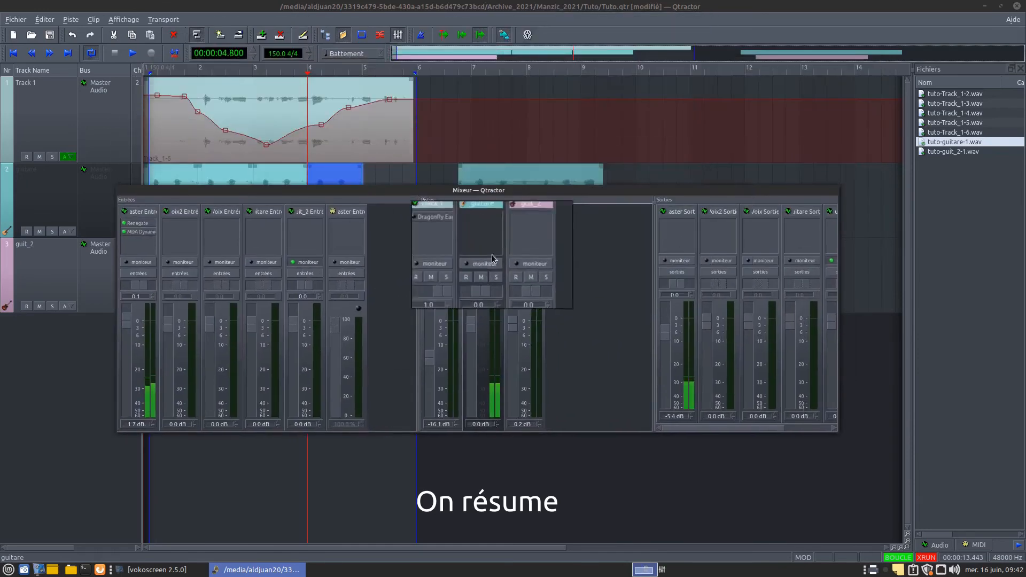
mouse_move(420, 253)
left_mouse_down()
mouse_move(516, 259)
mouse_move(410, 262)
mouse_move(440, 263)
mouse_move(419, 264)
left_mouse_up()
left_click_drag(653, 272, 587, 273)
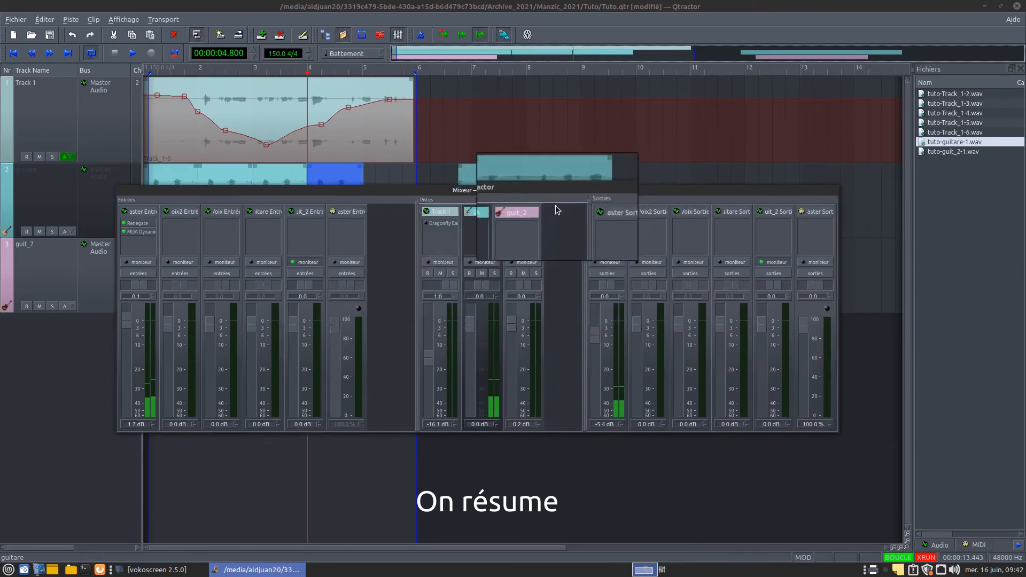
left_click_drag(546, 190, 561, 128)
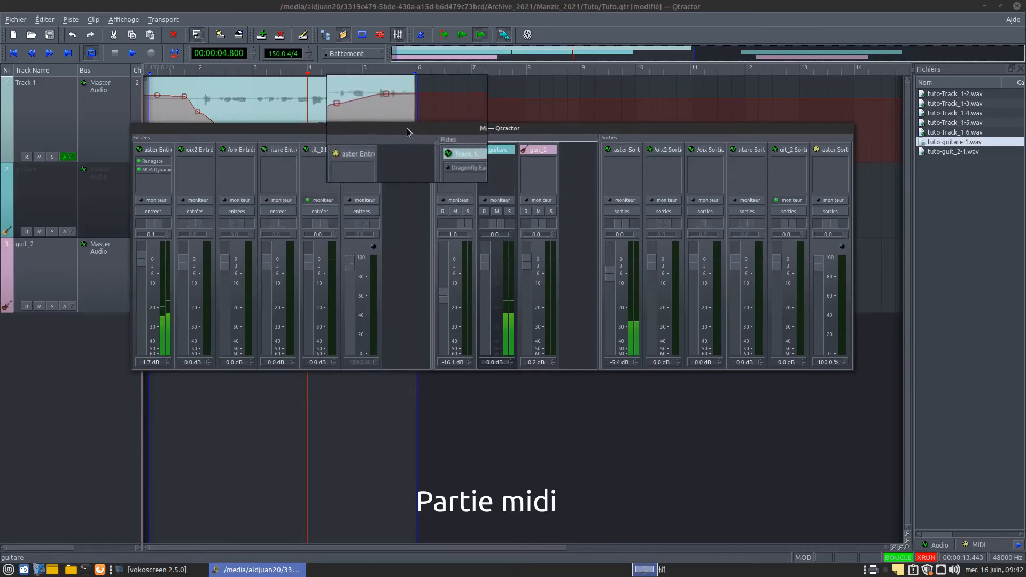
left_click_drag(380, 122, 396, 176)
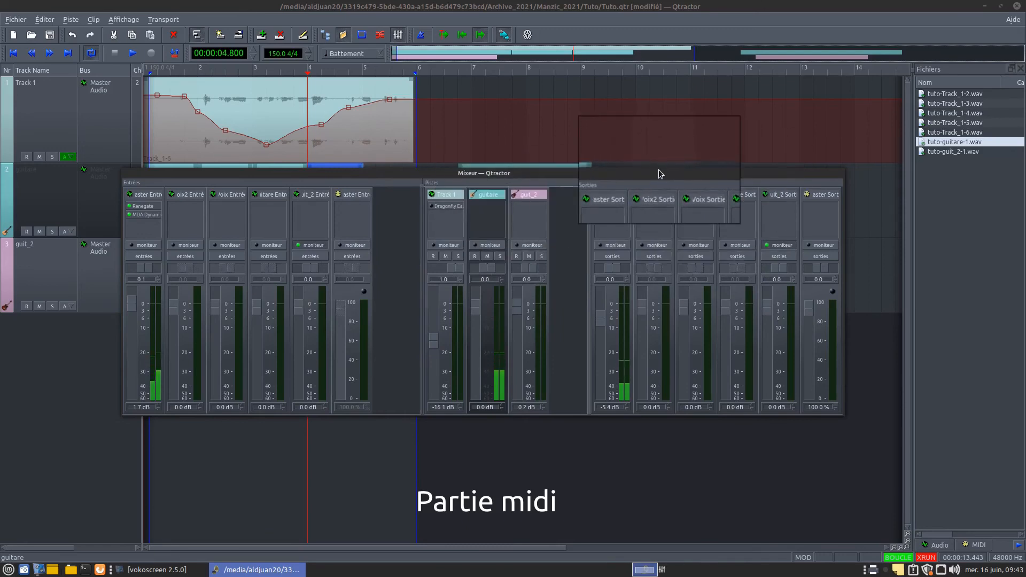
left_click_drag(662, 171, 620, 176)
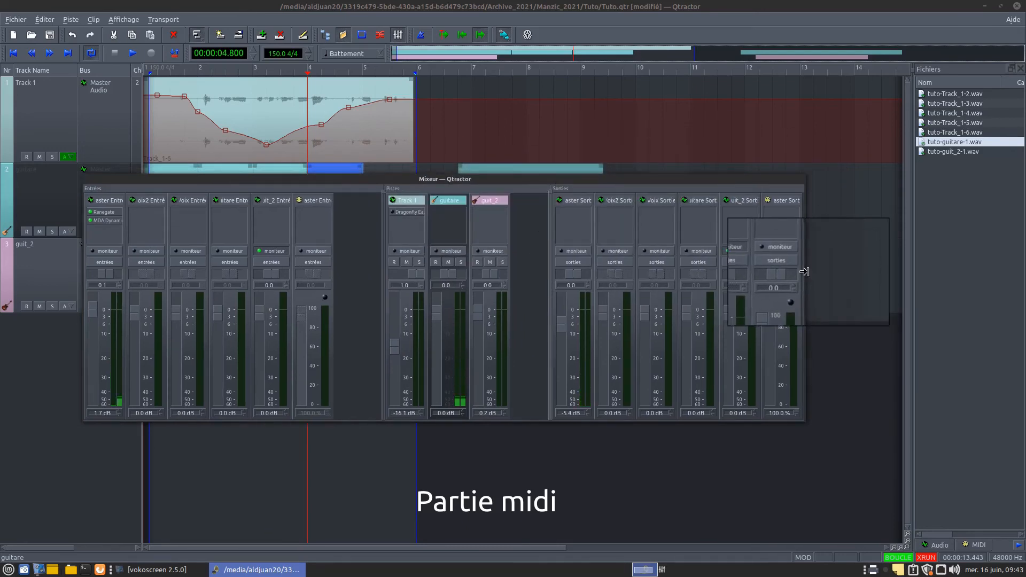
left_click_drag(804, 271, 922, 273)
- Enable monitoring on the Master audio input bus in the mixer
right_click(545, 219)
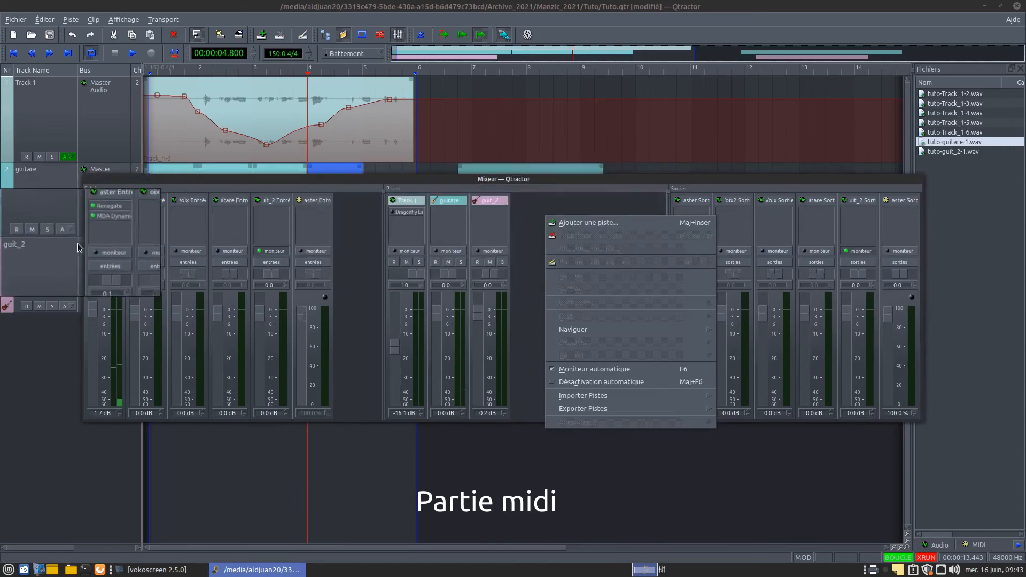
left_click(93, 254)
- Start adding a new track from the mixer and set its type to MIDI
right_click(561, 235)
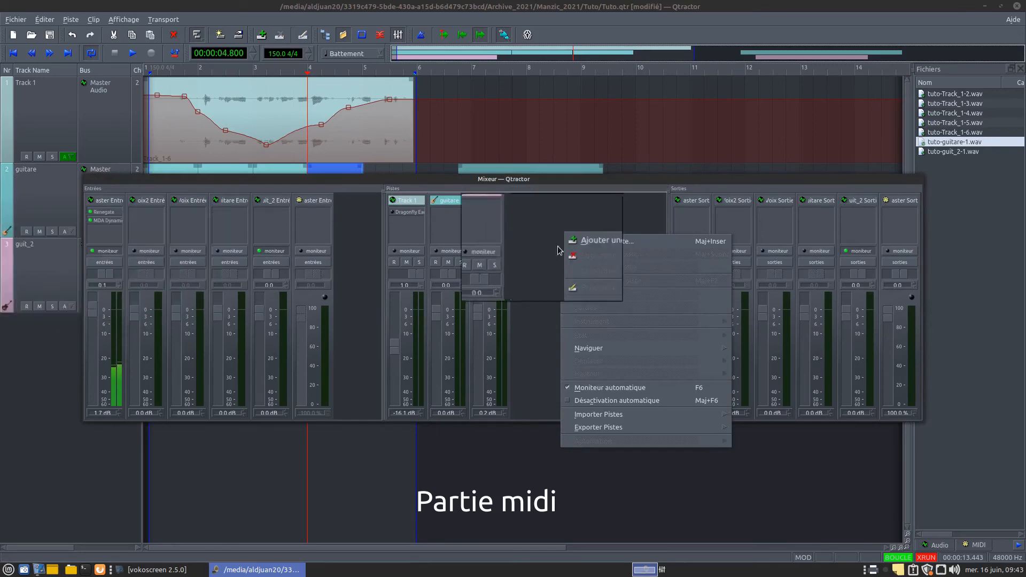
left_click(562, 216)
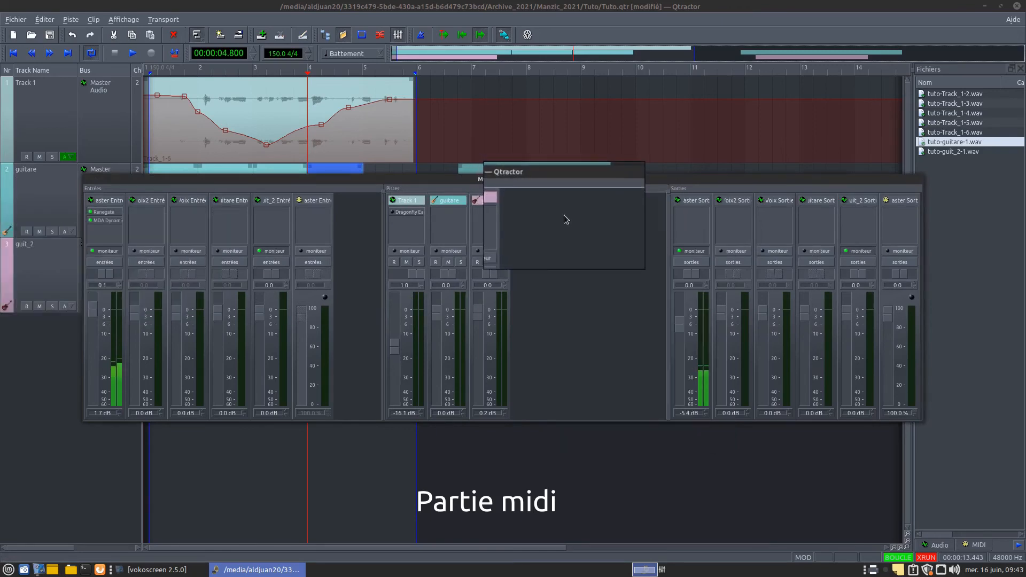
right_click(571, 230)
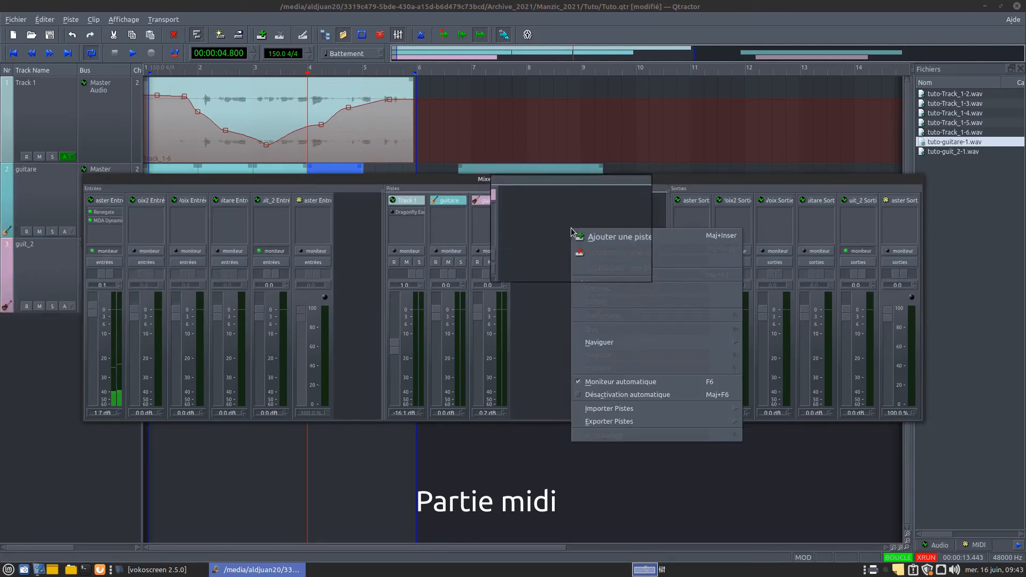
left_click(608, 237)
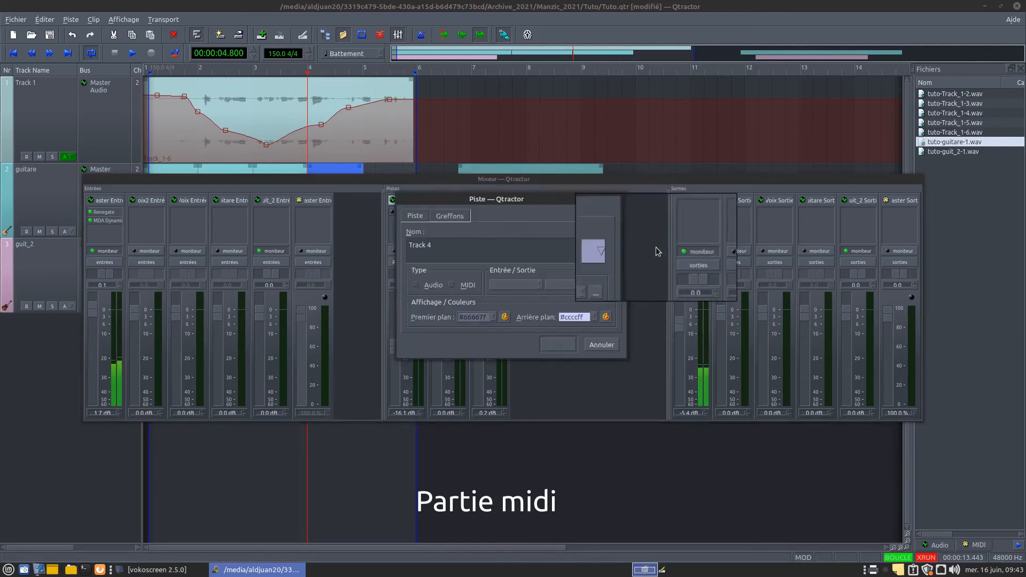
left_click(459, 288)
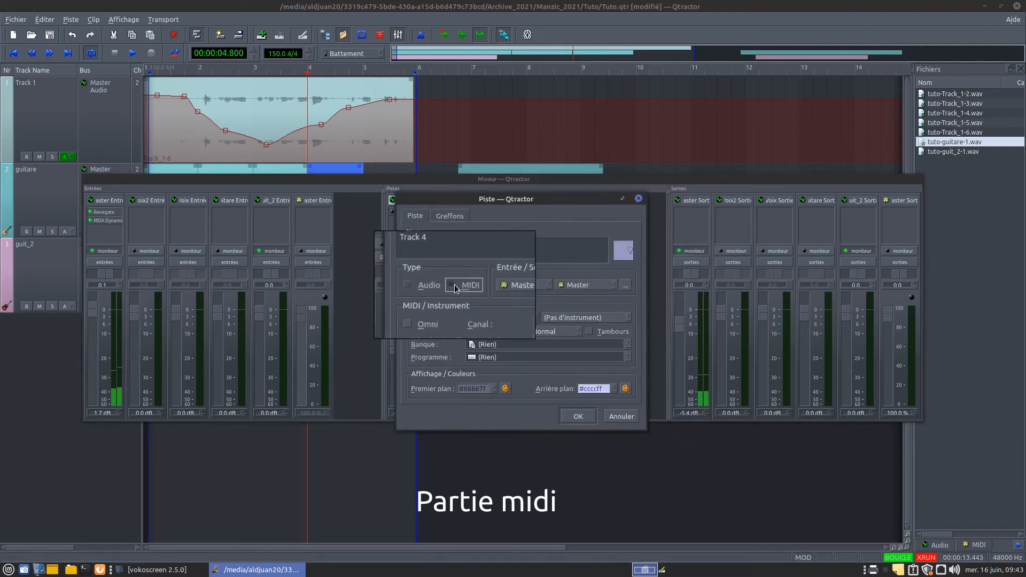
- Open the bus settings from the new track, rename the MIDI Master bus to batterie, and change its name to master
left_click(625, 287)
left_click(416, 307)
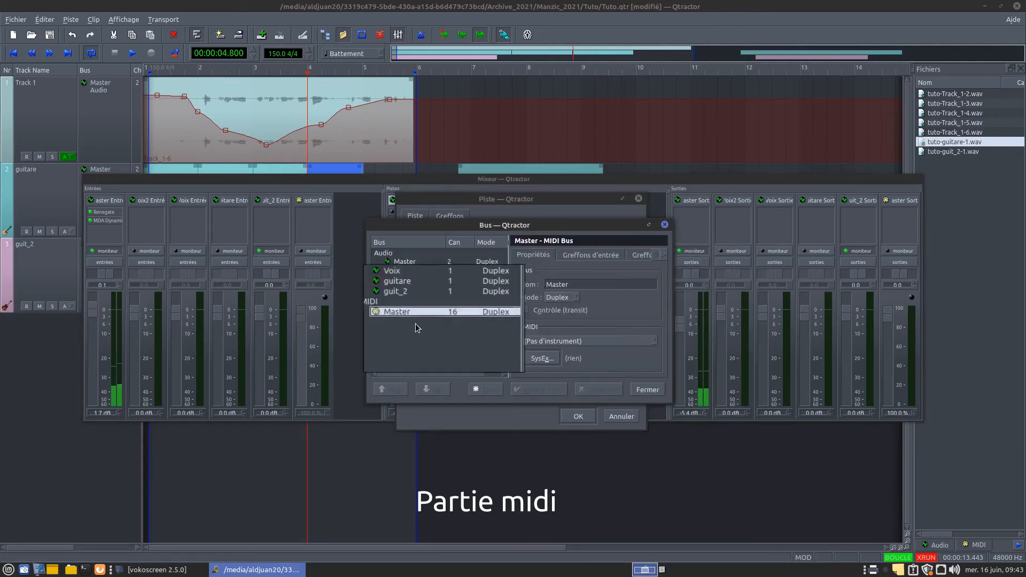
left_click_drag(579, 285, 525, 285)
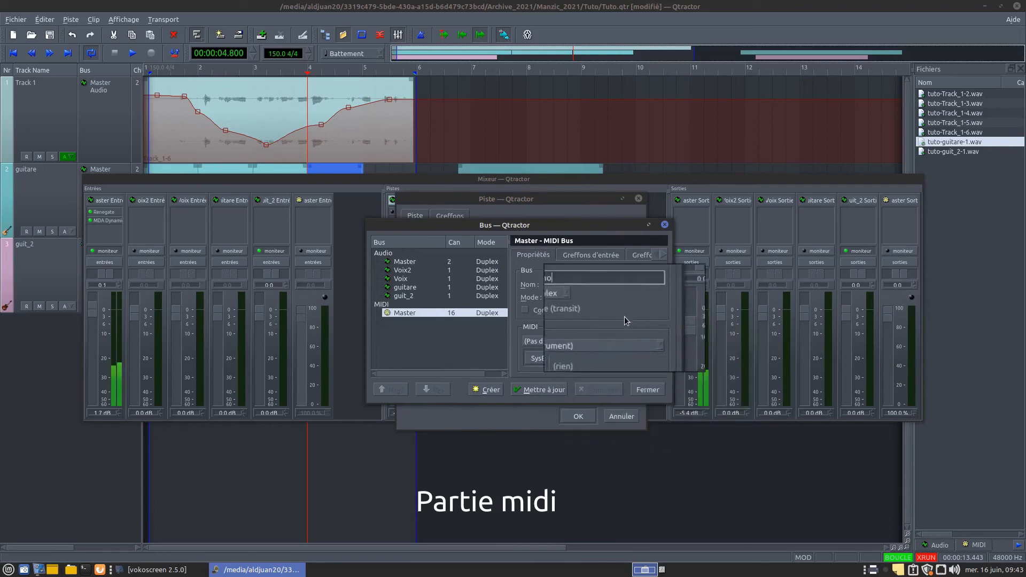
left_click_drag(591, 283, 507, 284)
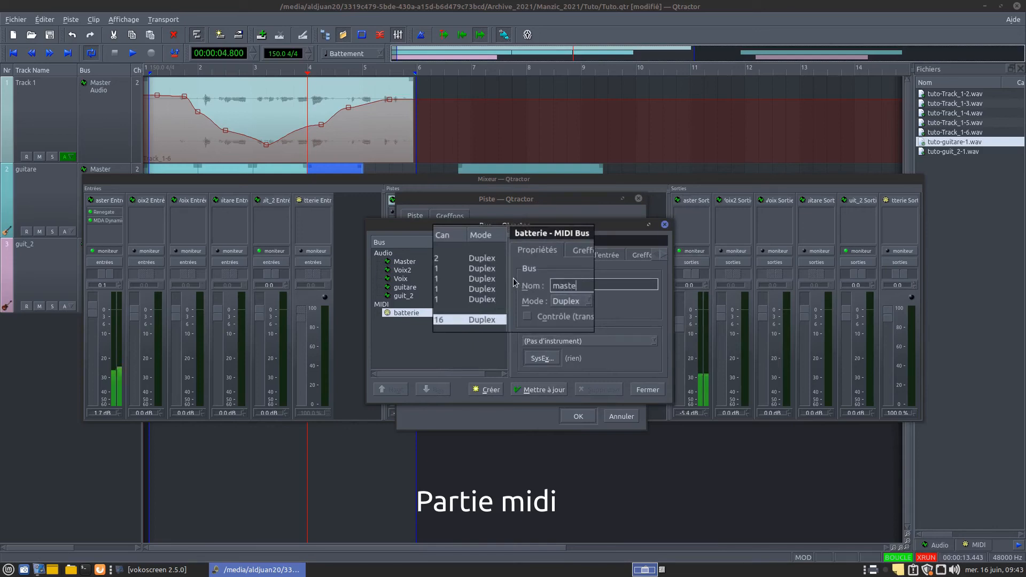
left_click(539, 389)
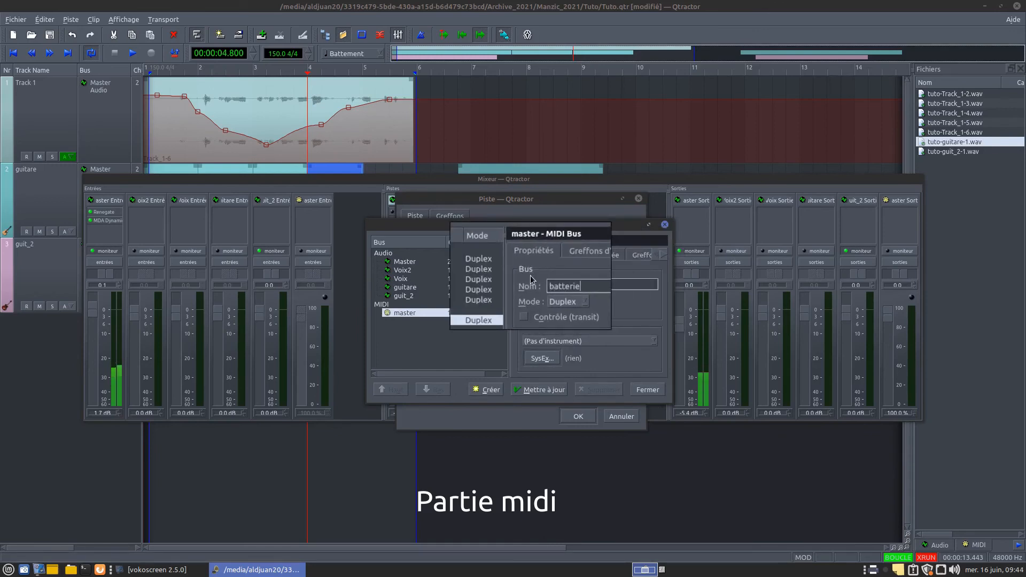
- Create a second MIDI bus named batterie and close the bus settings
left_click(491, 394)
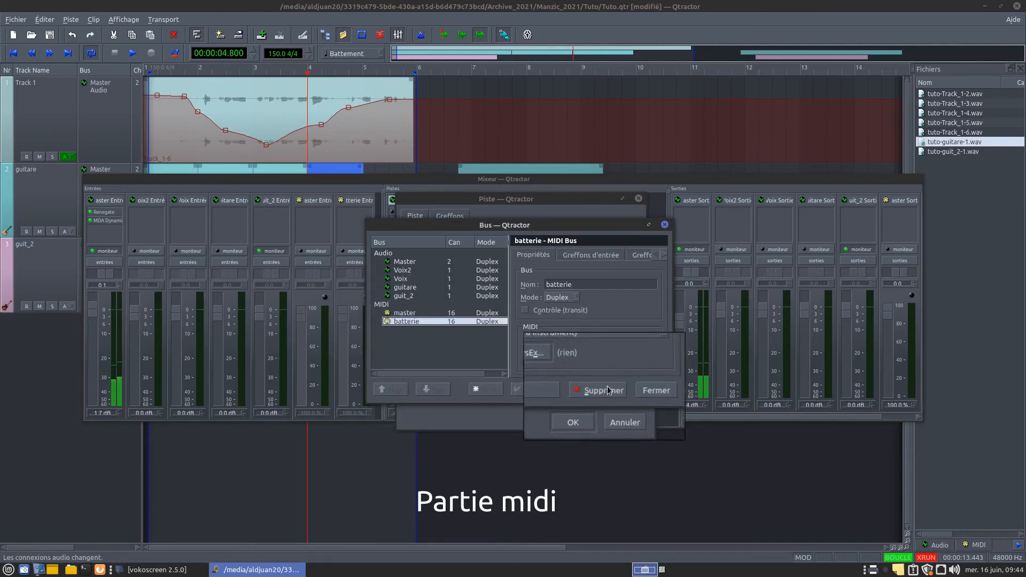
left_click(656, 390)
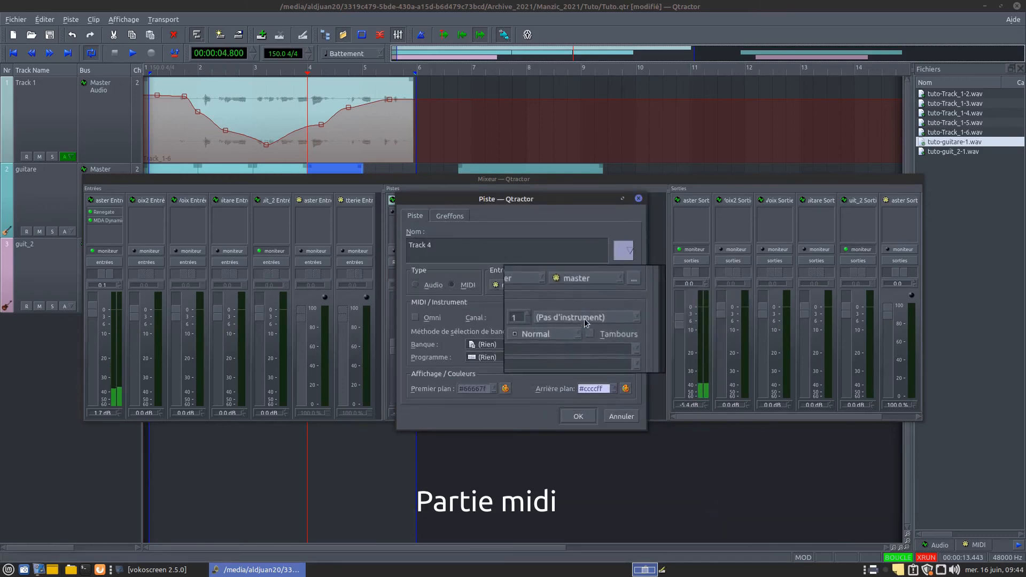
- Assign the FluidR3_GM instrument to the MIDI track with no bank selected, and create the track
left_click(585, 334)
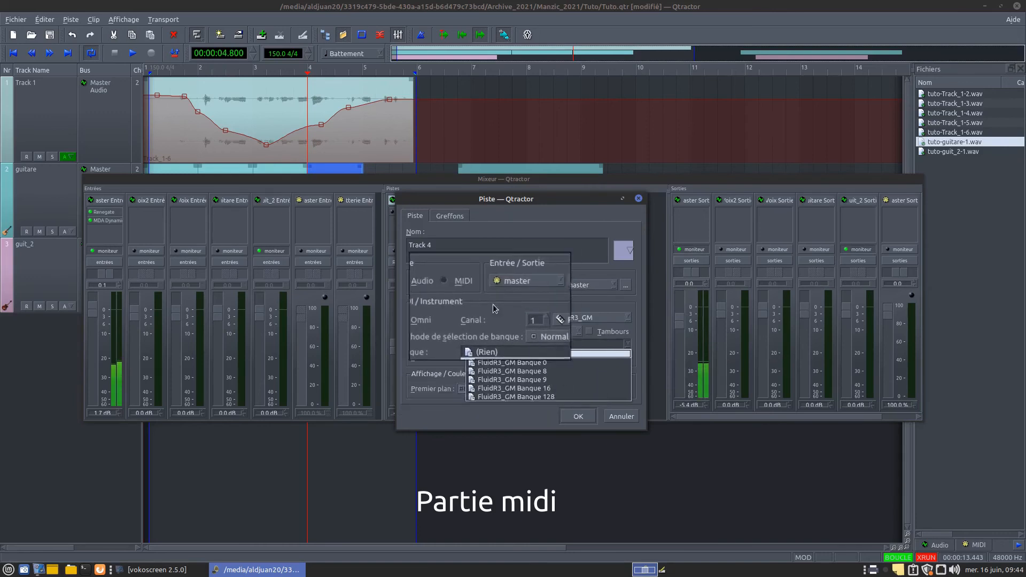
left_click(496, 355)
left_click(569, 422)
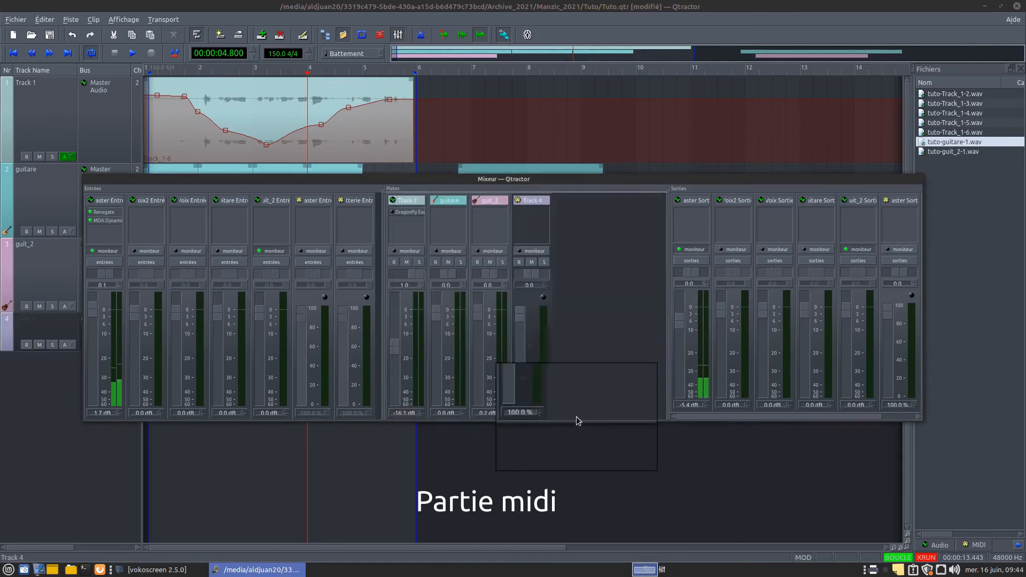
- Review Track 4's properties and close them without making changes
double_click(532, 205)
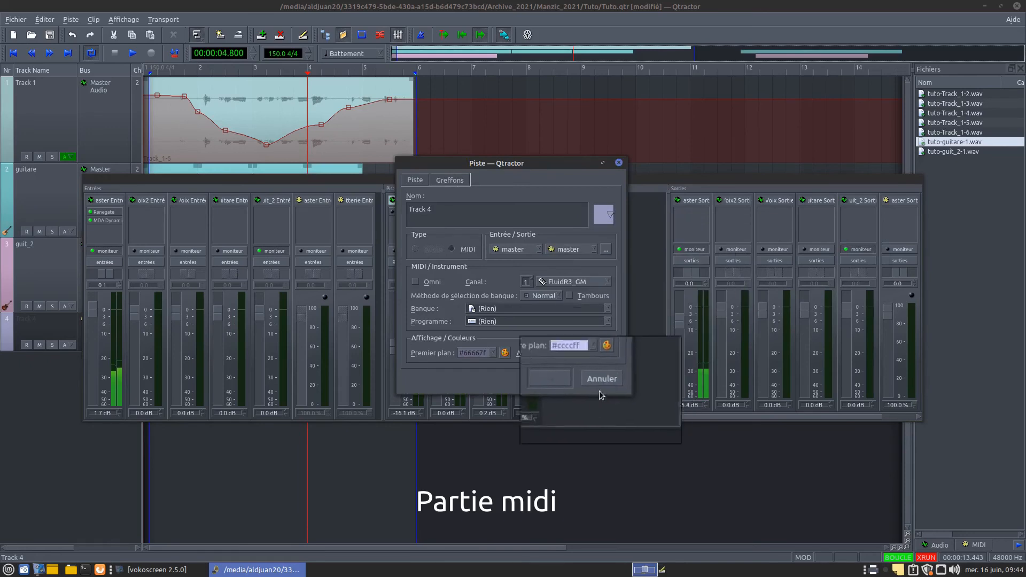
left_click(610, 381)
- Open the plugin selection for Track 4 in the mixer and browse the available VST plugins
right_click(533, 219)
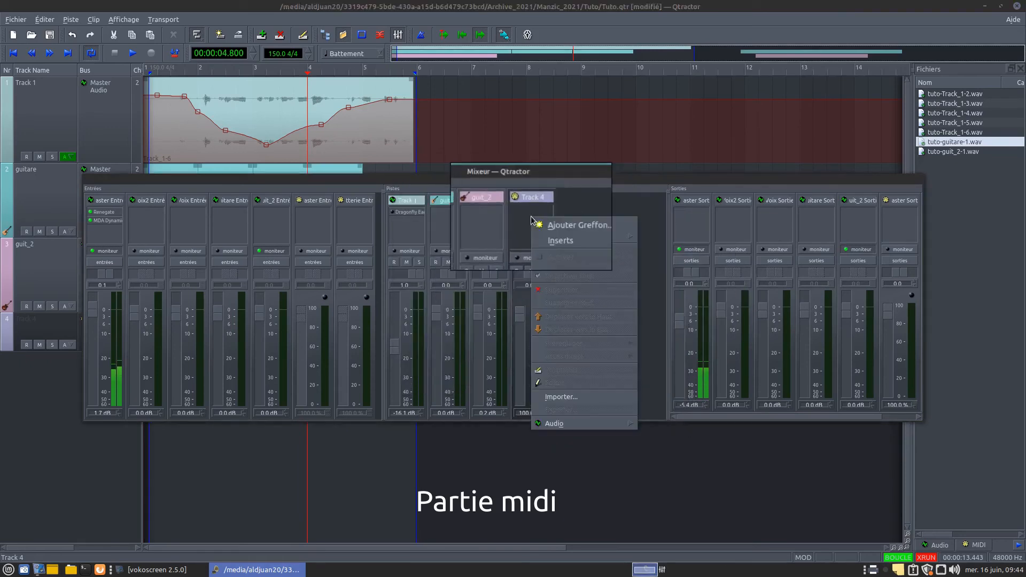
left_click(556, 225)
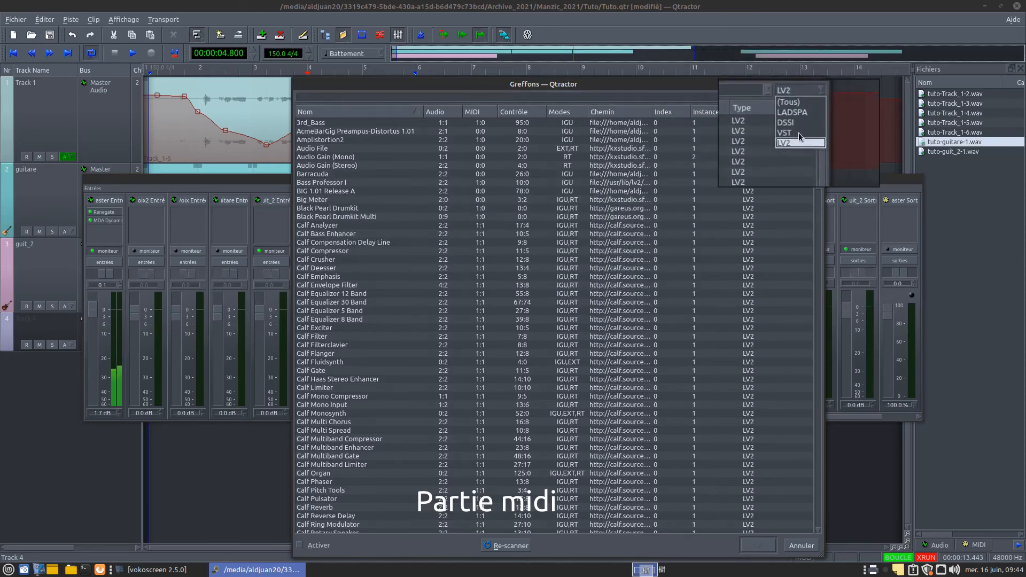
left_click(788, 133)
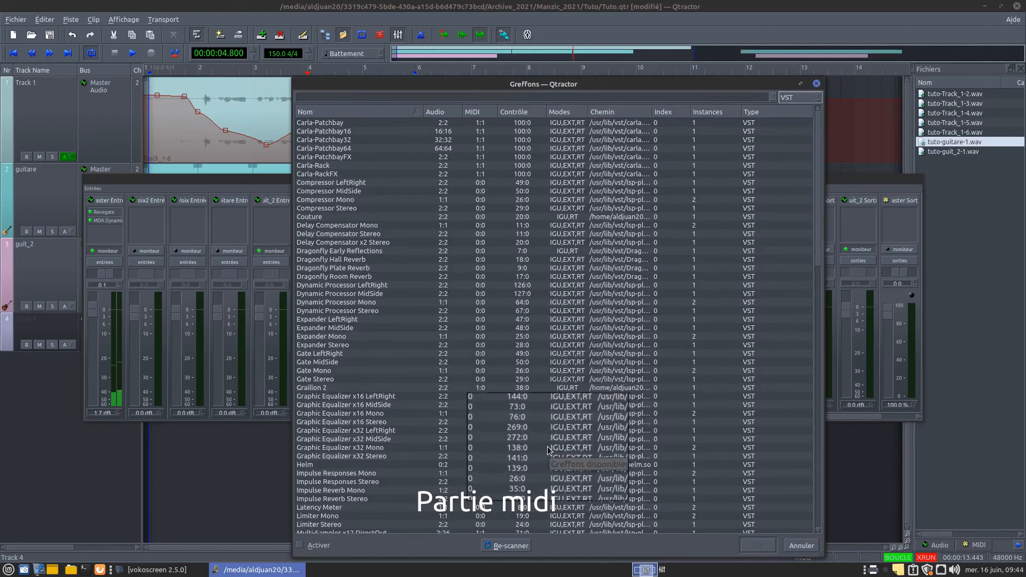
scroll(547, 446, "down", 6)
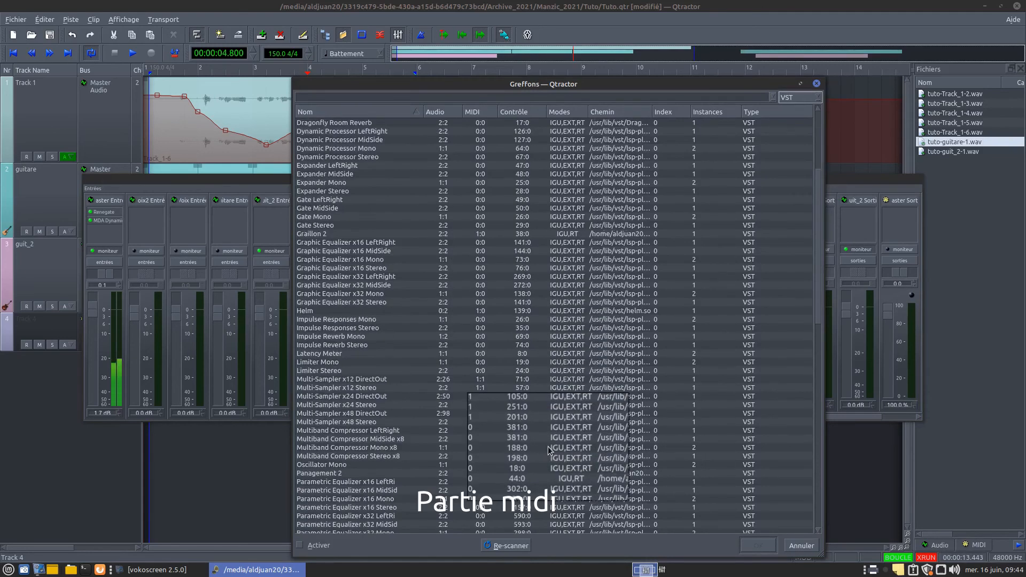
scroll(547, 446, "down", 2)
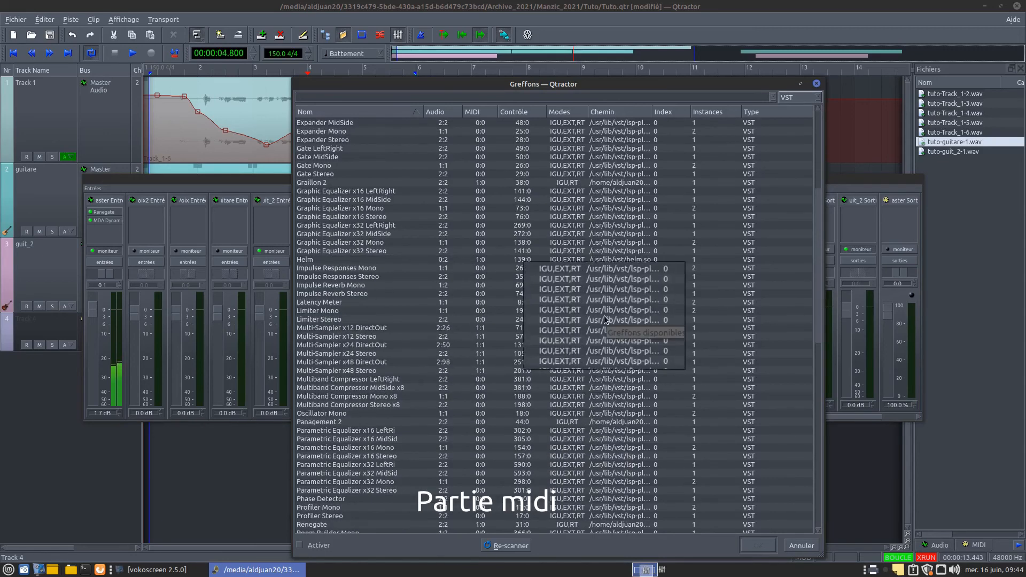
scroll(604, 320, "up", 8)
- Filter the plugins to LV2 and insert Black Pearl Drumkit on Track 4
left_click(791, 98)
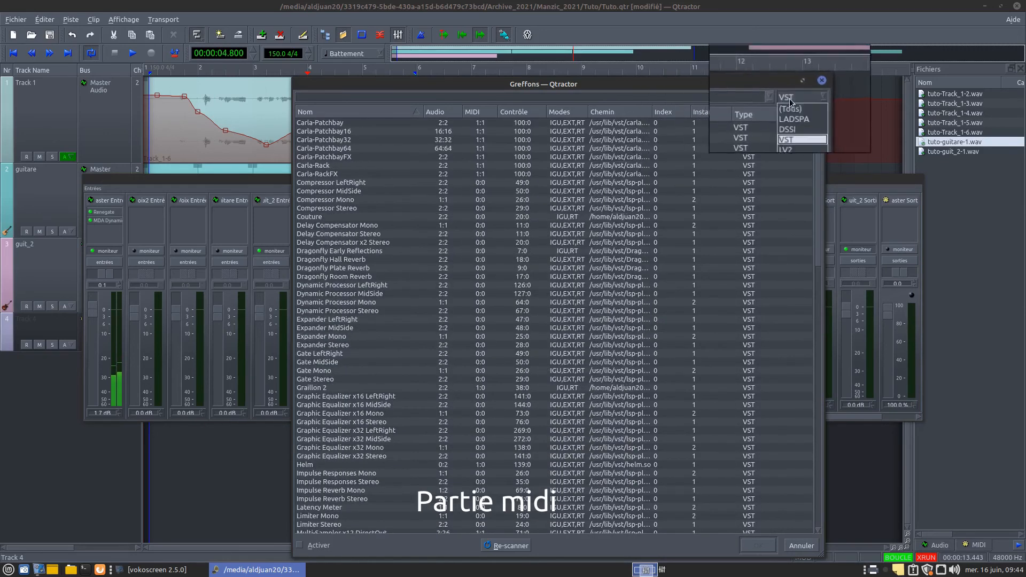
left_click(793, 142)
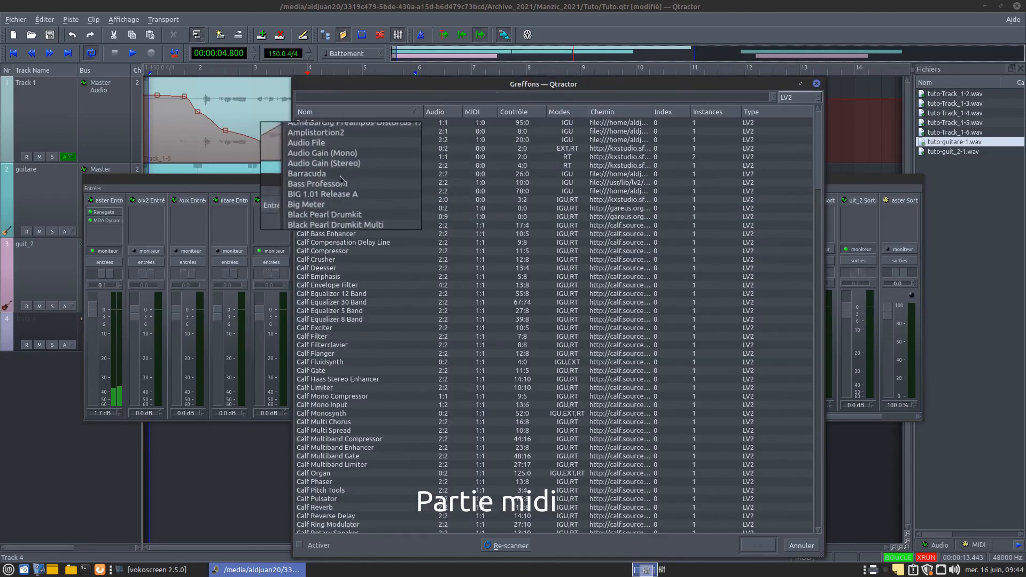
left_click(321, 208)
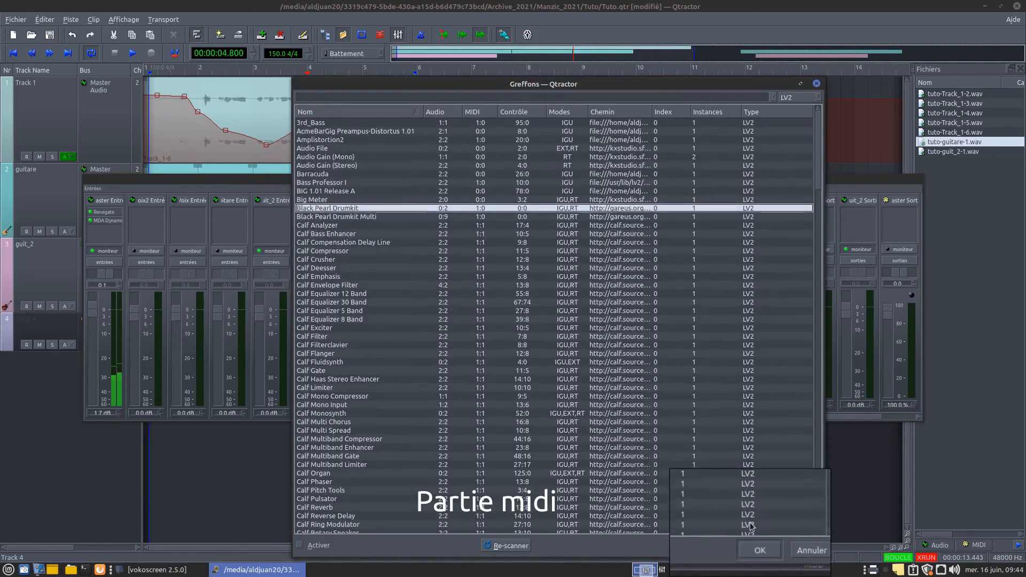
left_click(759, 550)
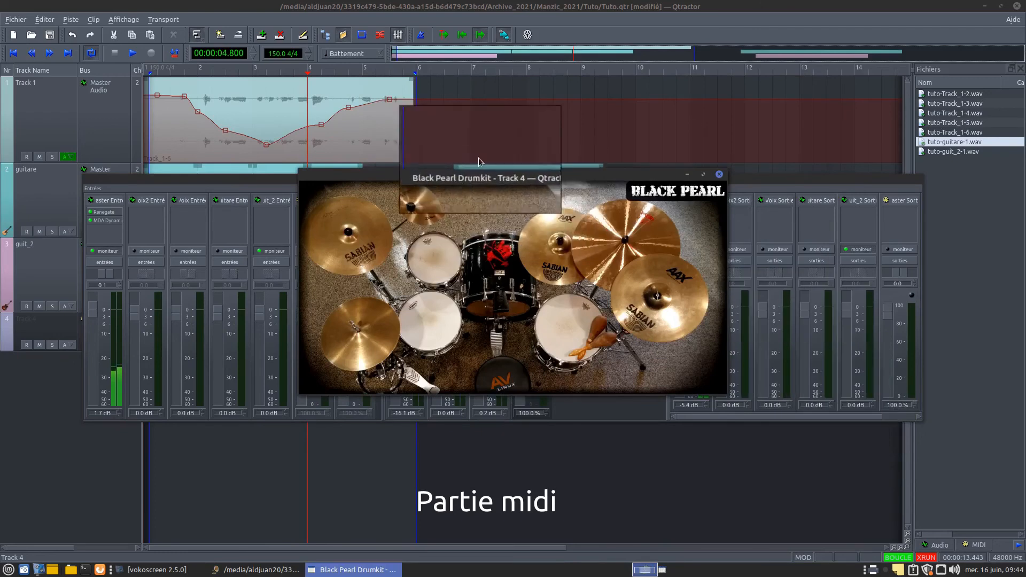
- Move the Black Pearl Drumkit window and the mixer apart so that the tracks and Track 4's plugin are accessible
left_click_drag(479, 172, 743, 71)
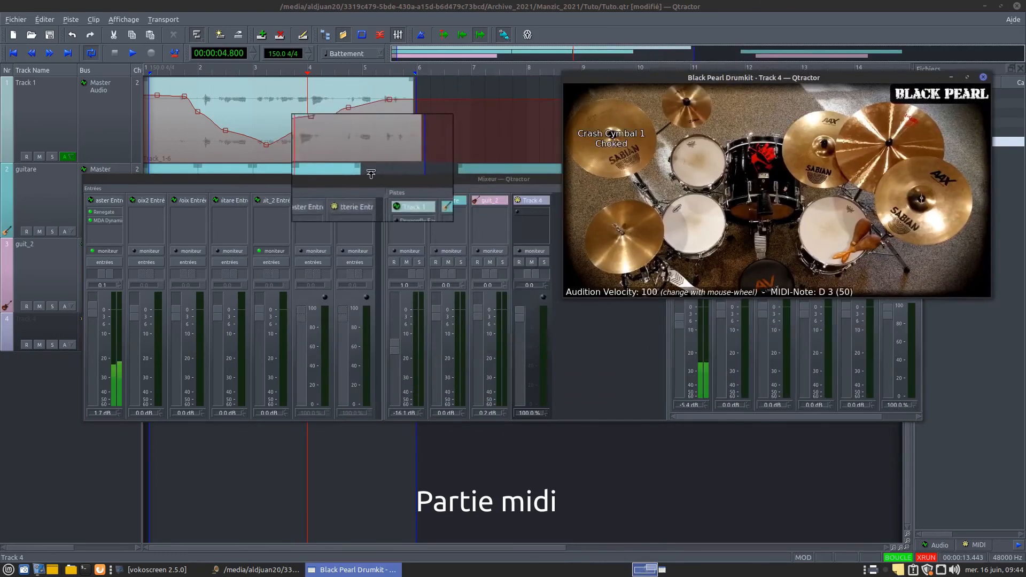
left_click(370, 174)
left_click_drag(371, 173, 298, 253)
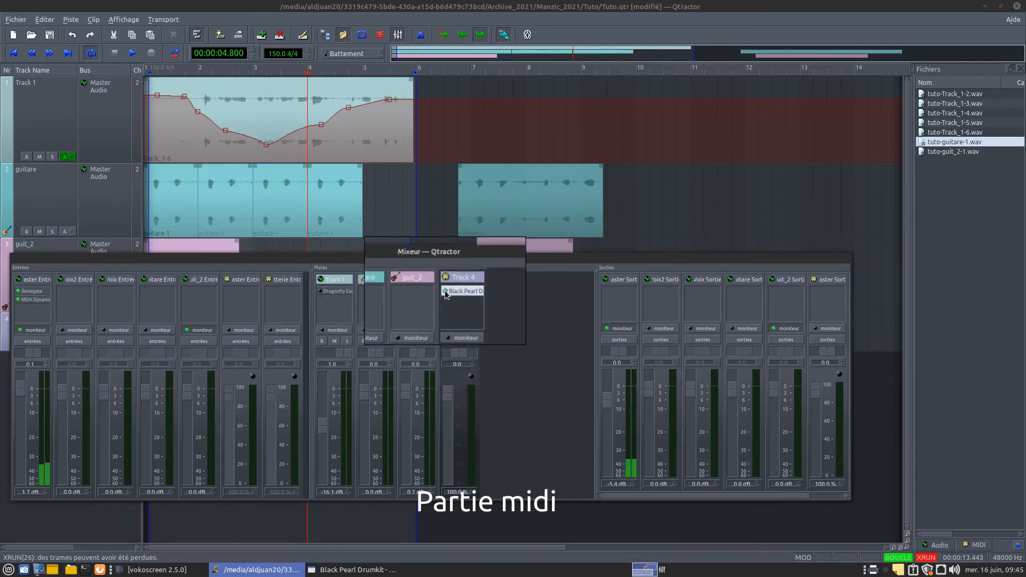
- Bring the drumkit window to the front and audition several of its drums and cymbals
left_click(353, 569)
left_click(631, 237)
left_click(693, 168)
left_click(619, 145)
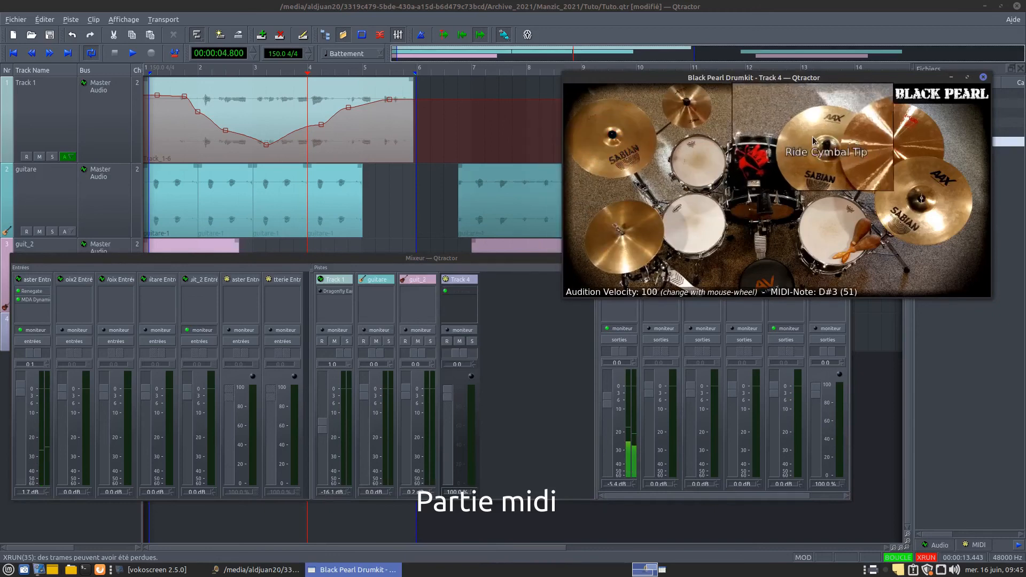
left_click(829, 222)
left_click(785, 213)
left_click(875, 156)
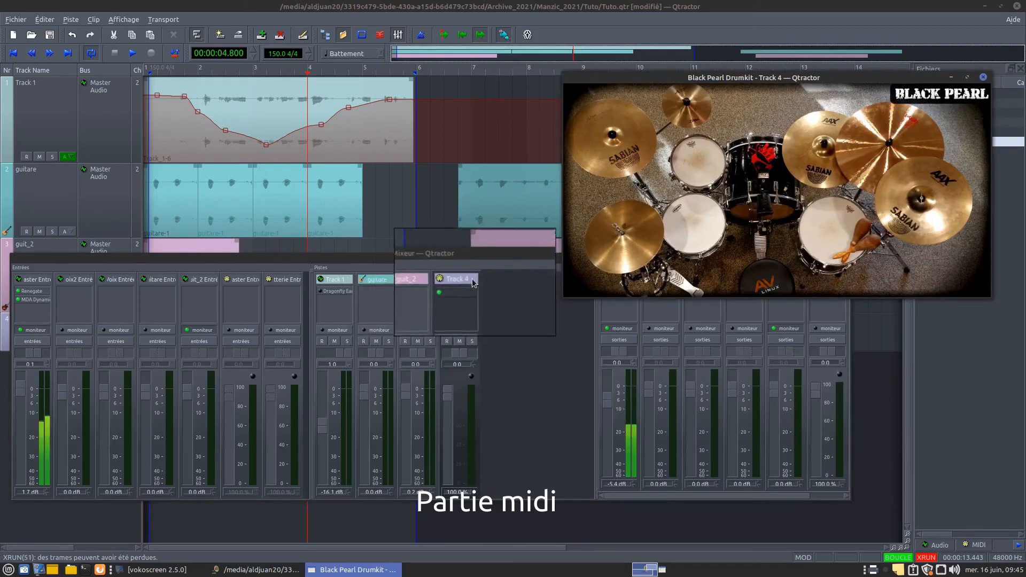
- Move the mixer clear of the track list, increase Track 4's height, arm it and make a MIDI recording
left_click_drag(453, 253, 741, 158)
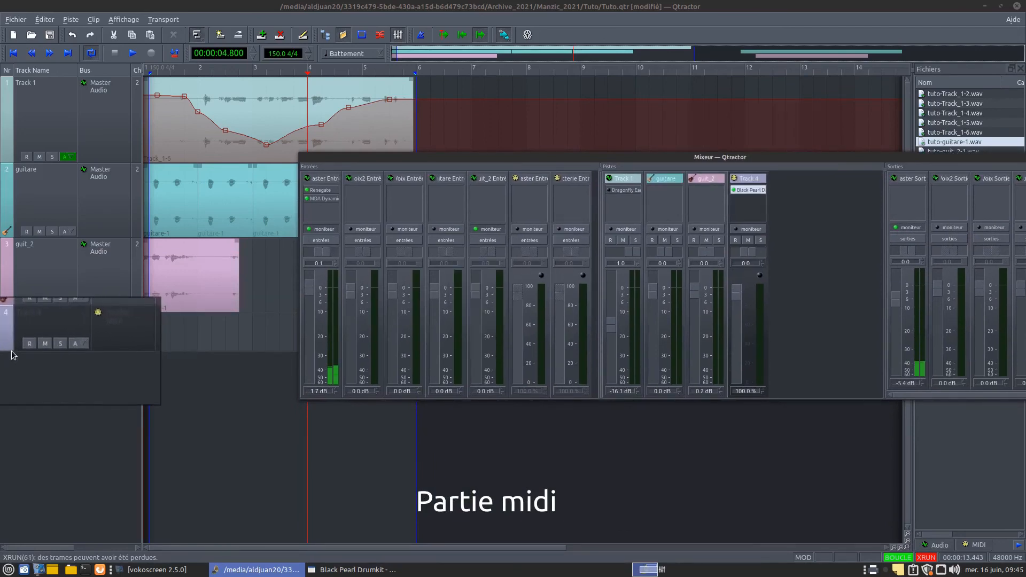
left_click_drag(12, 349, 11, 389)
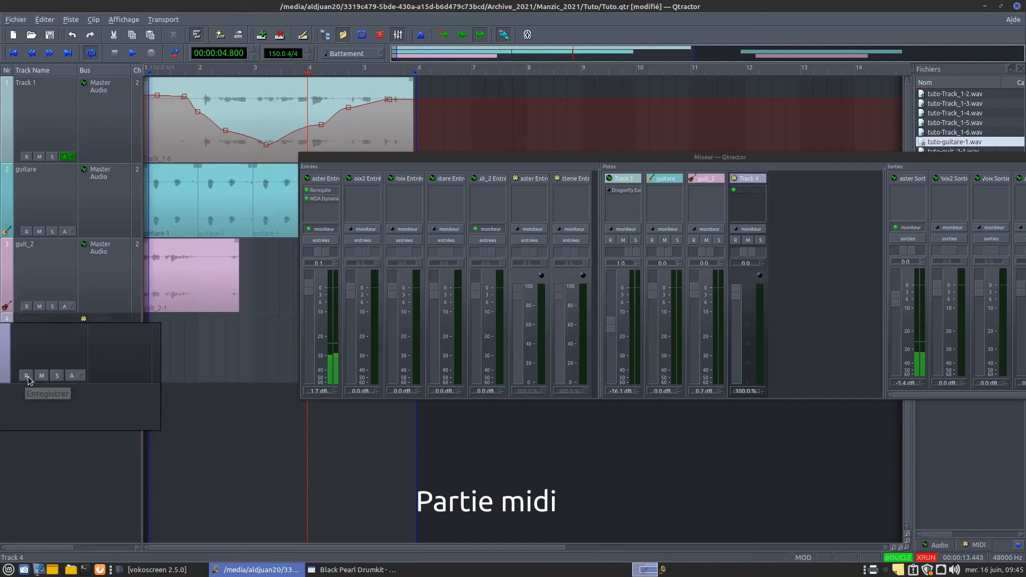
left_click(27, 376)
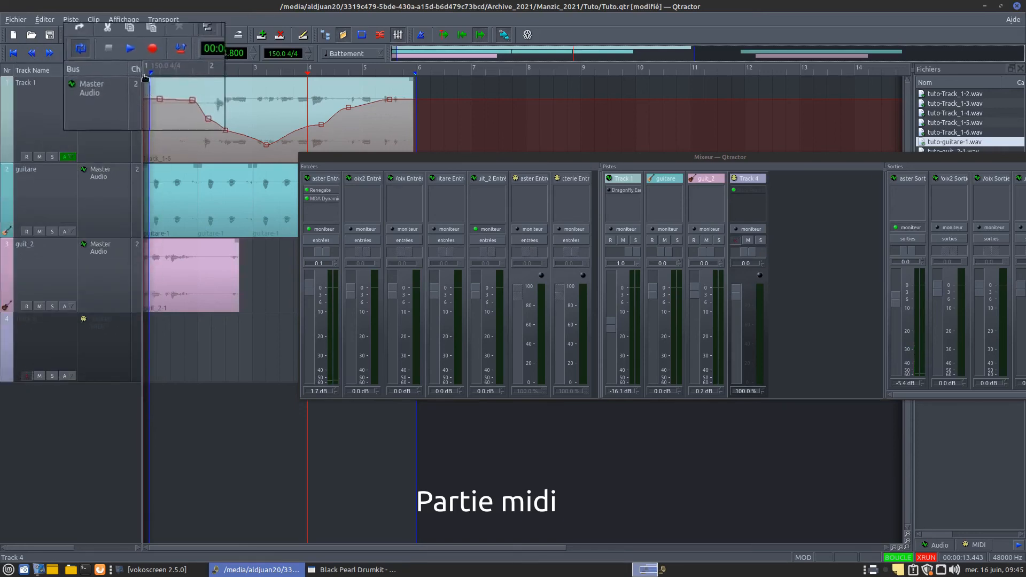
left_click(153, 55)
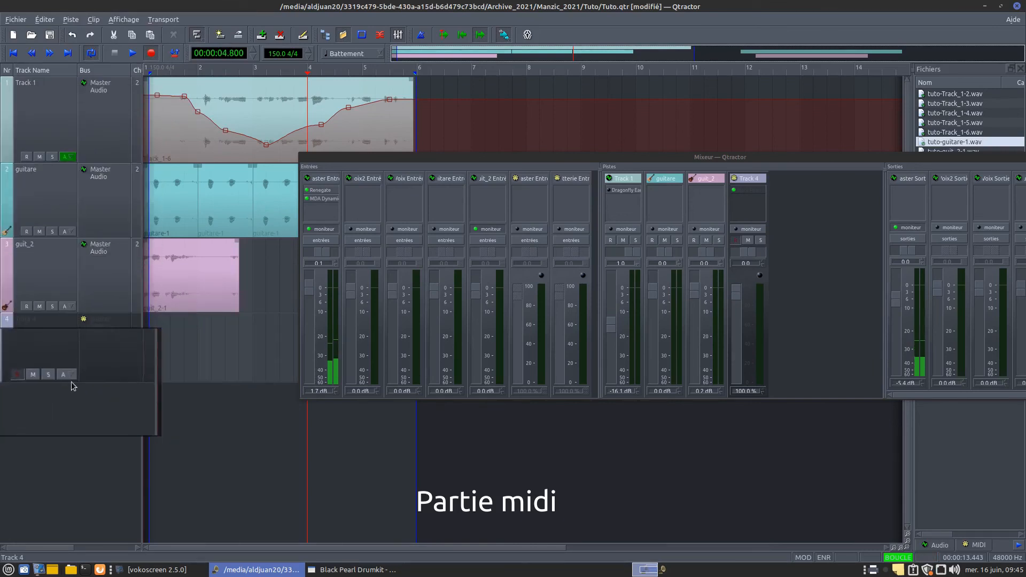
left_click(151, 54)
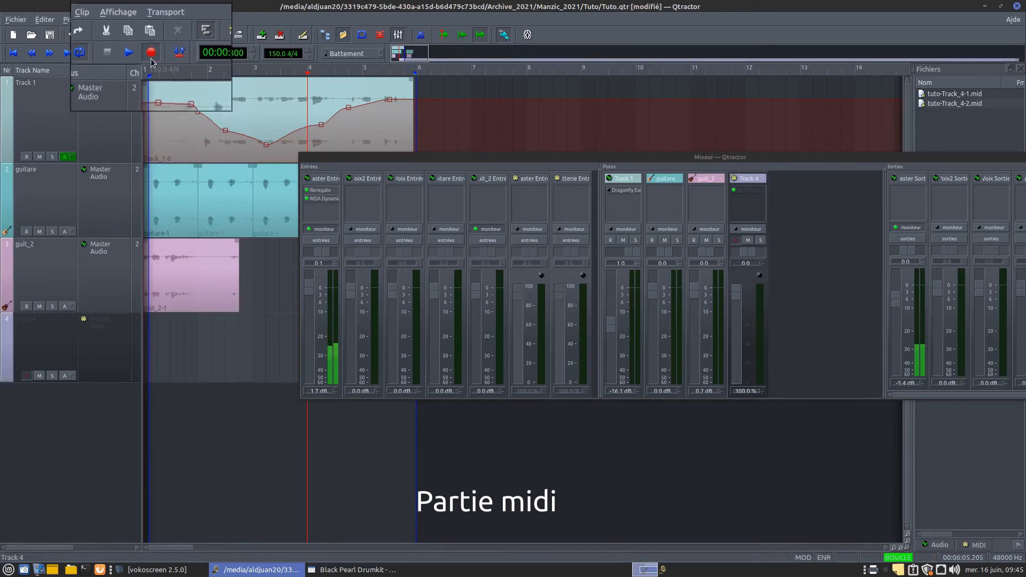
- Delete the overlapping recorded clip on Track 4 and move the remaining Track_4-2 clip to the start of the timeline
left_click_drag(395, 156, 730, 172)
left_click_drag(399, 337, 479, 341)
right_click(424, 340)
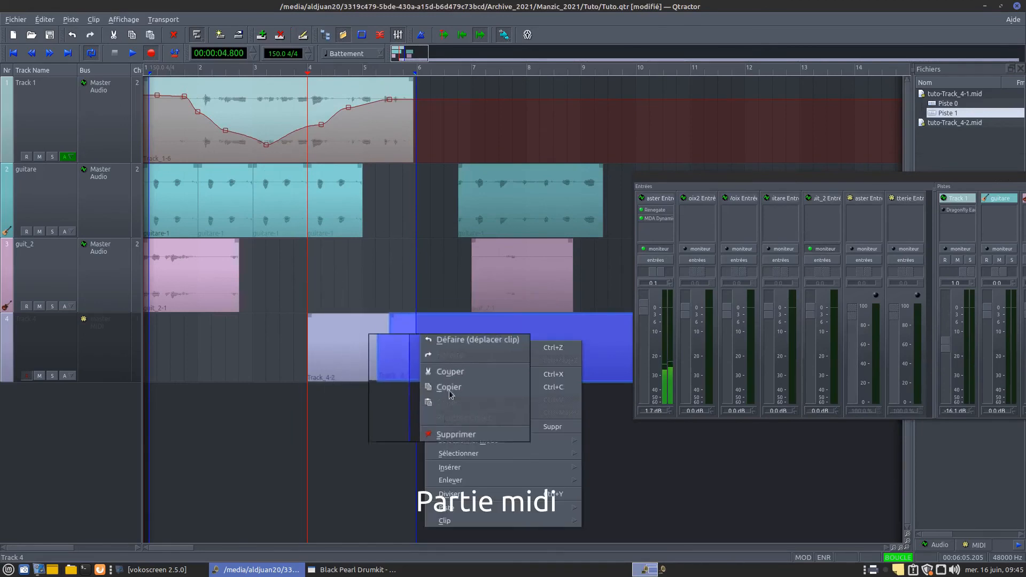
left_click(451, 426)
left_click(365, 353)
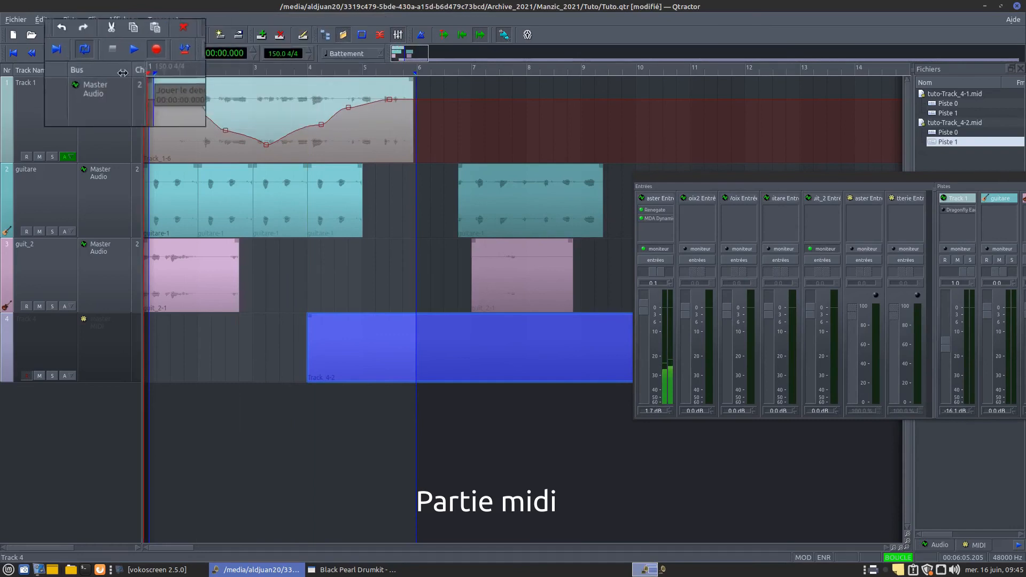
left_click_drag(364, 346, 204, 338)
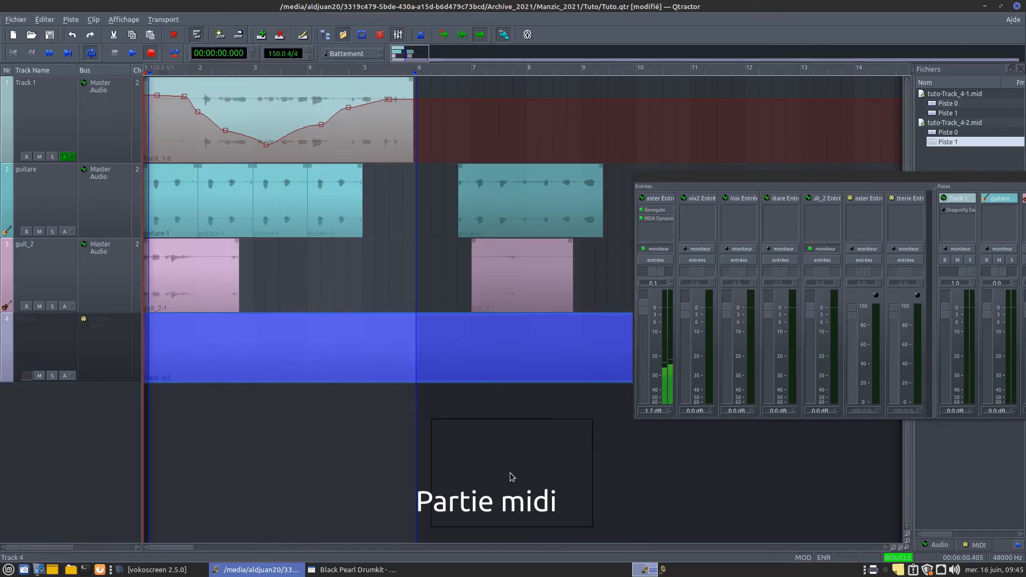
- Open the Track_4-2 clip in the MIDI editor and set the playback loop to the first bar
double_click(211, 351)
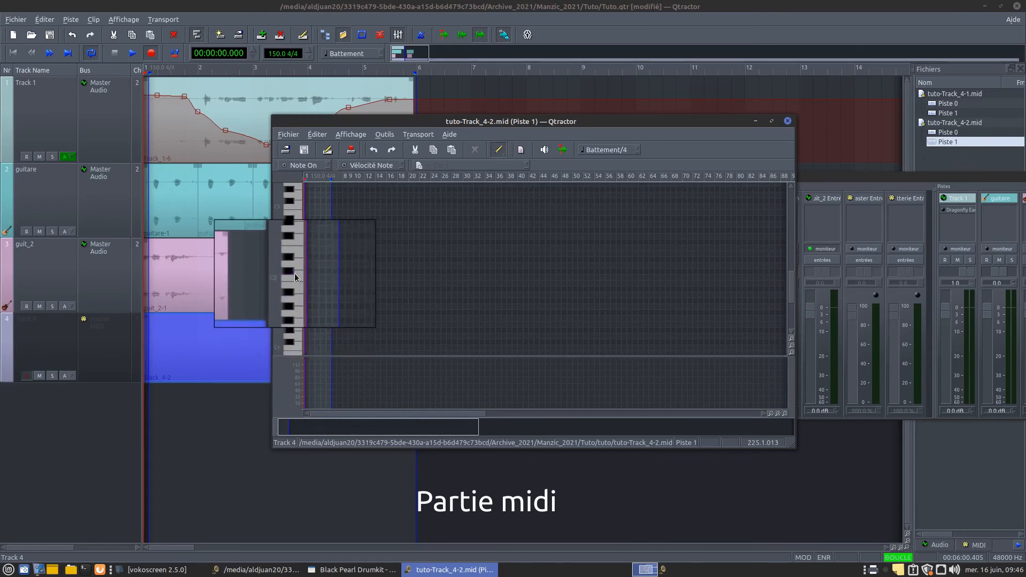
left_click(777, 414)
left_click(777, 415)
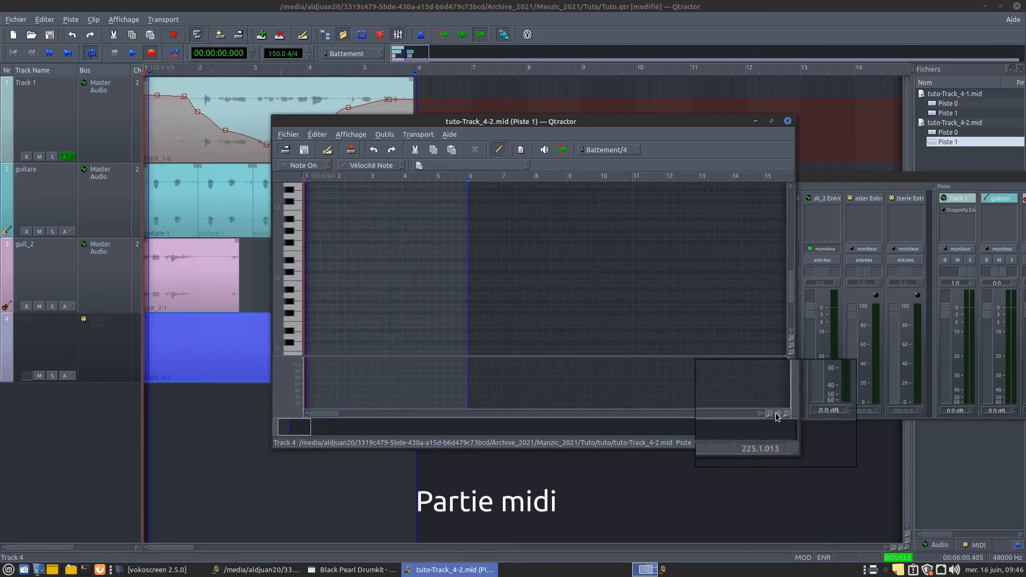
left_click(777, 414)
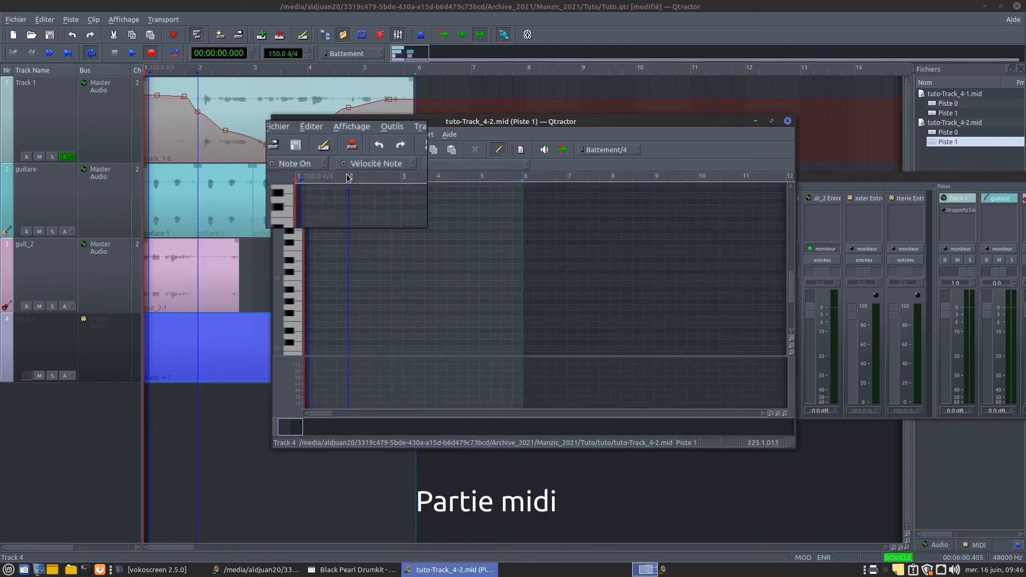
left_click(89, 54)
left_click(90, 54)
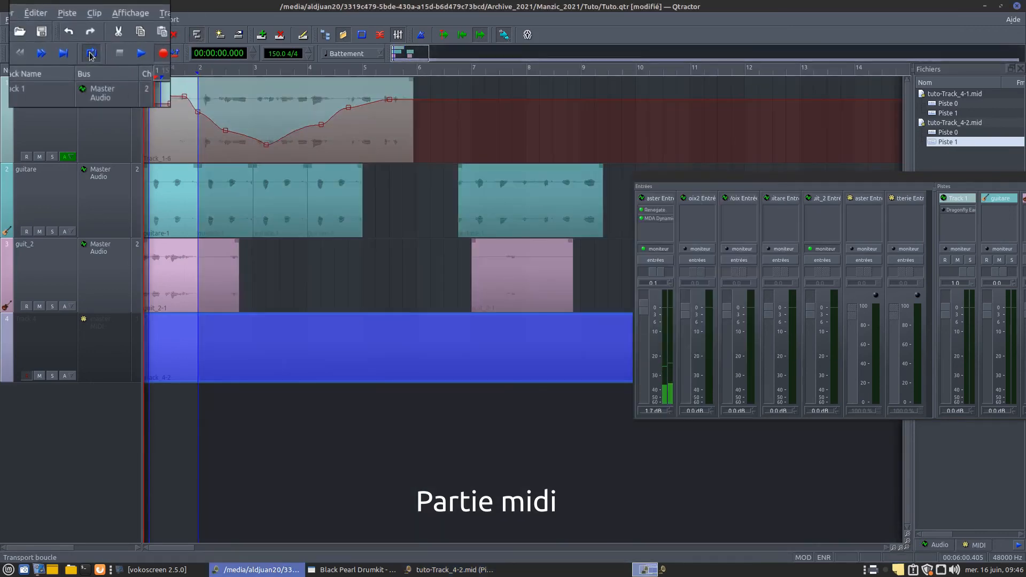
- Return to the MIDI editor, draw a note at pitch 39, and move it to the start of the first bar
left_click(449, 569)
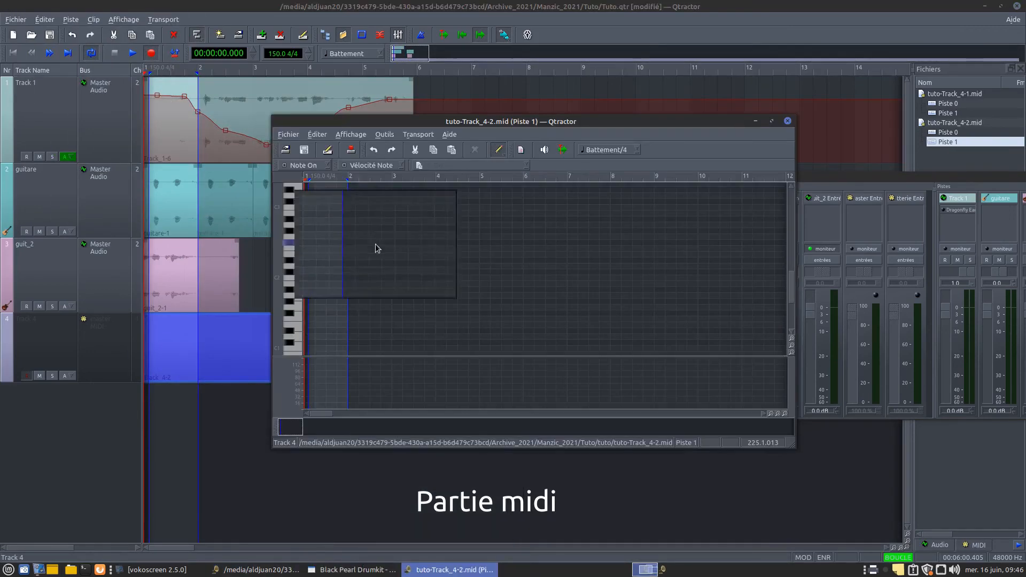
left_click(778, 414)
left_click_drag(302, 181, 303, 182)
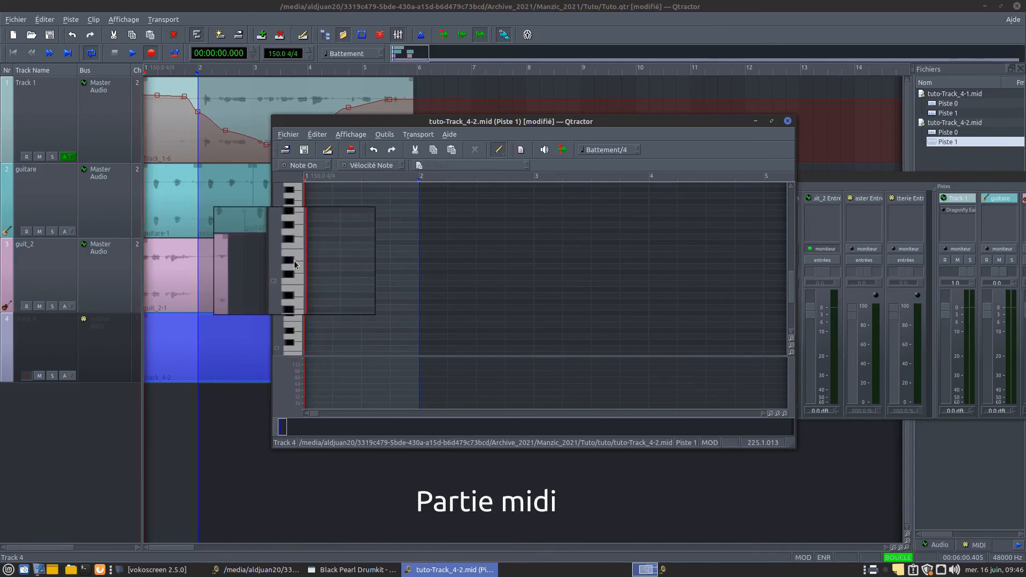
left_click(311, 260)
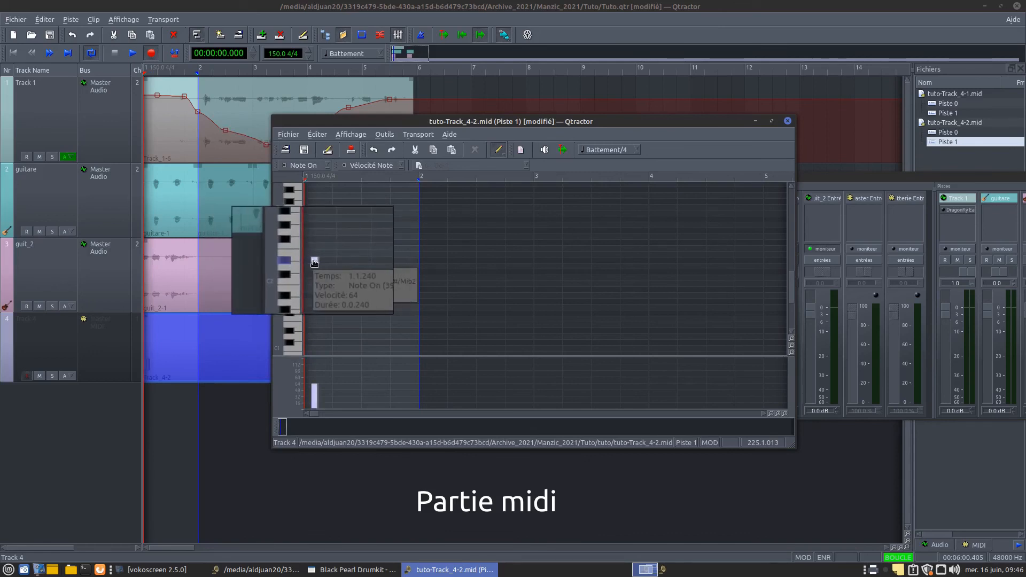
left_click_drag(313, 261, 307, 260)
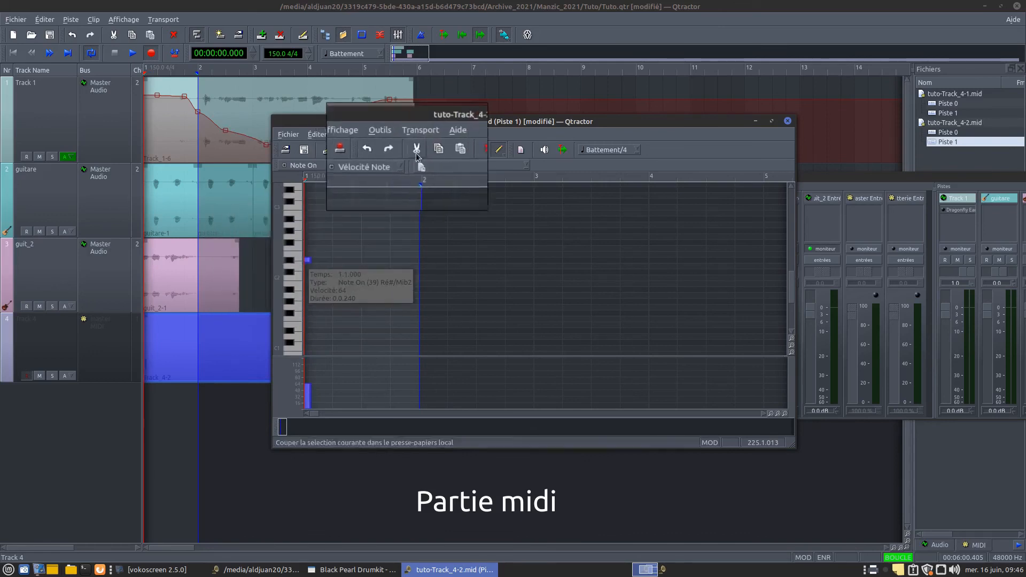
- Add three more notes at the same pitch on beats 2, 3 and 4 of the first bar
left_click(498, 153)
left_click(506, 165)
left_click(499, 150)
left_click(508, 177)
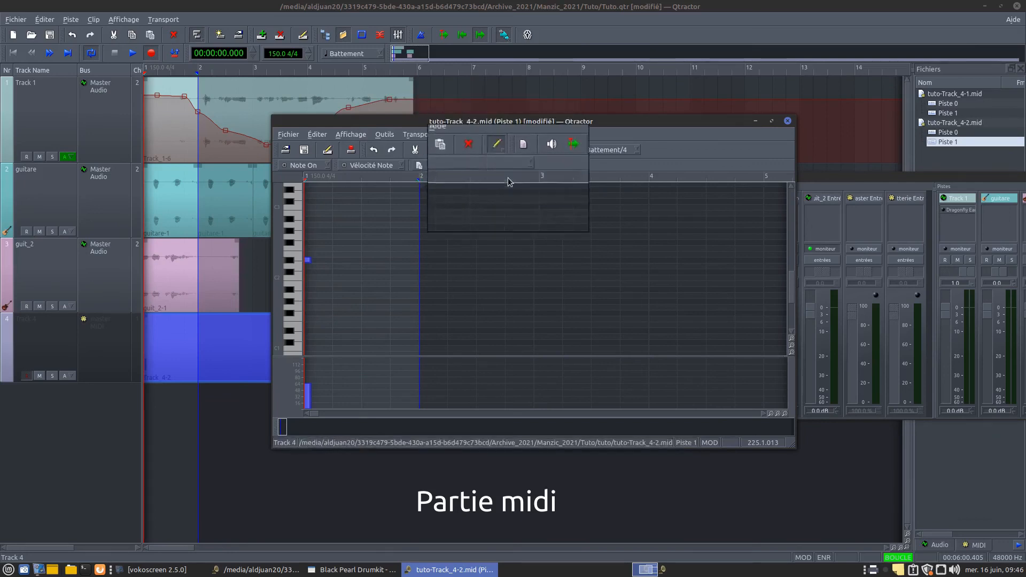
left_click(332, 259)
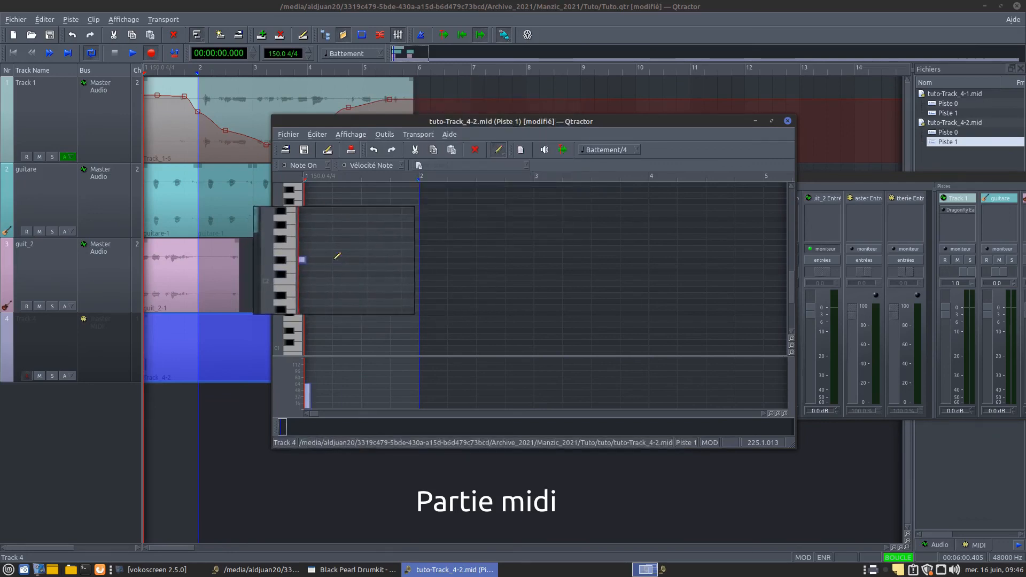
left_click(365, 260)
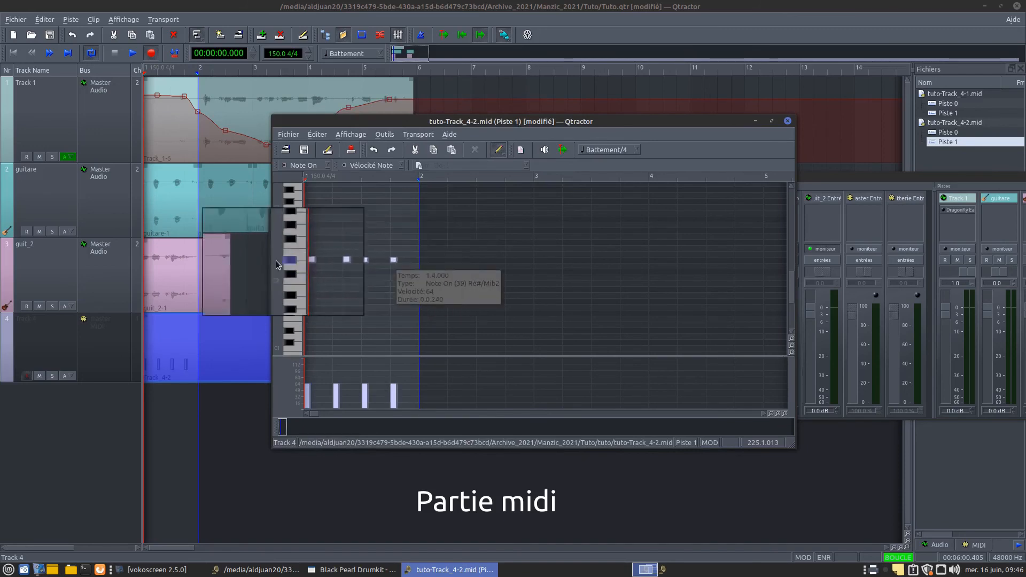
left_click(393, 260)
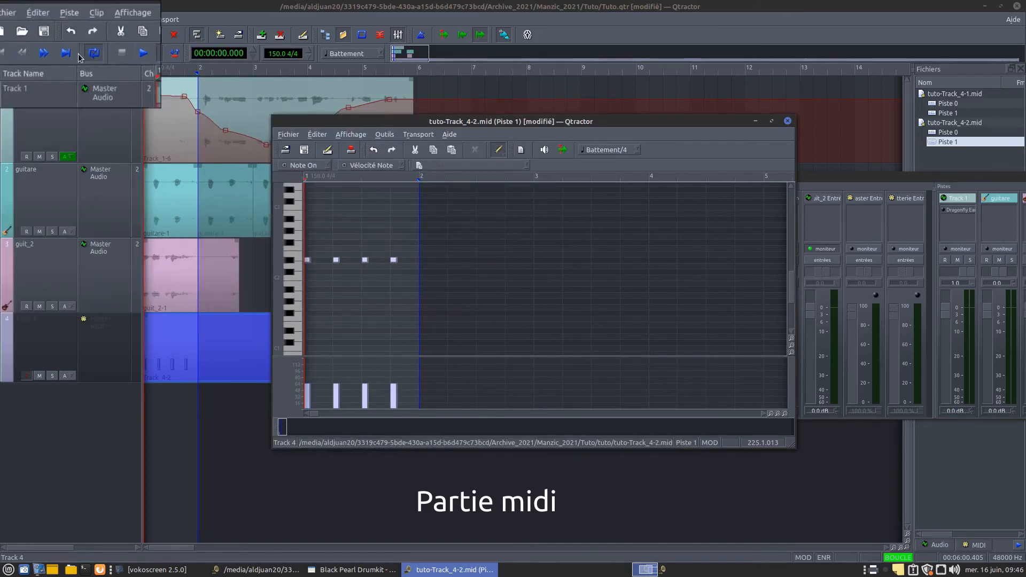
- Play the one-bar loop from the start to listen to the four programmed drum notes on Track 4
left_click(132, 53)
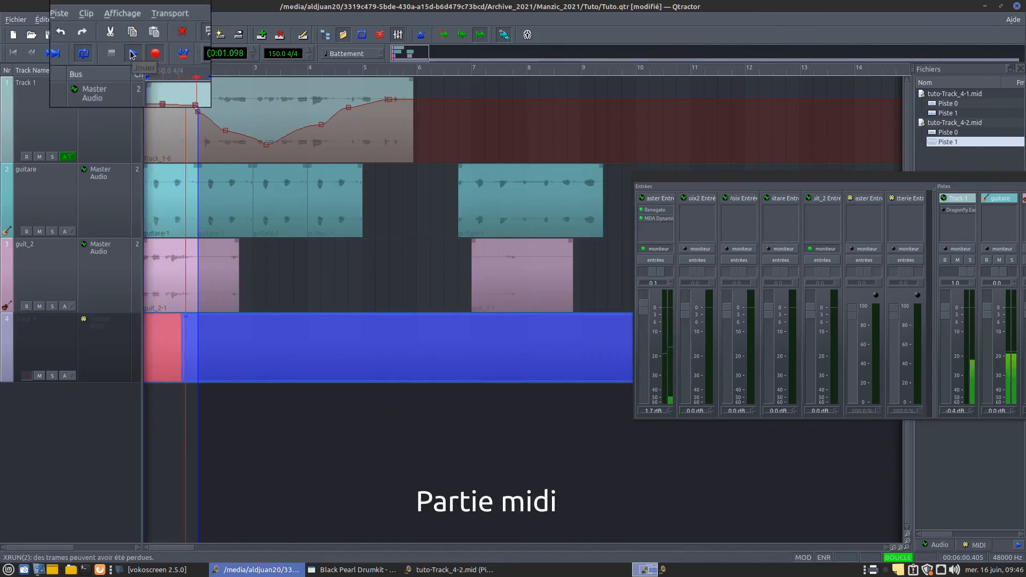
left_click(70, 20)
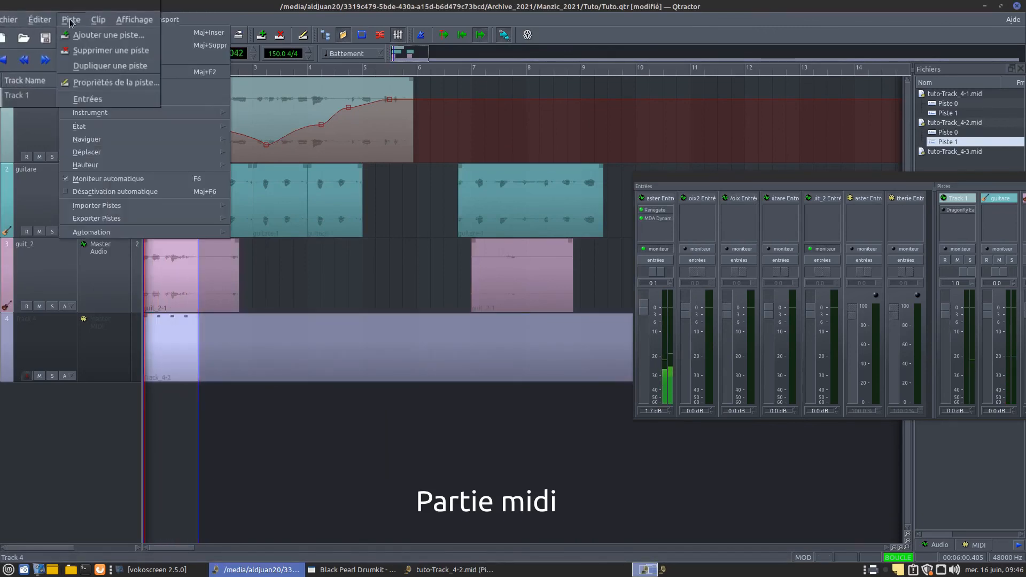
left_click(51, 33)
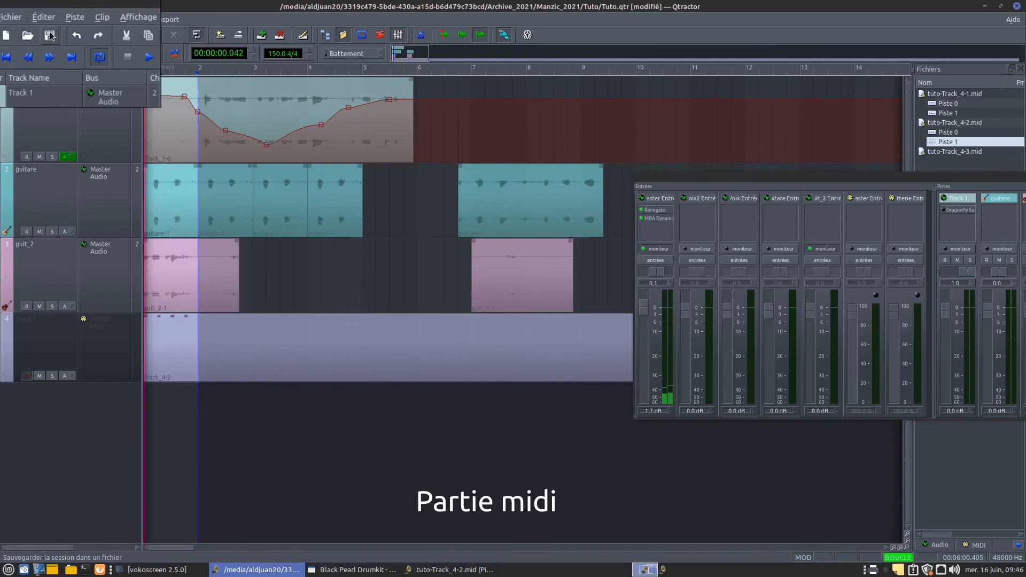
left_click(14, 53)
left_click(133, 54)
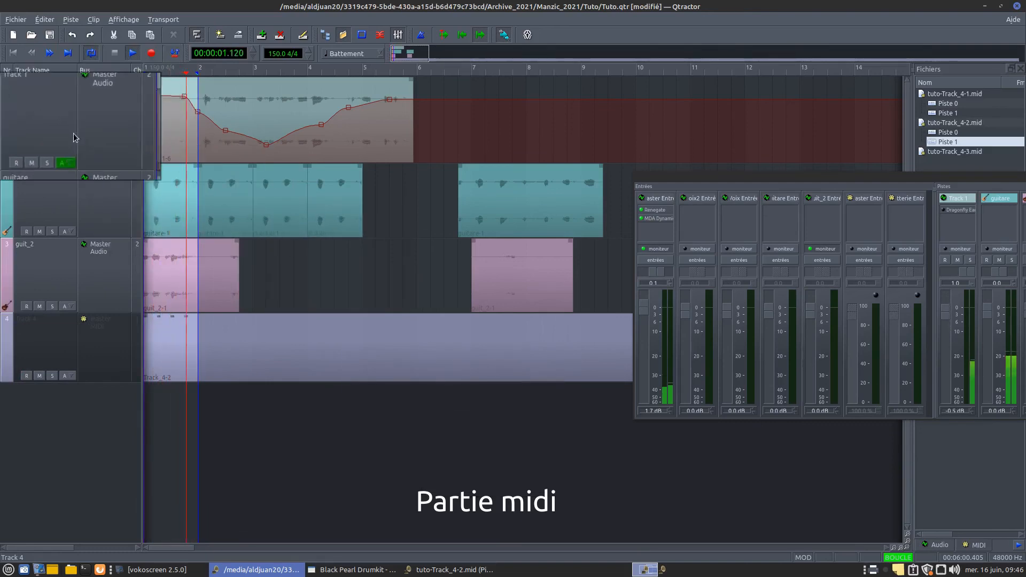
- Mute the guitare and guit_2 tracks while the first bar loops, and stop playback
left_click(39, 231)
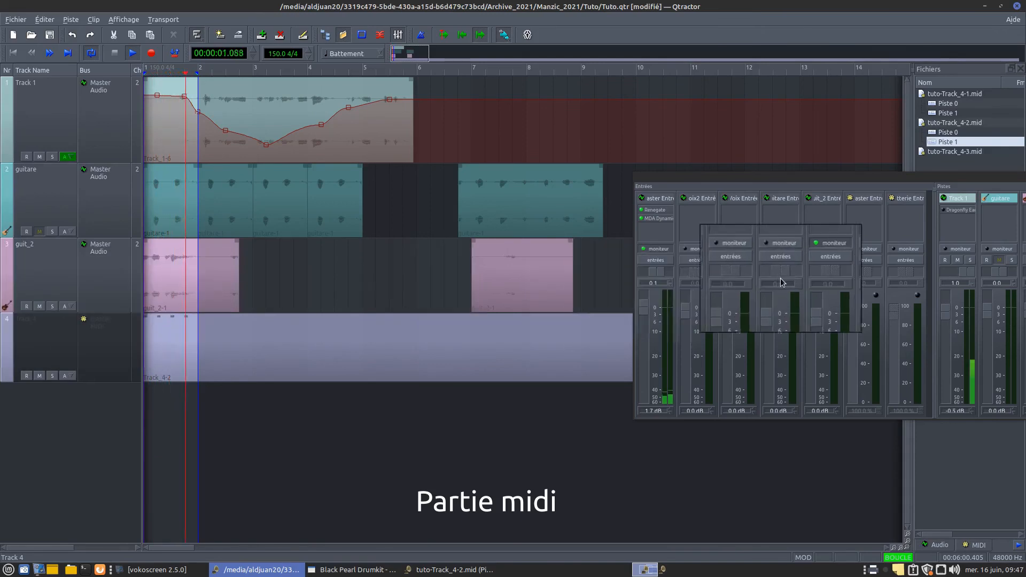
left_click(901, 547)
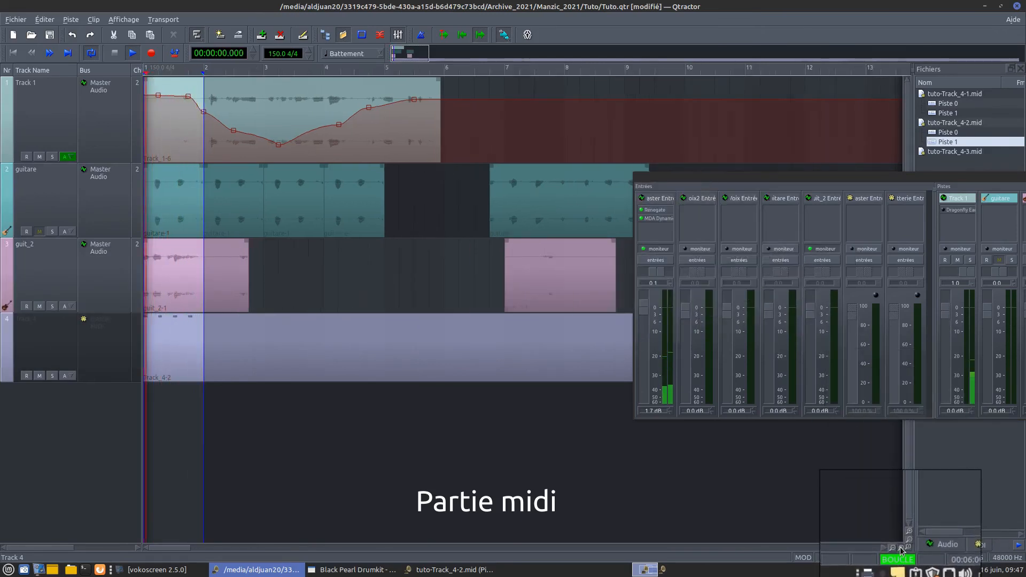
left_click(900, 548)
left_click(900, 548)
left_click(900, 547)
left_click(900, 547)
left_click(900, 548)
left_click(900, 547)
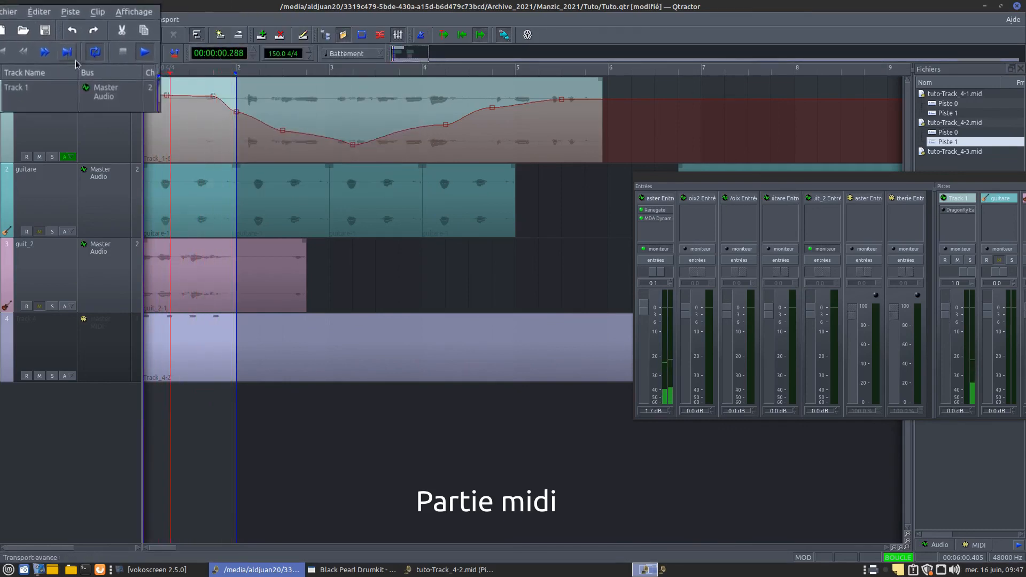
left_click(114, 53)
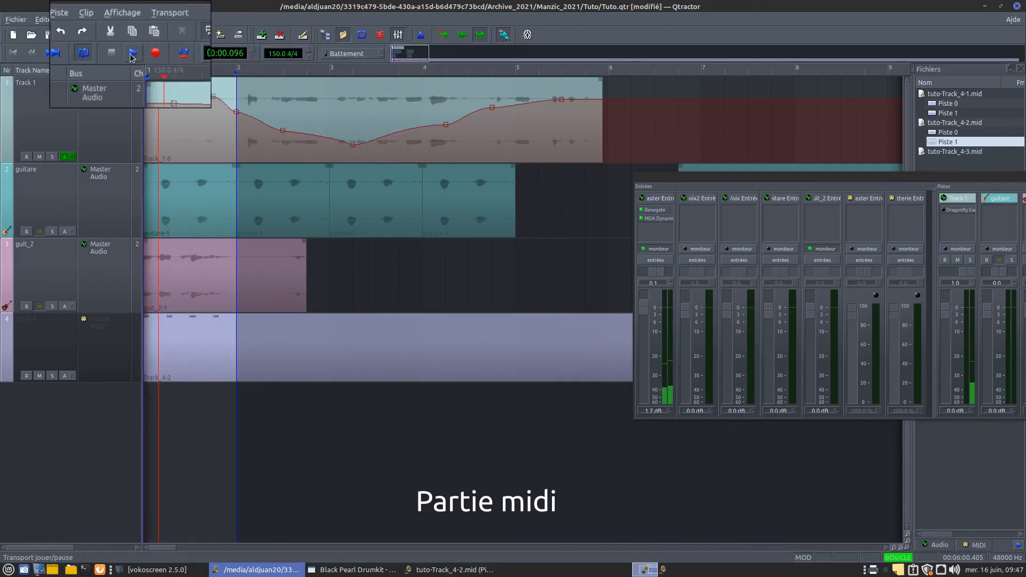
- Split the Track_4-2 clip at the start of bar 2, saving the modified MIDI clip, and close the MIDI editor
left_click(216, 342)
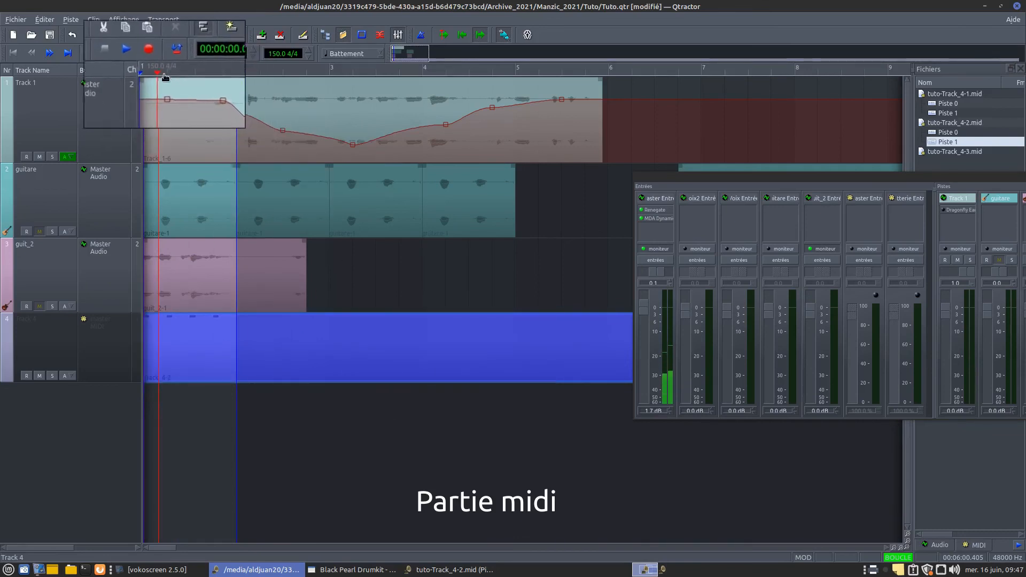
left_click_drag(158, 73, 230, 72)
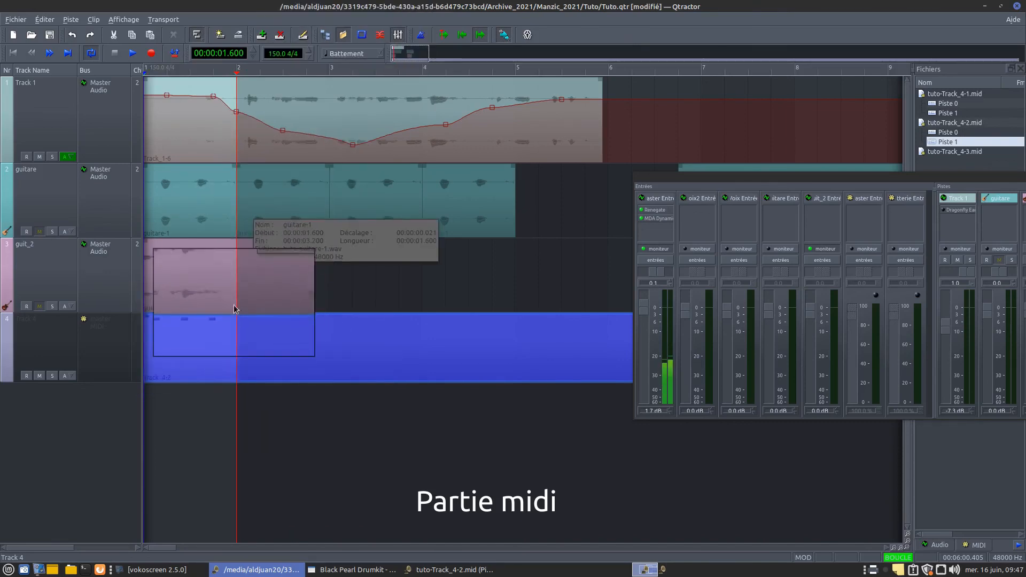
right_click(223, 340)
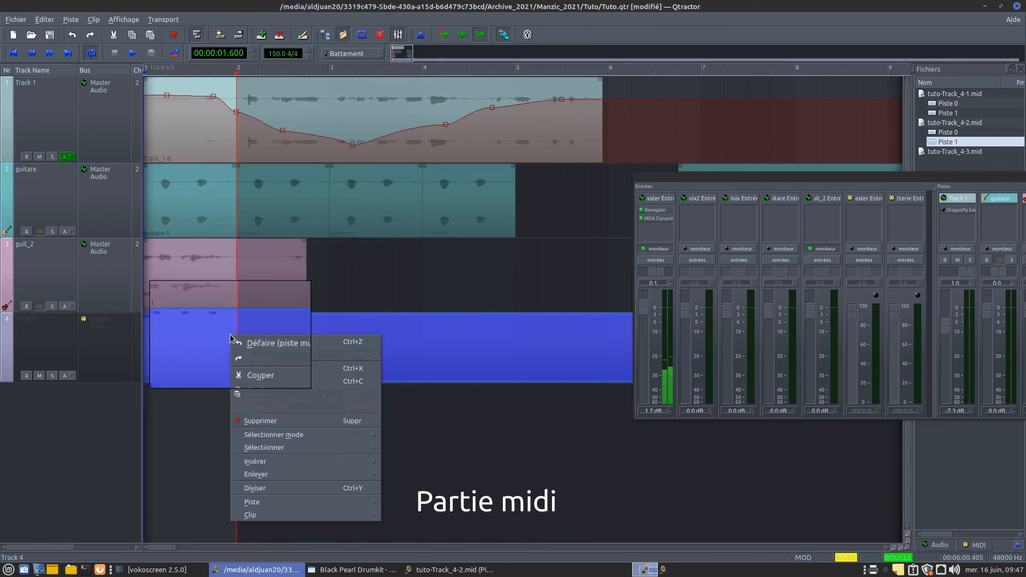
mouse_move(260, 515)
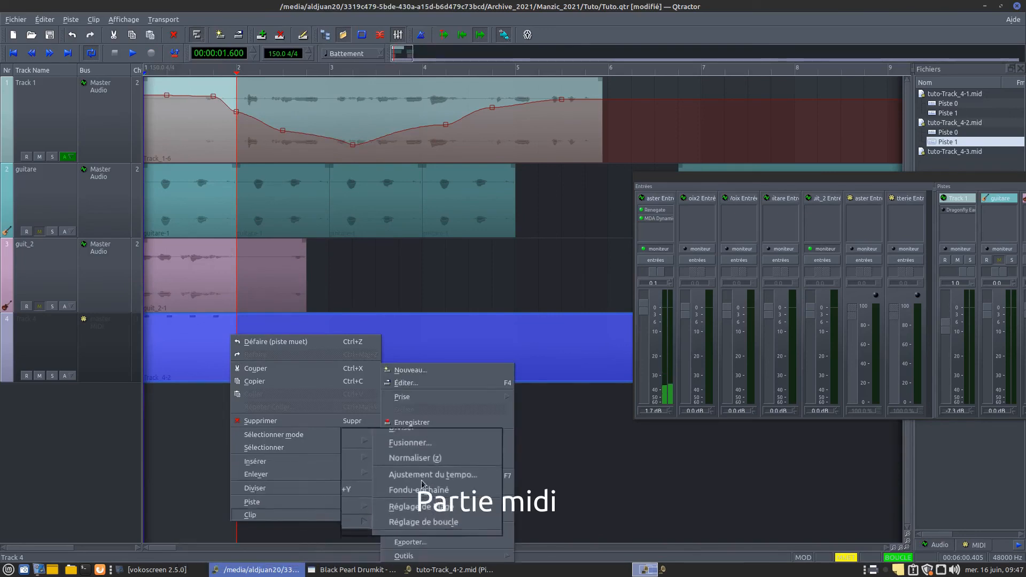
left_click(419, 437)
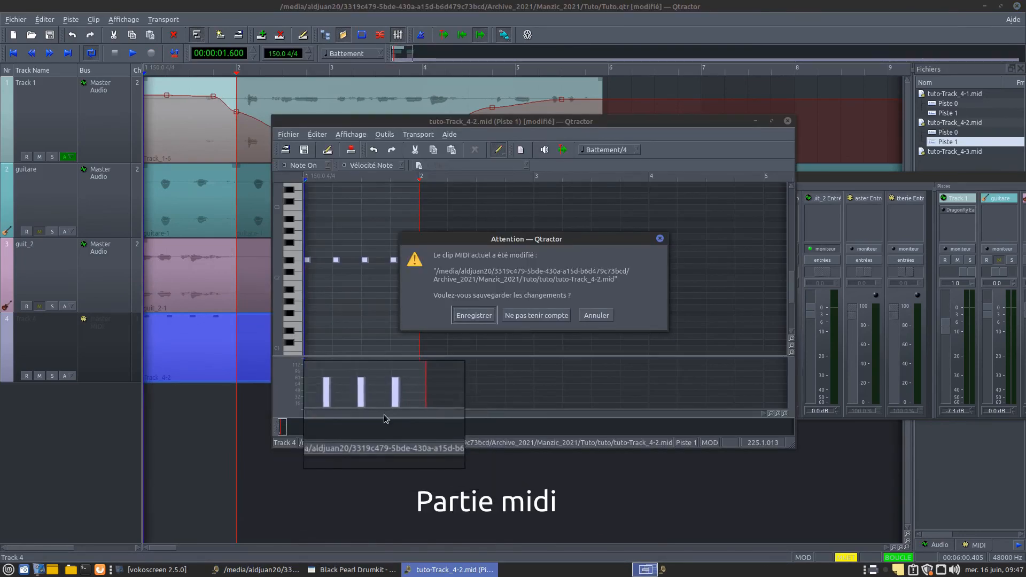
left_click(483, 319)
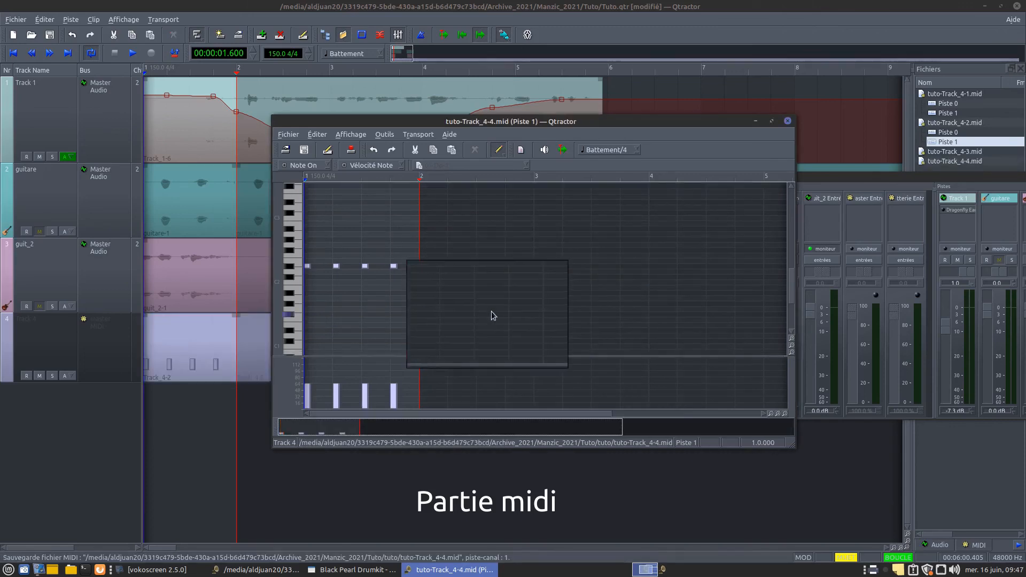
left_click(788, 121)
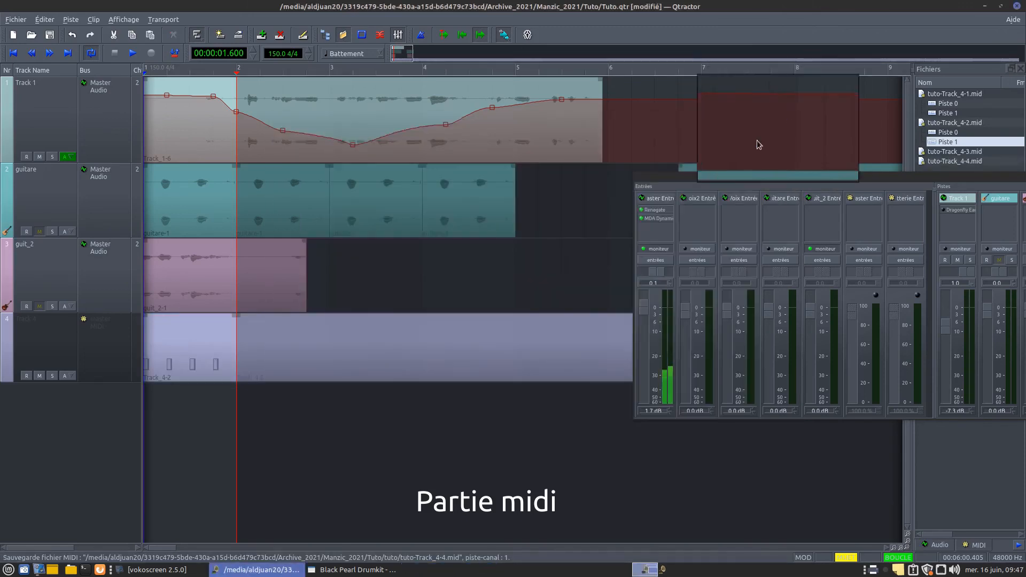
- Delete the empty part of the Track 4 clip that starts at bar 2
left_click(291, 359)
right_click(292, 360)
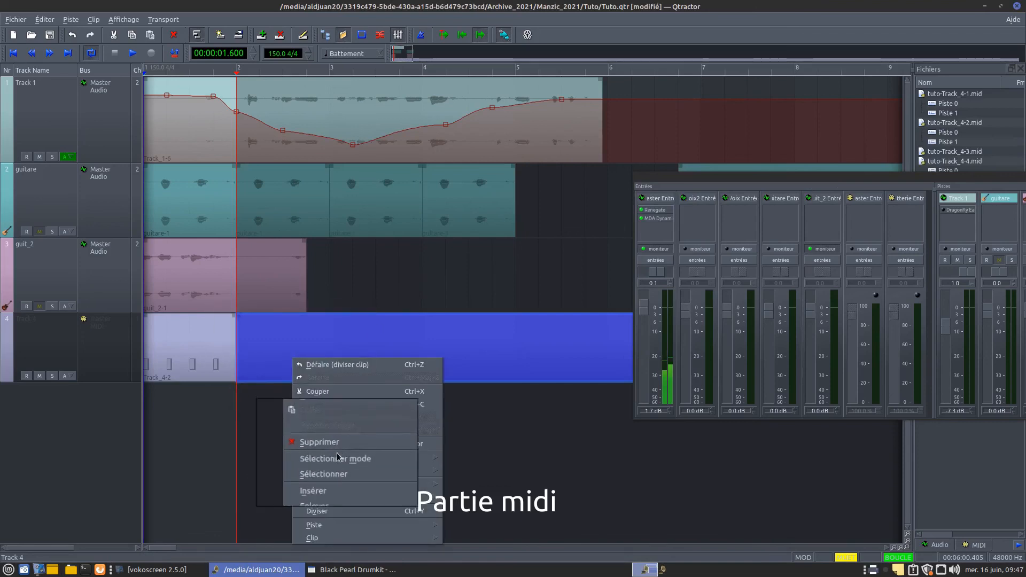
left_click(342, 445)
- Copy the one-bar drum clip on Track 4 and paste it at bar 2
left_click(218, 368)
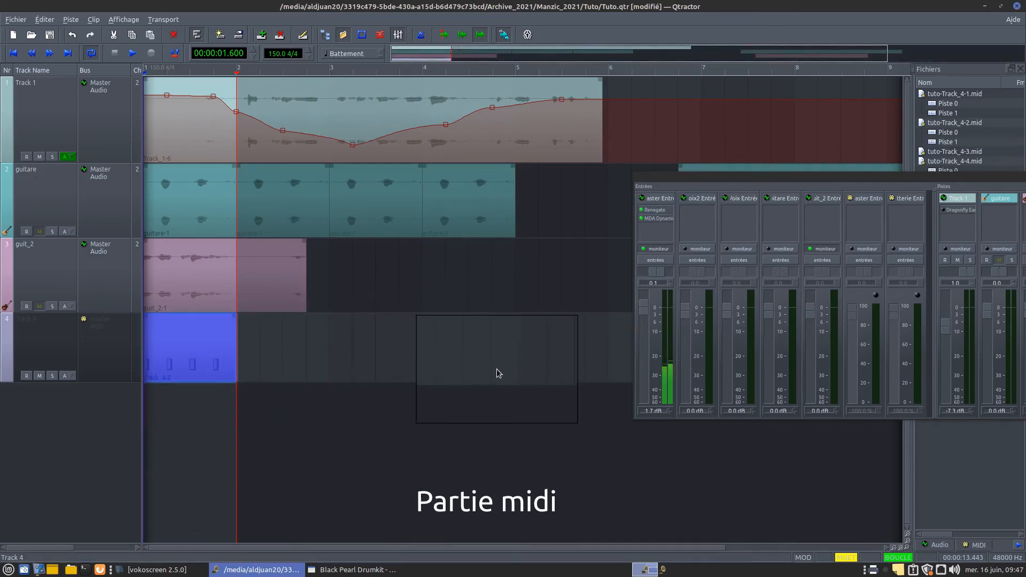
right_click(179, 347)
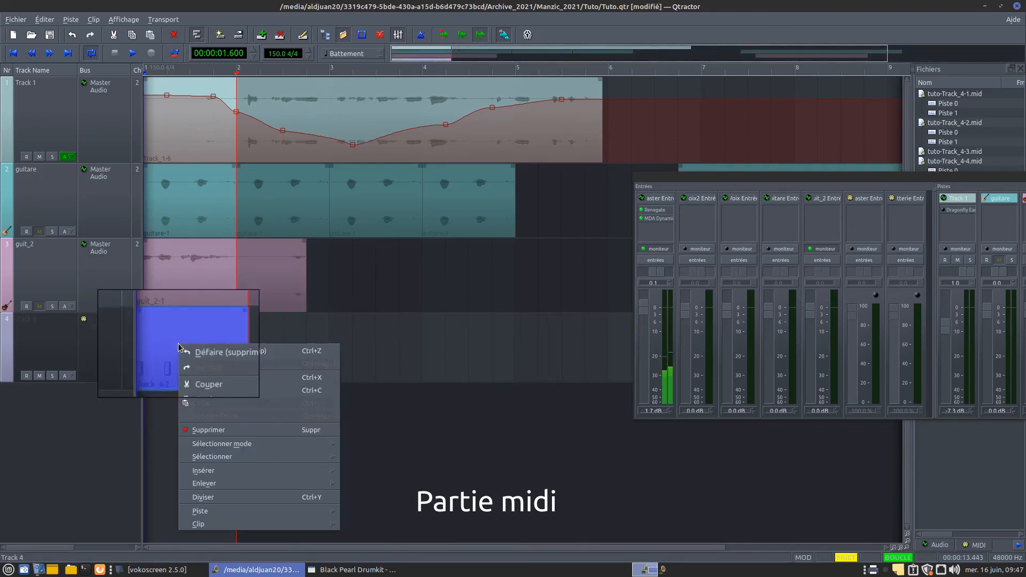
left_click(206, 393)
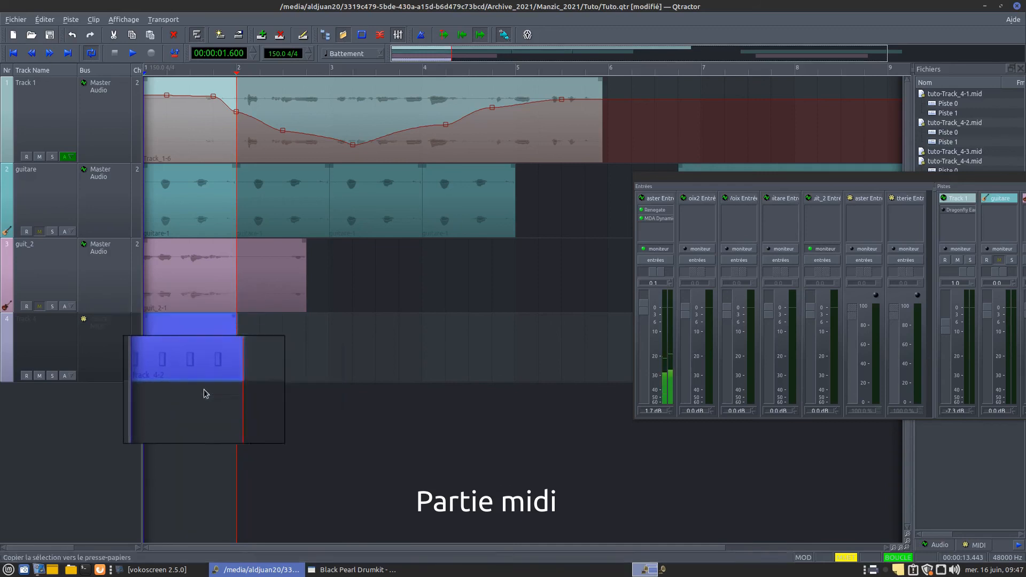
right_click(309, 343)
left_click(333, 404)
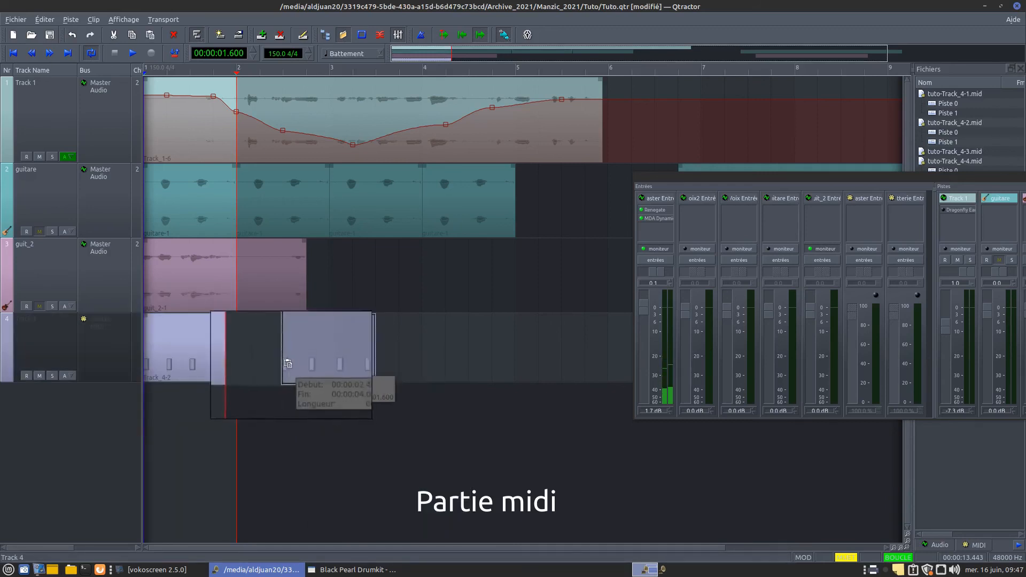
- Paste three more copies of the drum clip on Track 4 at bars 3, 4 and 5
right_click(401, 343)
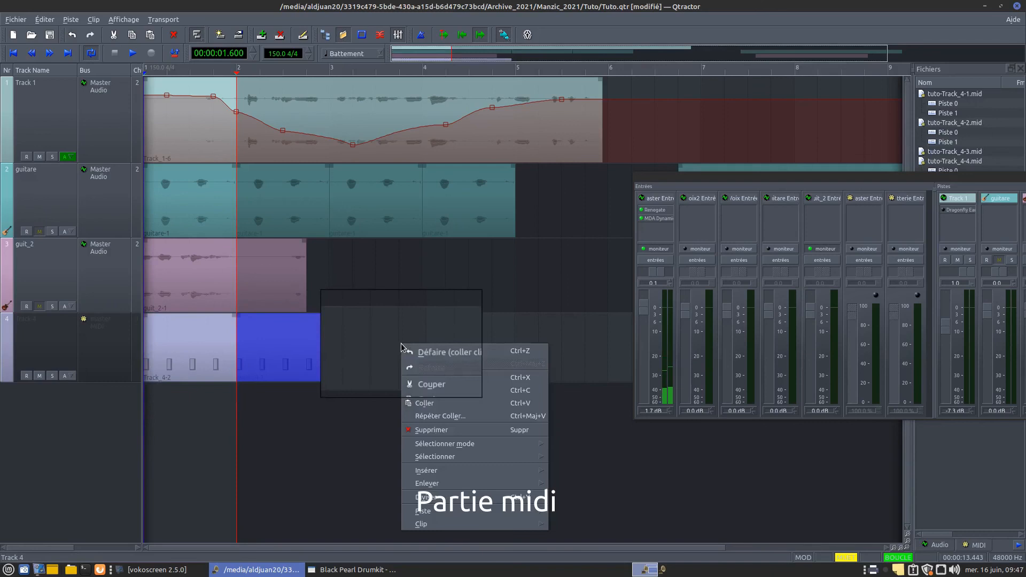
left_click(431, 403)
left_click(327, 354)
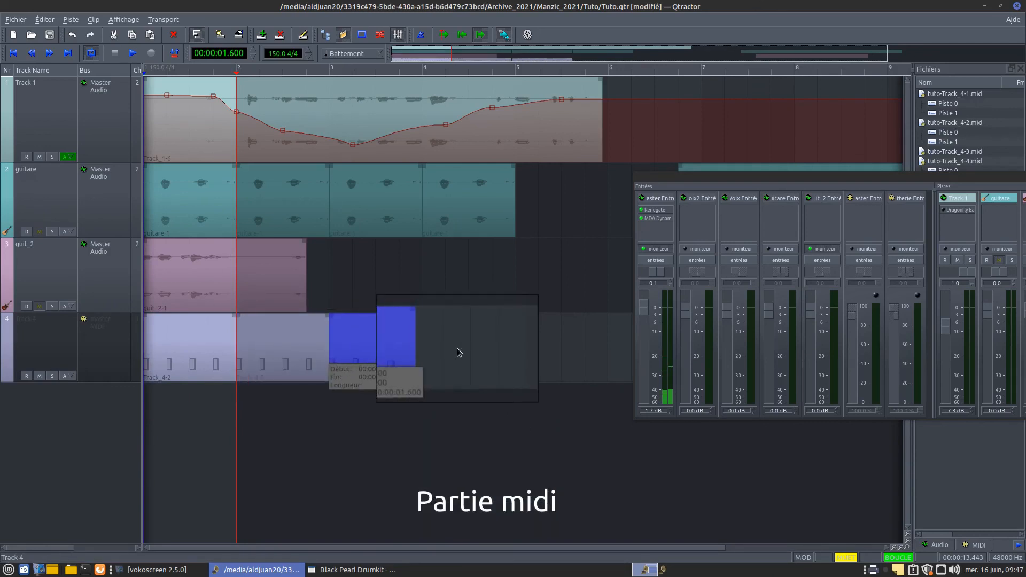
right_click(402, 345)
left_click(486, 411)
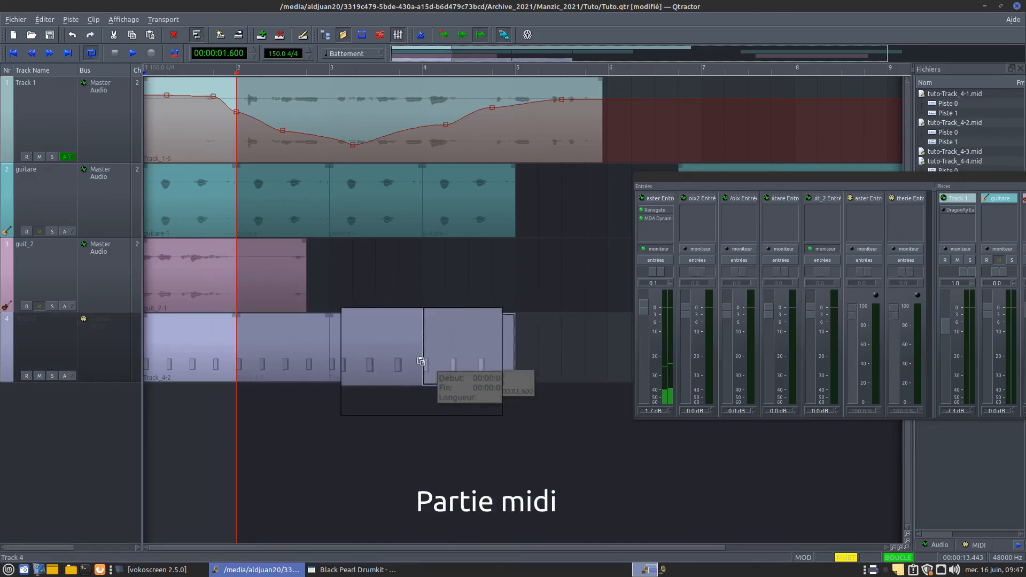
left_click(422, 355)
right_click(551, 347)
left_click(575, 415)
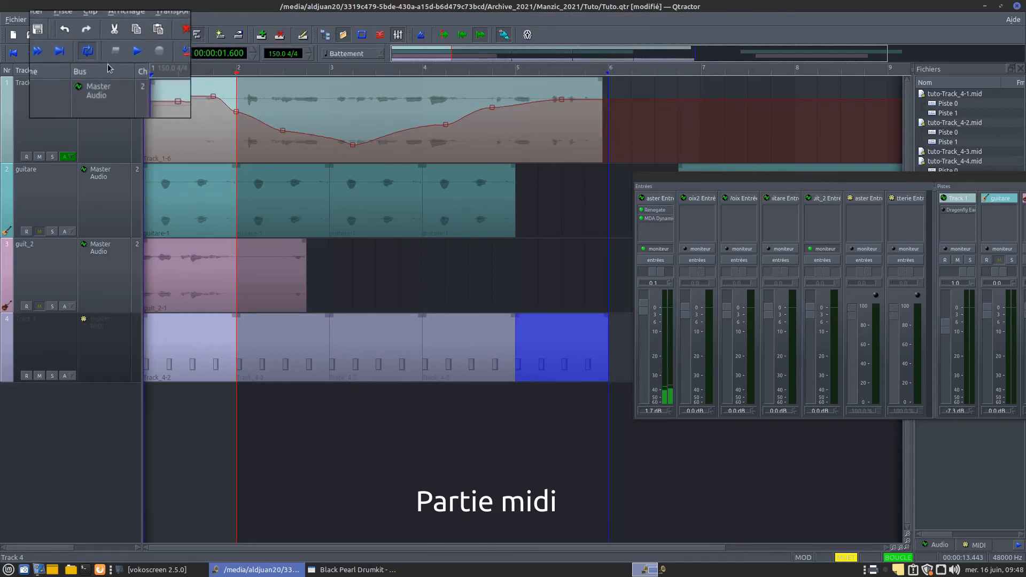
- Play the looped first five bars from the start, watch Track 4's level in the mixer, and stop playback
left_click(93, 56)
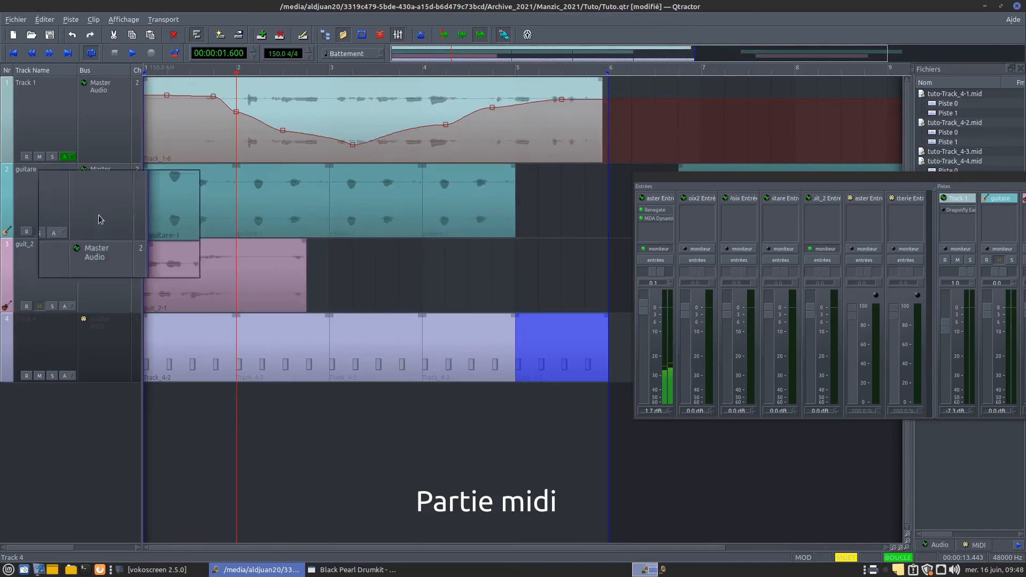
left_click(16, 54)
key("space")
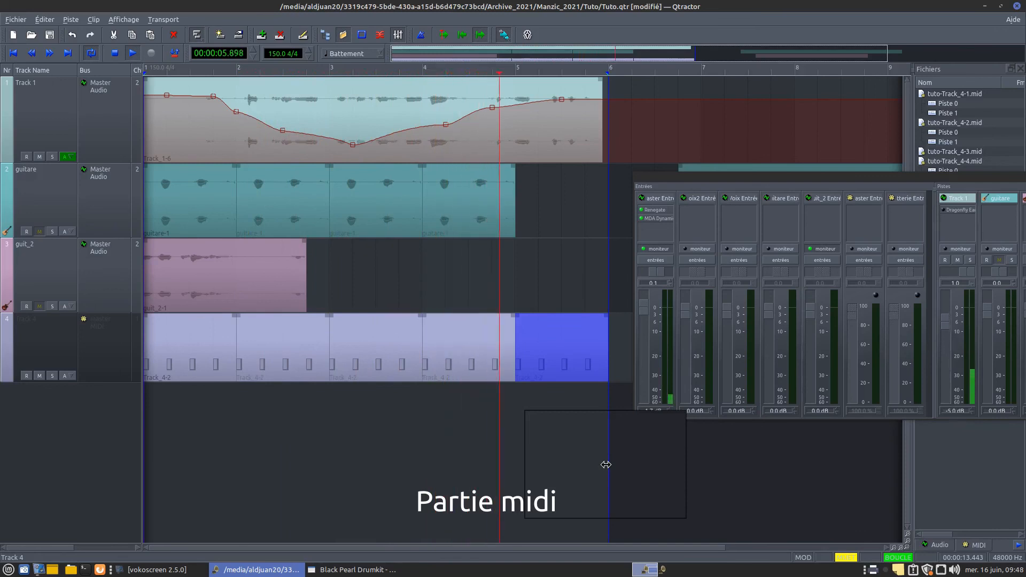
left_click_drag(803, 177, 609, 264)
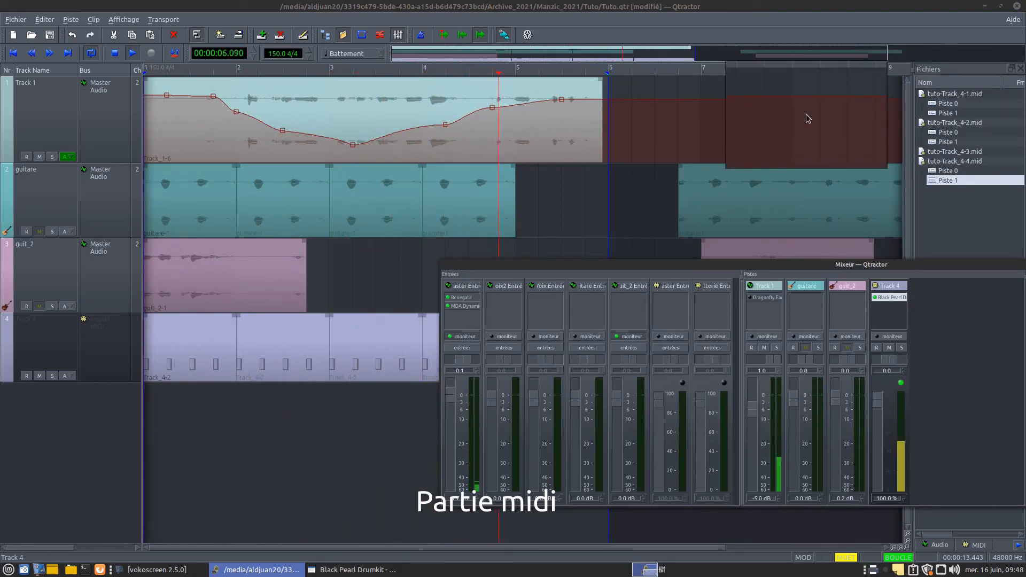
left_click(114, 53)
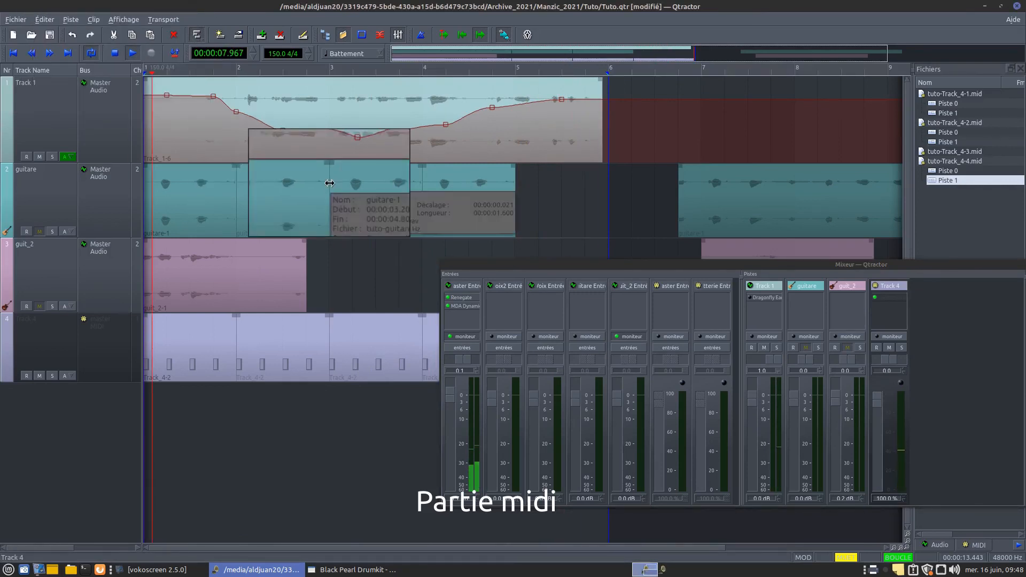
- Bring the whole mixer into view with a wider inputs section, and check the audio connections
left_click_drag(637, 268, 279, 288)
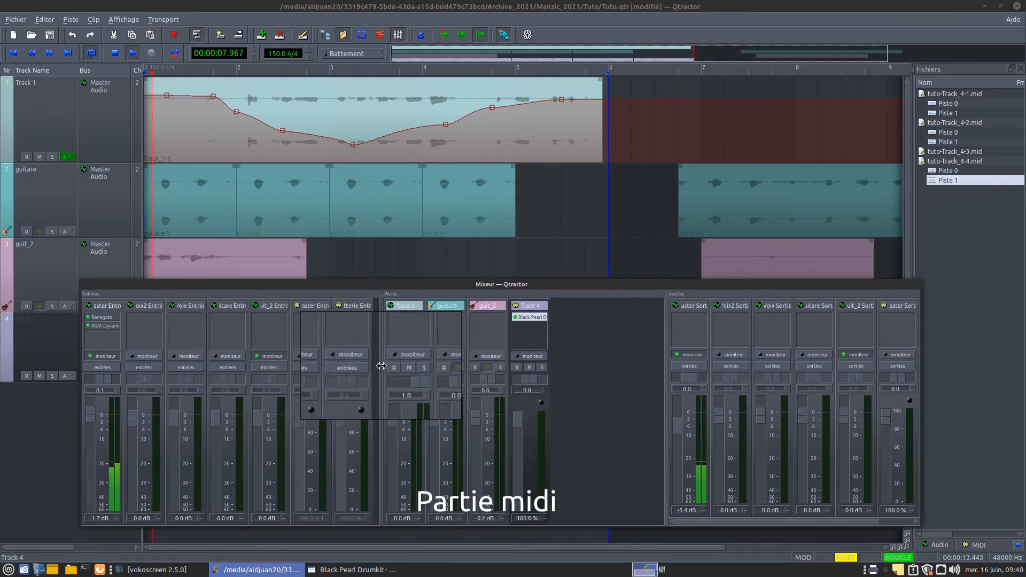
left_click_drag(381, 365, 445, 365)
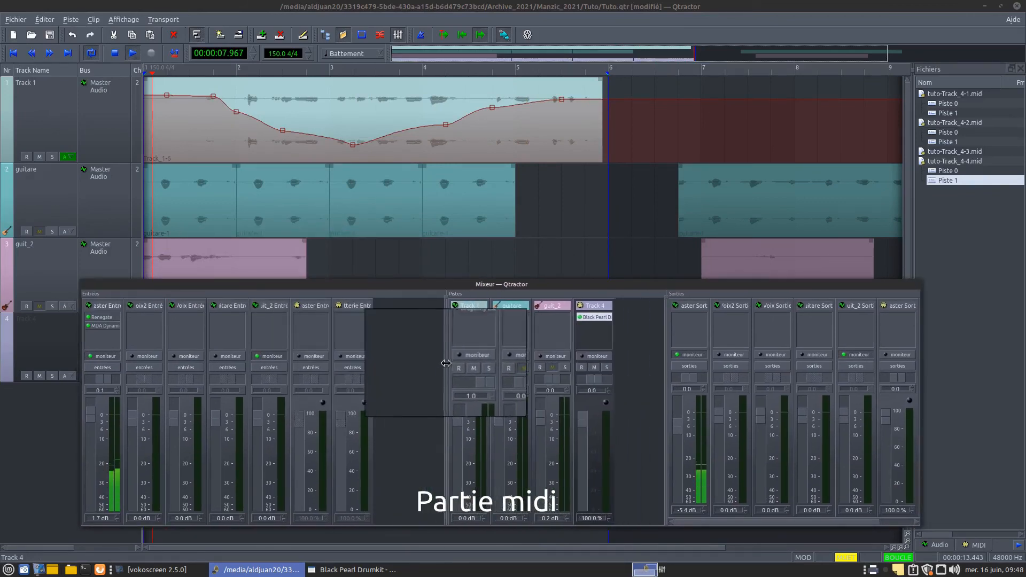
left_click(381, 39)
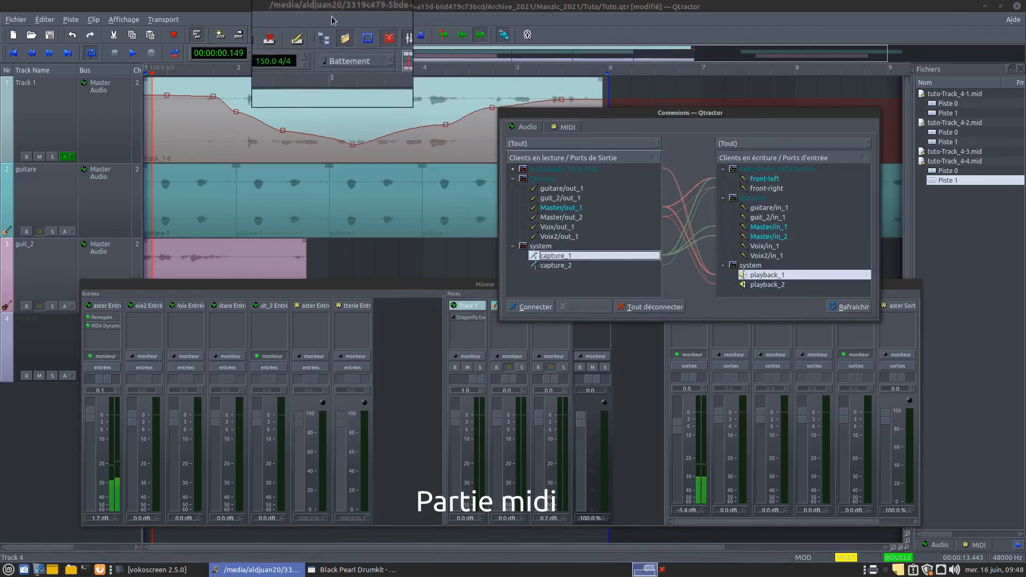
left_click(380, 35)
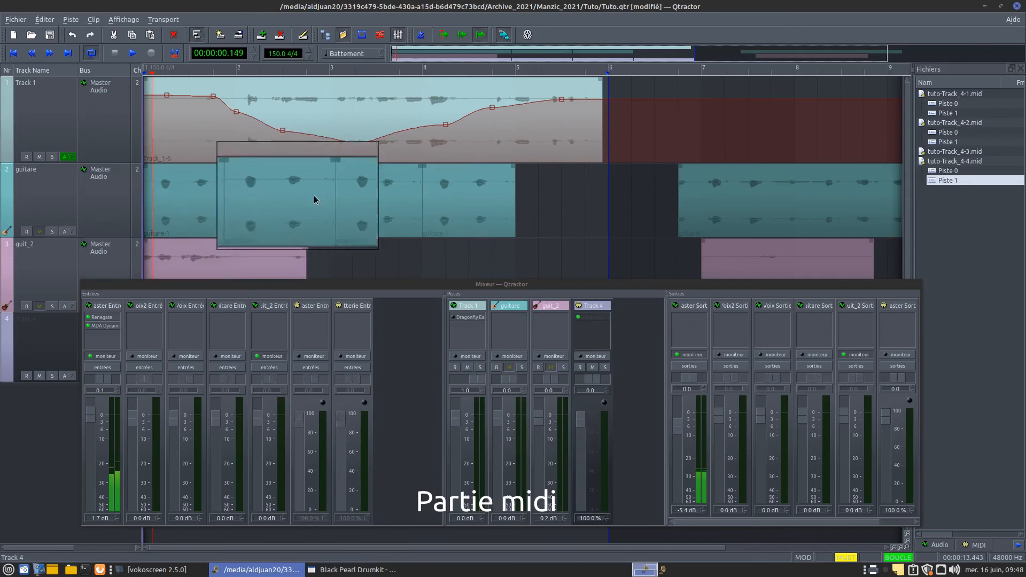
- Review the mixer's input, track and output sections against the tracks, hiding and showing the mixer once
left_click_drag(244, 286, 224, 344)
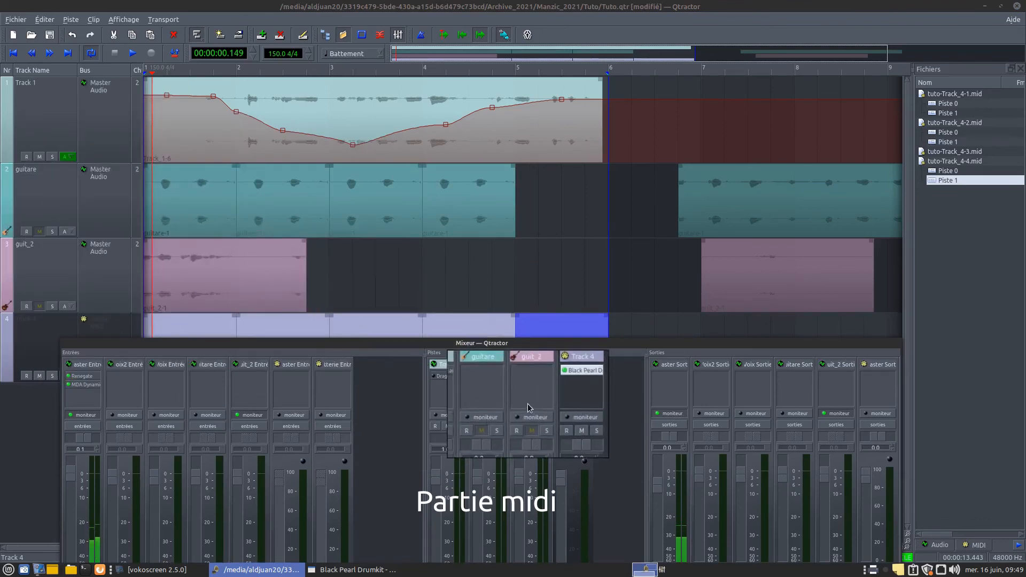
left_click_drag(546, 342, 537, 381)
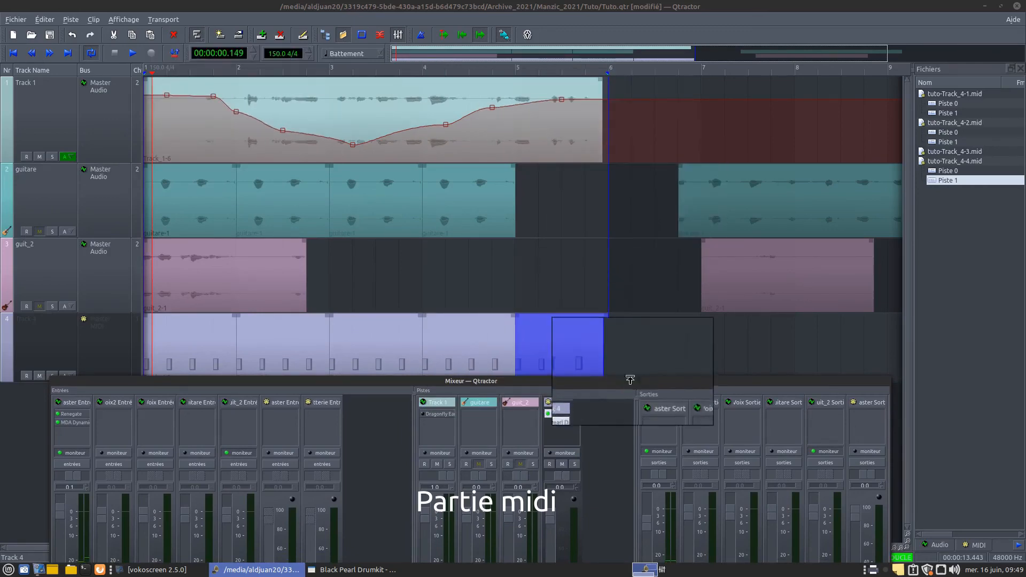
left_click_drag(633, 386, 634, 395)
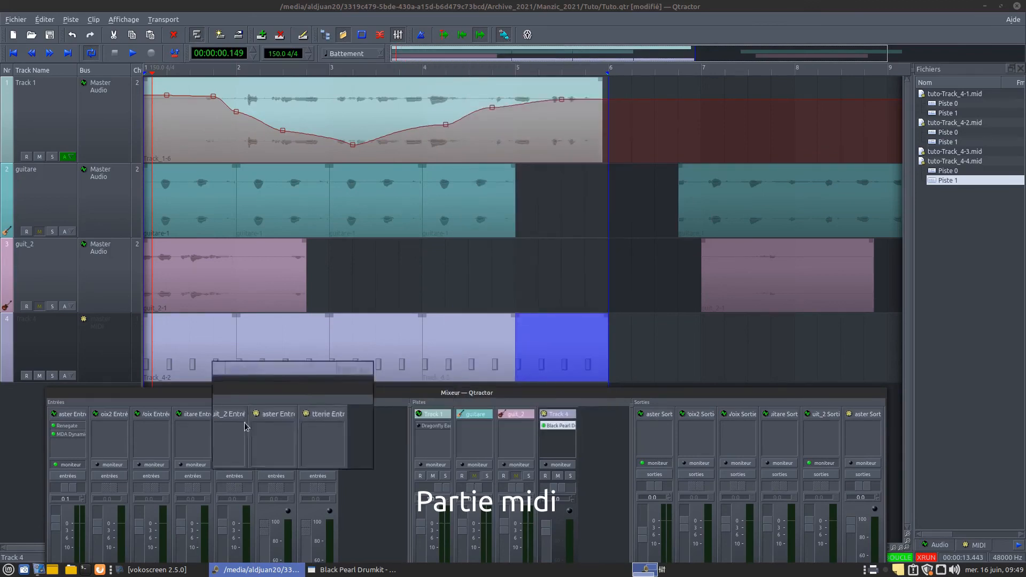
left_click_drag(464, 398, 468, 329)
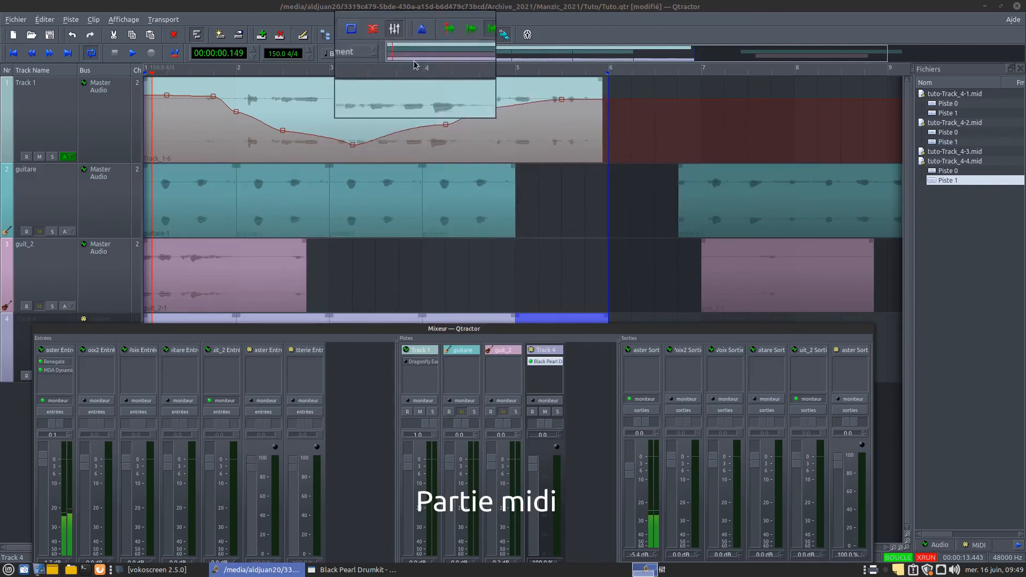
left_click(398, 34)
left_click(398, 35)
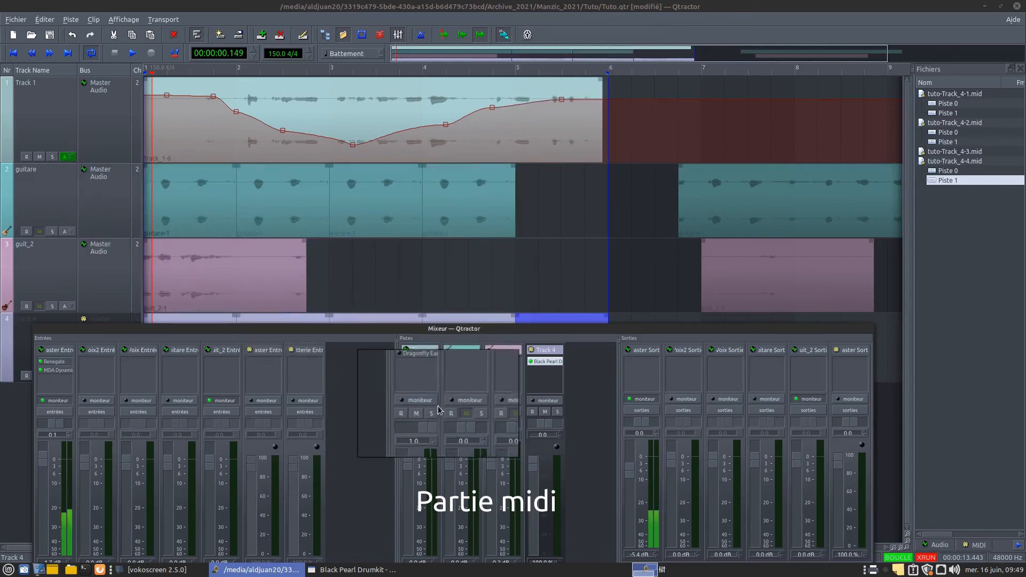
left_click_drag(402, 332, 410, 280)
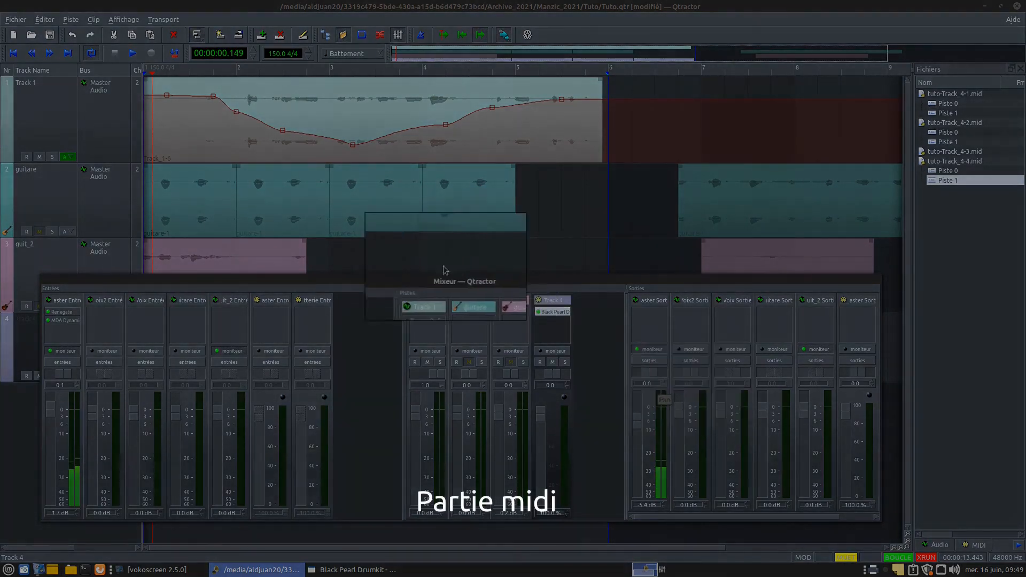
left_click_drag(430, 279, 416, 277)
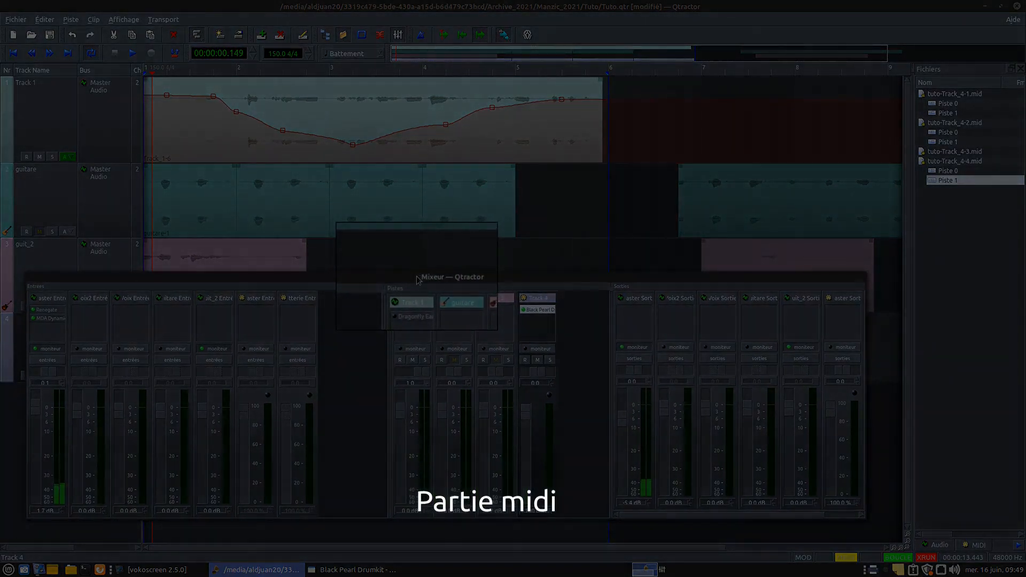